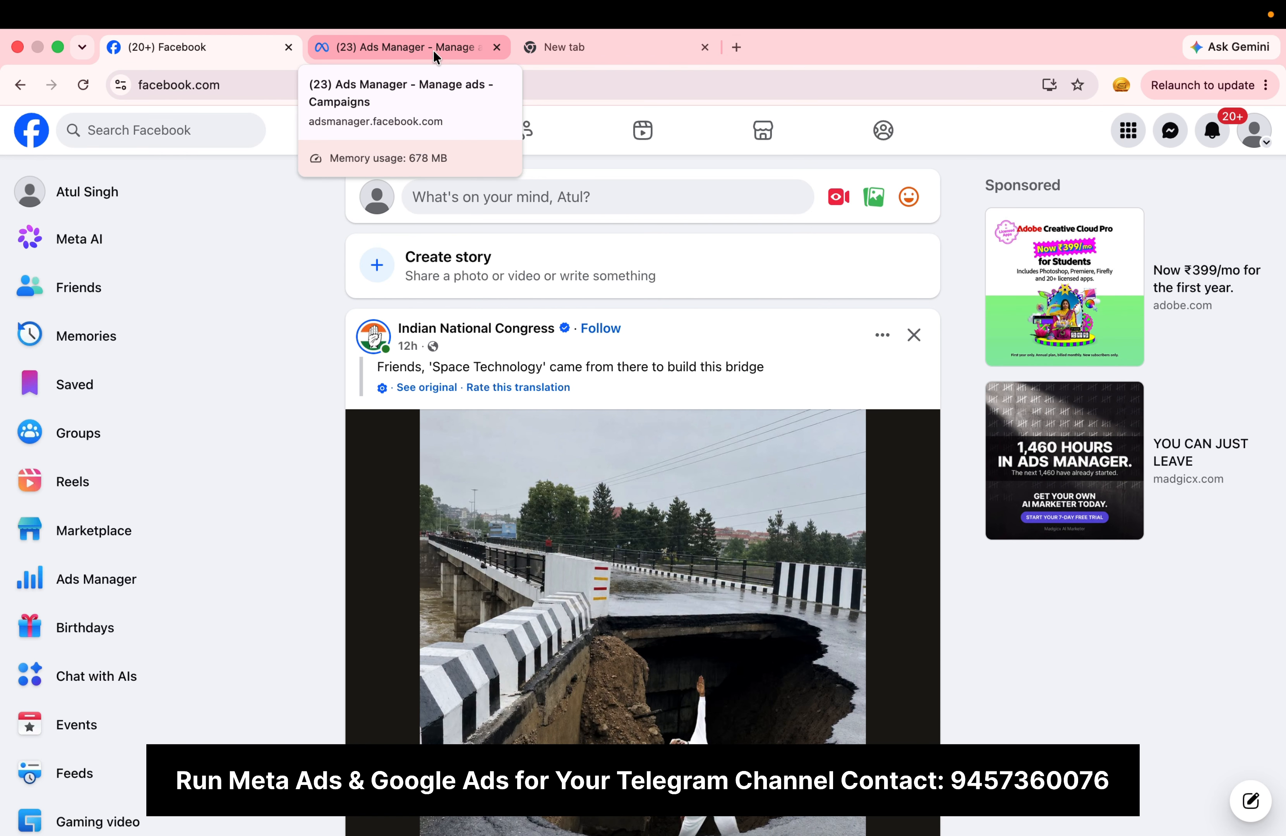
# Step: Switch to Meta Ads Manager and look through the business portfolios in the ad account selector
pyautogui.click(433, 50)
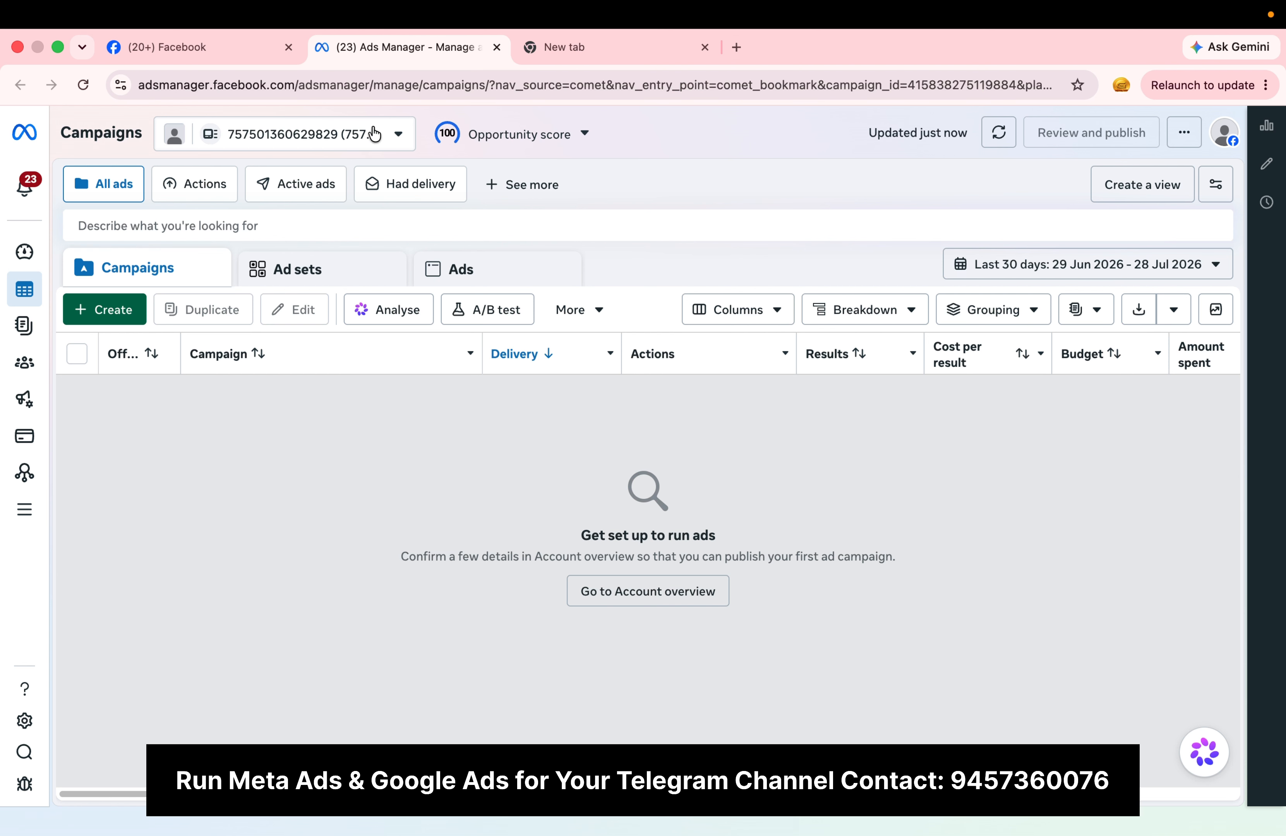
pyautogui.click(375, 140)
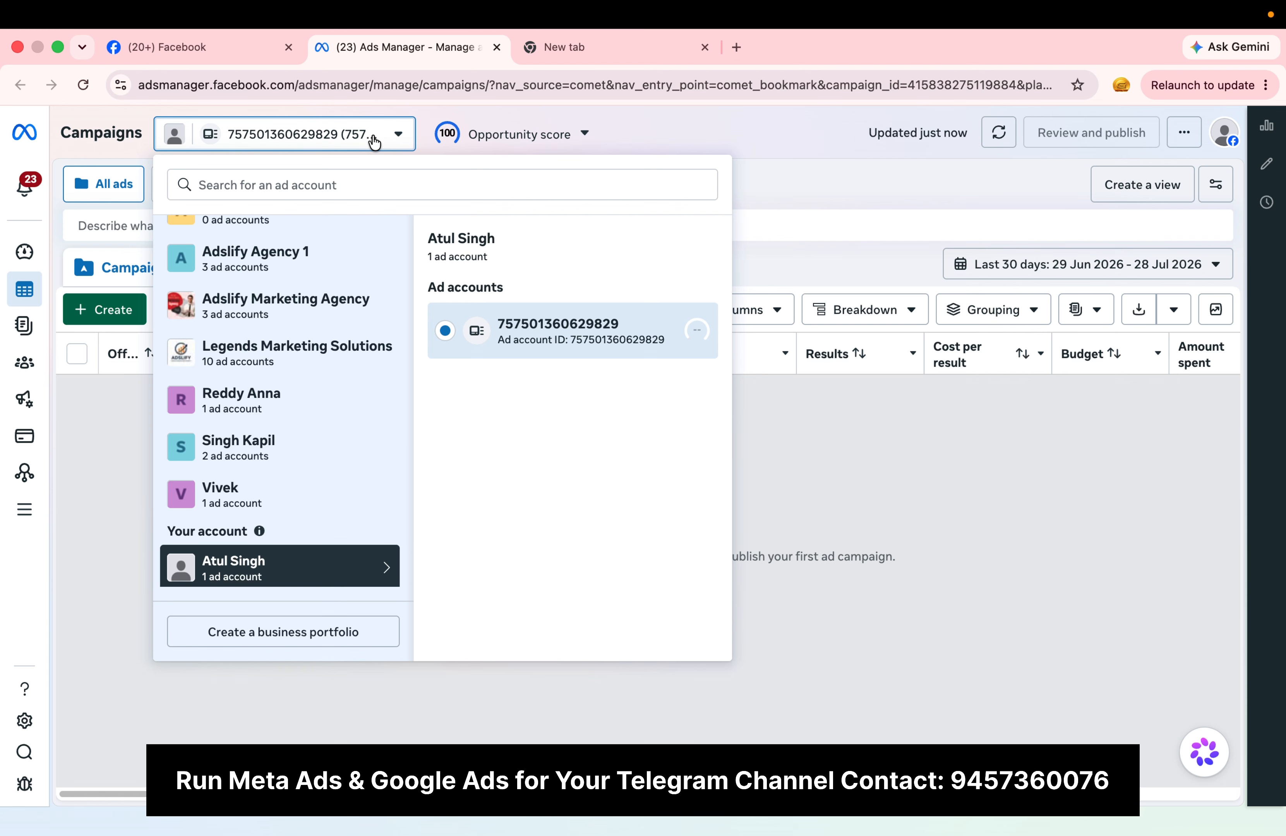
pyautogui.scroll(2, 343, 354)
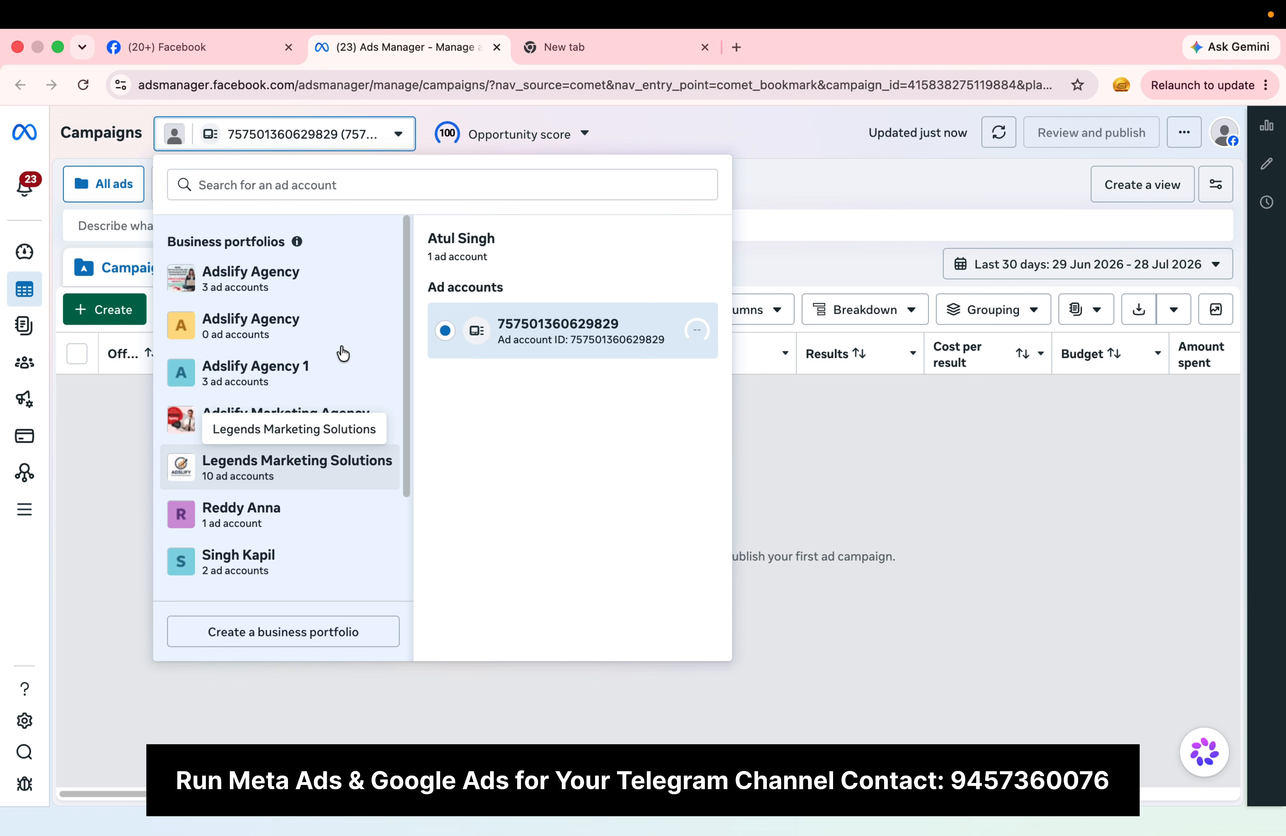
pyautogui.scroll(-2, 343, 353)
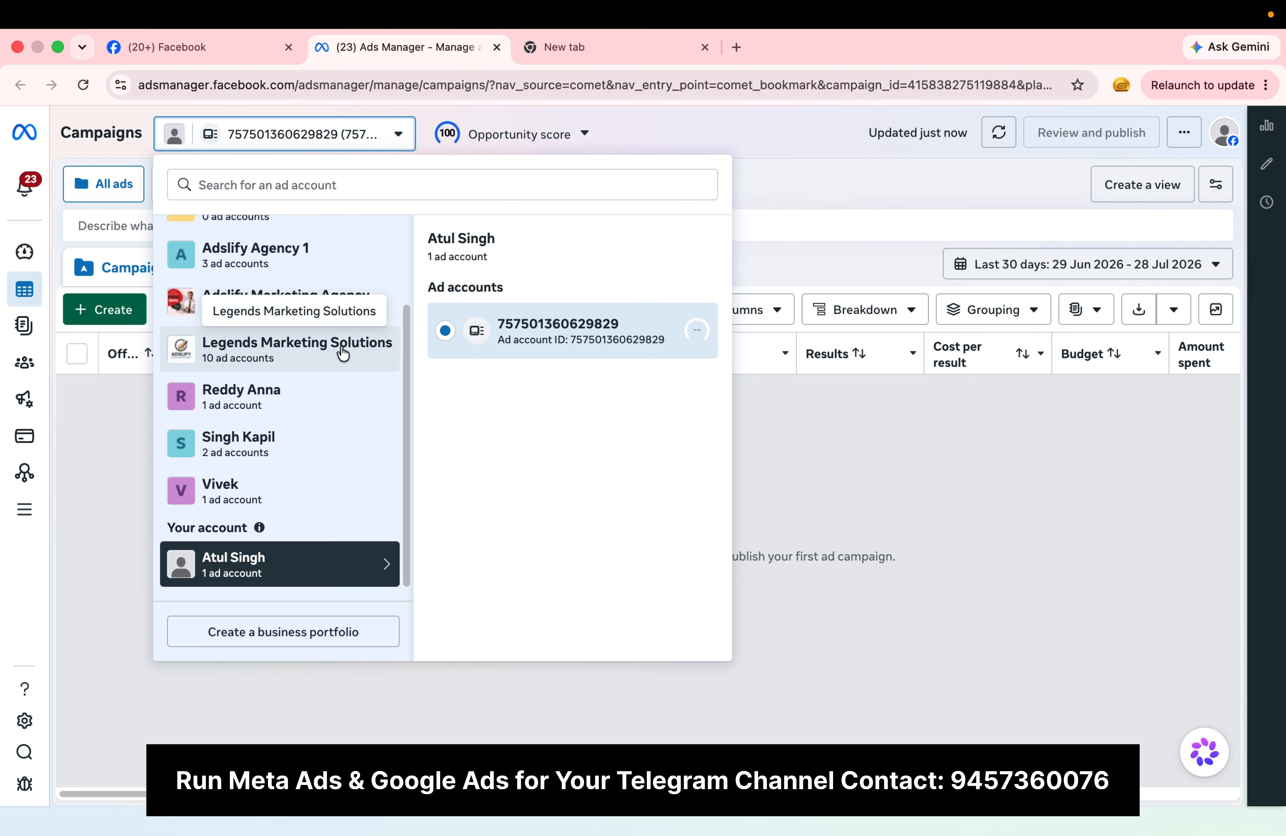
pyautogui.scroll(3, 341, 353)
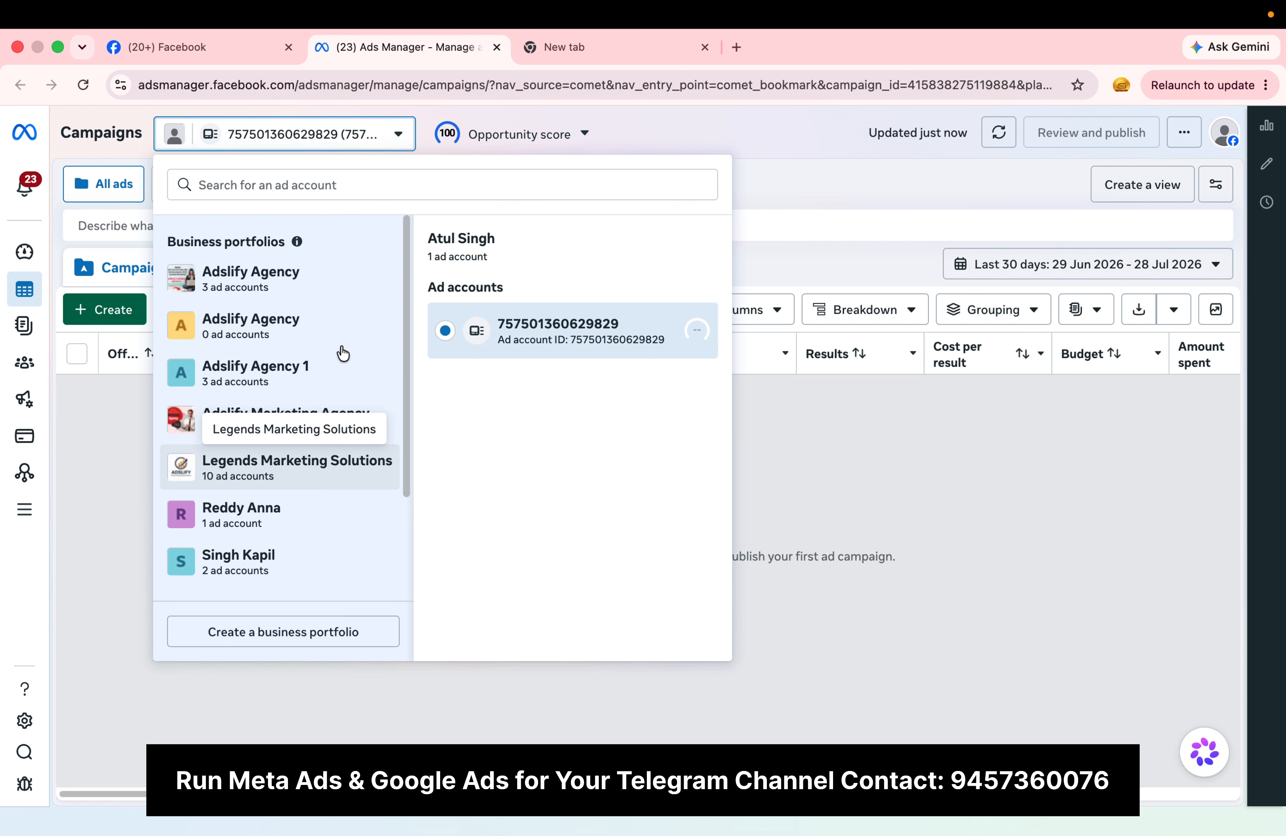
pyautogui.click(395, 134)
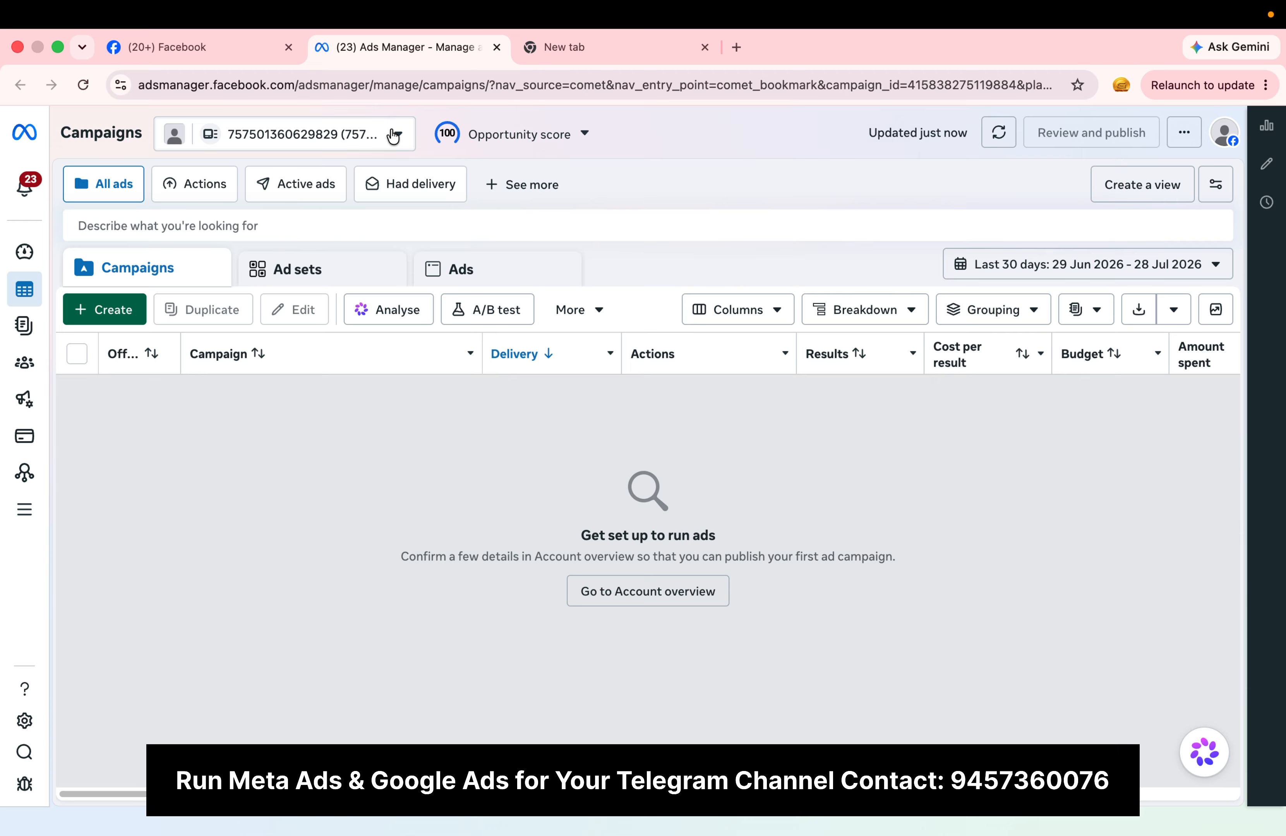
pyautogui.click(368, 144)
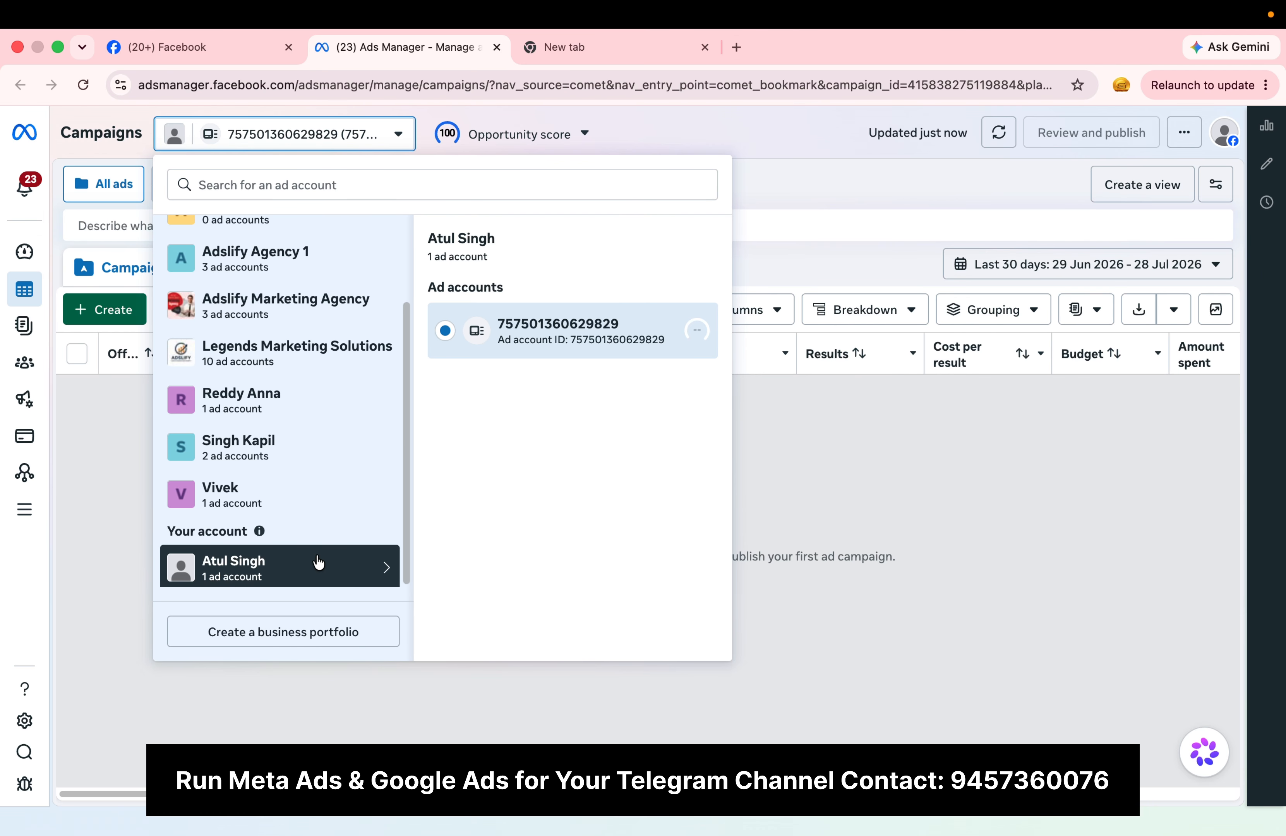
pyautogui.click(67, 461)
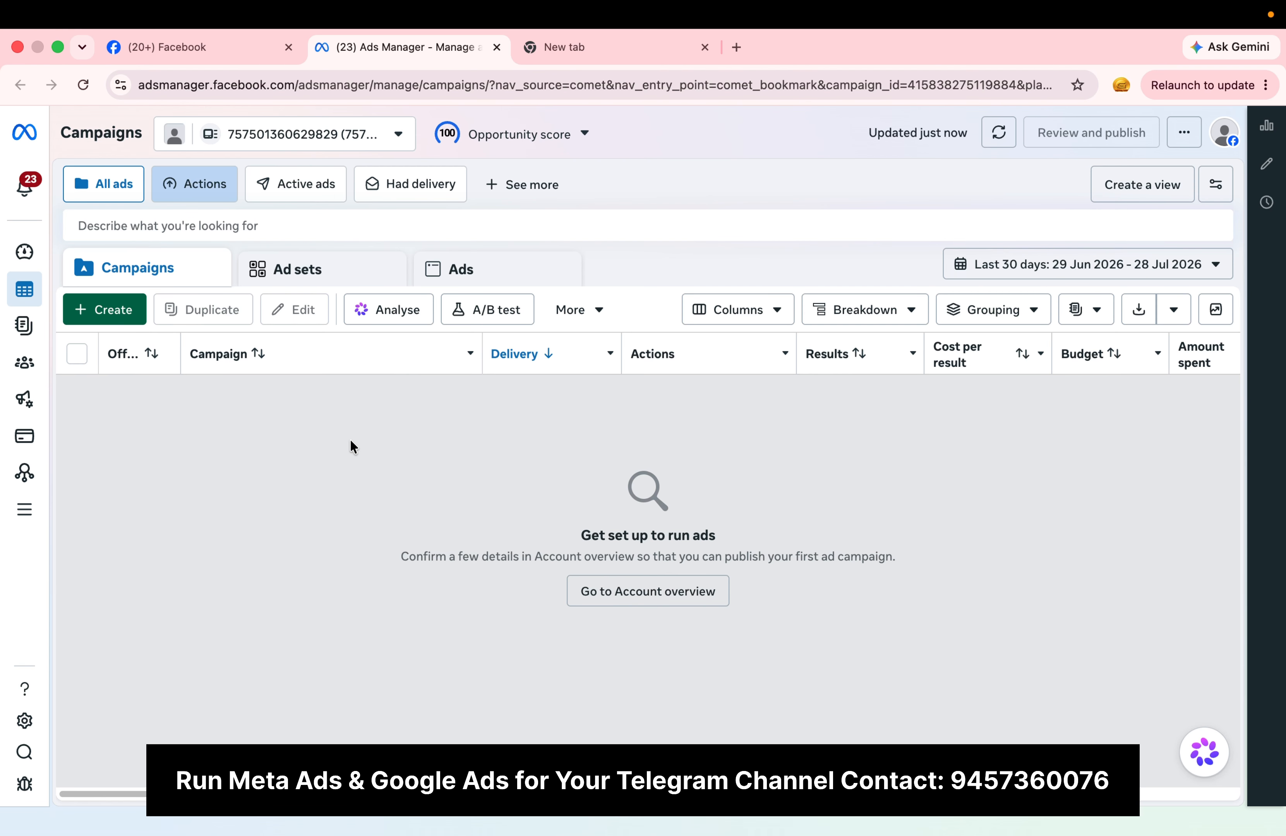
pyautogui.click(394, 139)
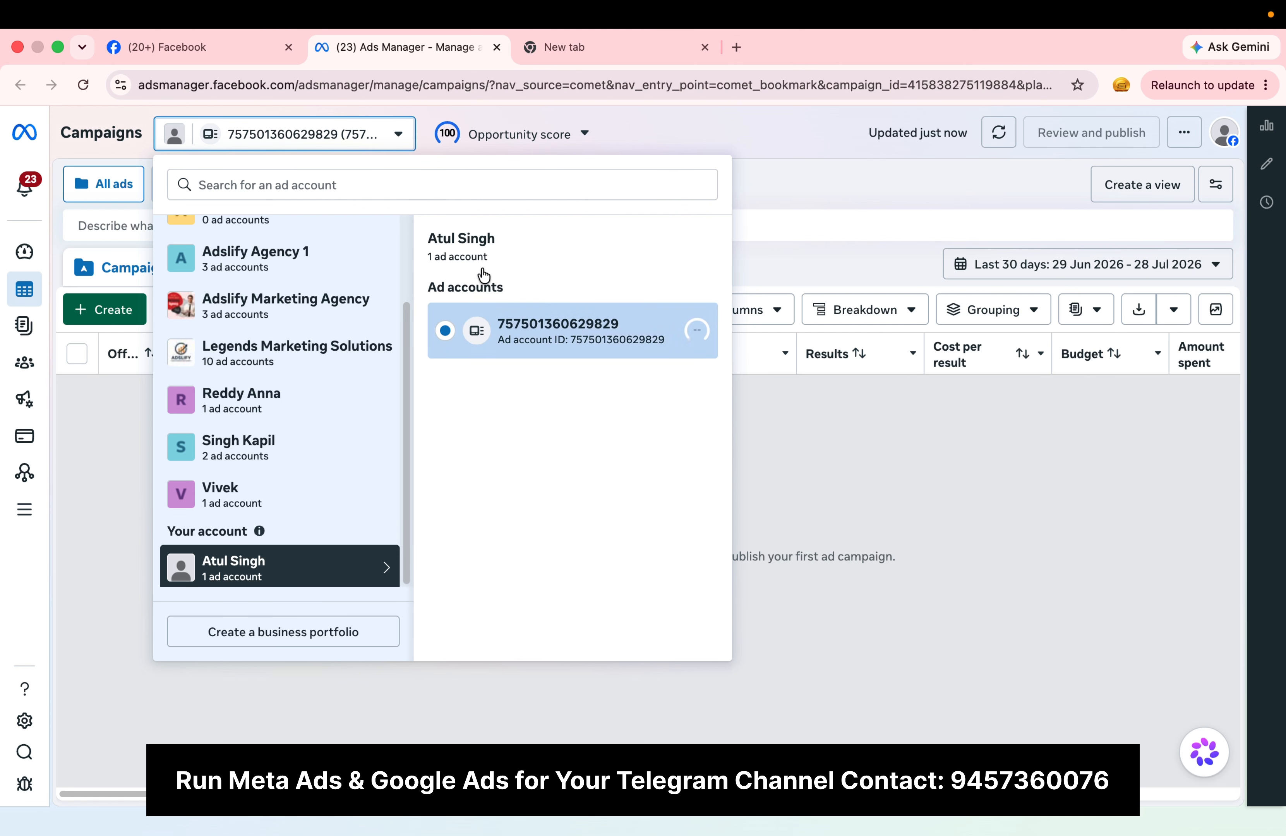
pyautogui.click(780, 131)
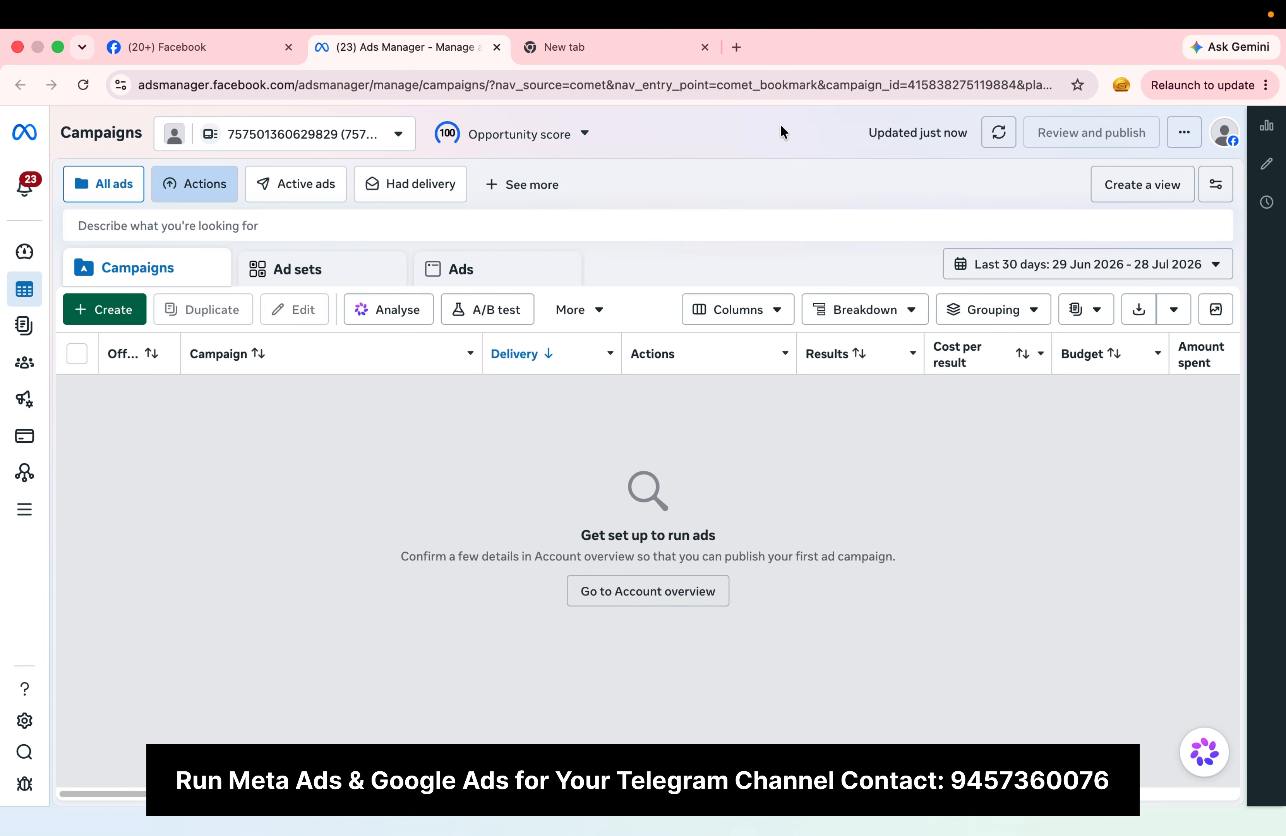
pyautogui.click(374, 149)
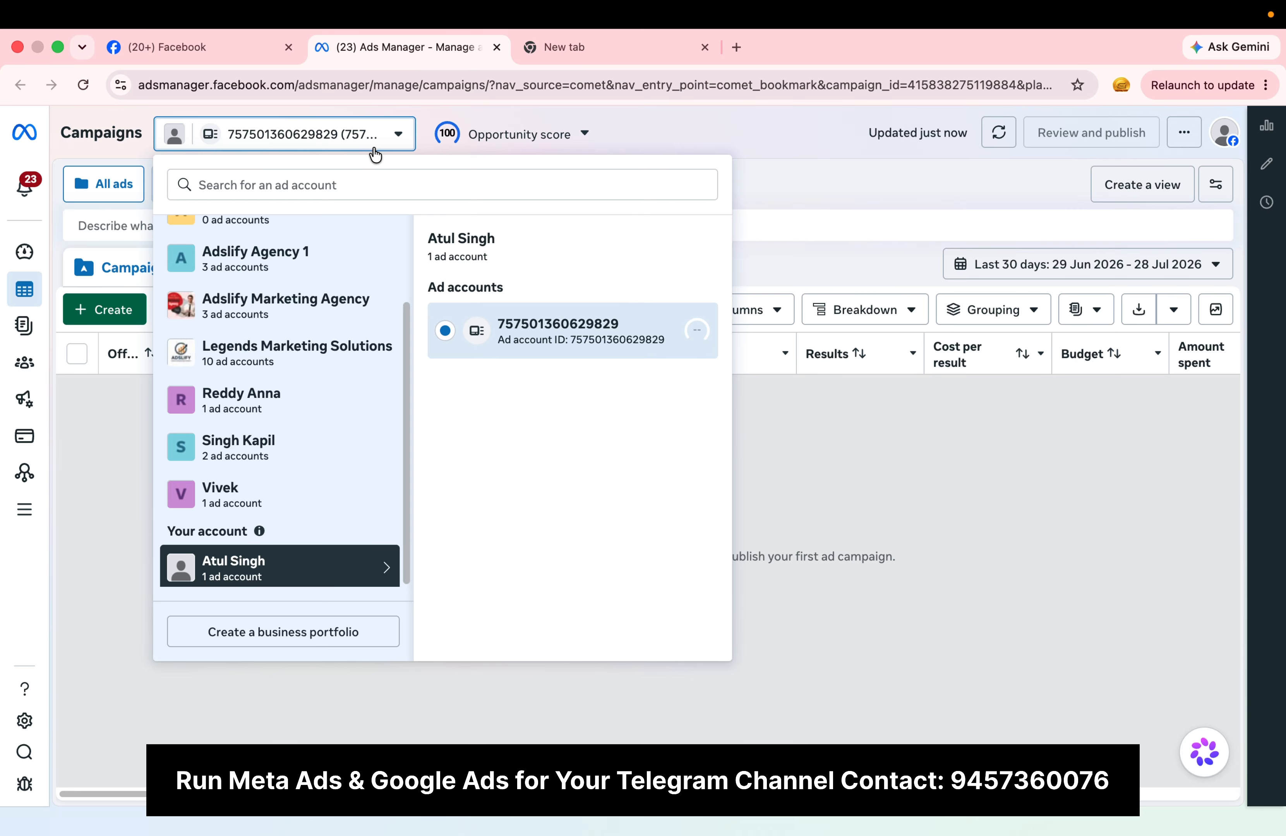
pyautogui.click(374, 152)
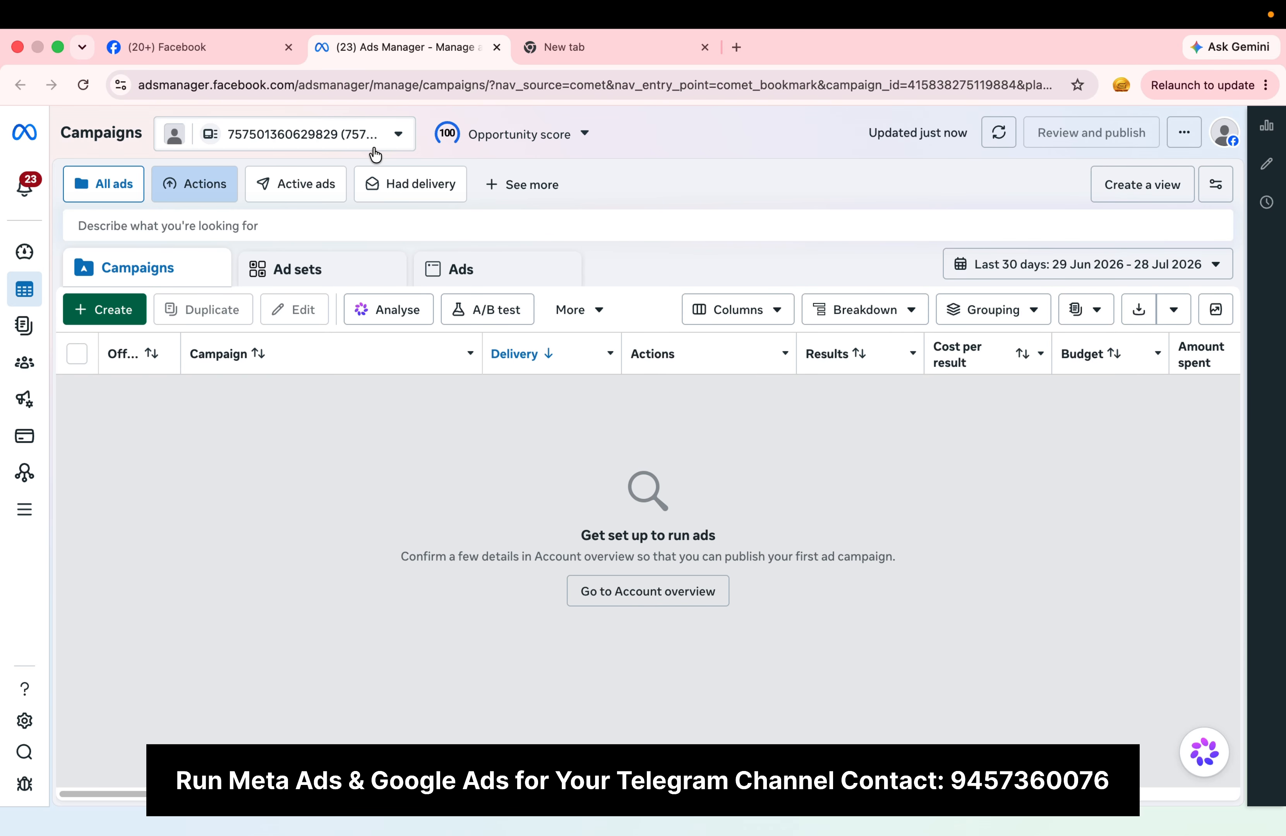
# Step: Examine the full list of available business portfolios, from Adslify Agency down to the personal account
pyautogui.click(375, 155)
pyautogui.scroll(3, 310, 423)
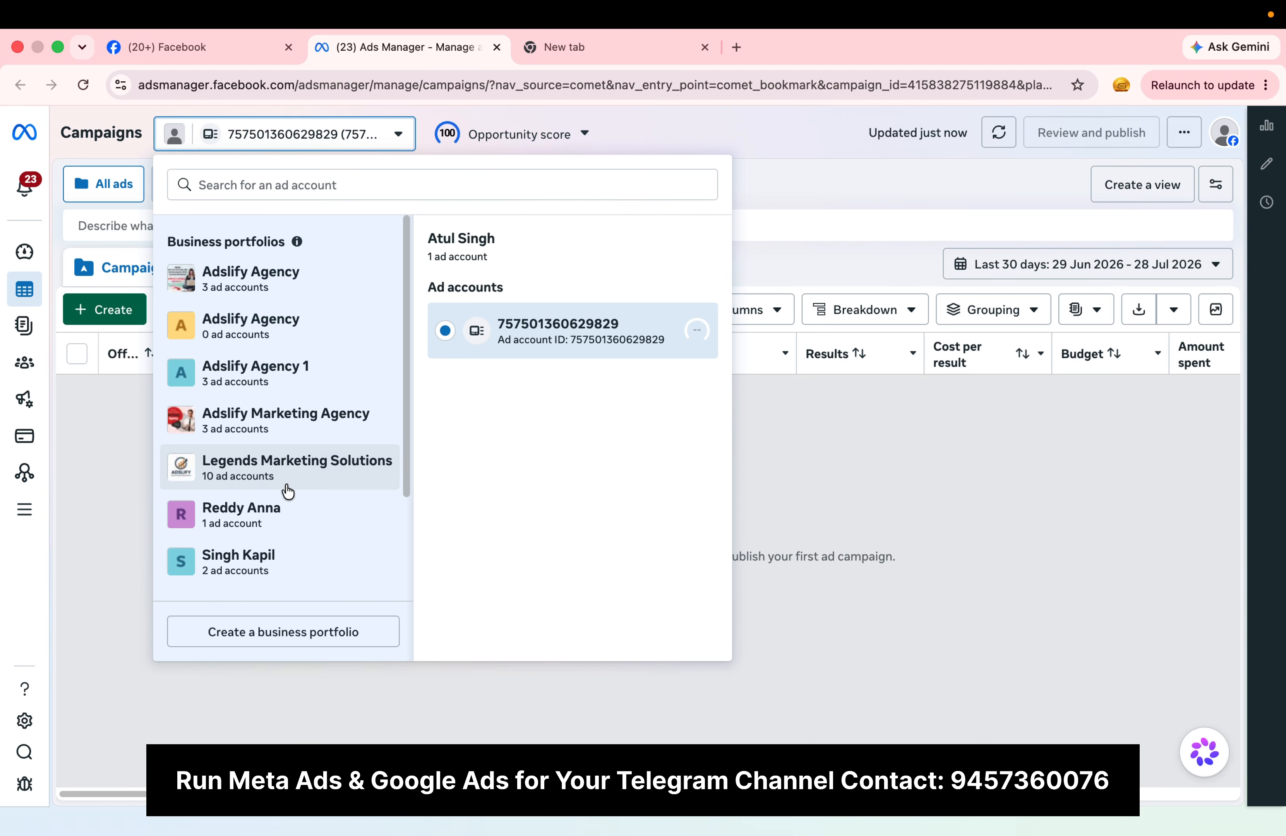
pyautogui.scroll(-3, 310, 378)
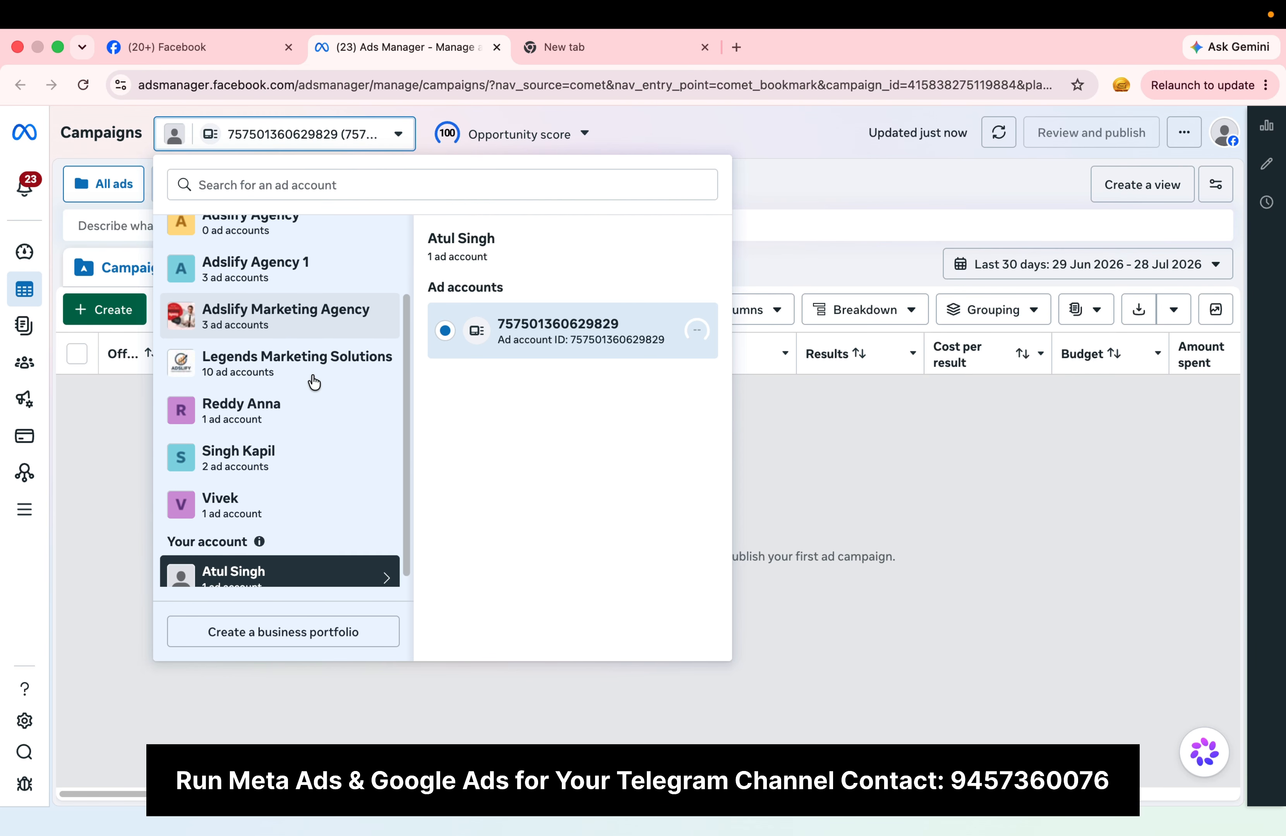
pyautogui.scroll(-1, 316, 422)
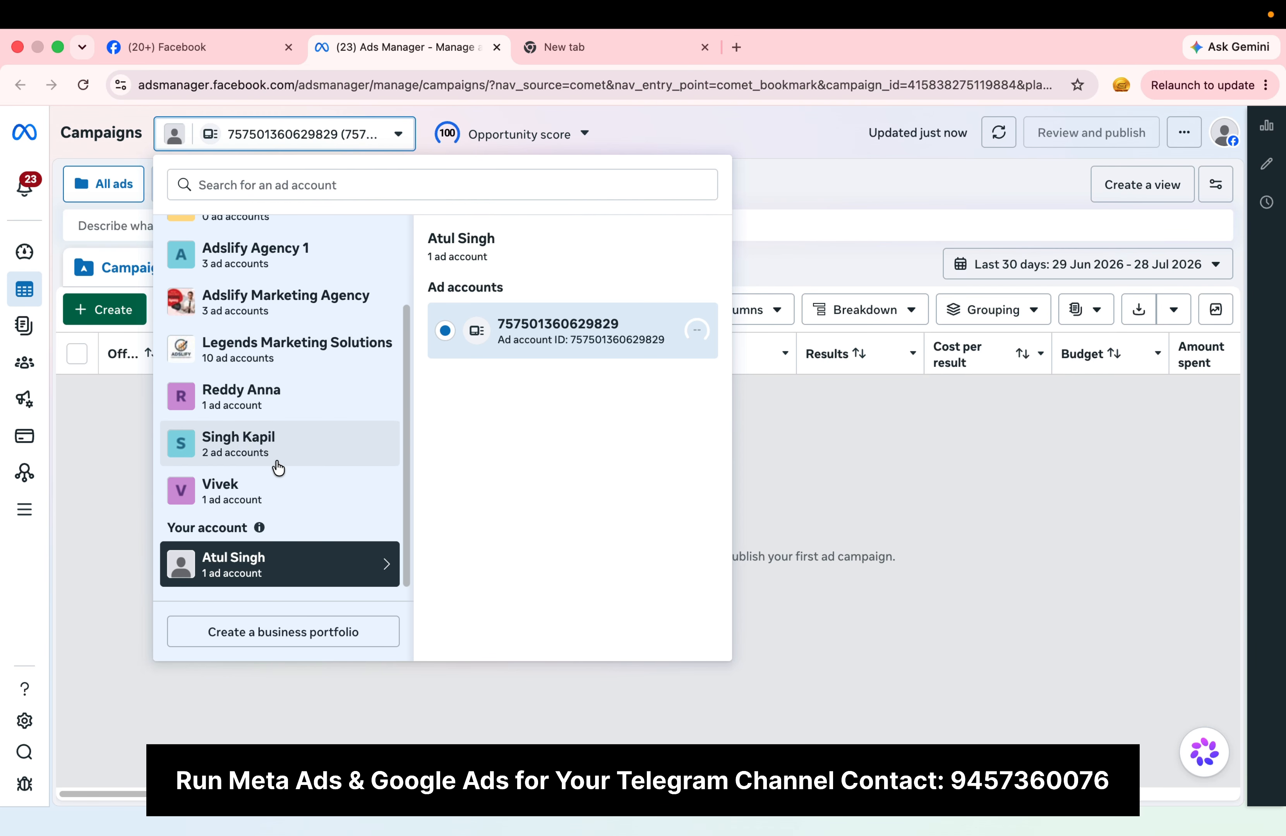
pyautogui.scroll(5, 349, 330)
pyautogui.scroll(-5, 349, 330)
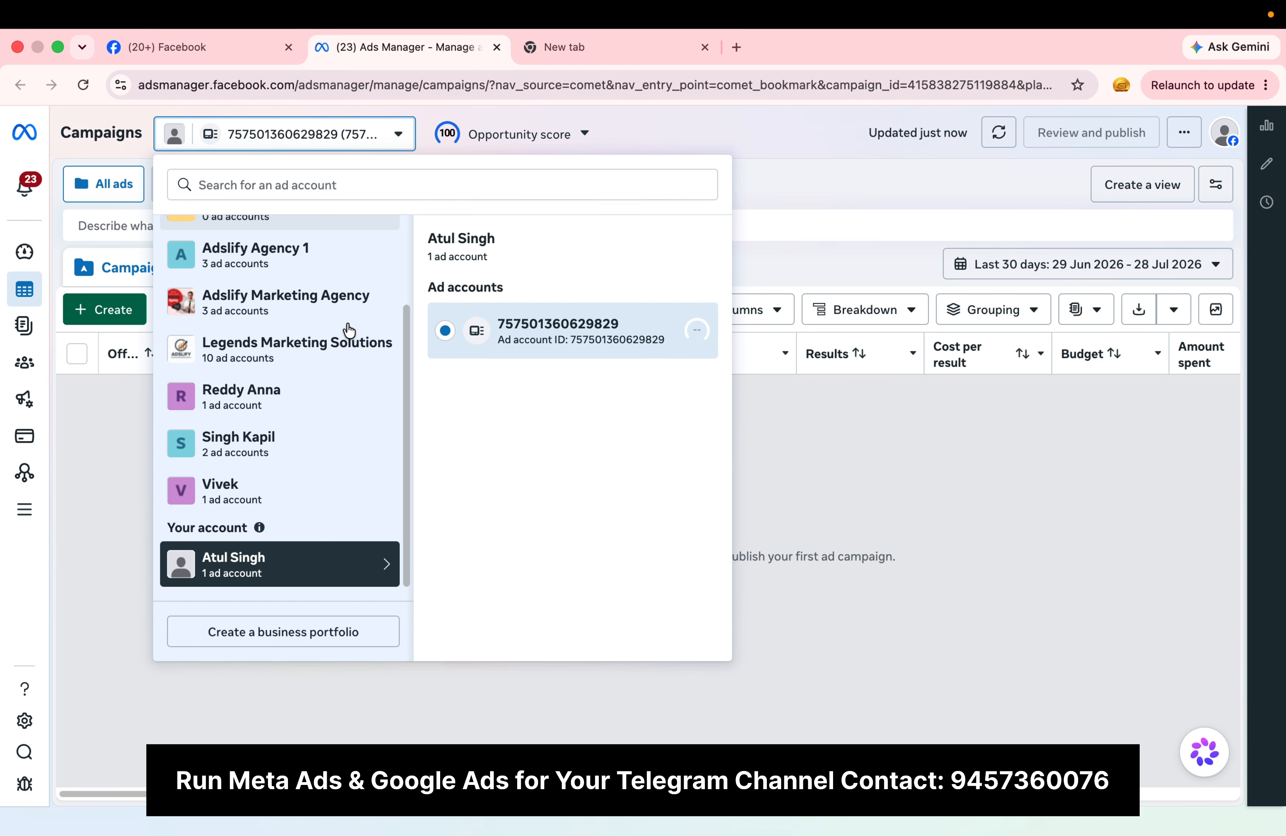
pyautogui.scroll(5, 348, 330)
pyautogui.scroll(-3, 348, 330)
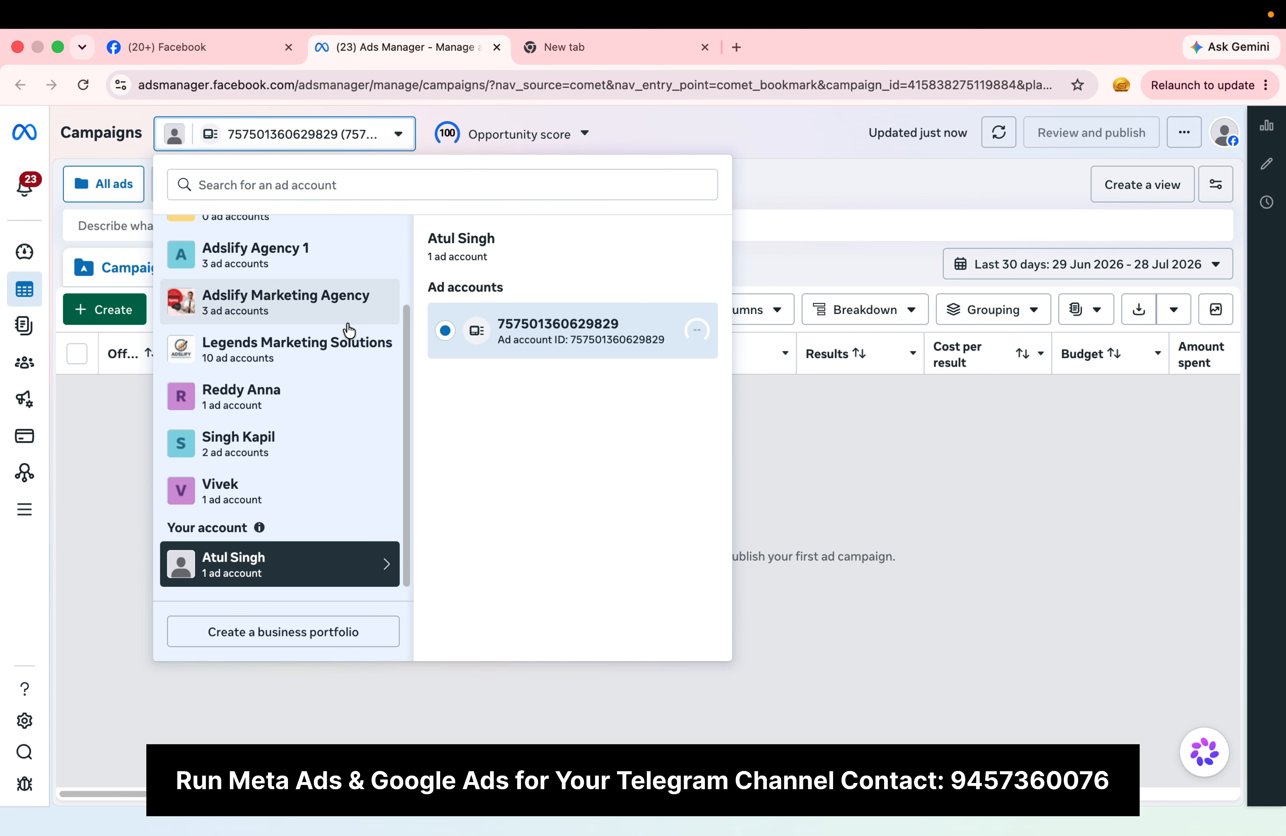
pyautogui.scroll(3, 349, 330)
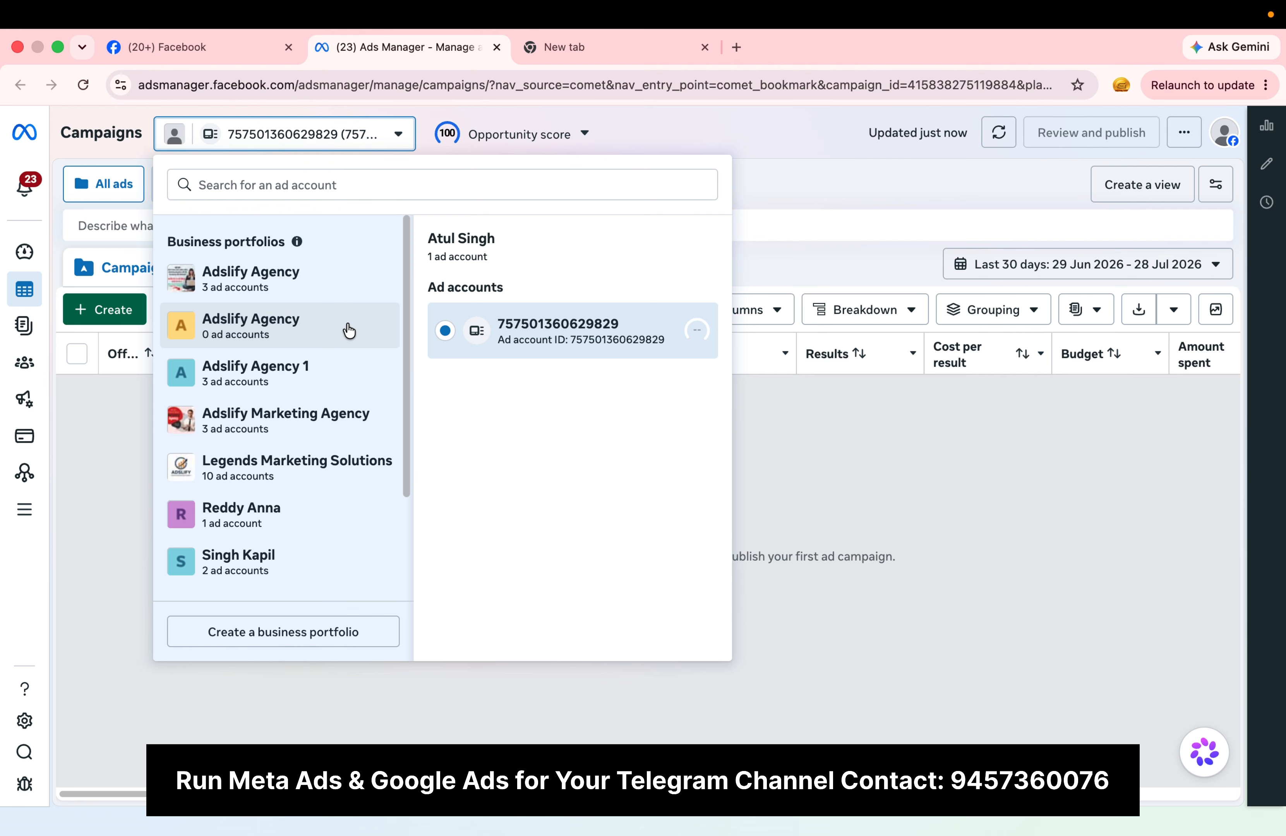
pyautogui.click(125, 358)
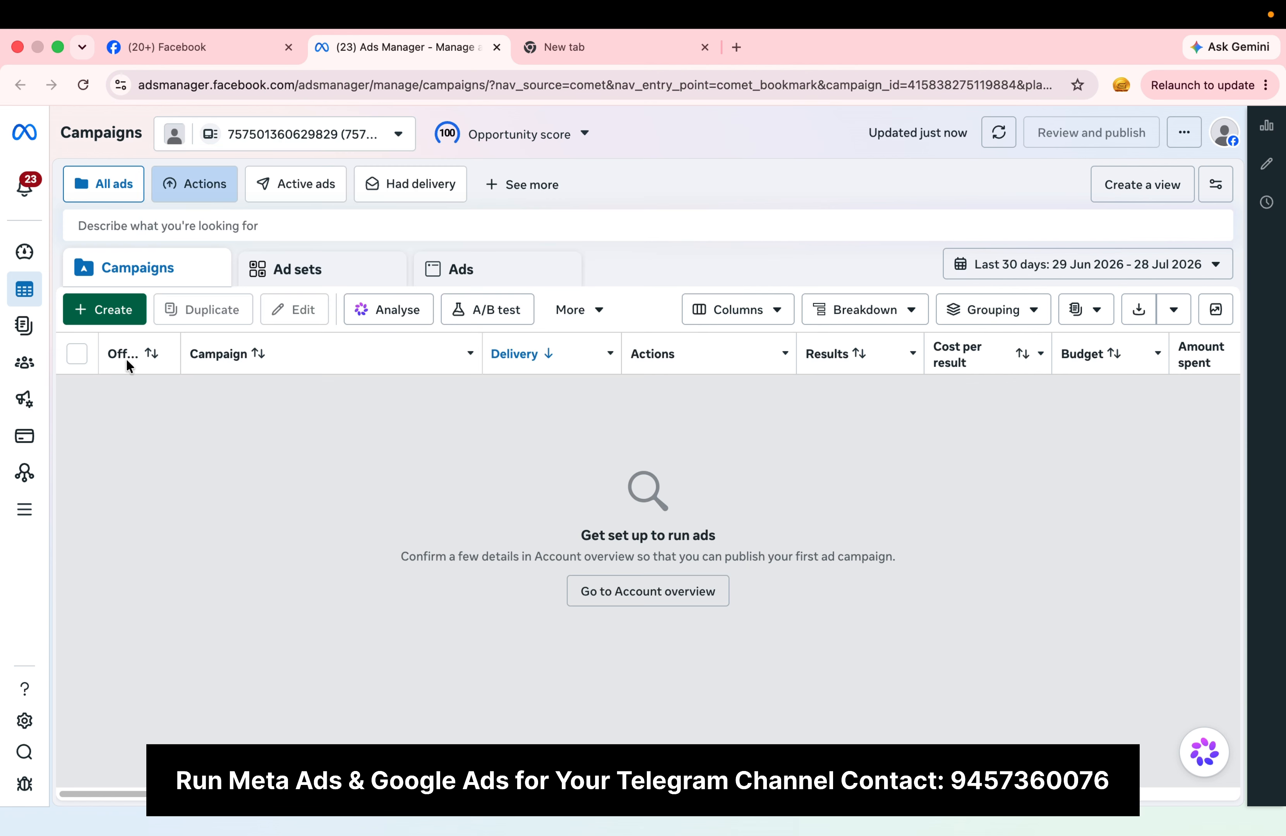
# Step: Start creating a business portfolio, look over its name and contact fields, and cancel the form
pyautogui.click(354, 144)
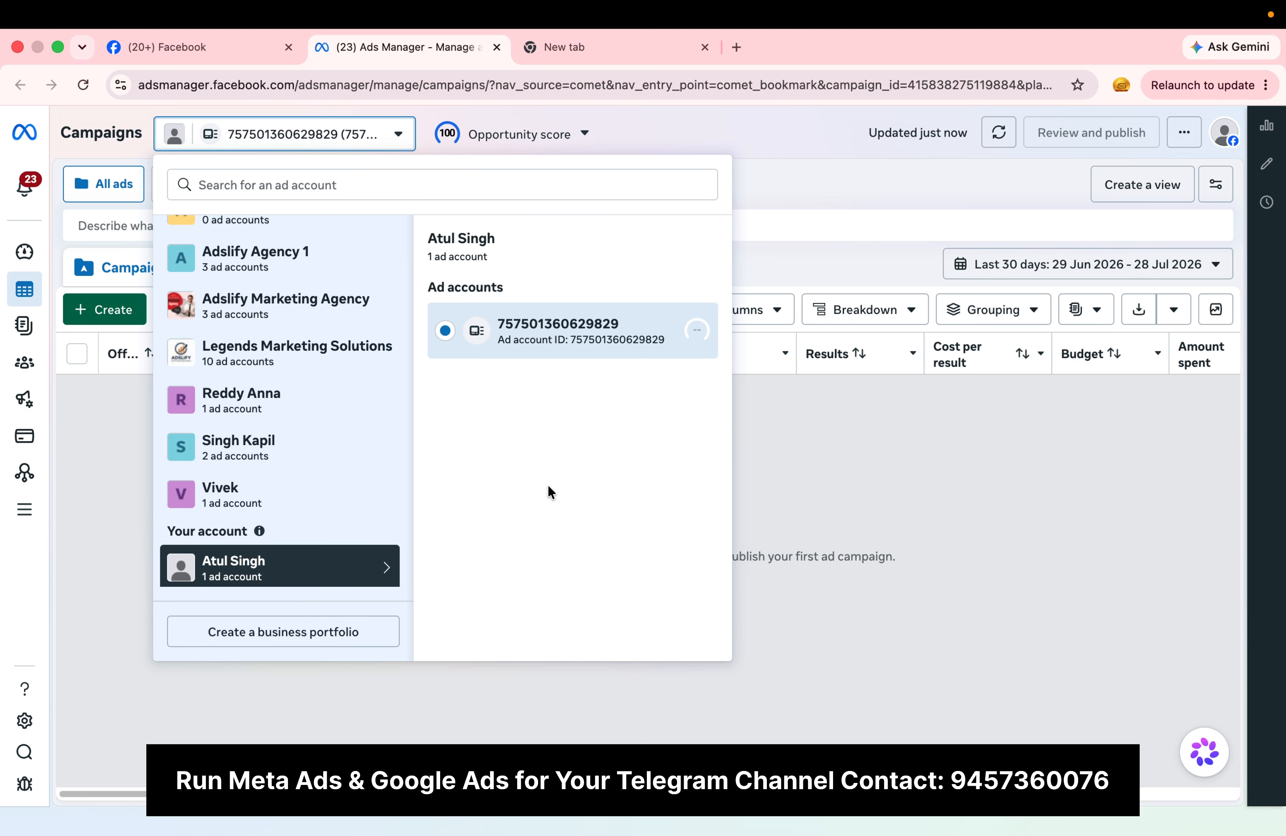
pyautogui.scroll(3, 322, 386)
pyautogui.scroll(-3, 323, 387)
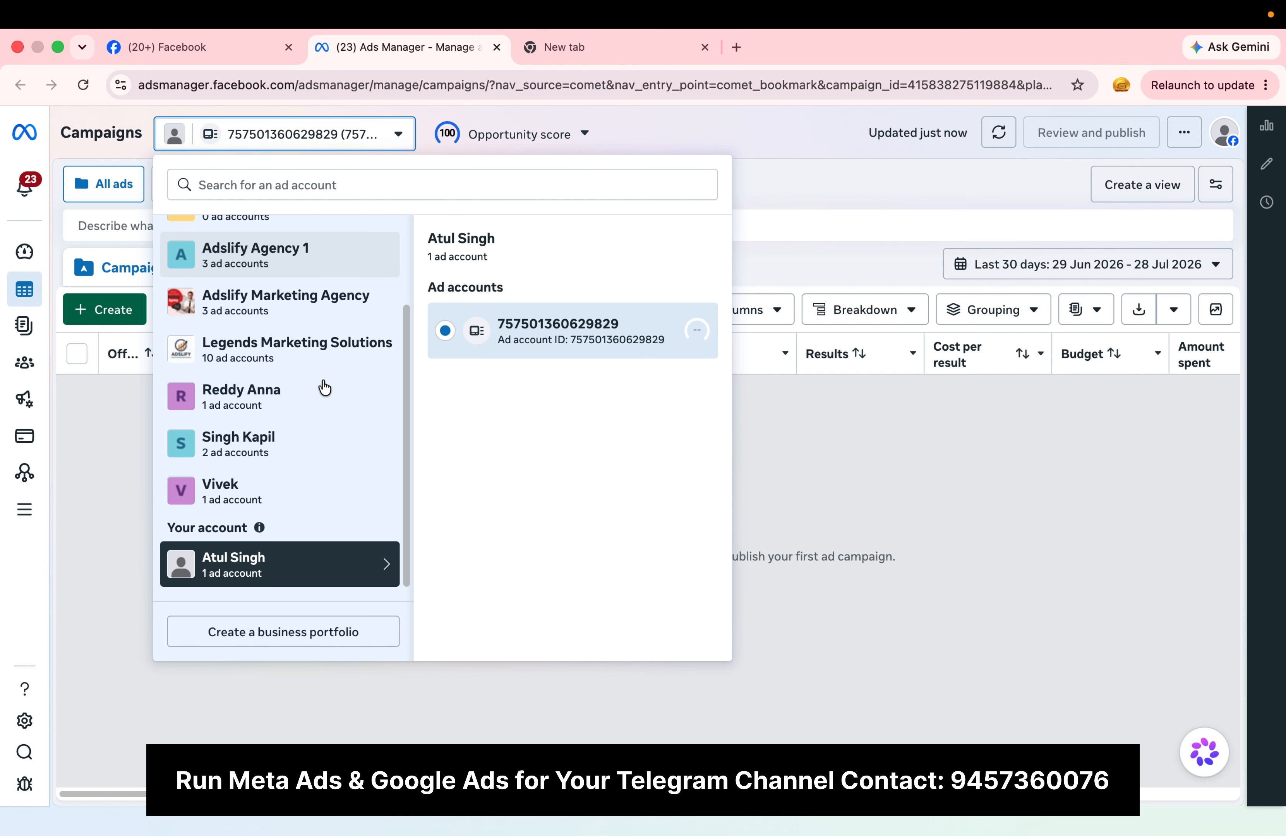
pyautogui.scroll(1, 324, 387)
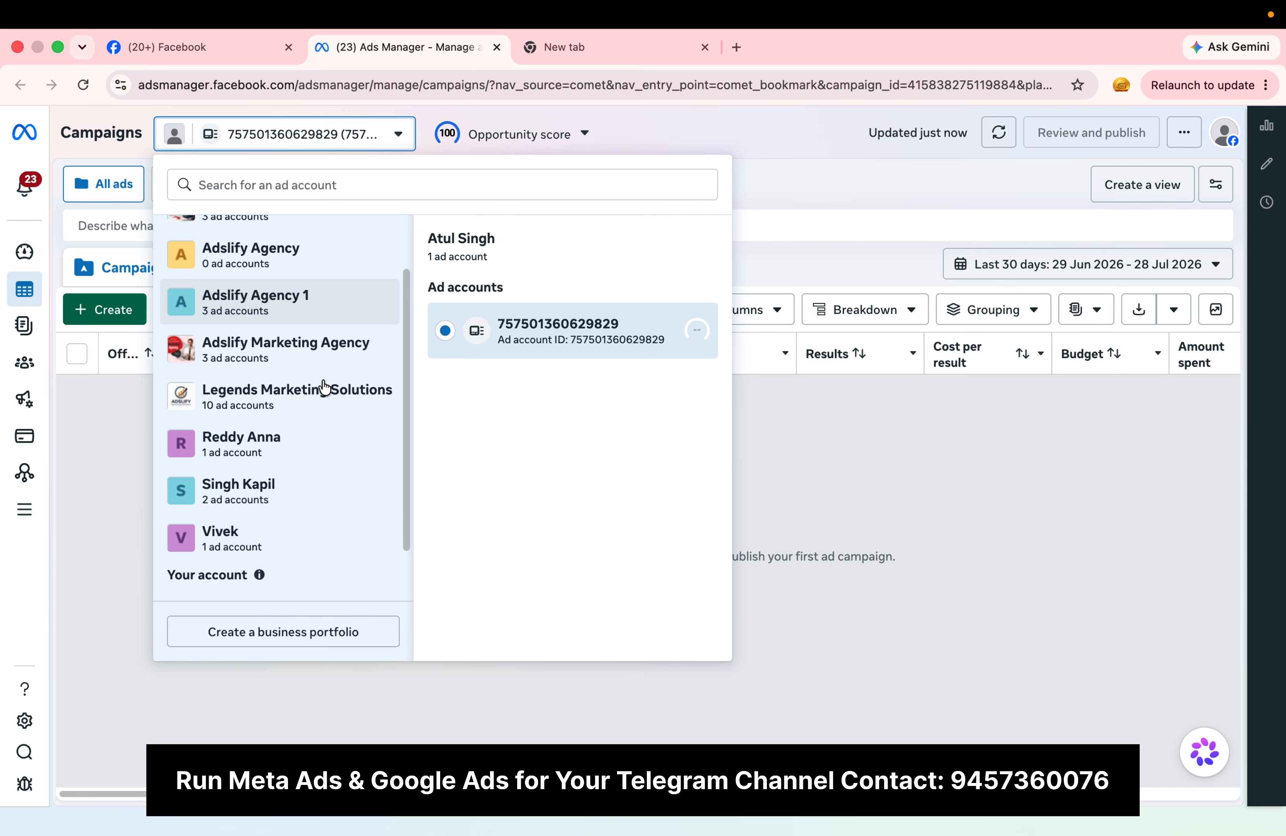
pyautogui.scroll(-1, 324, 388)
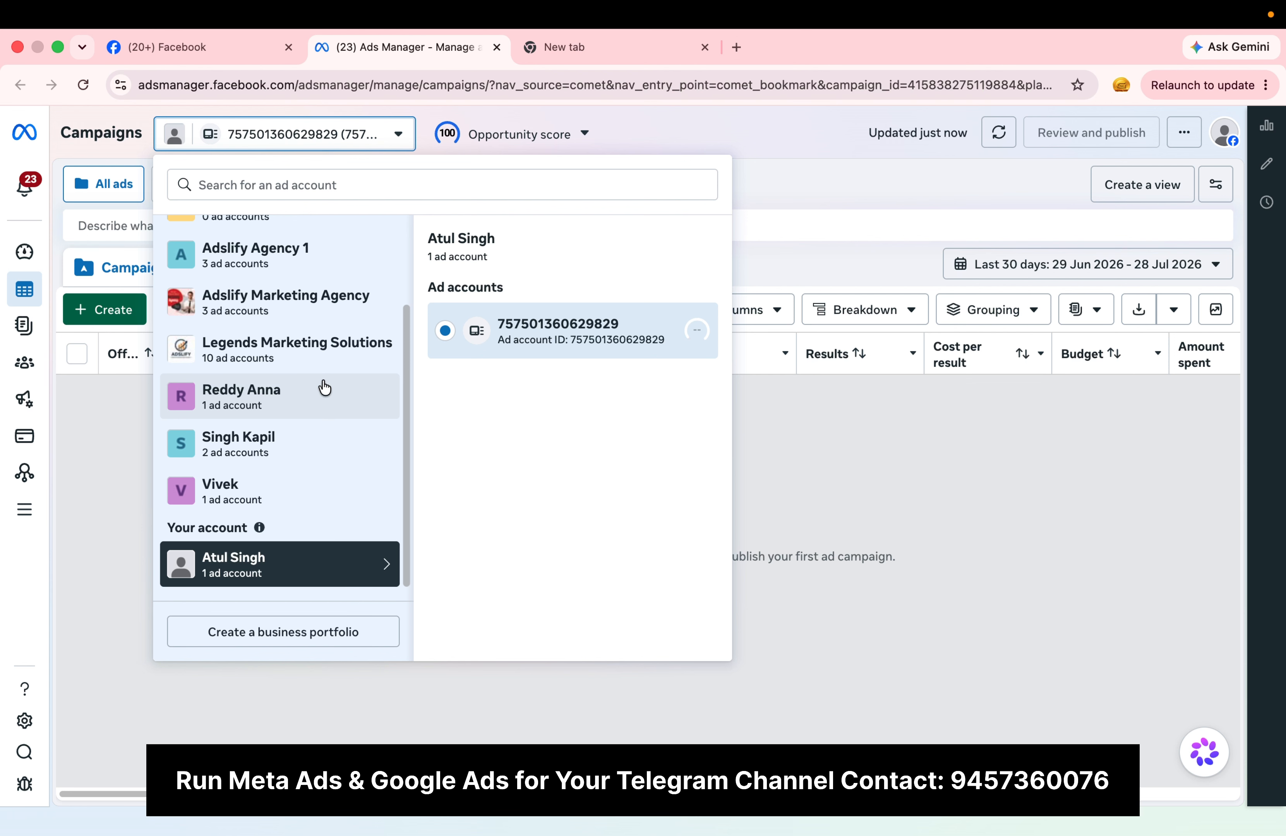
pyautogui.scroll(3, 323, 386)
pyautogui.scroll(-3, 323, 386)
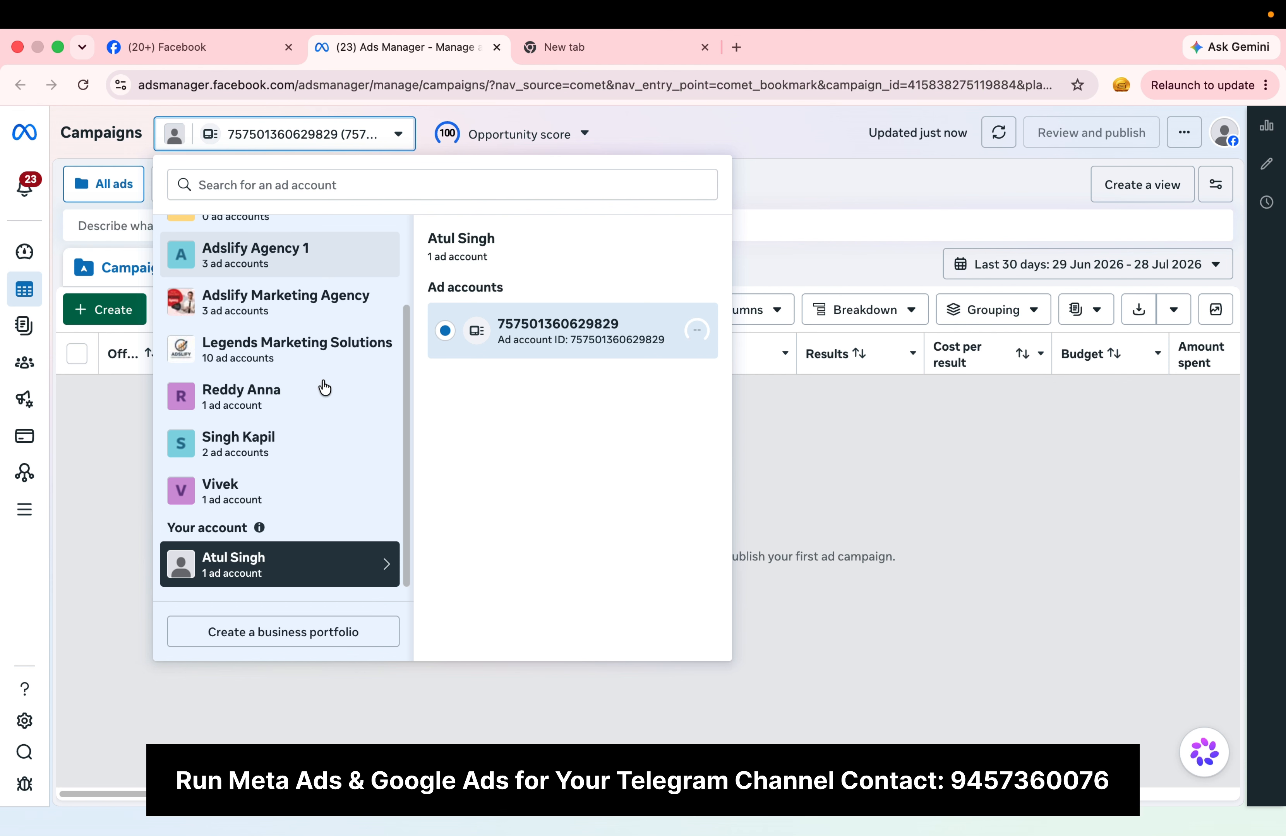
pyautogui.click(326, 633)
pyautogui.click(611, 332)
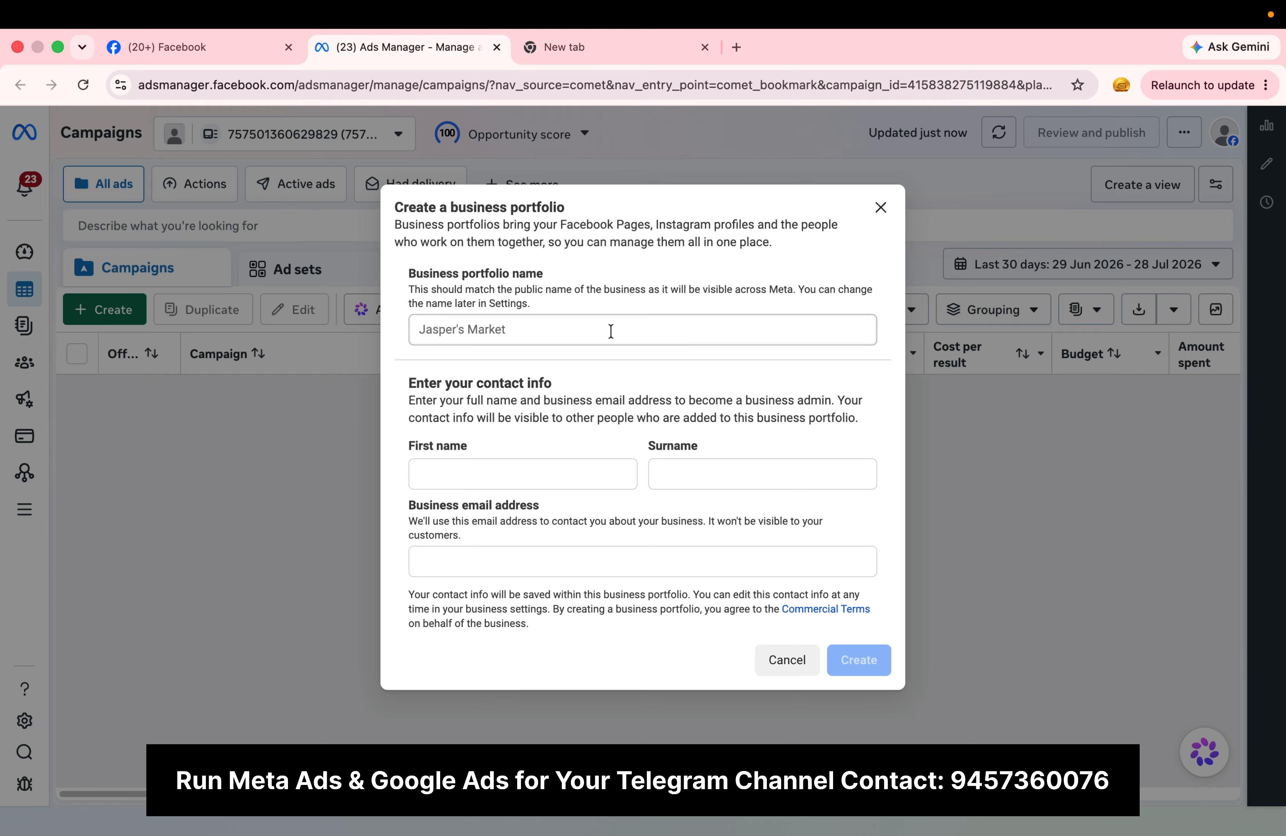
pyautogui.write('K')
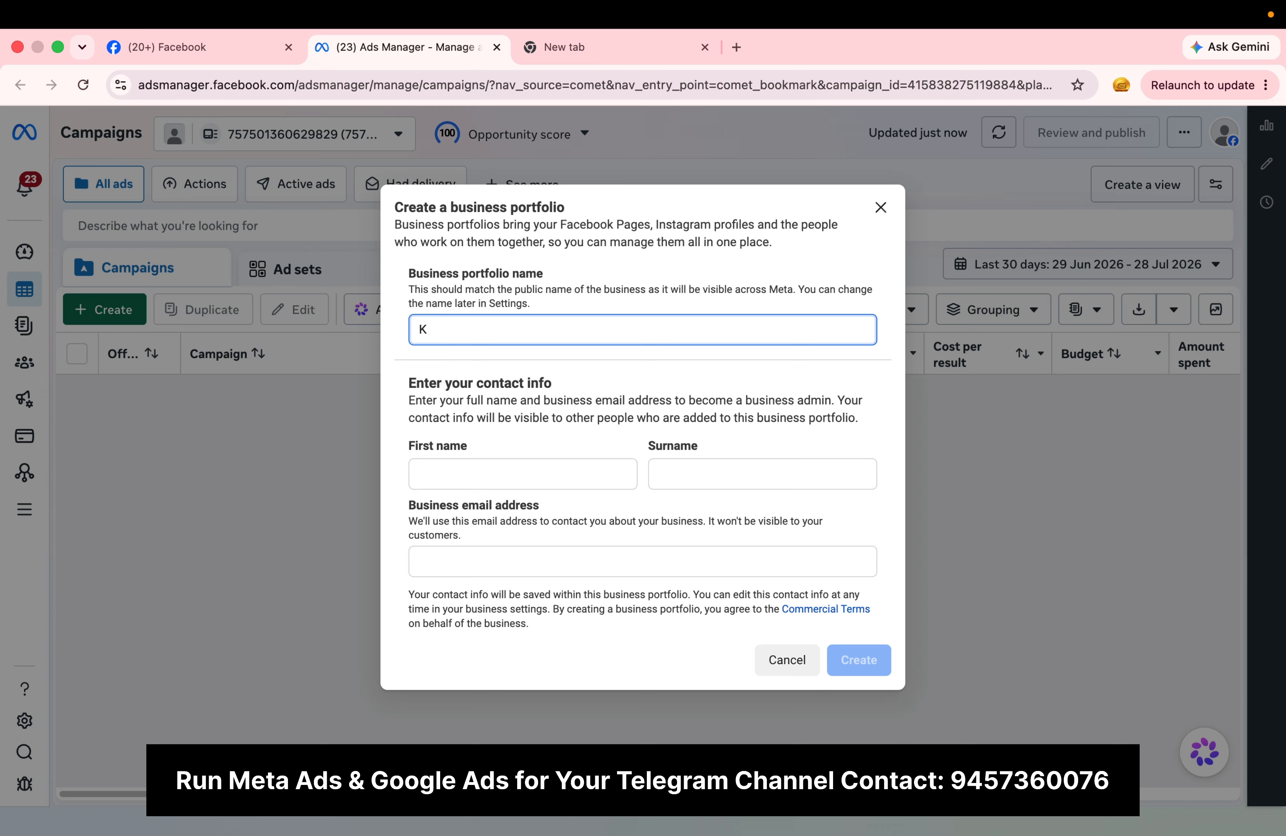
pyautogui.press('BackSpace')
pyautogui.click(582, 483)
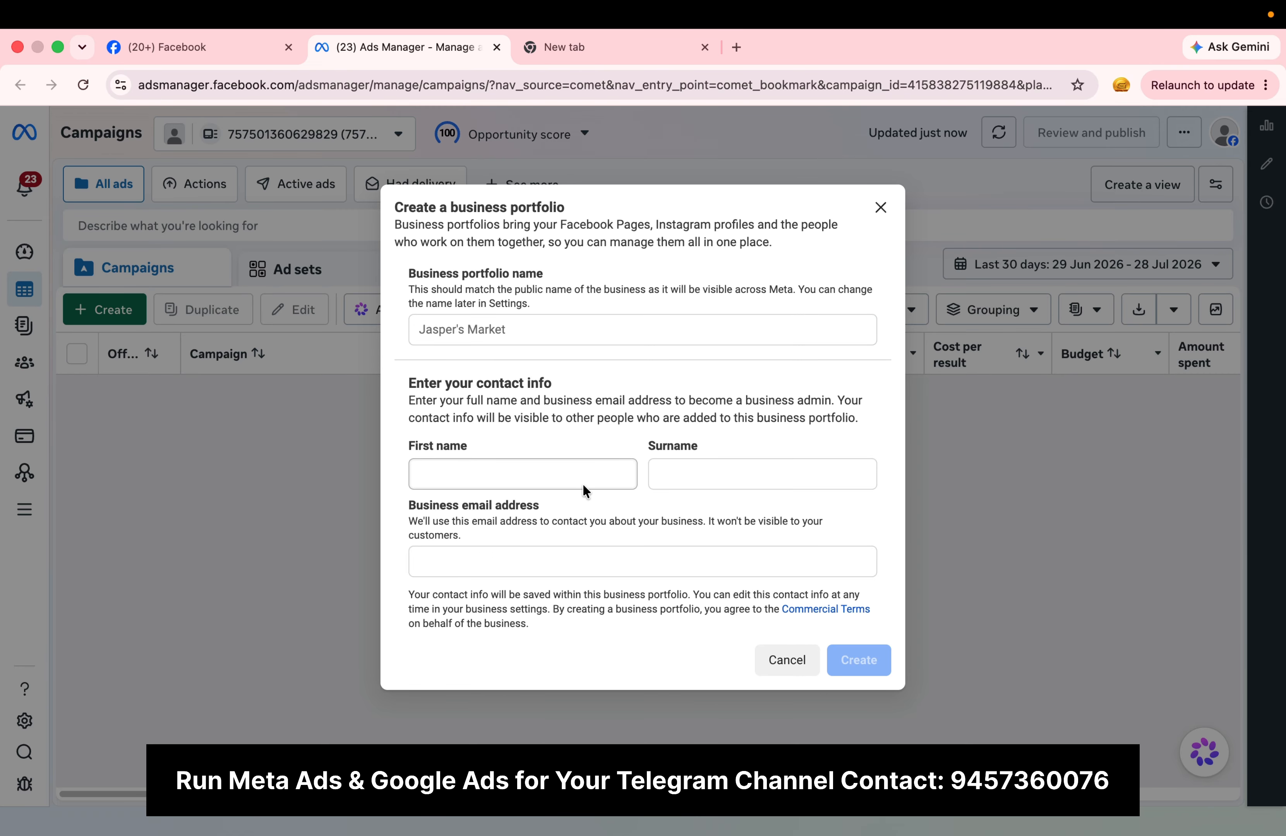
pyautogui.click(708, 464)
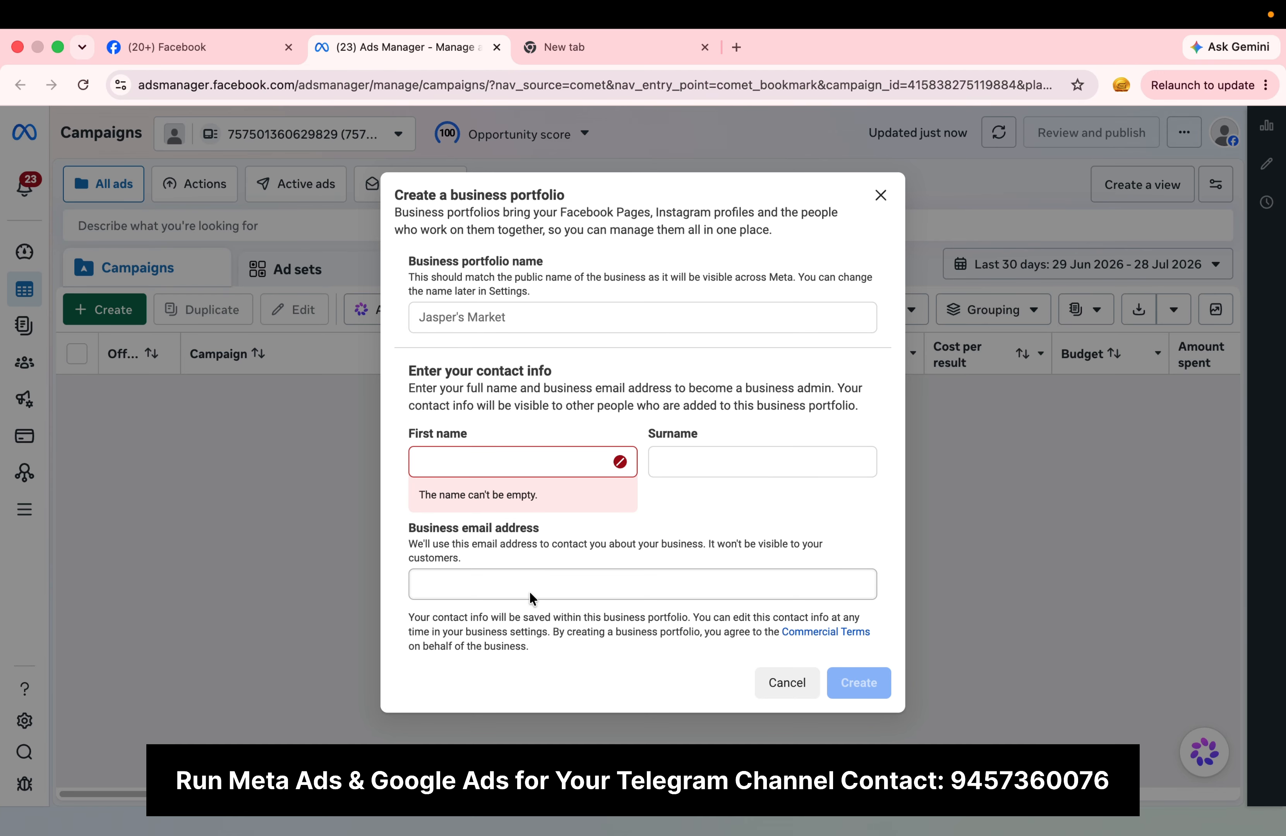
pyautogui.click(787, 685)
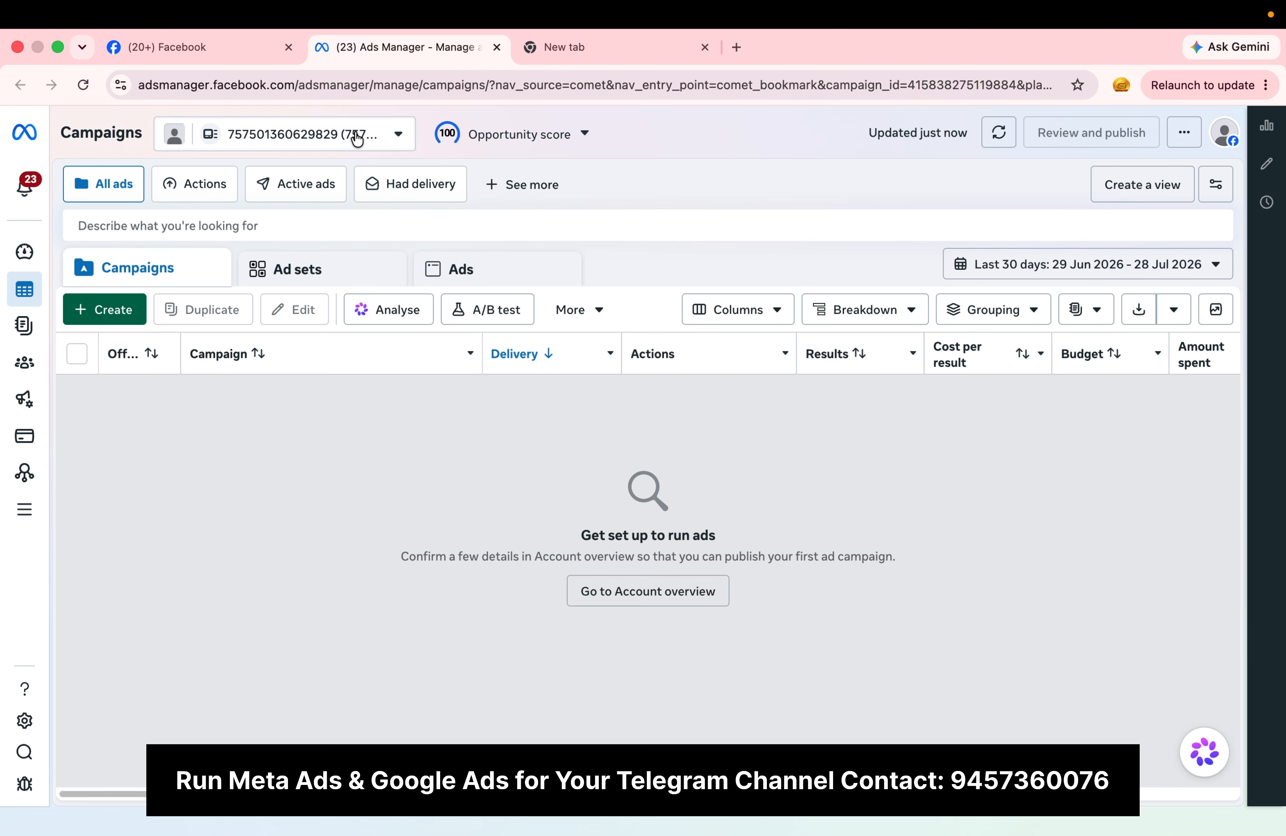
# Step: Open the business settings of the portfolio listed directly below Legends Marketing Solutions
pyautogui.click(356, 133)
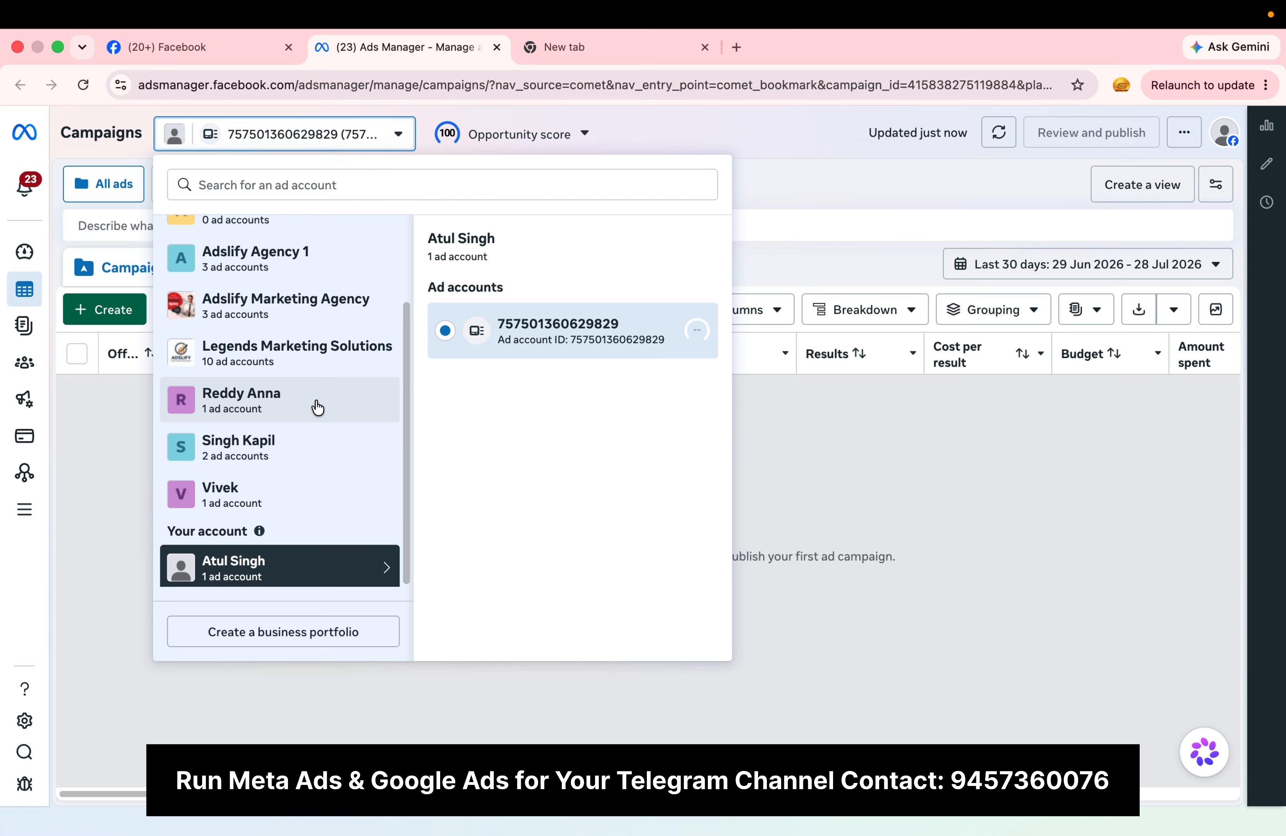
pyautogui.click(318, 408)
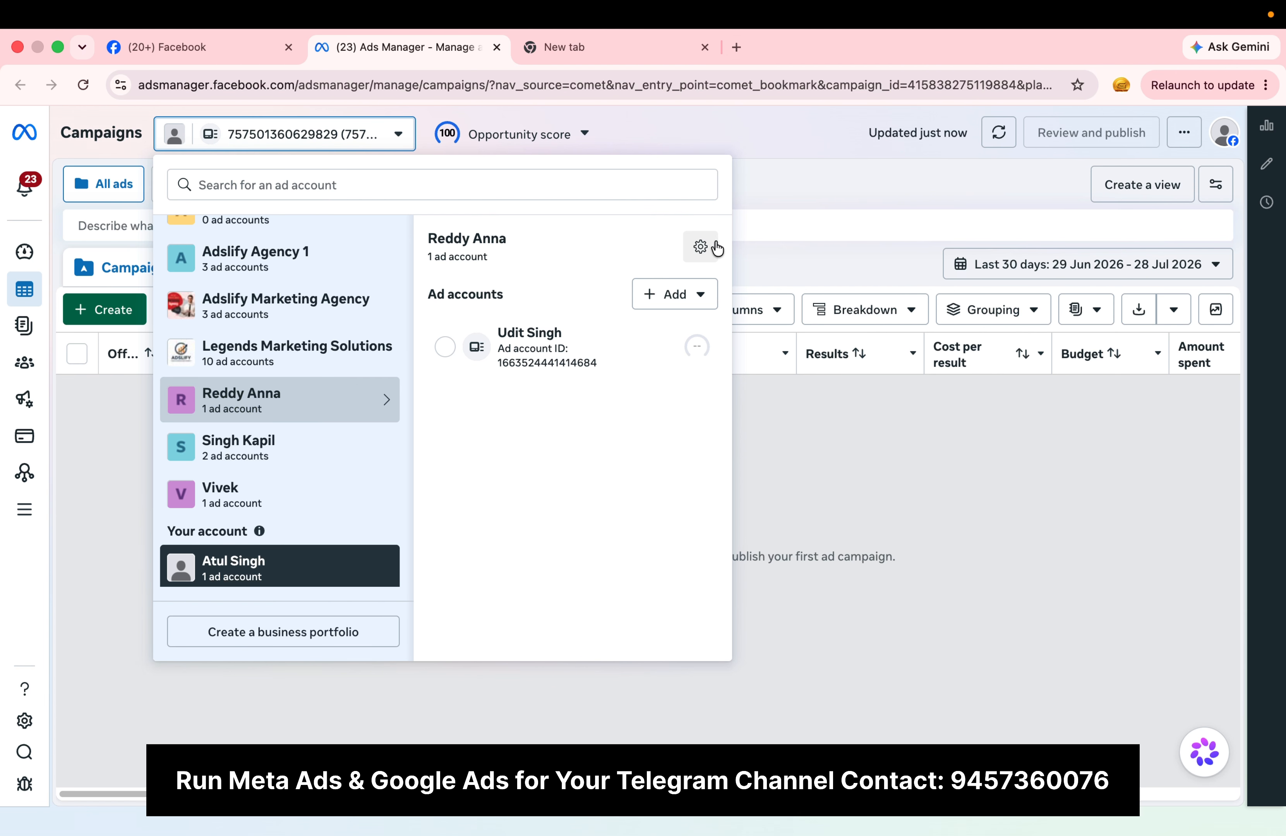
pyautogui.click(700, 247)
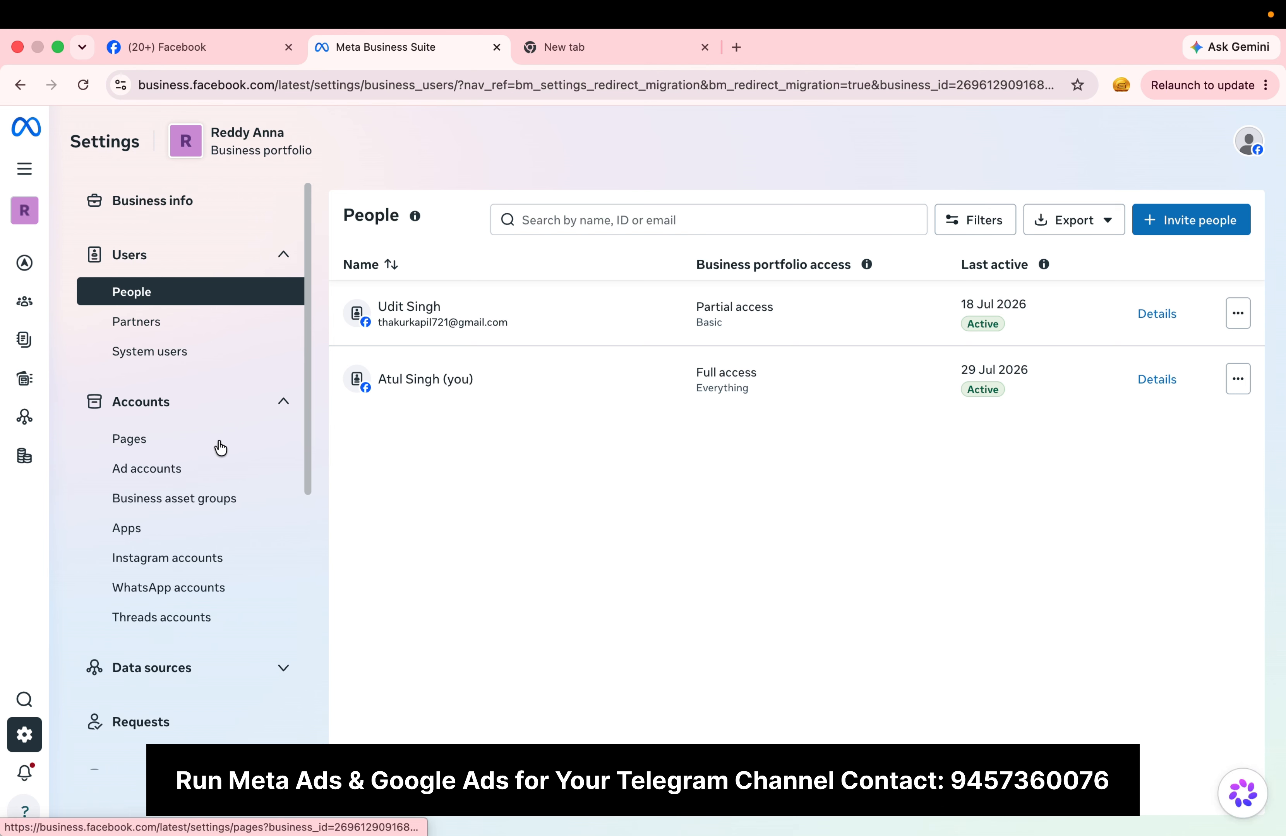
# Step: Check the options for adding an ad account to this portfolio, including creating a new one
pyautogui.click(183, 475)
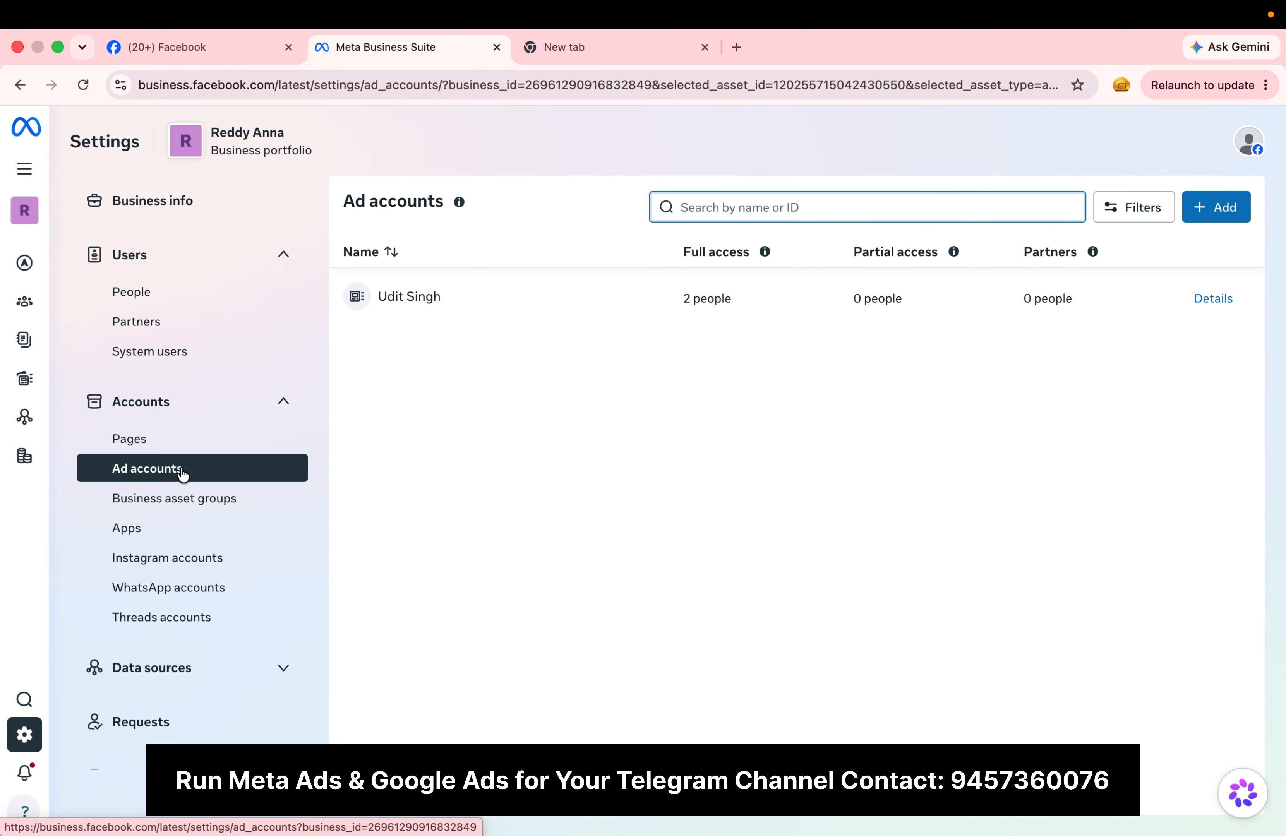
pyautogui.click(1220, 208)
pyautogui.moveTo(577, 335)
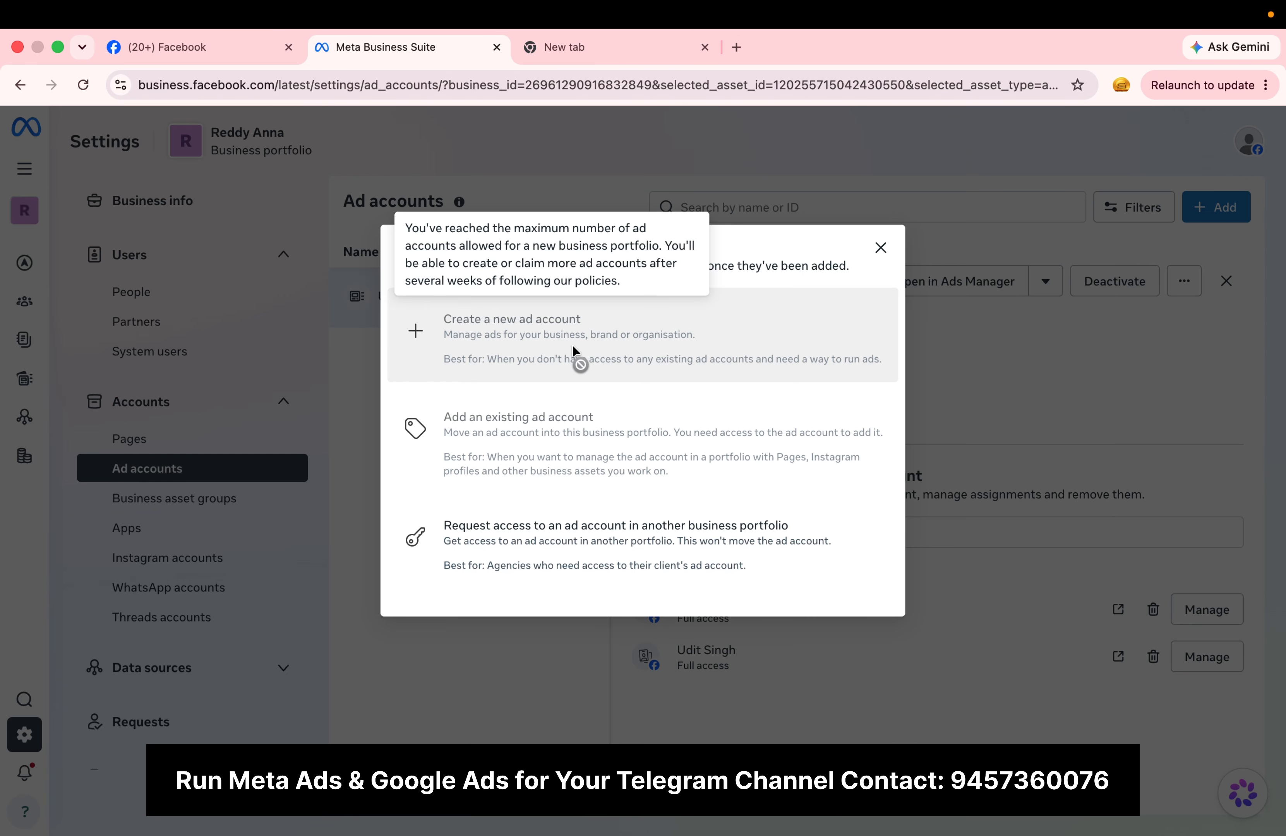
# Step: Review this portfolio's business info, including its ad account creation limit, and look through the list of business portfolios
pyautogui.click(181, 204)
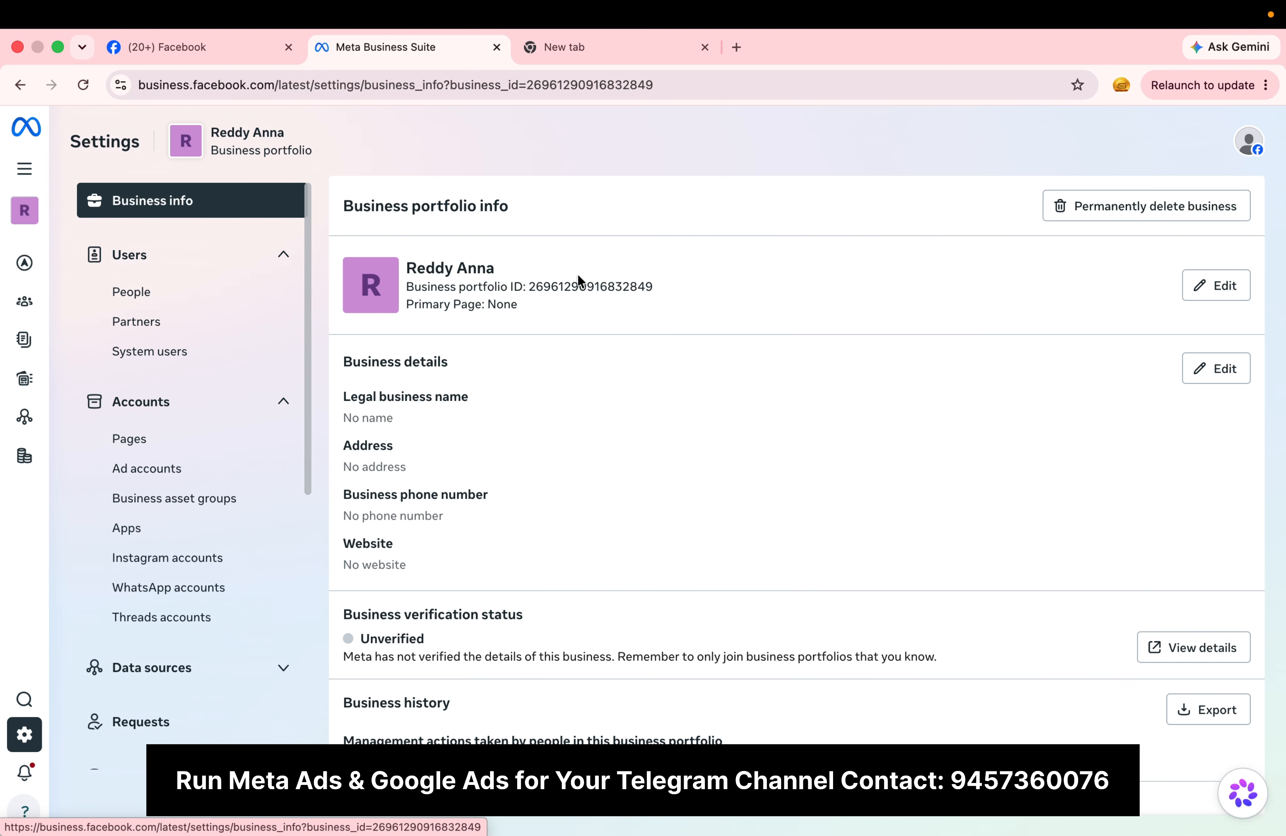
pyautogui.scroll(-3, 556, 538)
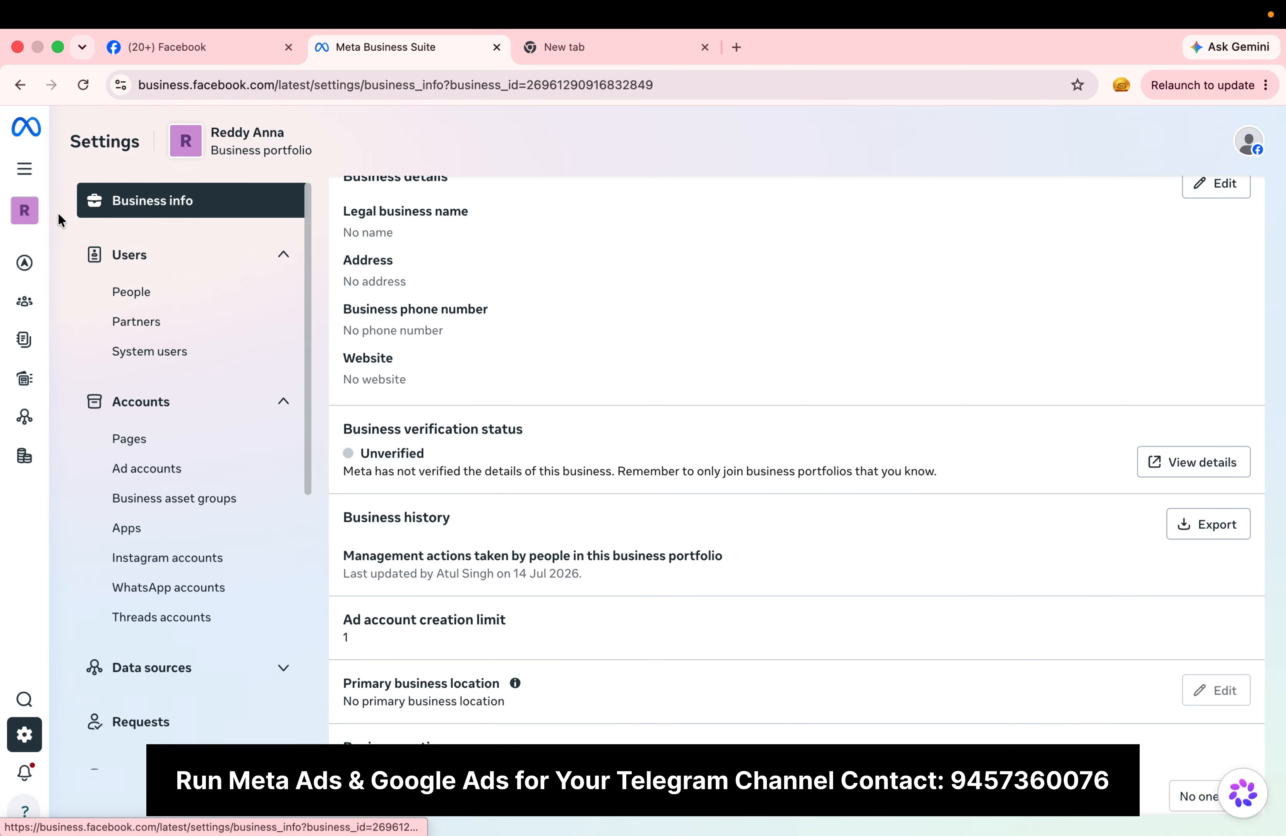
pyautogui.click(27, 215)
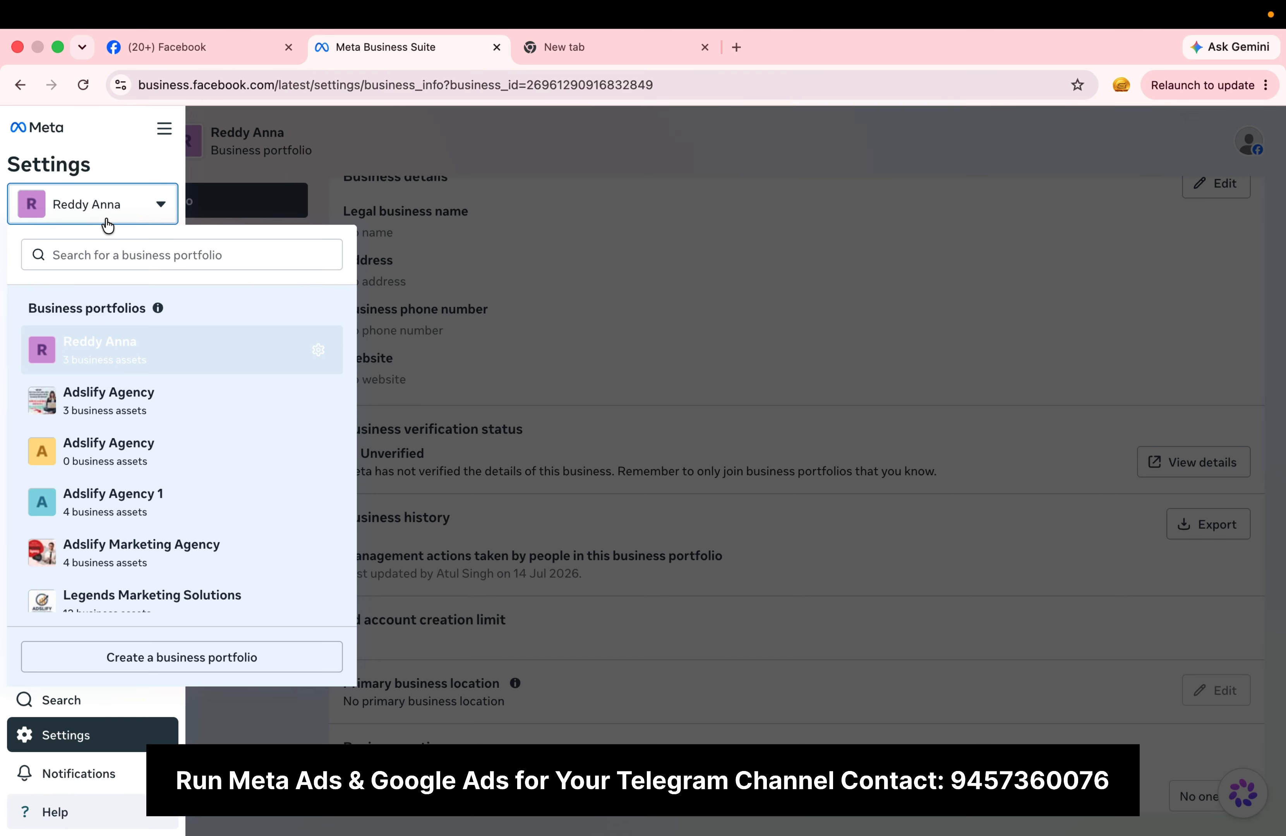
pyautogui.scroll(-5, 178, 461)
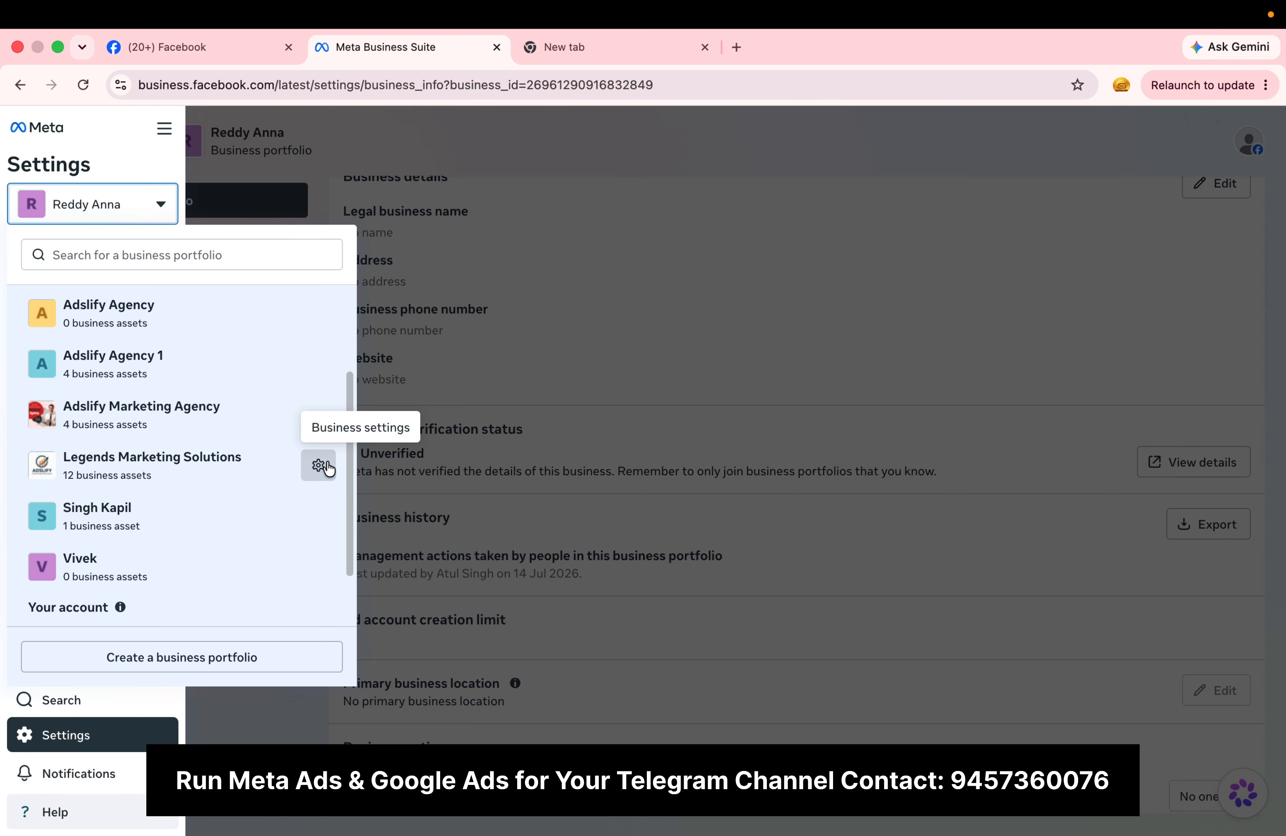
pyautogui.scroll(-1, 222, 519)
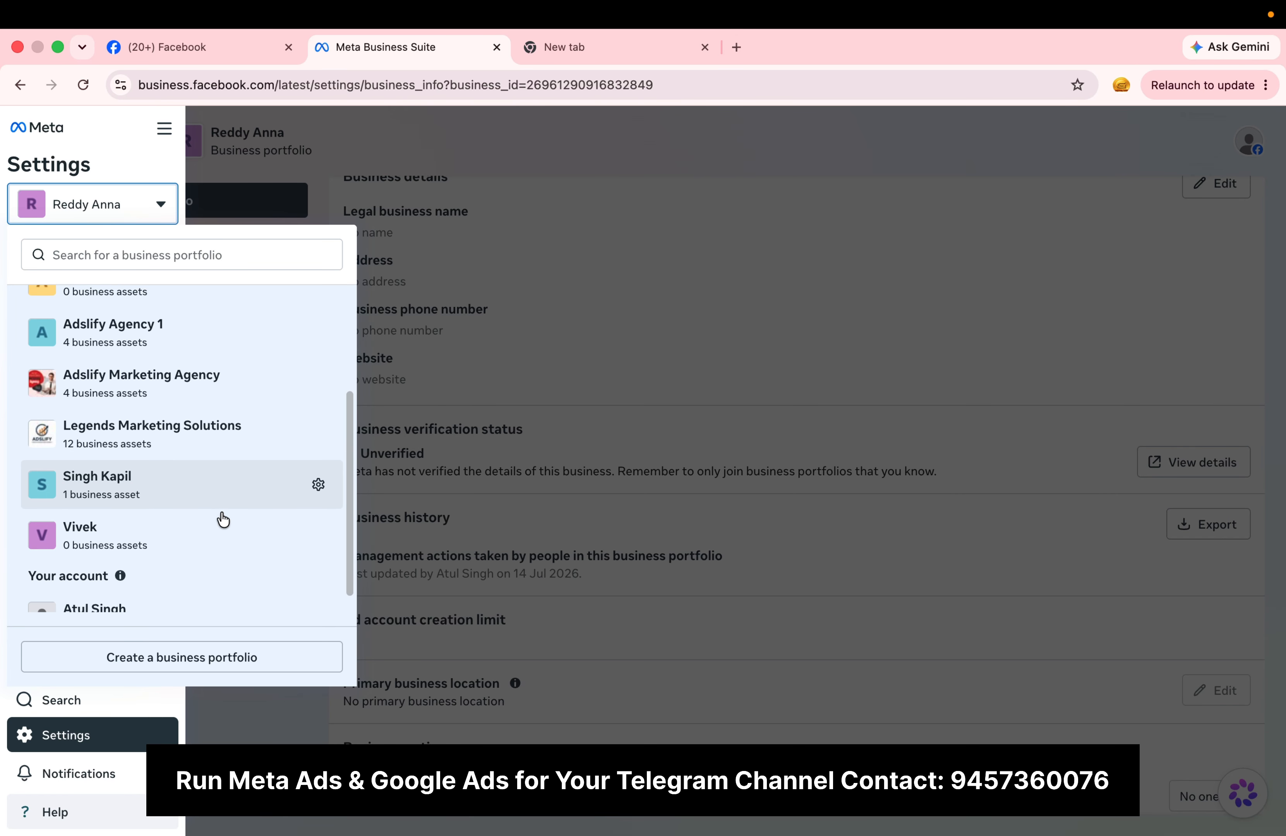
pyautogui.scroll(6, 220, 519)
pyautogui.click(592, 126)
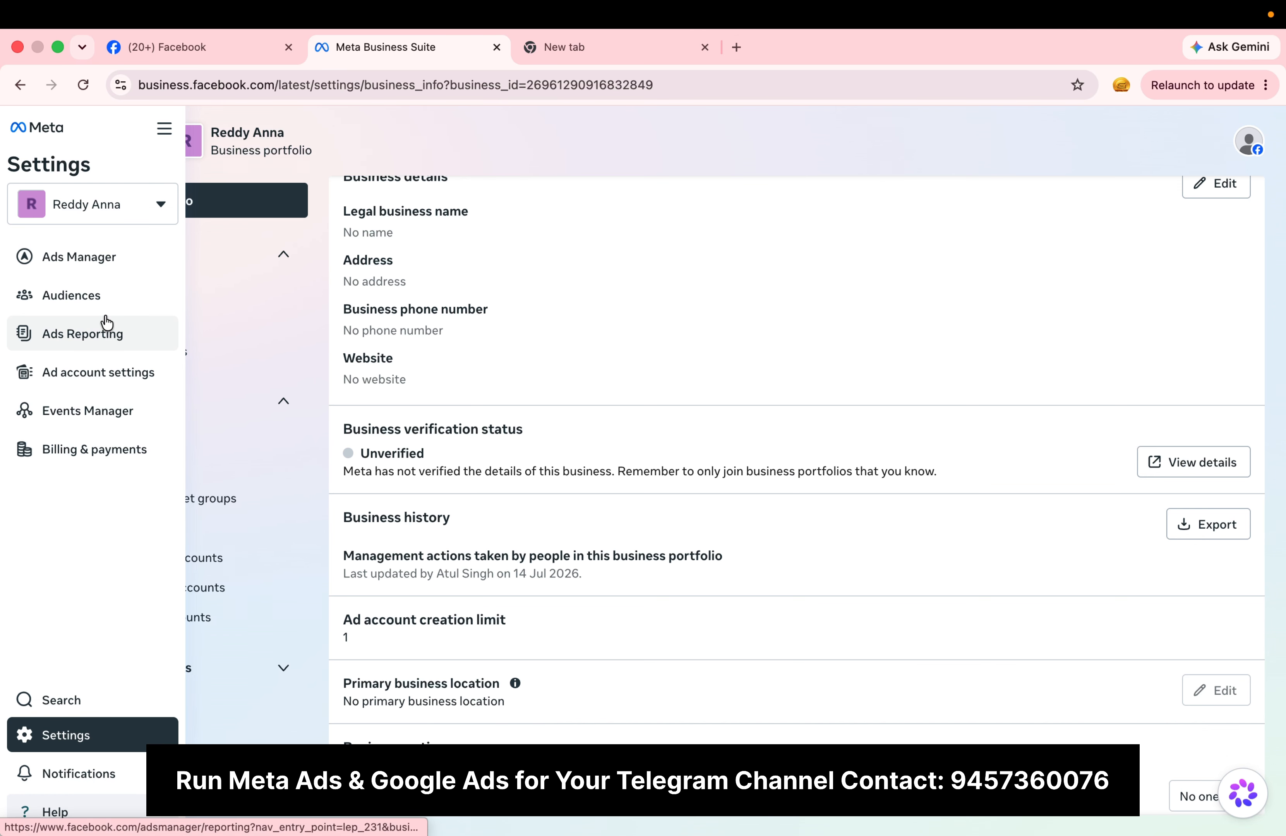
# Step: Open Ads Manager, search the ad accounts for "20", and switch to Adslify-20 under Adslify Marketing Agency
pyautogui.click(103, 266)
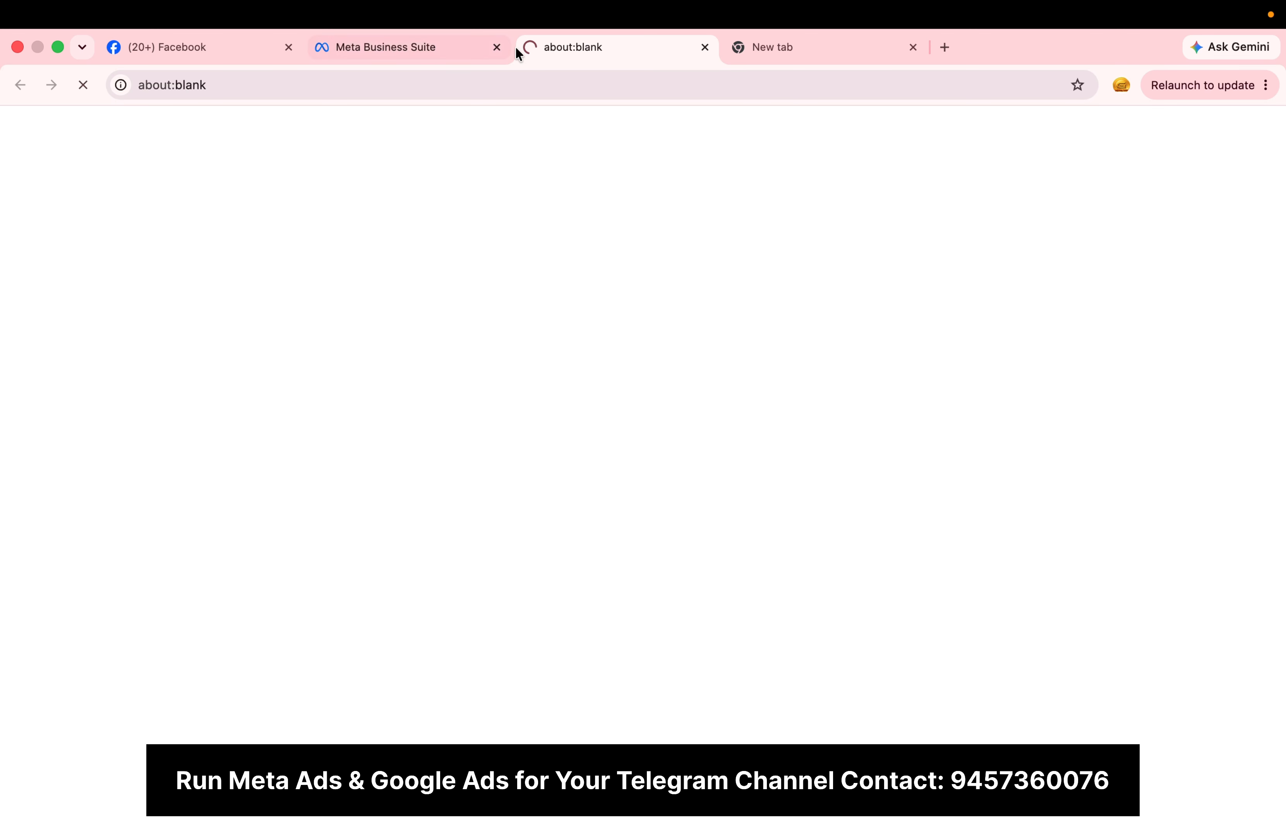
pyautogui.click(496, 47)
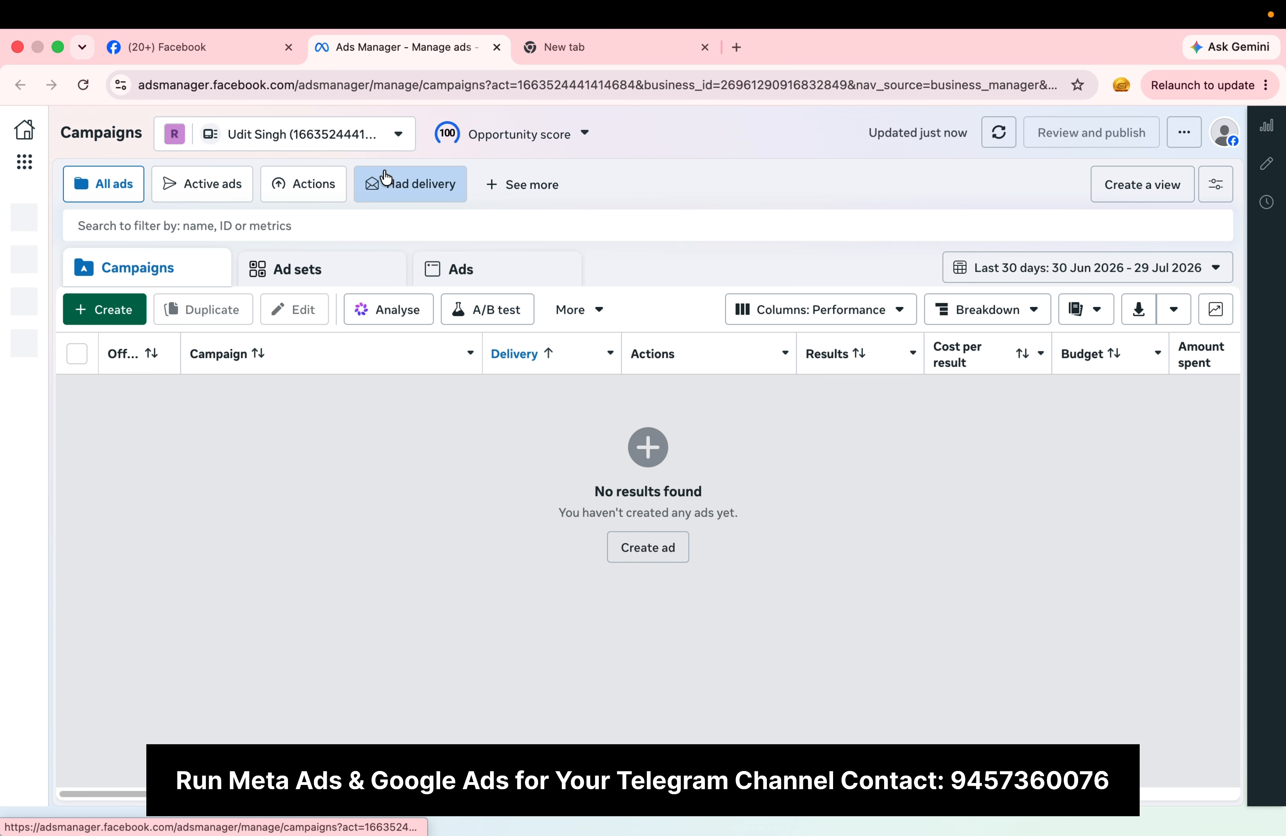
pyautogui.click(350, 135)
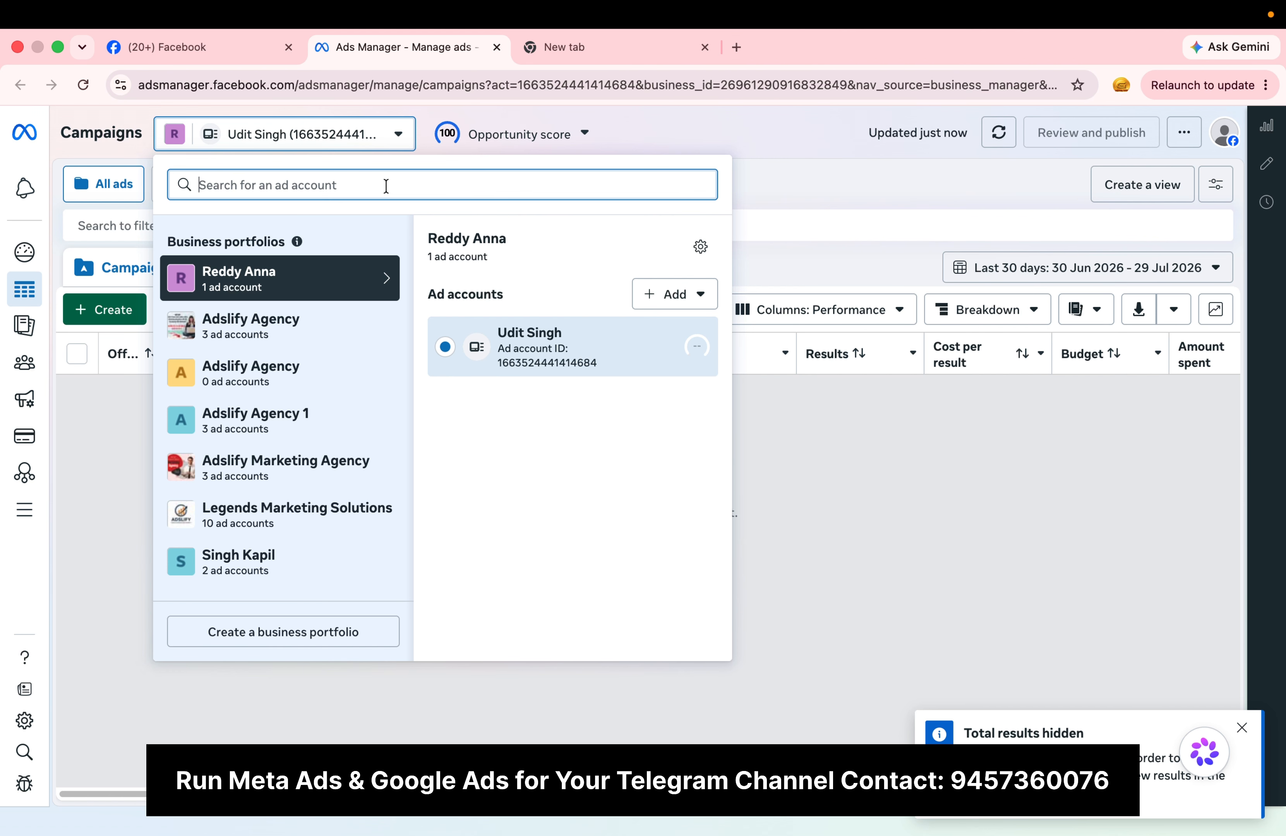
pyautogui.write('20')
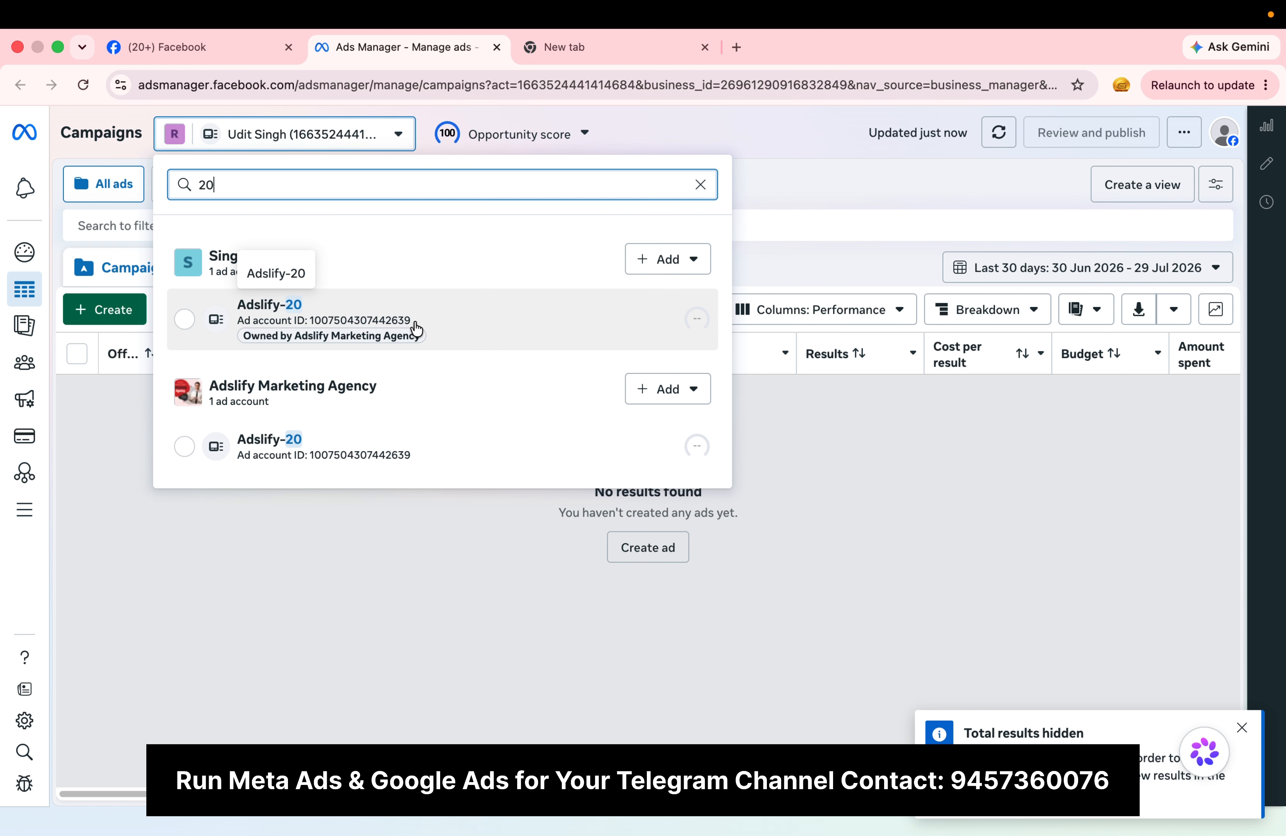
pyautogui.click(367, 445)
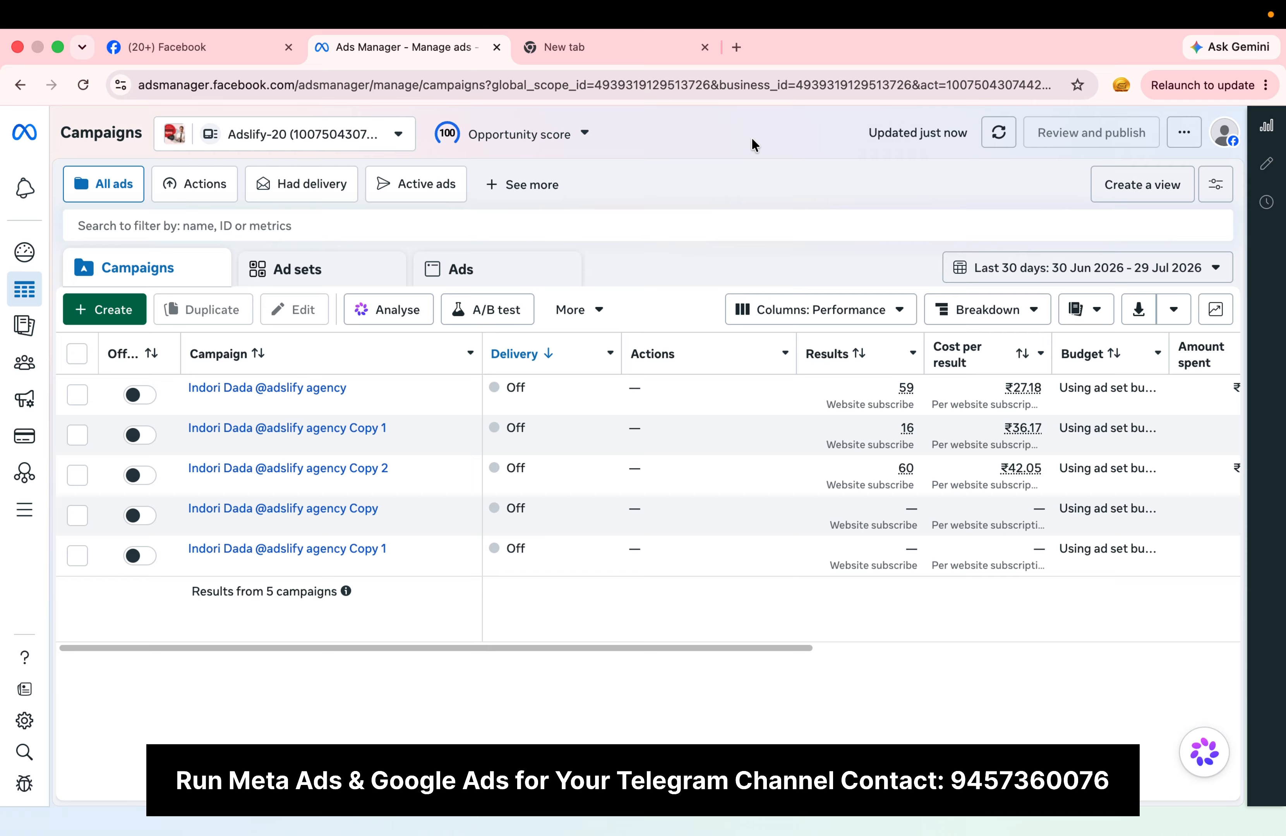
# Step: Create a new campaign with the Auction buying type, the Traffic objective and the manual traffic campaign setup
pyautogui.click(116, 320)
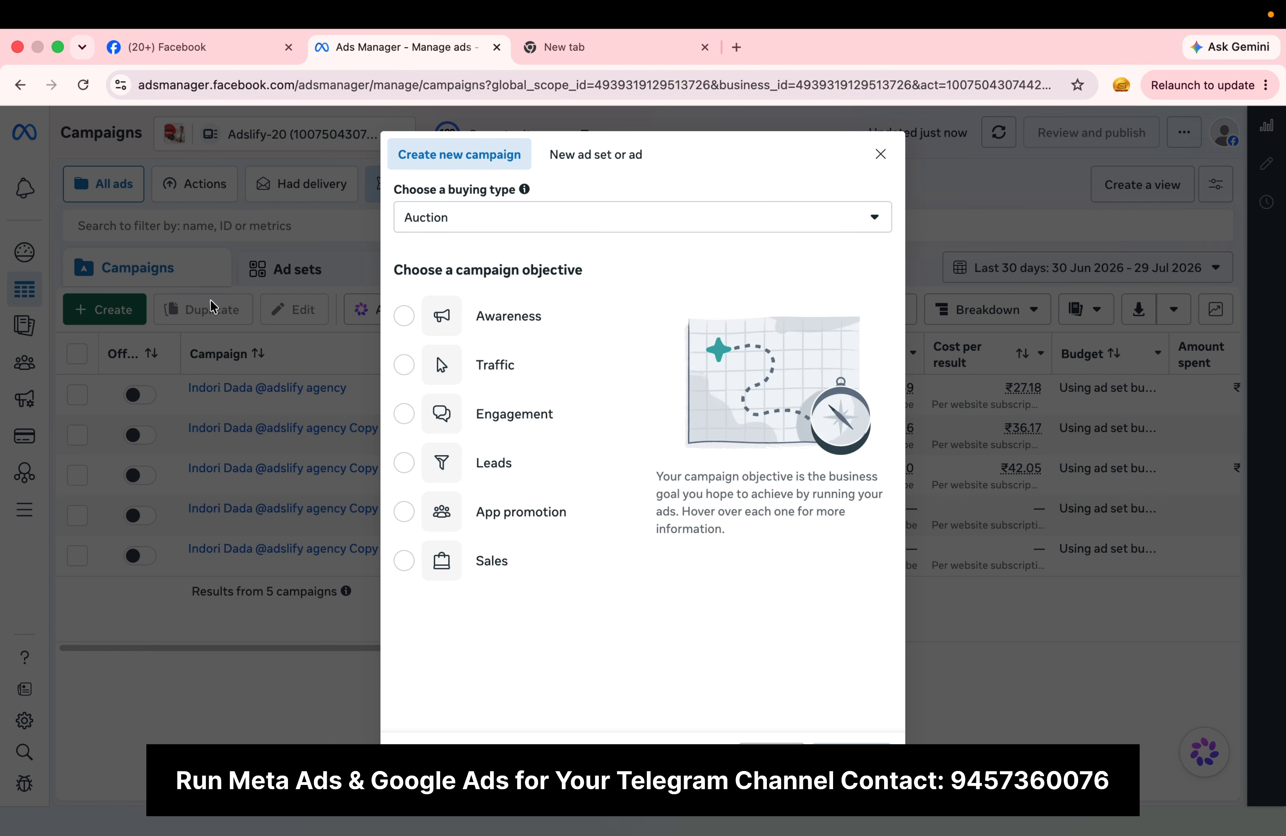
pyautogui.click(881, 155)
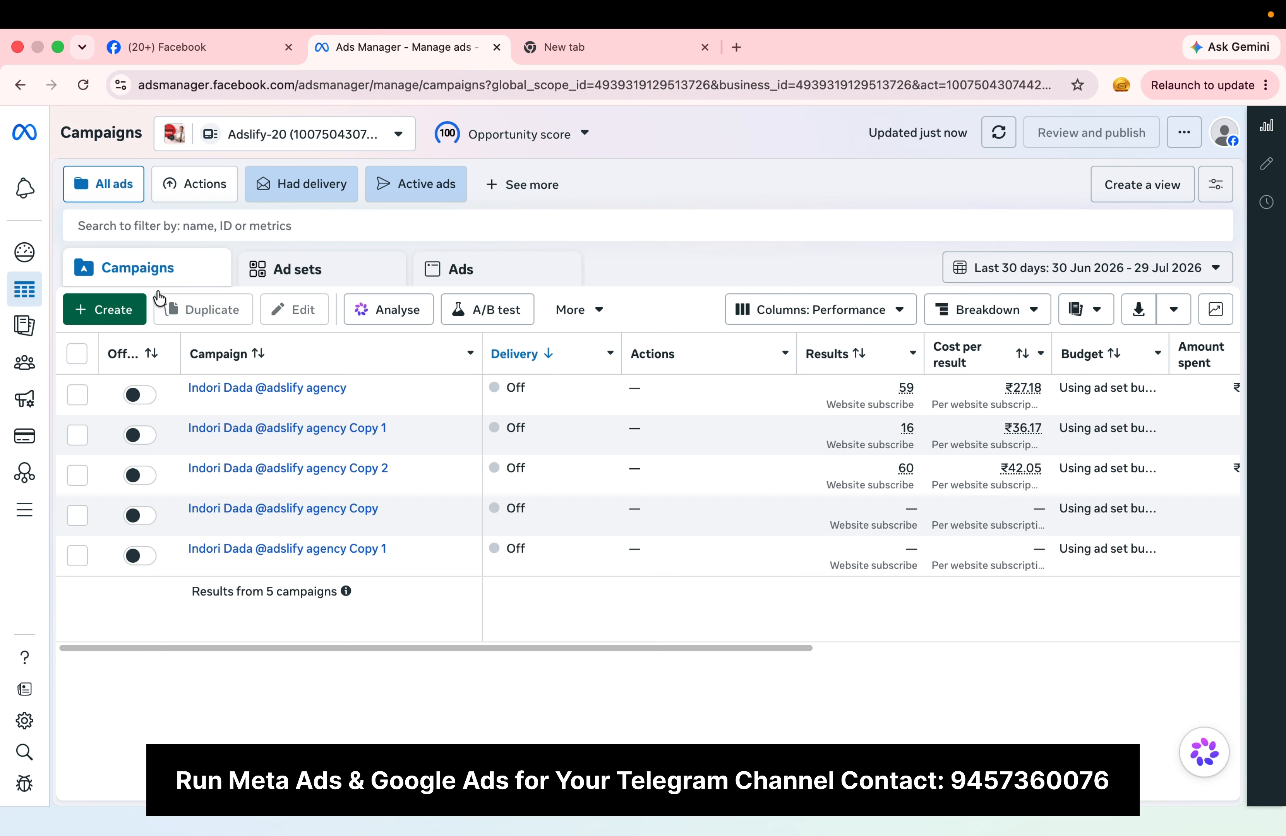
pyautogui.click(120, 309)
pyautogui.click(528, 372)
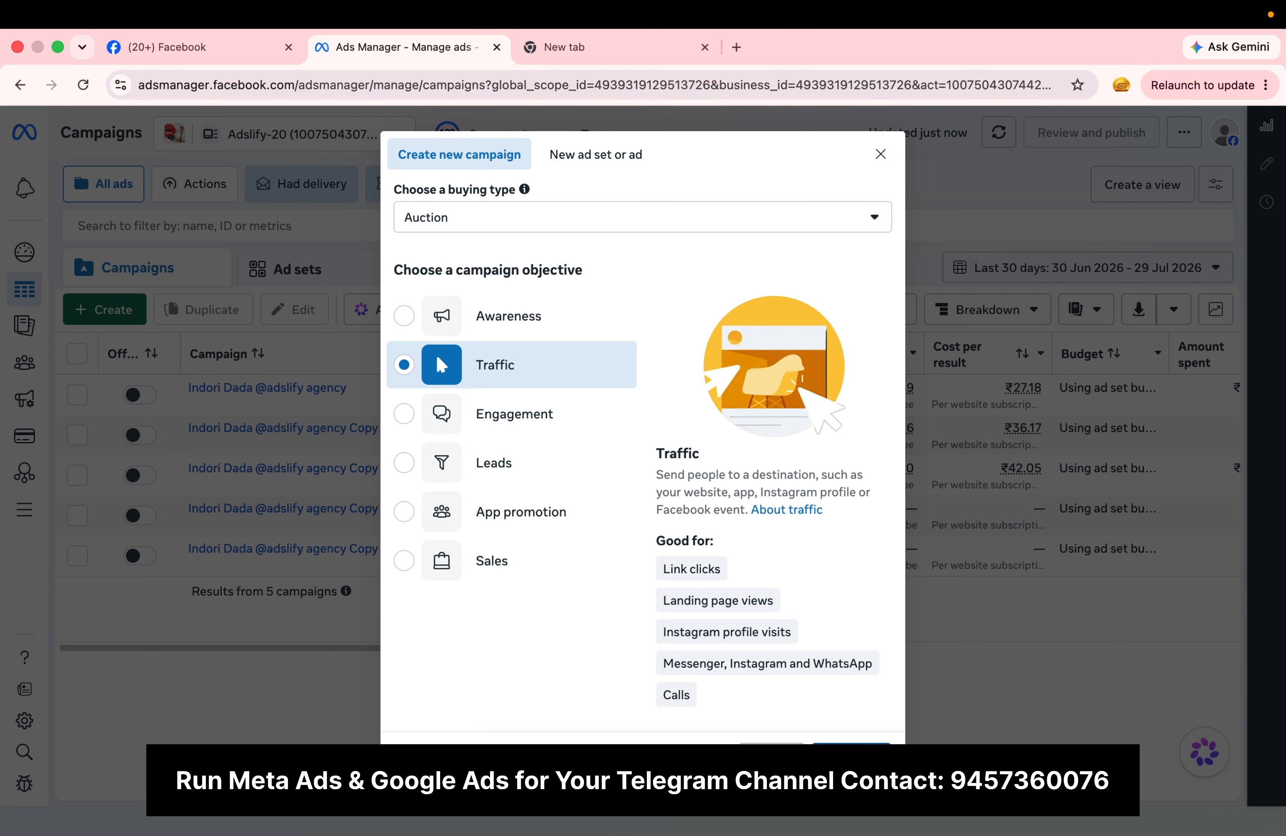
pyautogui.click(851, 755)
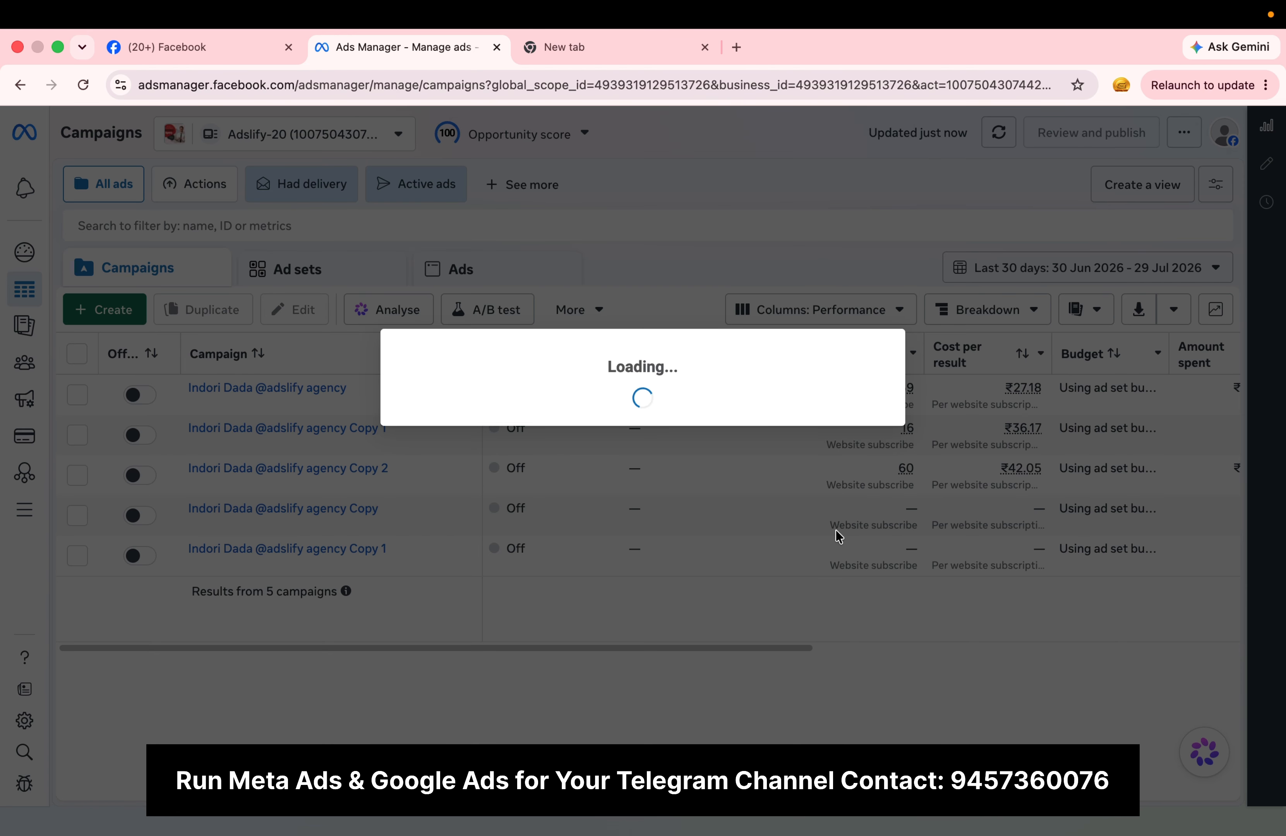
pyautogui.click(626, 499)
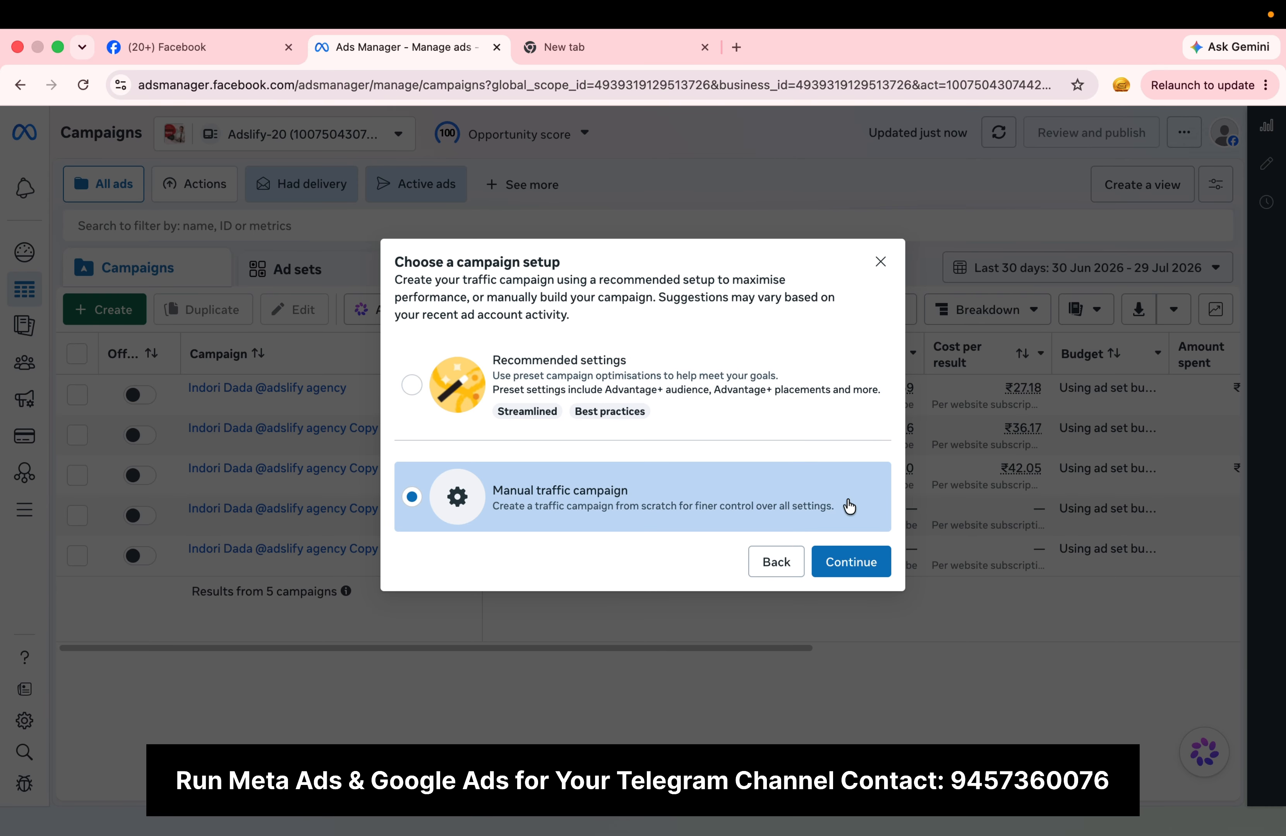
pyautogui.click(851, 569)
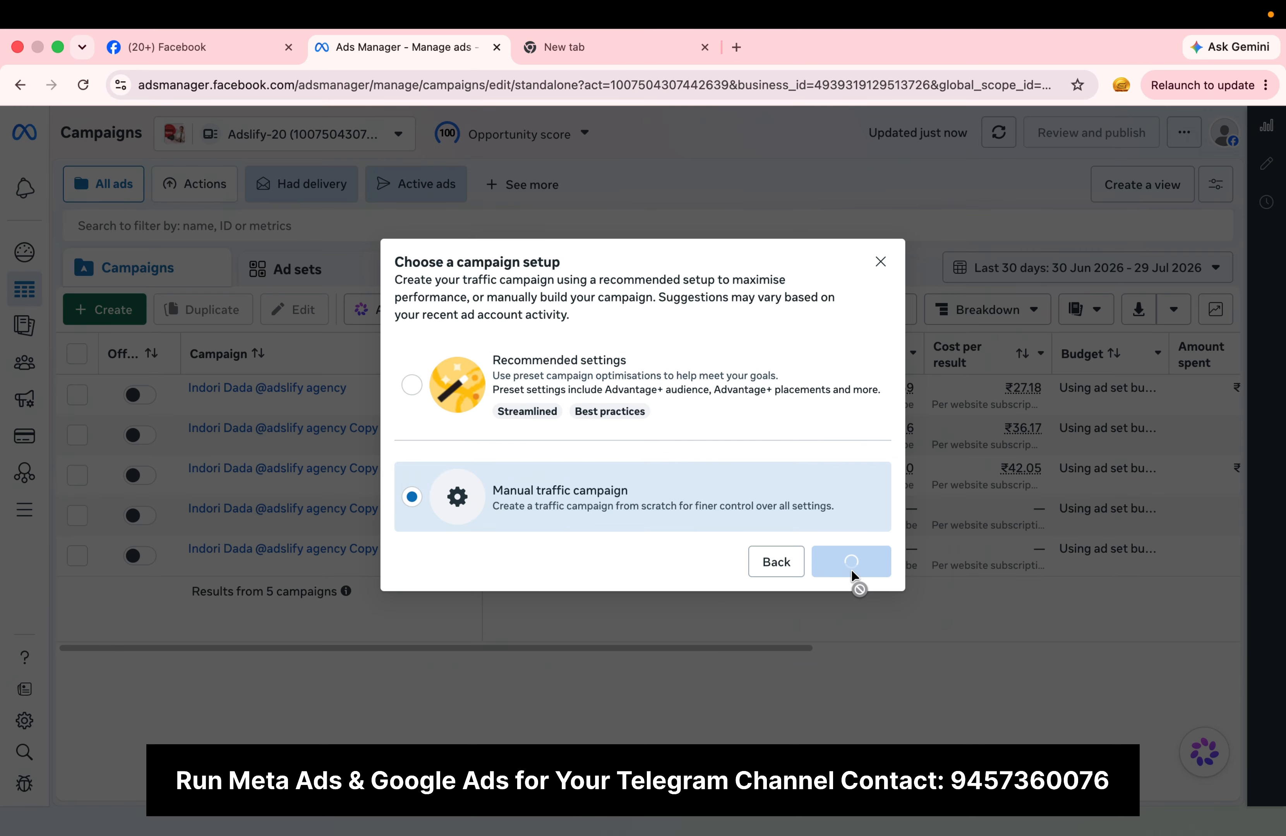
# Step: Set the traffic ad set to send people to Instagram or Facebook
pyautogui.scroll(-5, 588, 419)
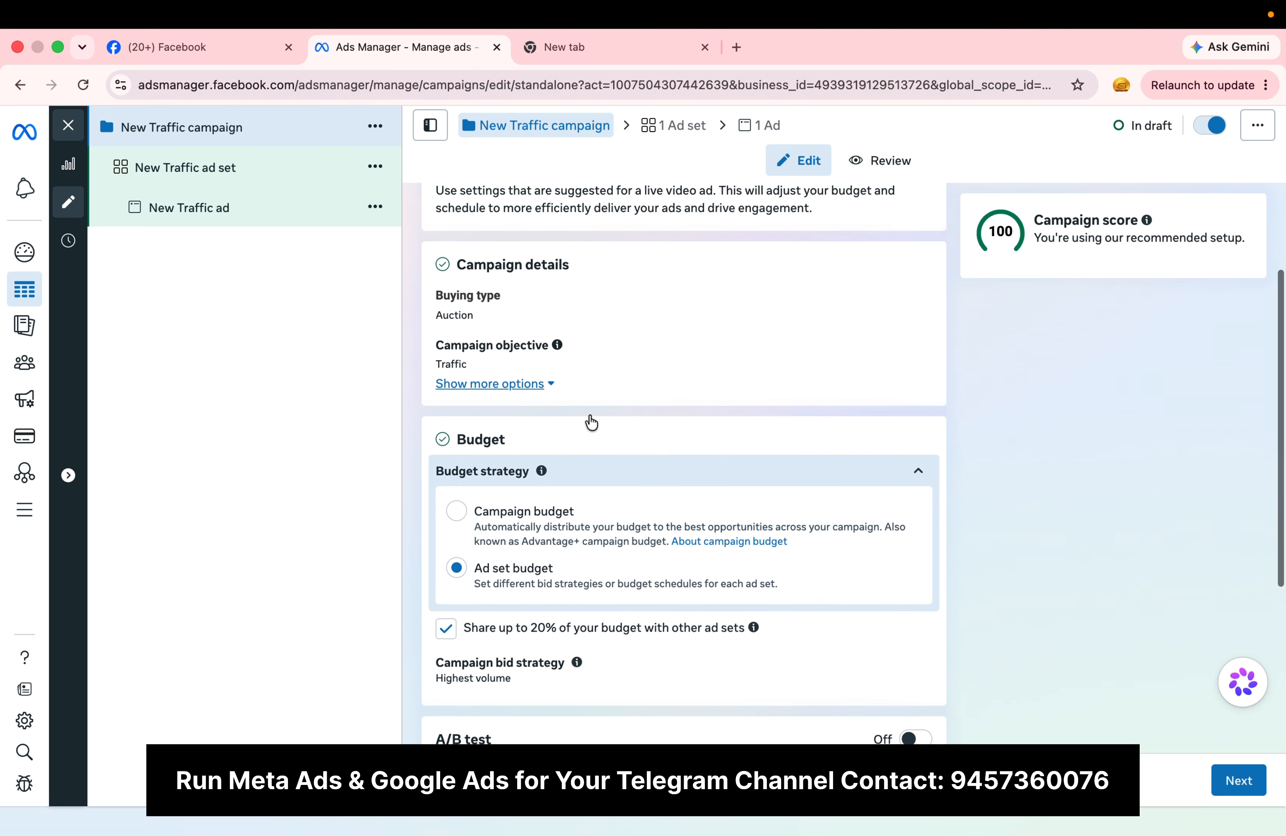
pyautogui.scroll(5, 589, 419)
pyautogui.click(245, 163)
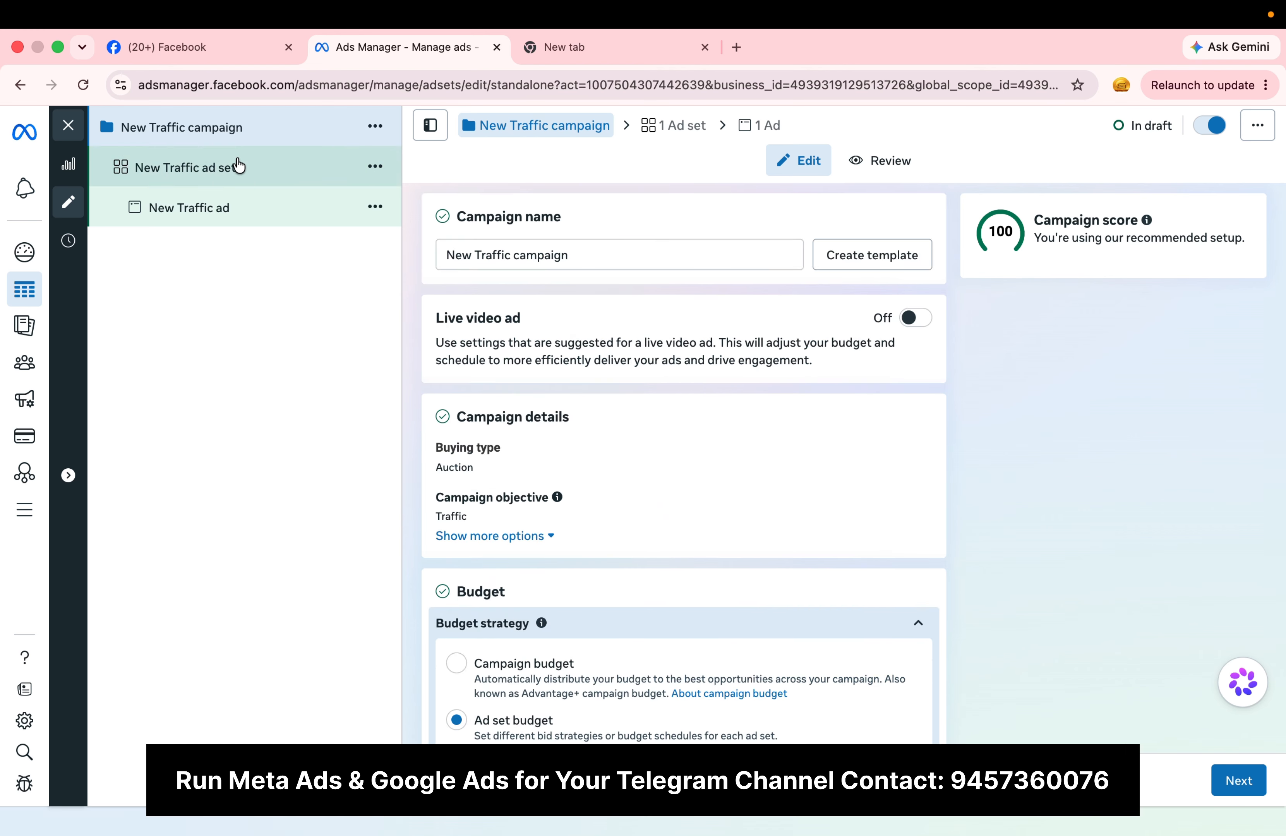
pyautogui.scroll(-5, 626, 365)
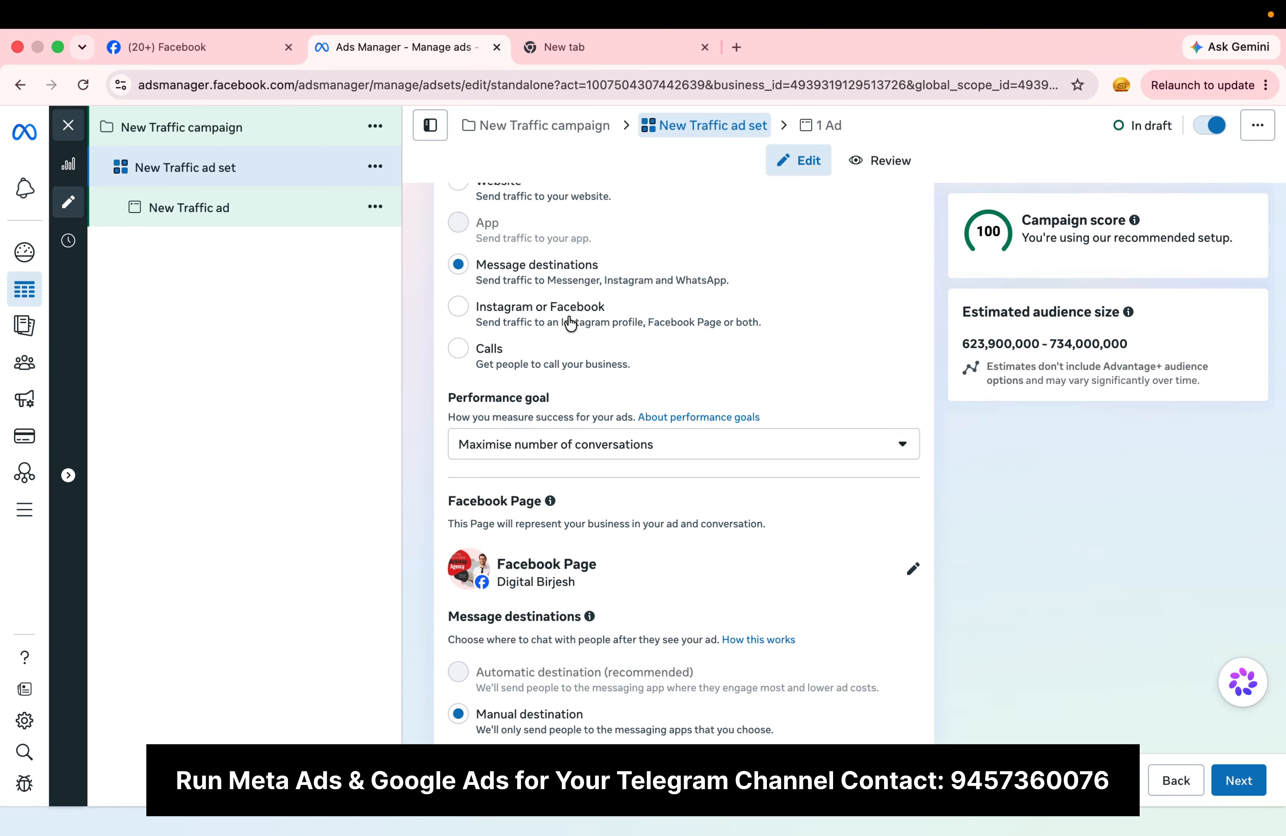
pyautogui.click(570, 324)
pyautogui.scroll(-4, 752, 546)
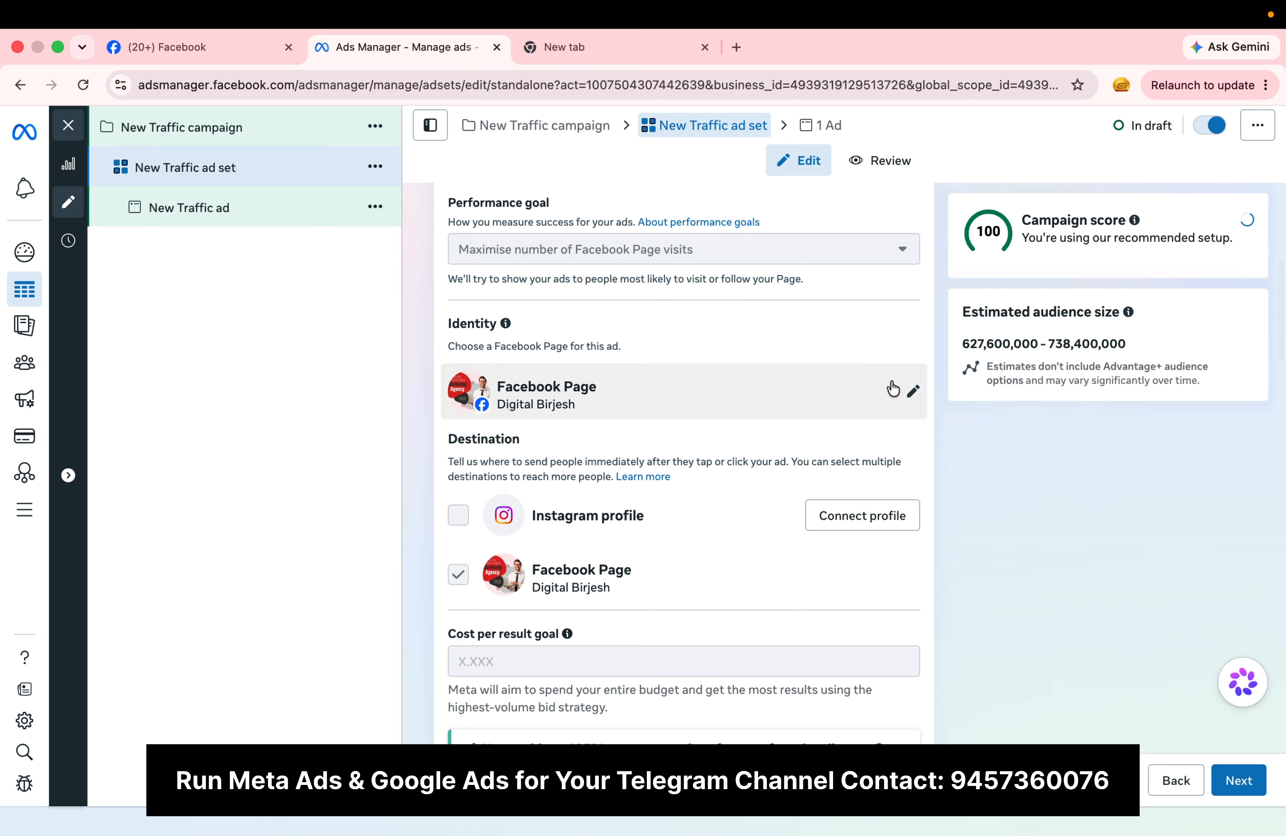
# Step: Examine the ad set's remaining settings, from performance goal and value rules through budget and placements to brand safety
pyautogui.scroll(-10, 743, 505)
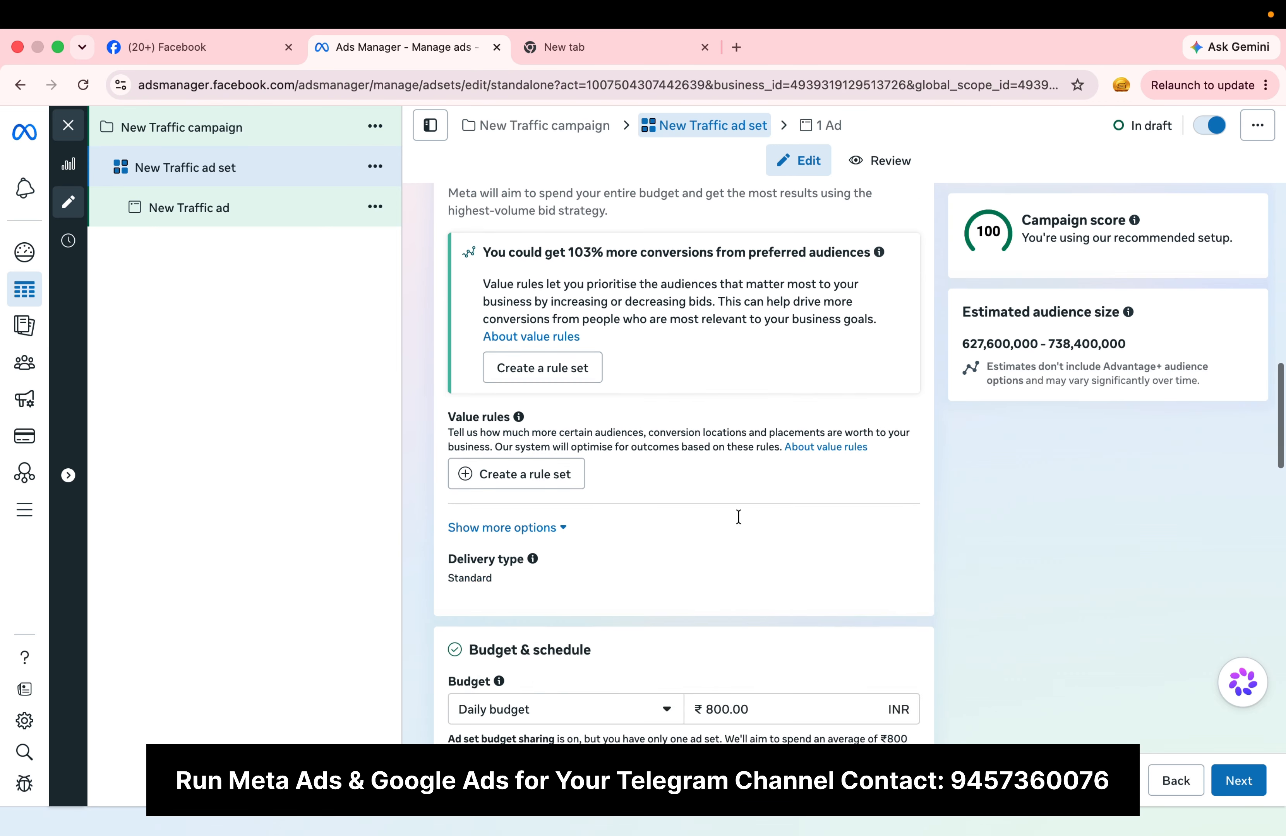
pyautogui.scroll(18, 738, 517)
pyautogui.scroll(-5, 823, 190)
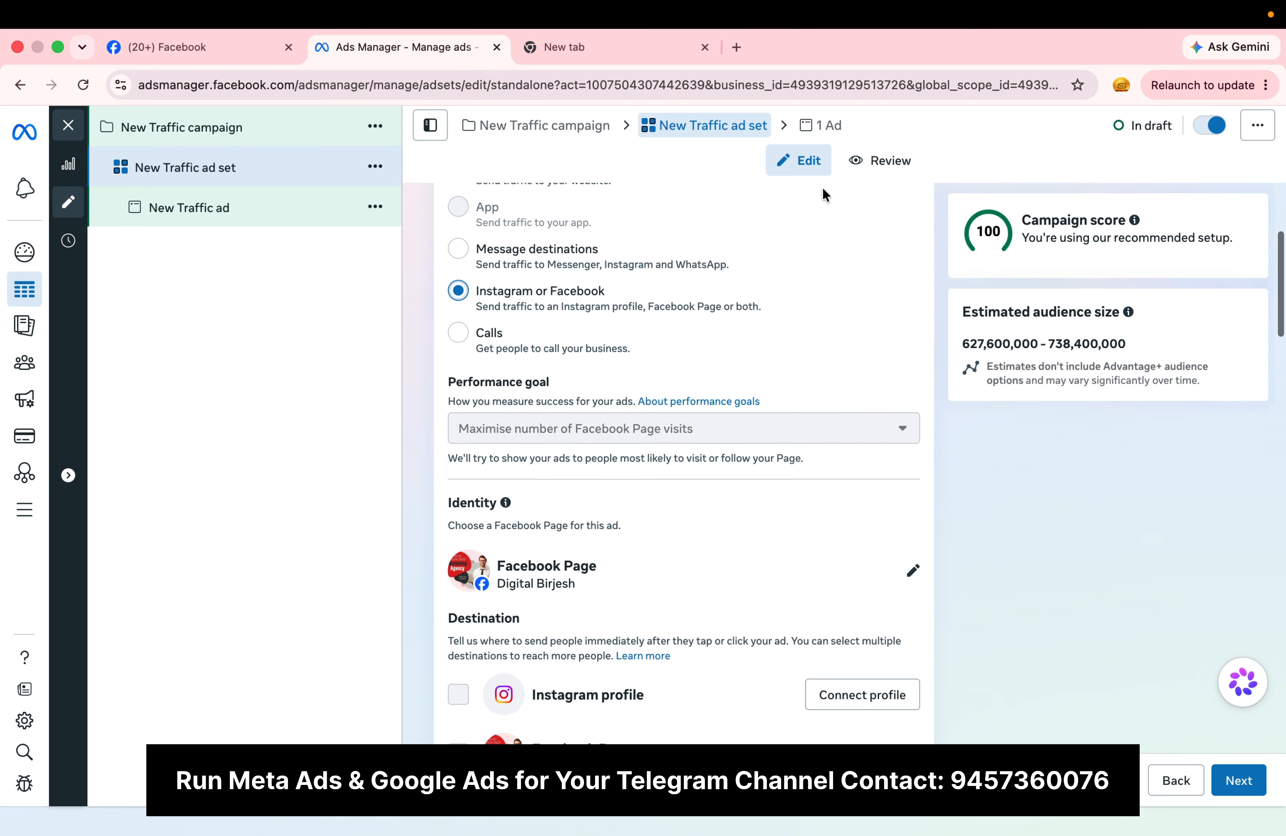
pyautogui.scroll(-10, 675, 457)
pyautogui.scroll(-5, 604, 444)
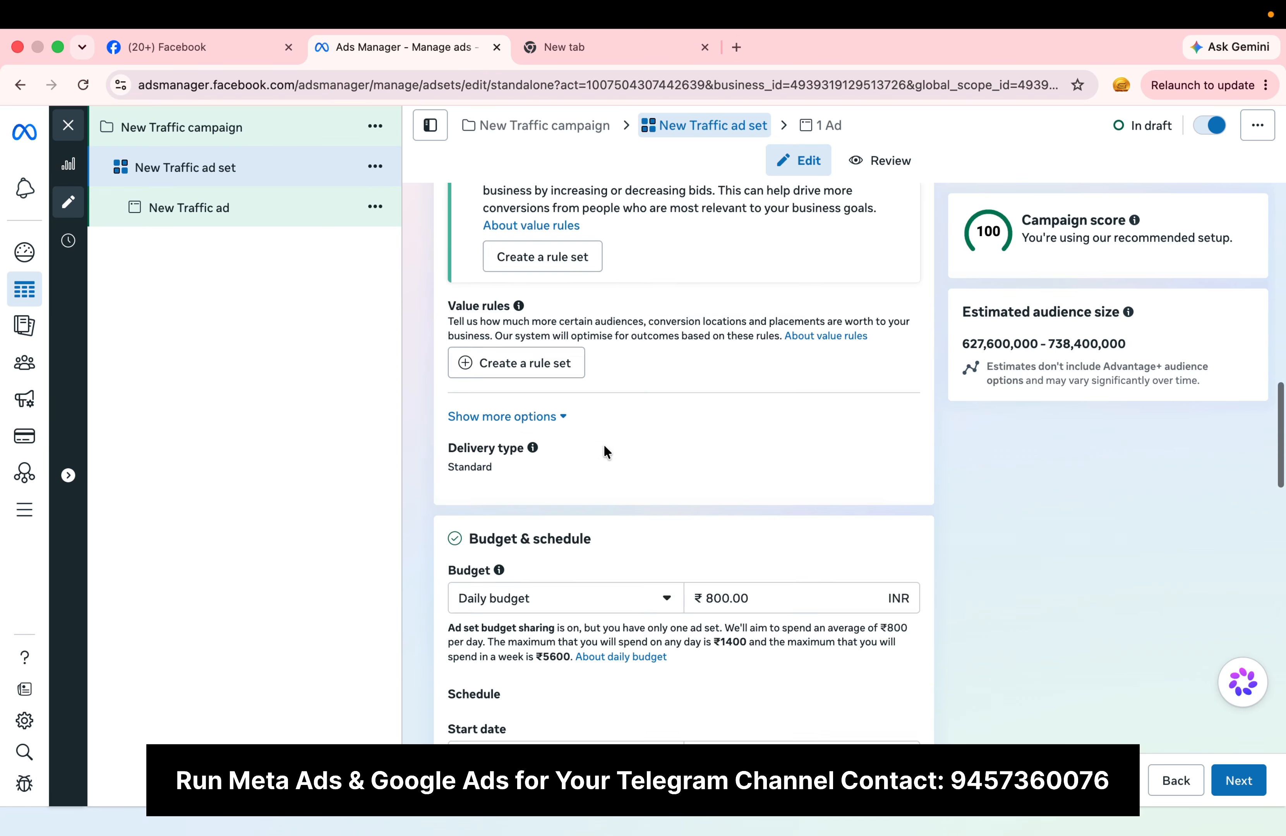
pyautogui.scroll(-20, 604, 444)
pyautogui.scroll(20, 604, 444)
pyautogui.scroll(-20, 604, 444)
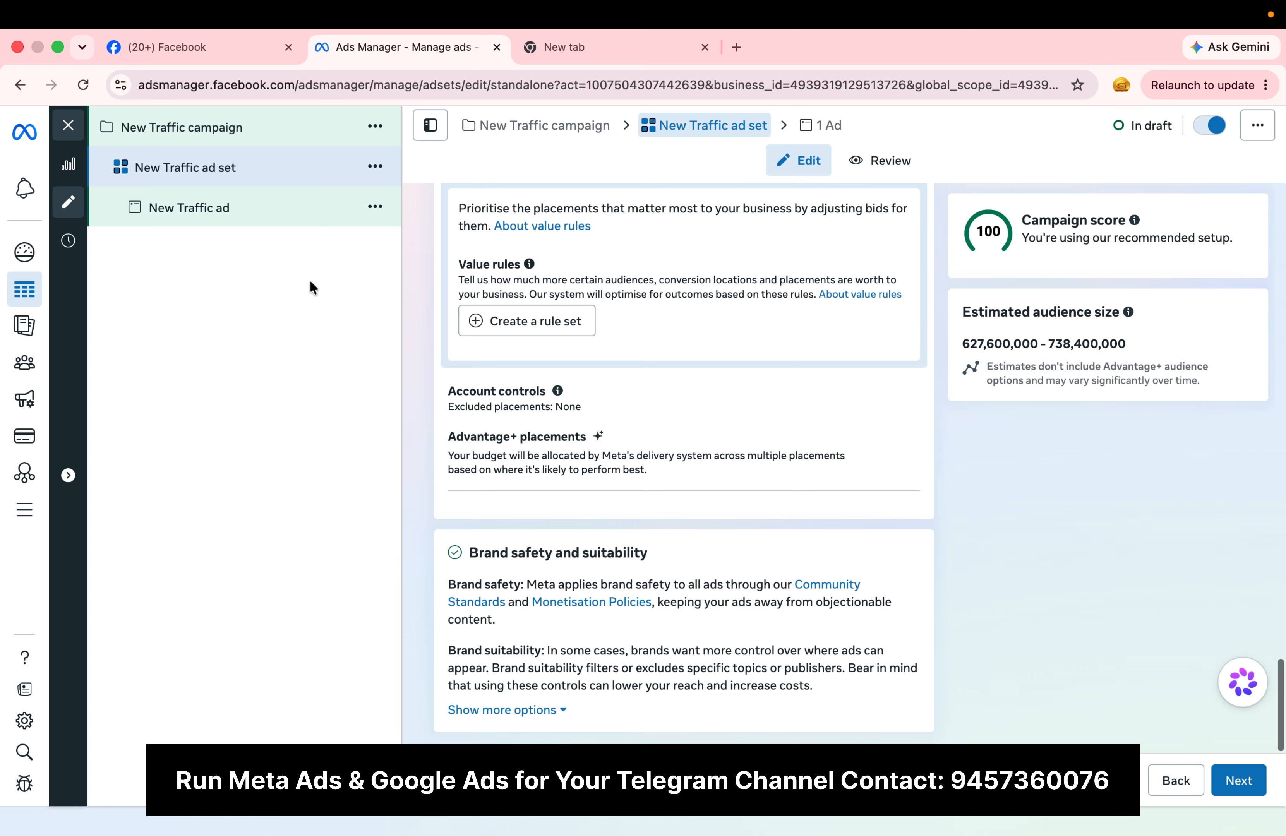
# Step: Set up an image creative for the traffic ad with the 701 × 701 stadium picture from the account images, accepting the remaining creative stages
pyautogui.click(200, 208)
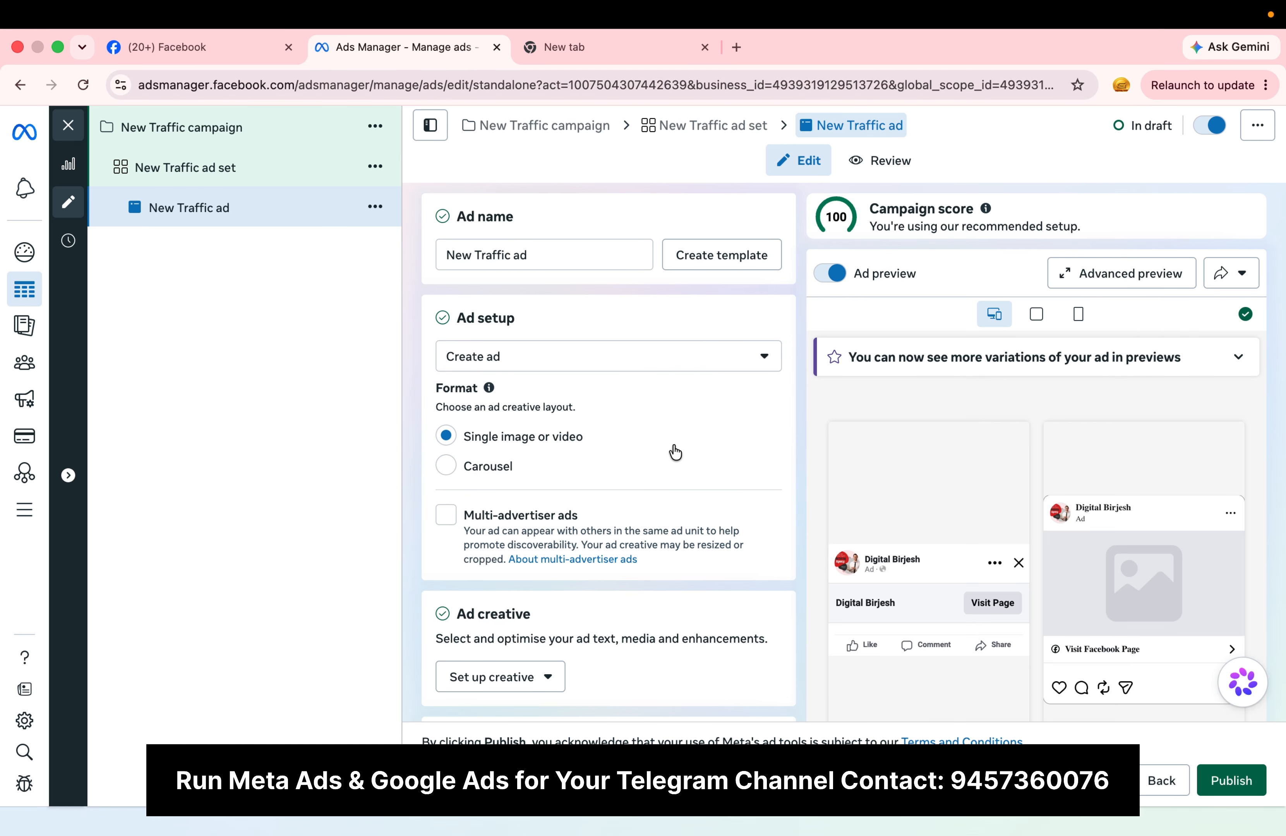
pyautogui.scroll(-2, 675, 452)
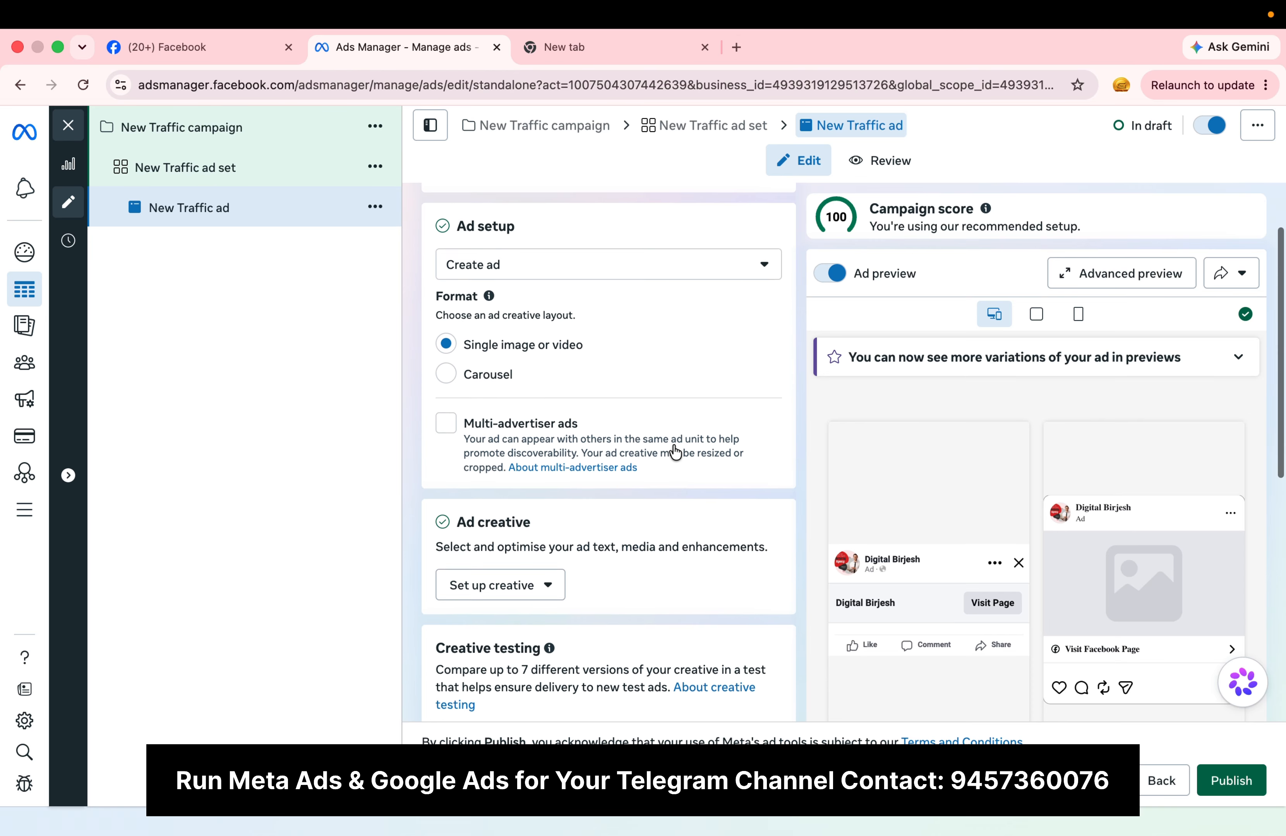
pyautogui.scroll(-2, 675, 451)
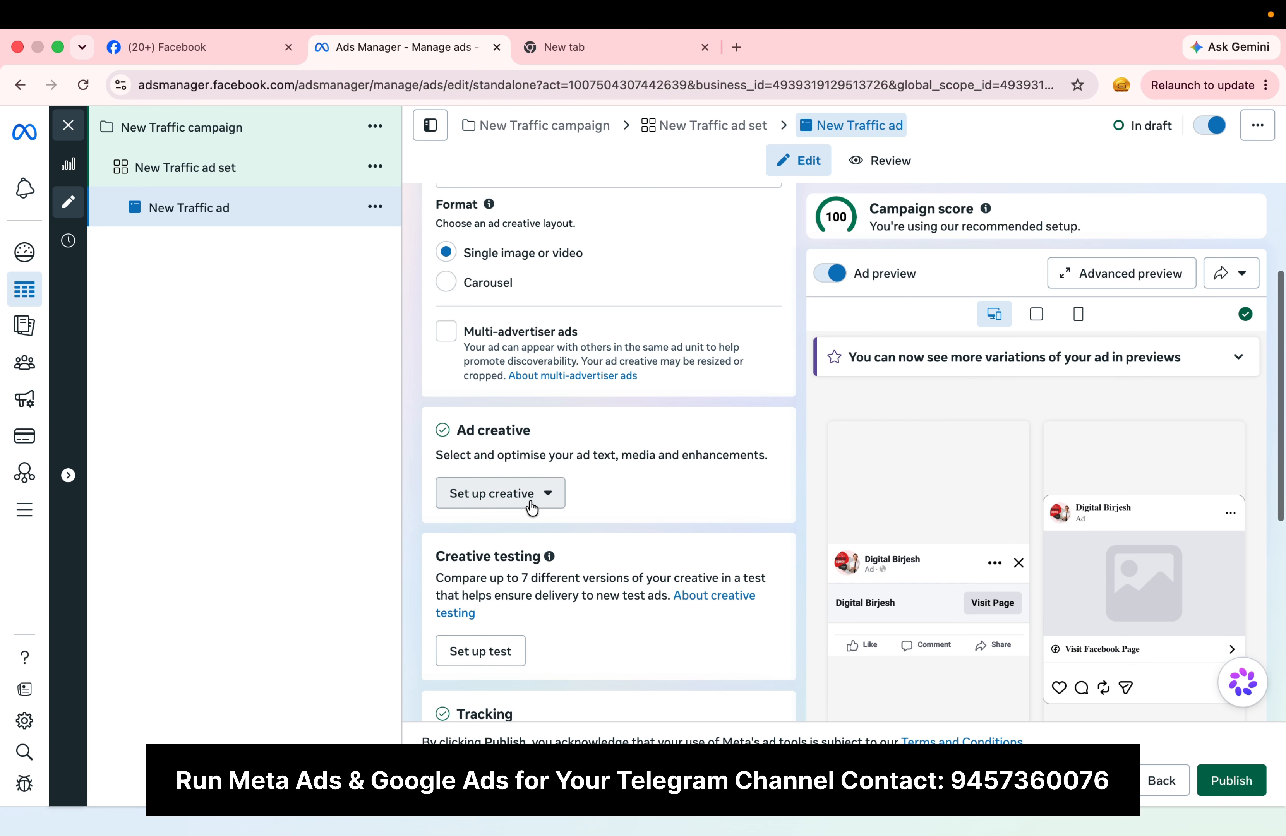
pyautogui.click(529, 502)
pyautogui.click(480, 538)
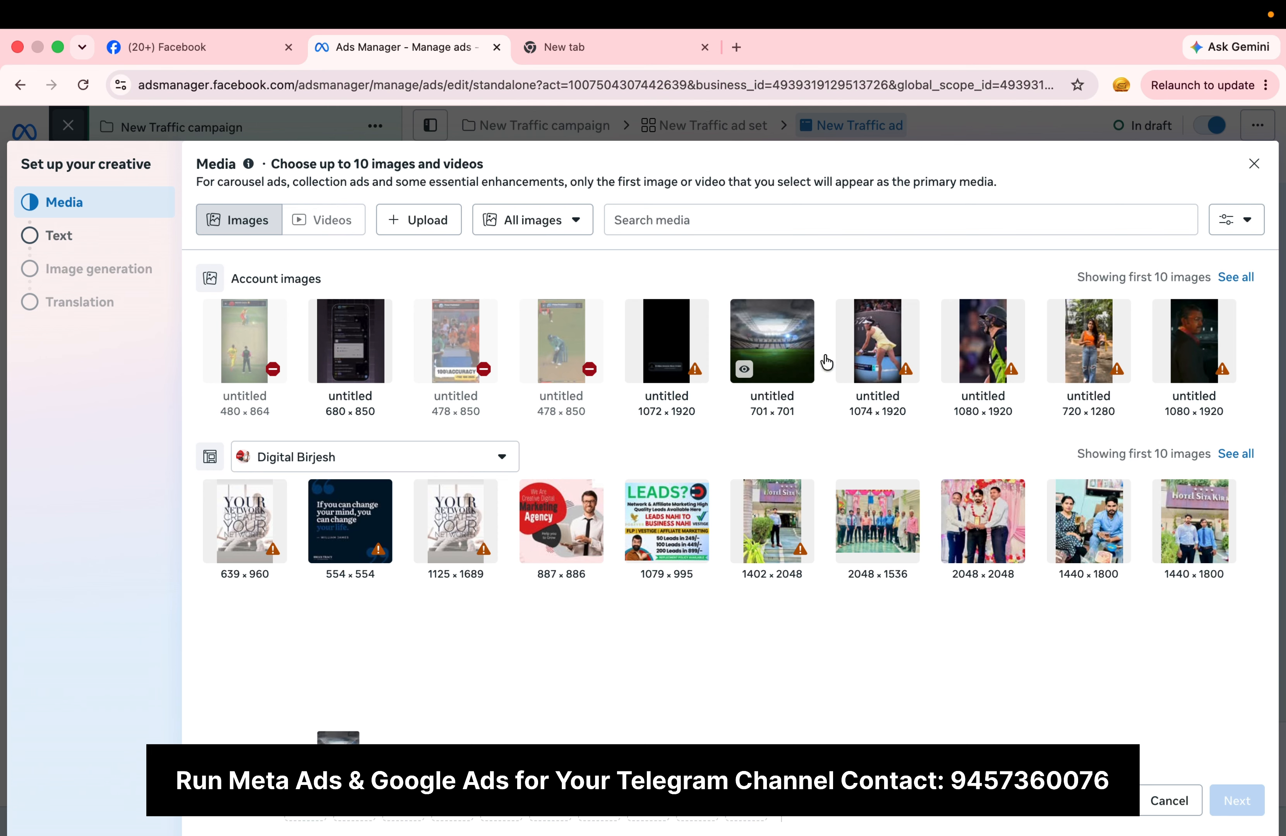
pyautogui.click(788, 358)
pyautogui.click(1230, 813)
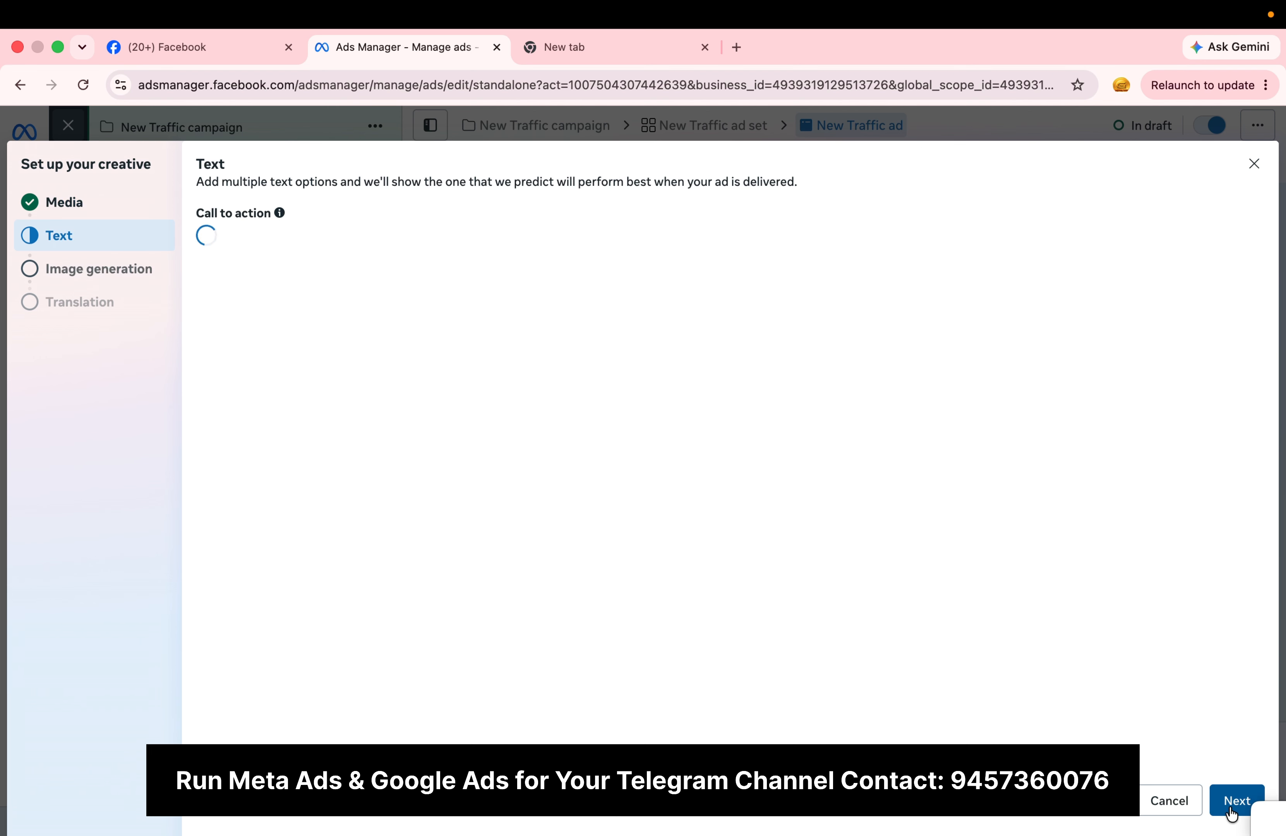
pyautogui.click(1231, 813)
pyautogui.click(1231, 813)
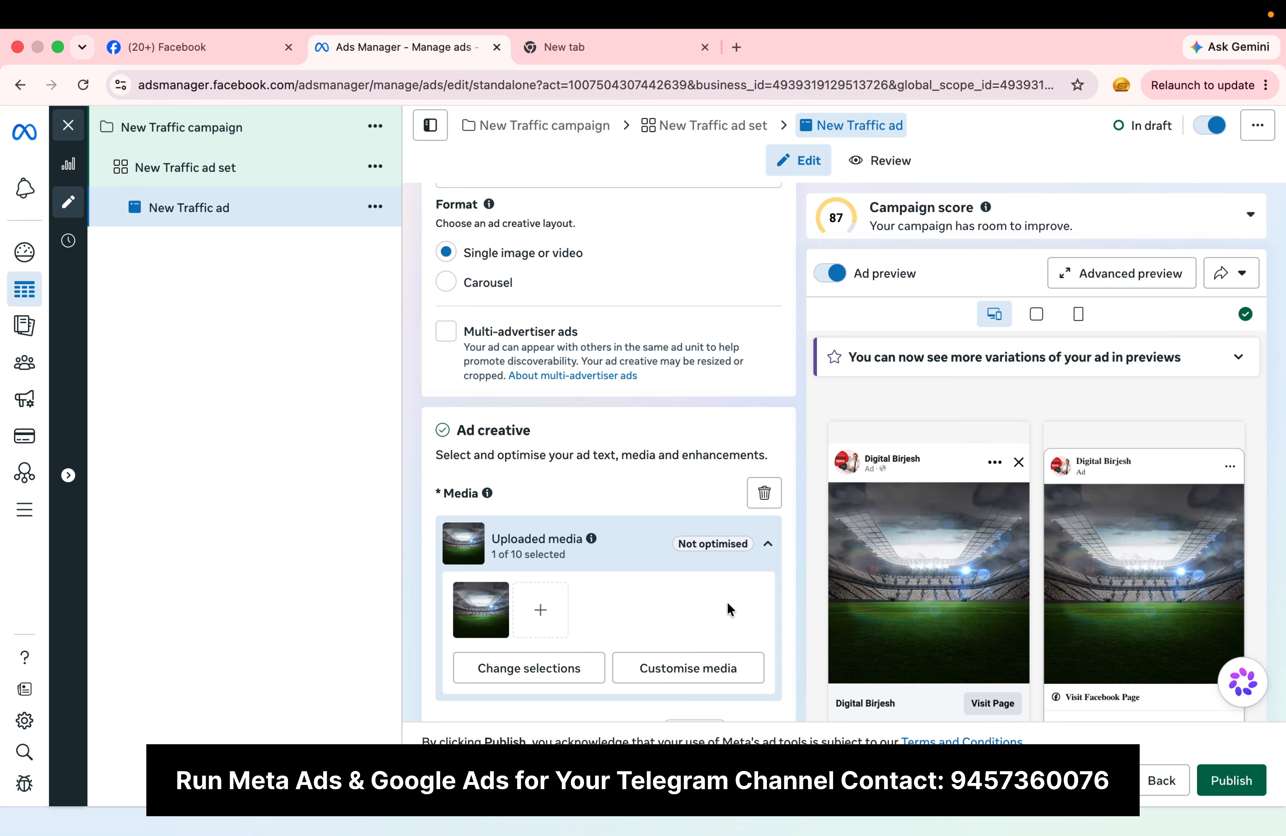
# Step: Look through the ad's creative settings, including the AI-generated image suggestions, music and primary text
pyautogui.scroll(-5, 726, 601)
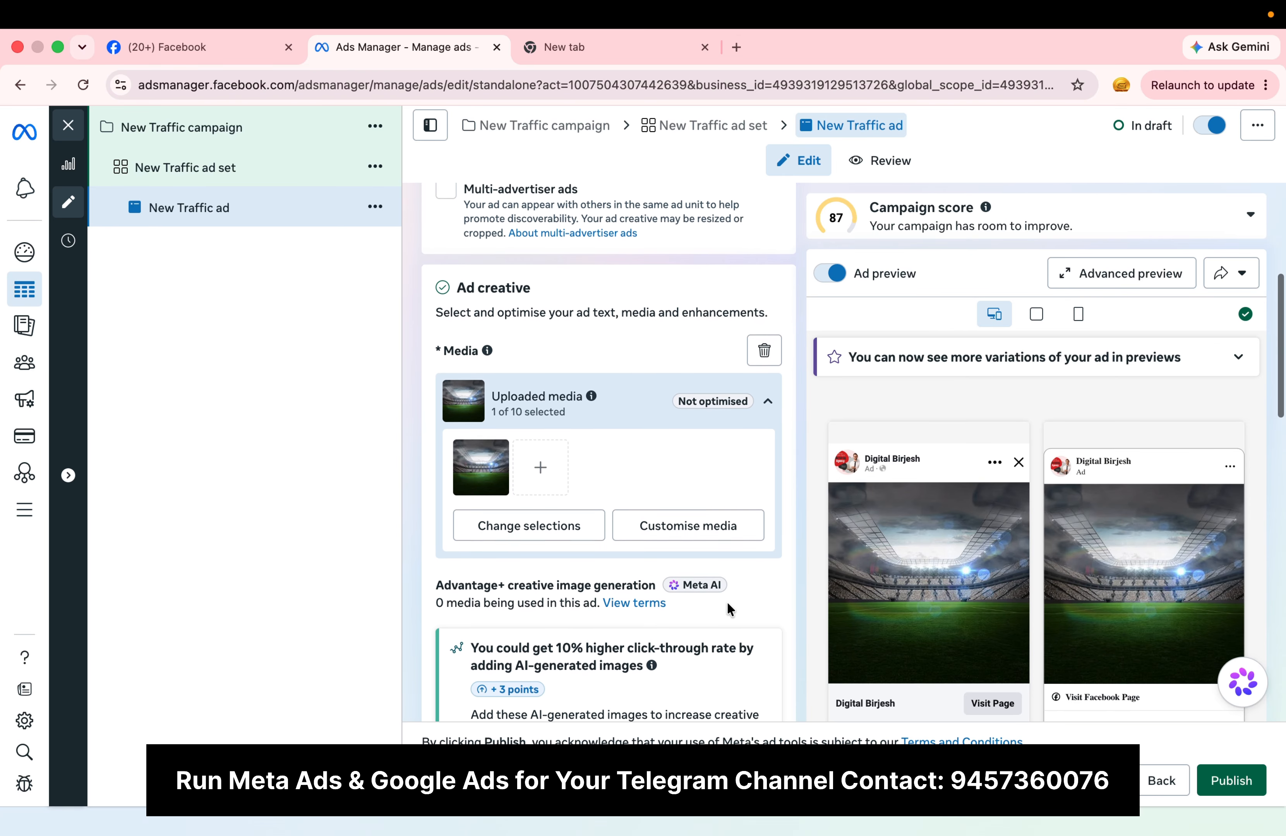
pyautogui.scroll(-2, 726, 603)
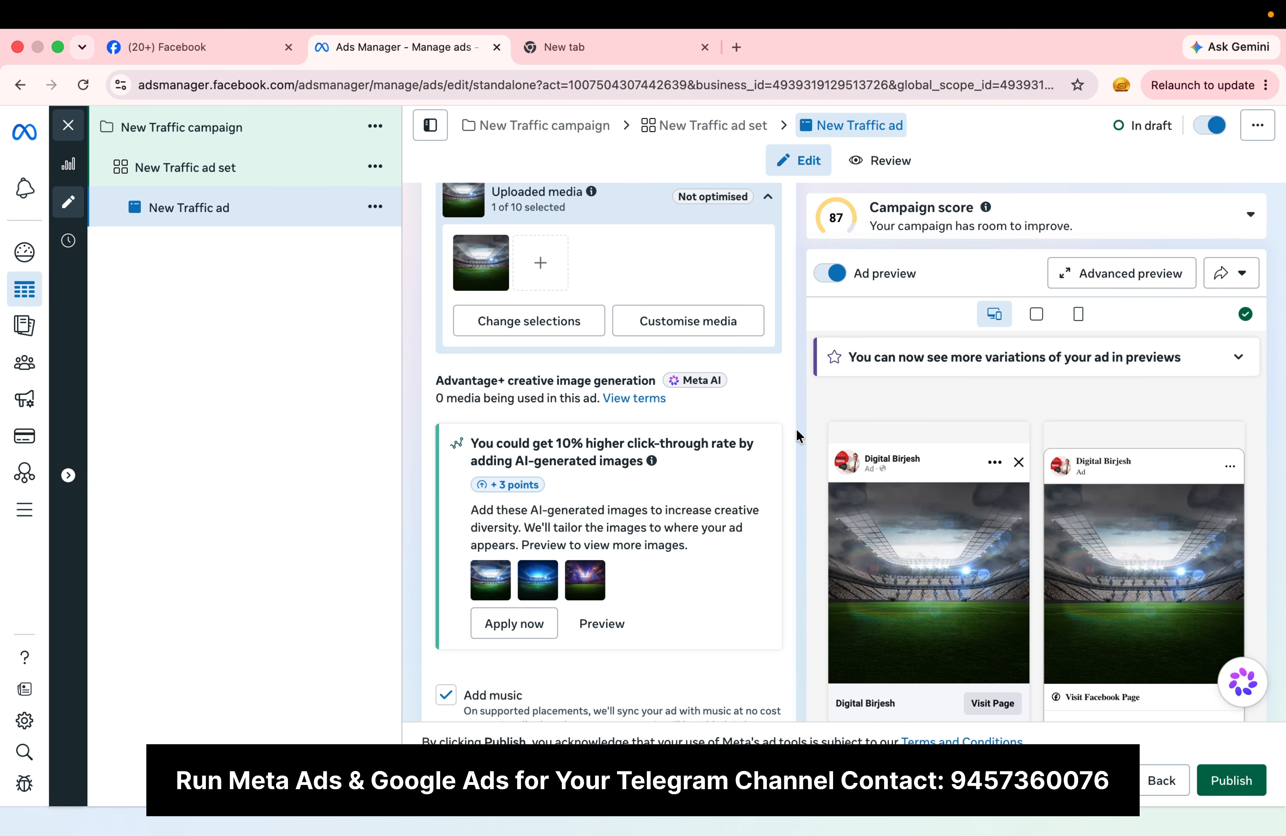
pyautogui.scroll(-4, 795, 429)
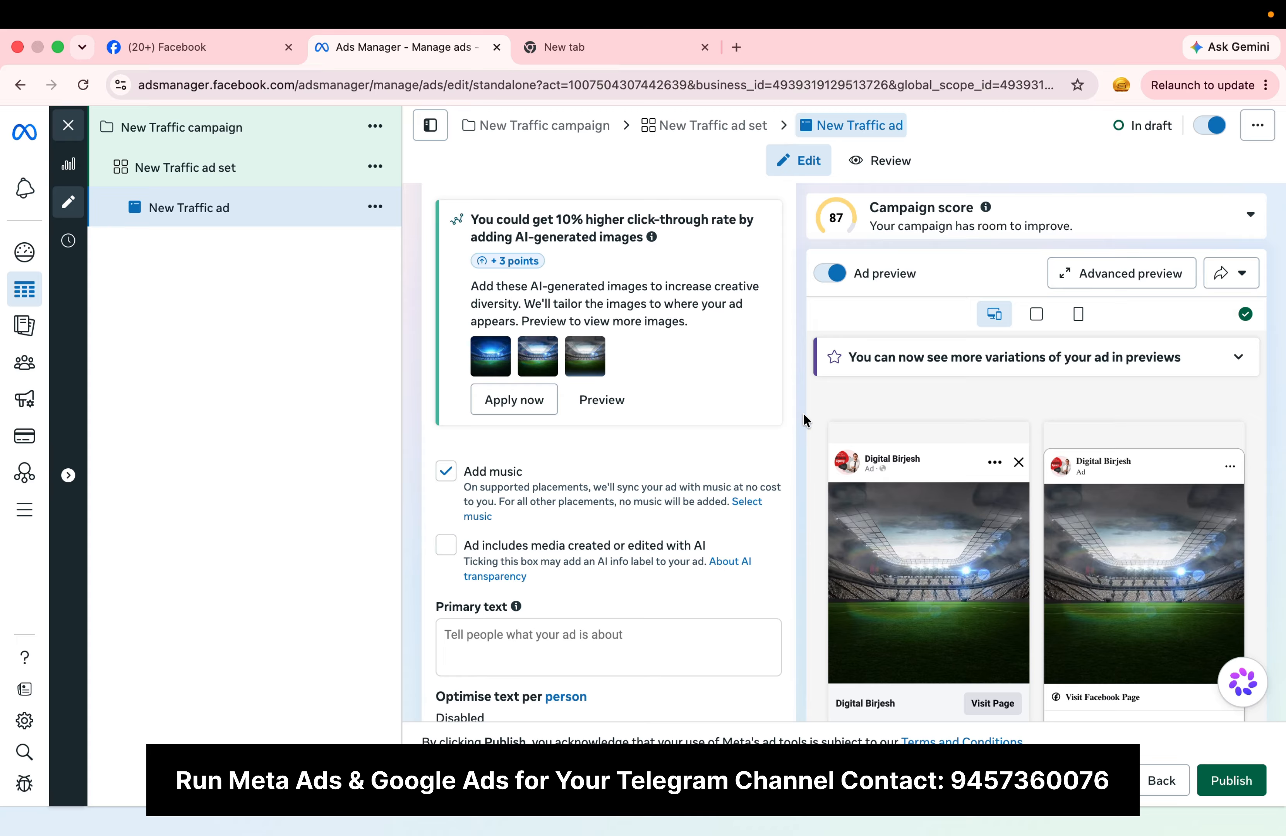
pyautogui.scroll(-10, 802, 412)
pyautogui.scroll(20, 803, 413)
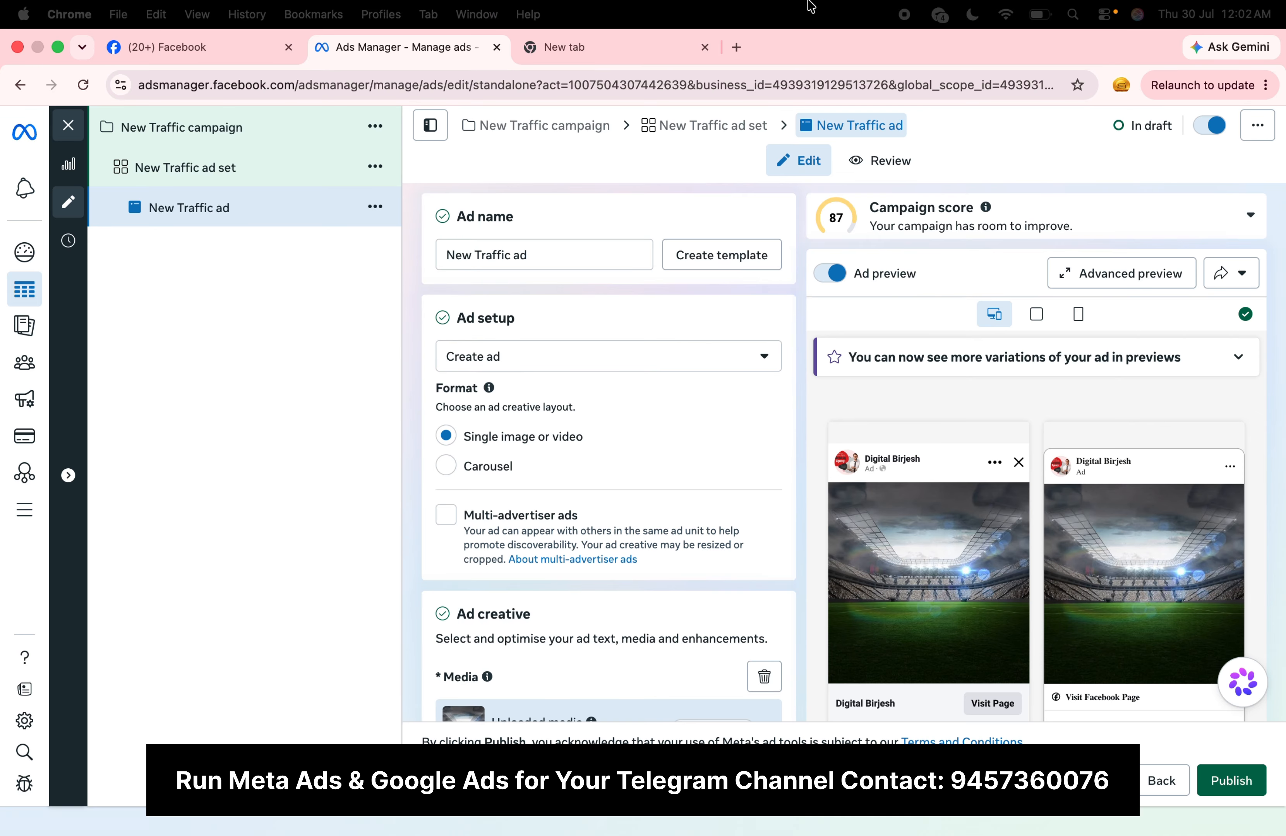
# Step: Close the traffic ad editor, discard all unpublished drafts and return to the campaigns list
pyautogui.click(77, 136)
pyautogui.click(737, 461)
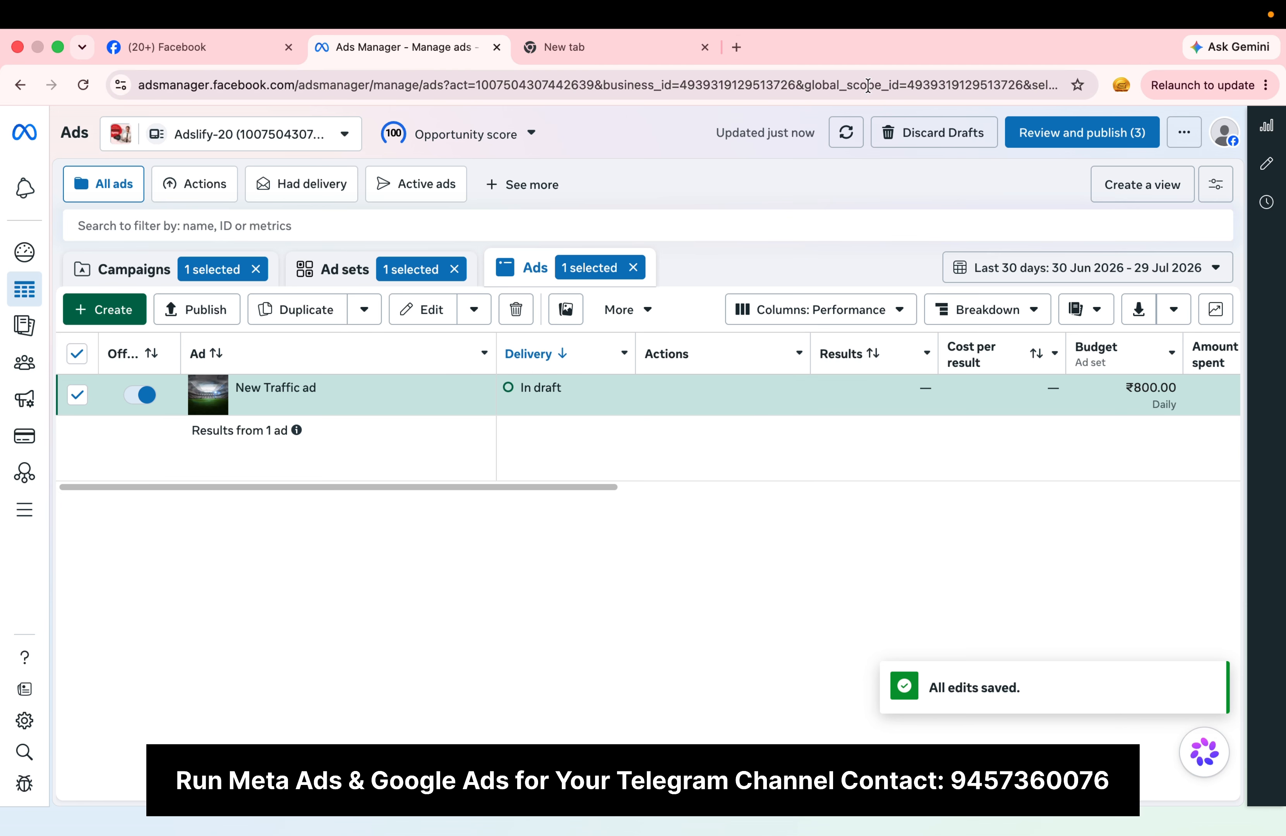
pyautogui.click(917, 136)
pyautogui.click(814, 432)
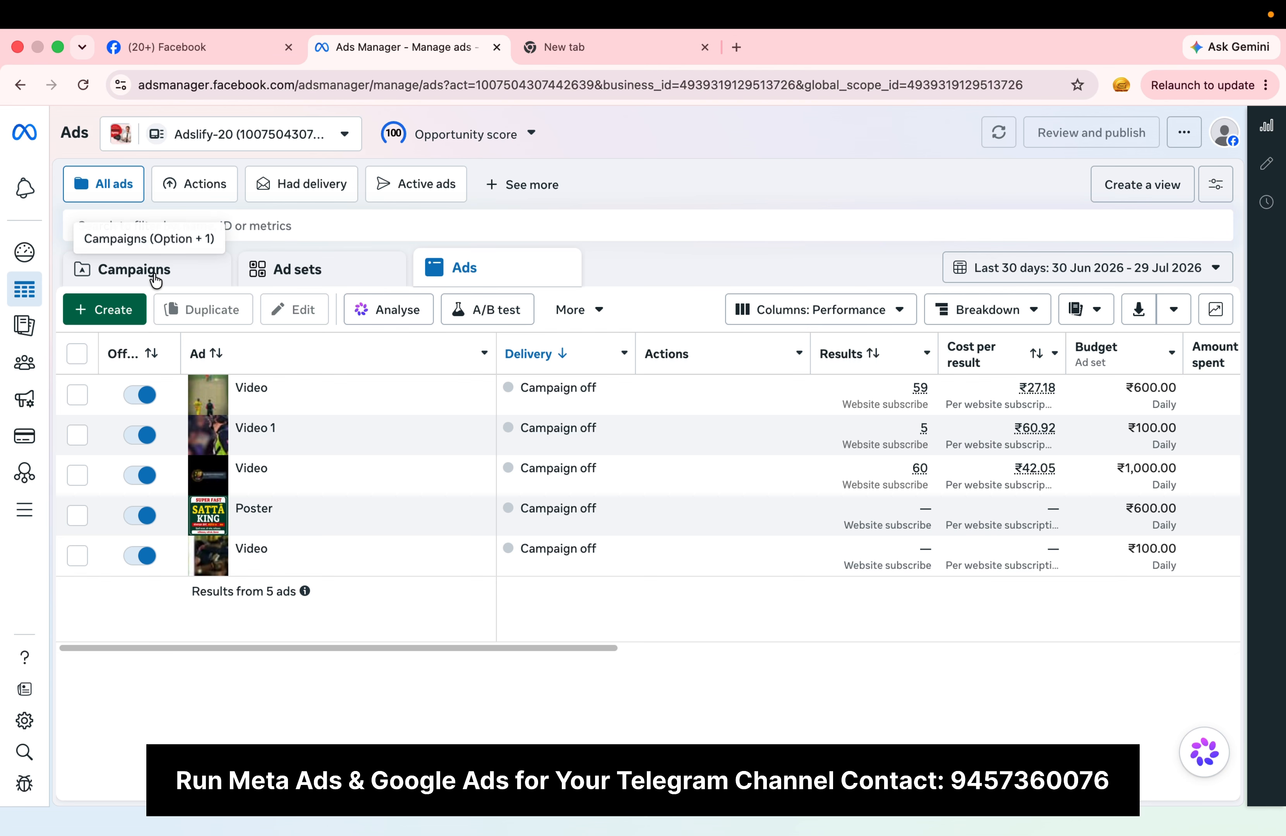
pyautogui.click(154, 275)
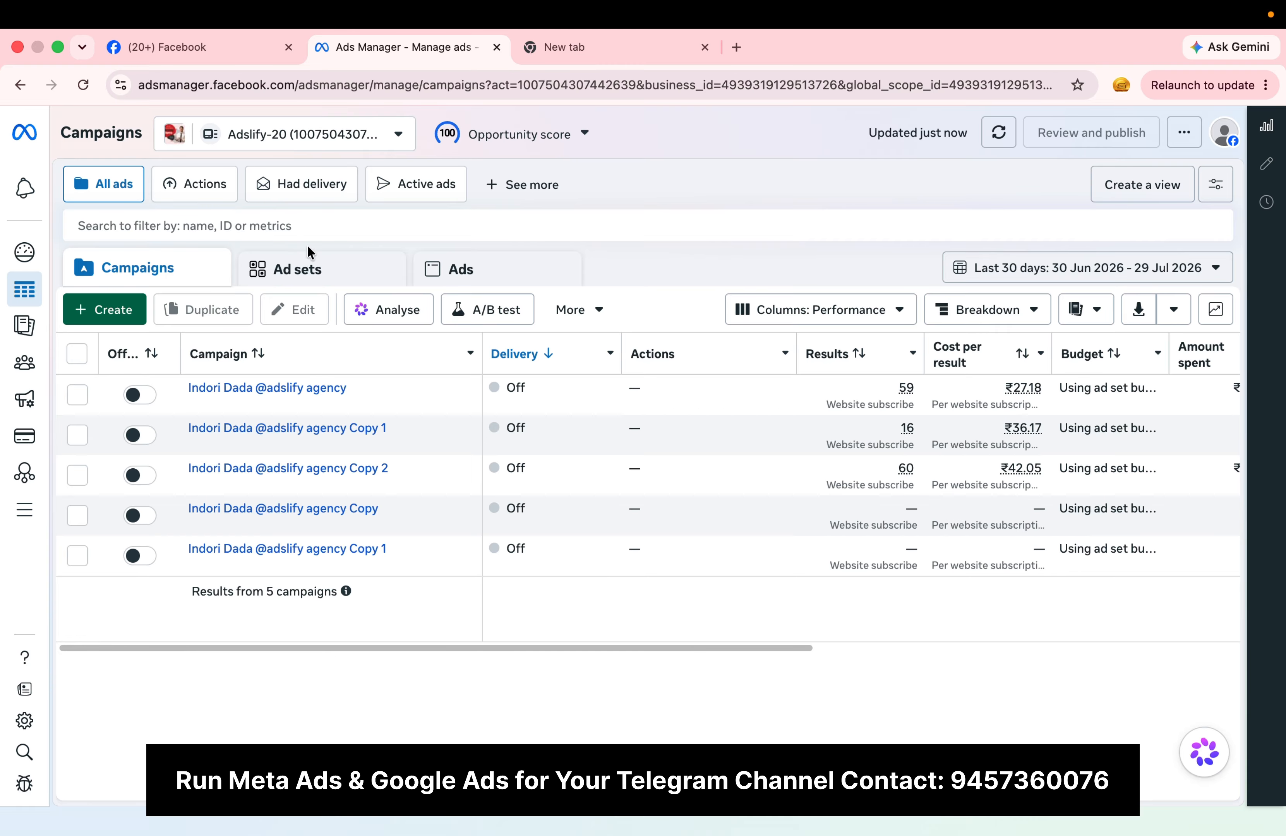
# Step: Create an auction campaign with the Leads objective and name it "Dr. Kdee Universe boss"
pyautogui.click(106, 314)
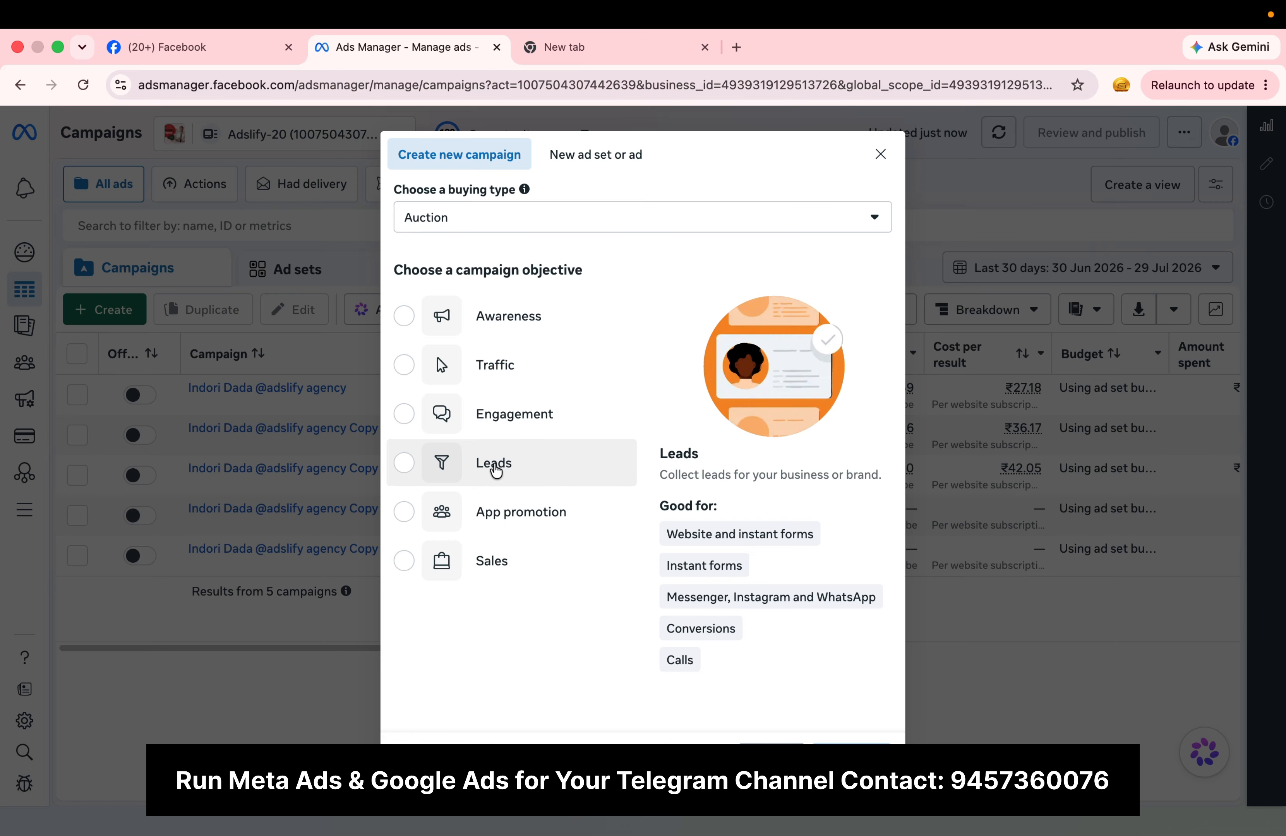
pyautogui.click(433, 461)
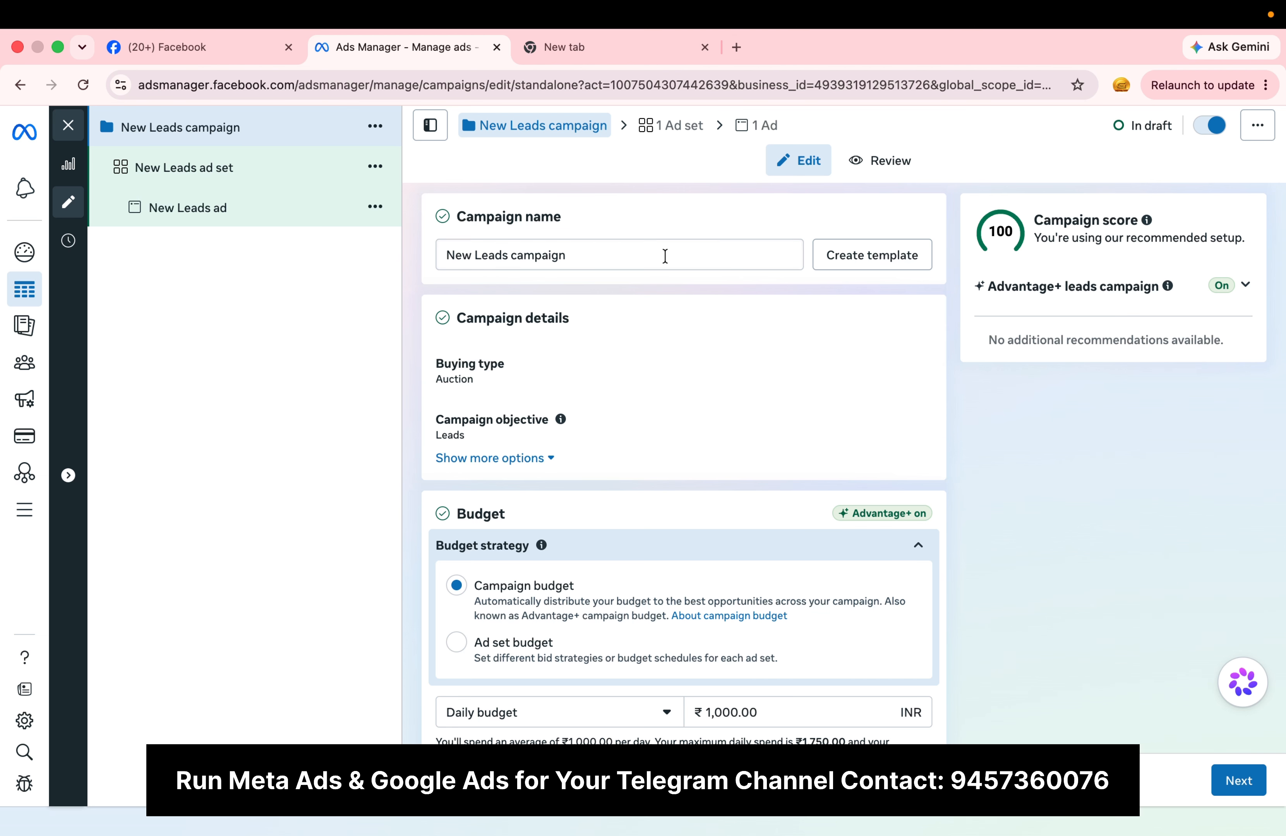
pyautogui.tripleClick(588, 255)
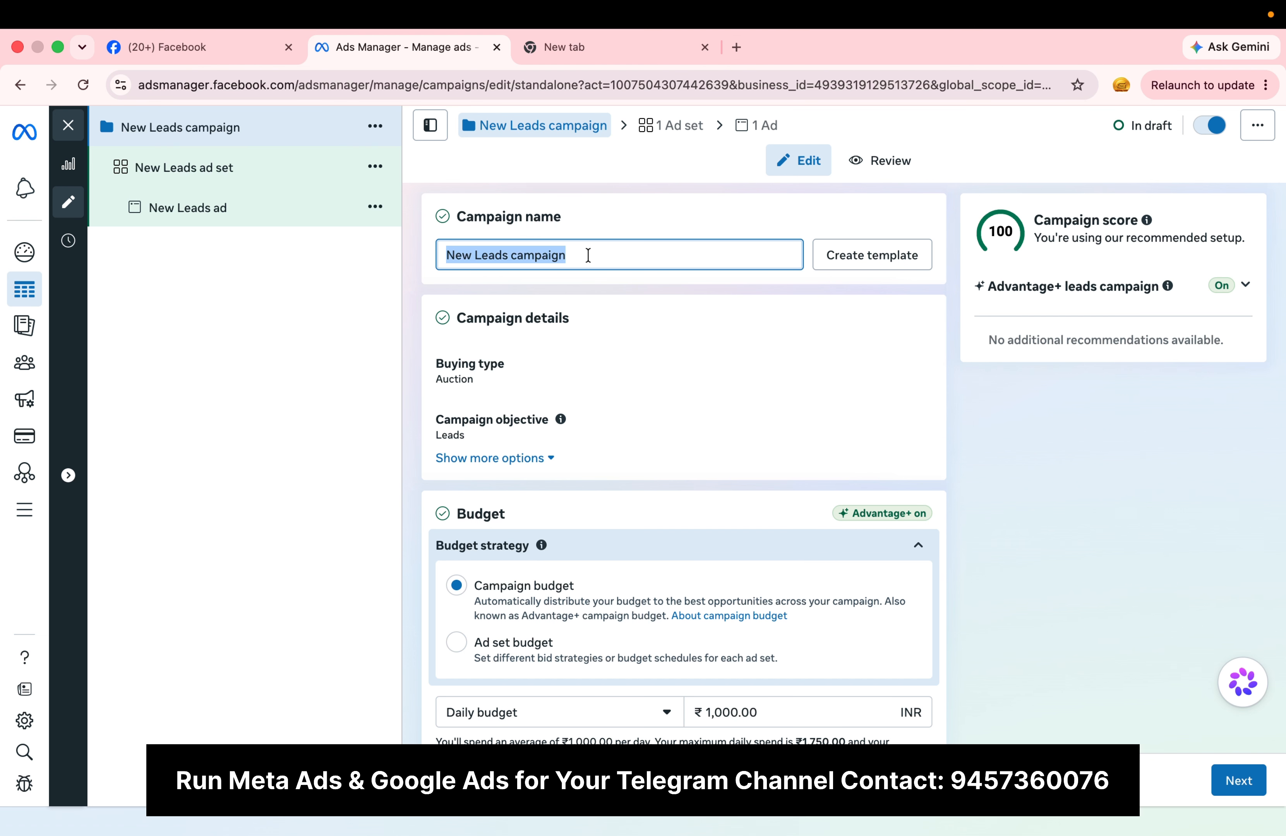
pyautogui.write('Dr')
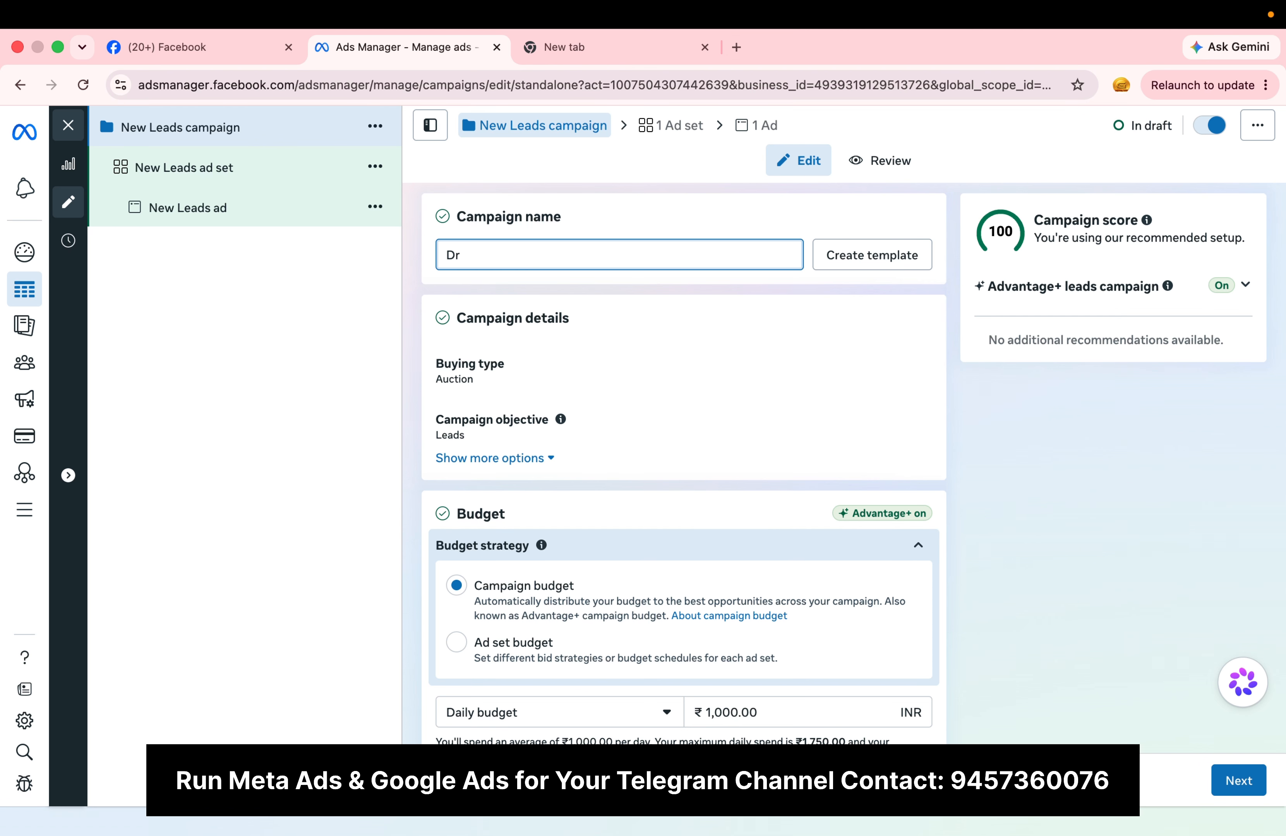
pyautogui.write('. Kd')
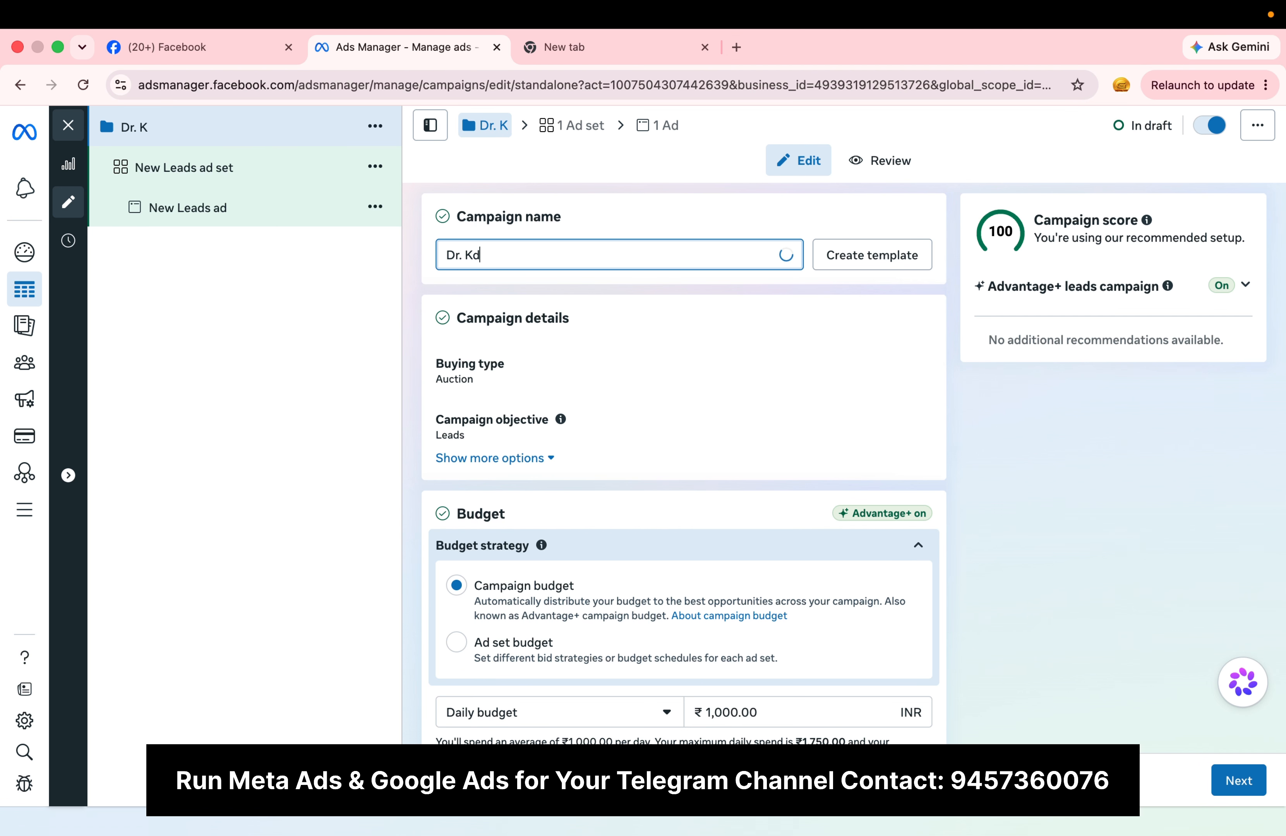
pyautogui.write('ee Universe boss')
pyautogui.click(725, 168)
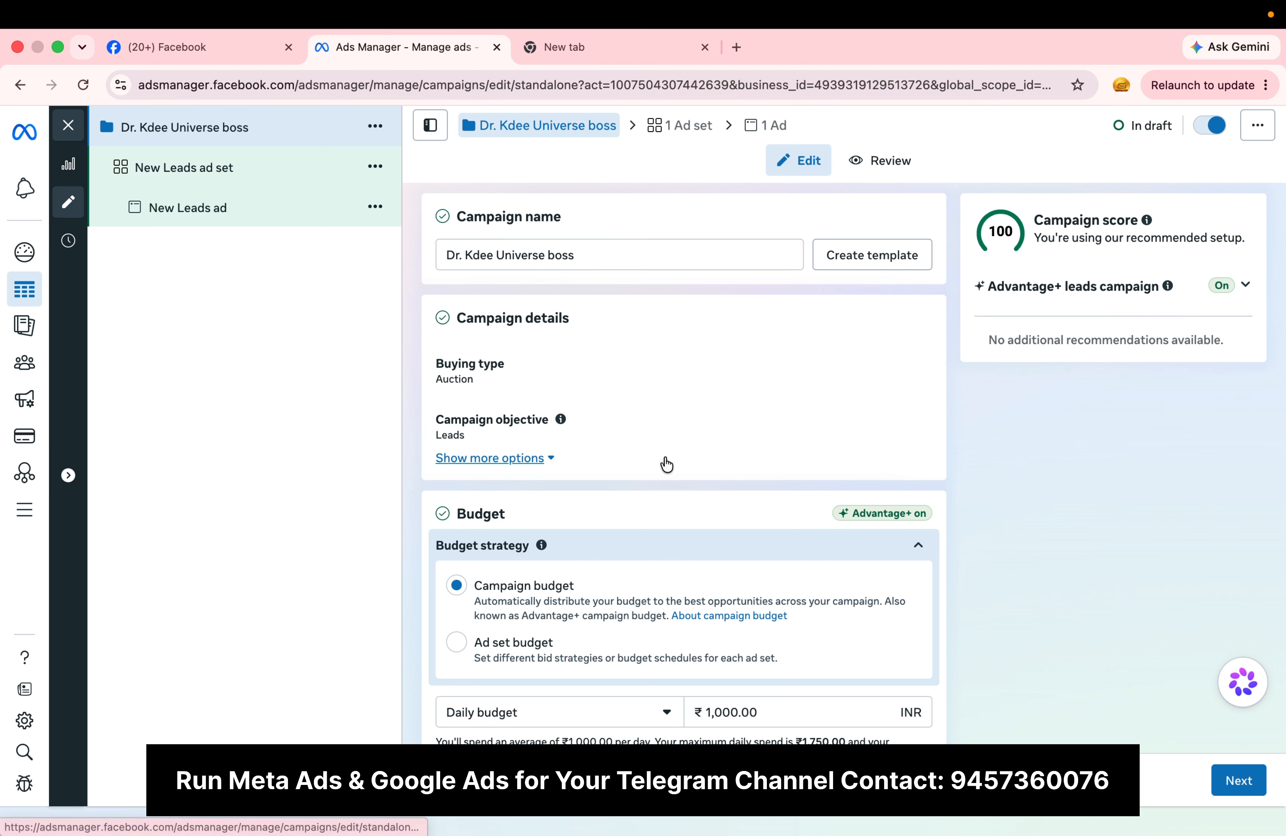
# Step: Switch the leads campaign's budget strategy to Ad set budget and look over the remaining campaign settings
pyautogui.scroll(-6, 667, 465)
pyautogui.scroll(3, 667, 464)
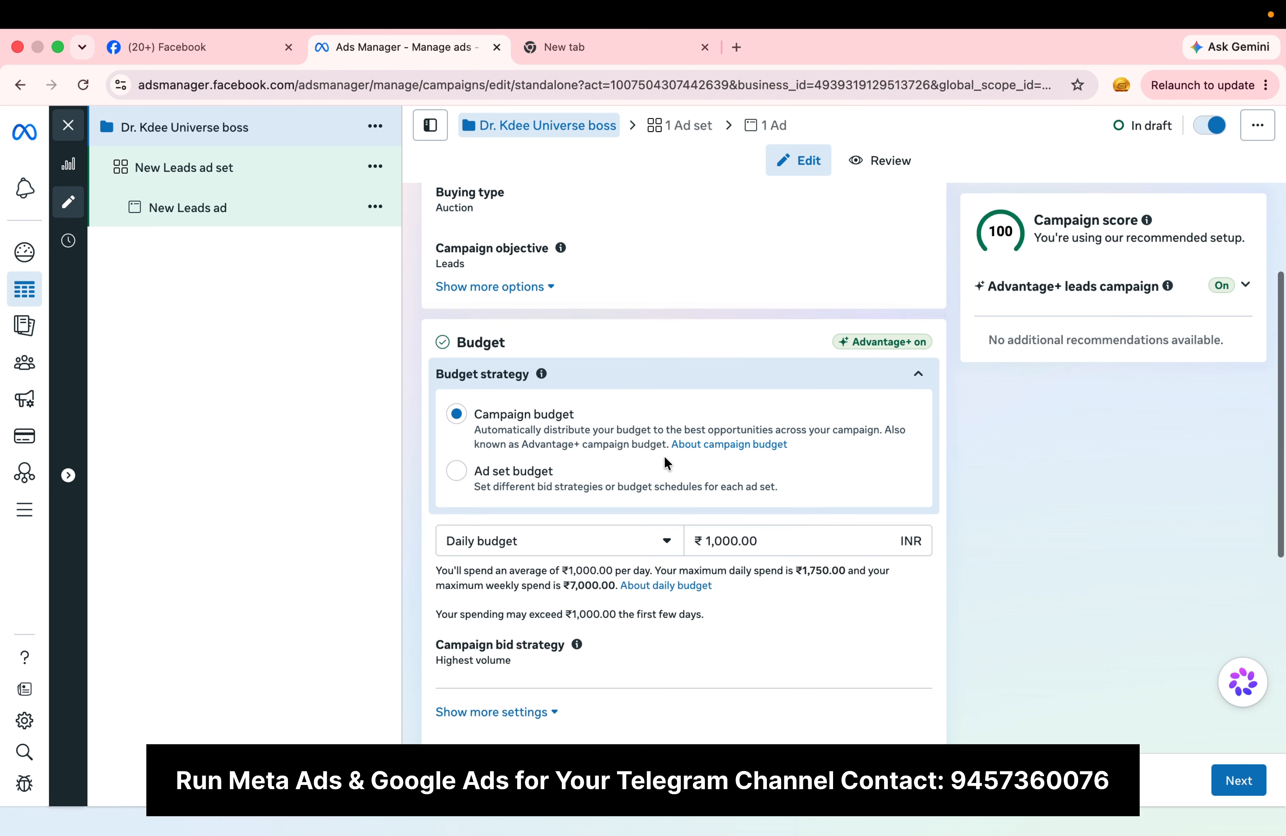
pyautogui.scroll(3, 666, 464)
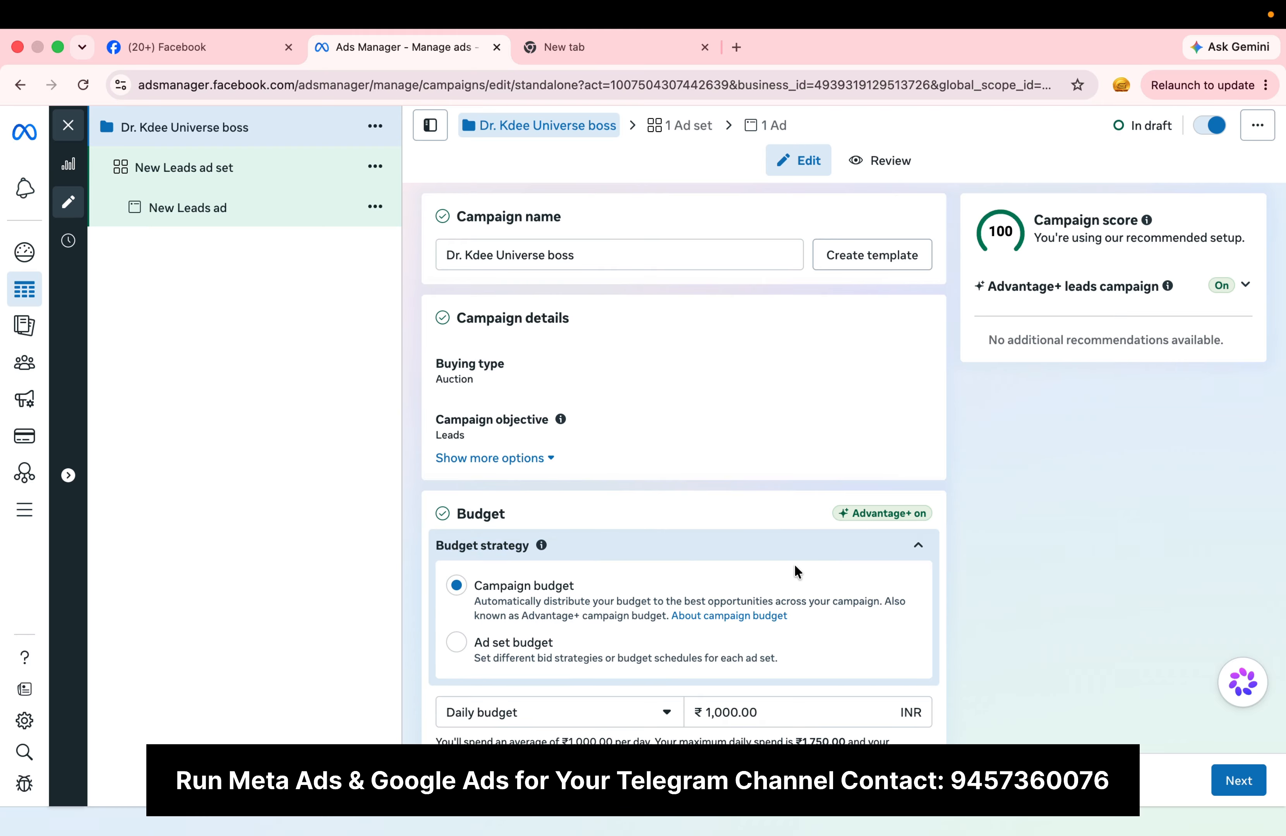
pyautogui.scroll(-2, 798, 569)
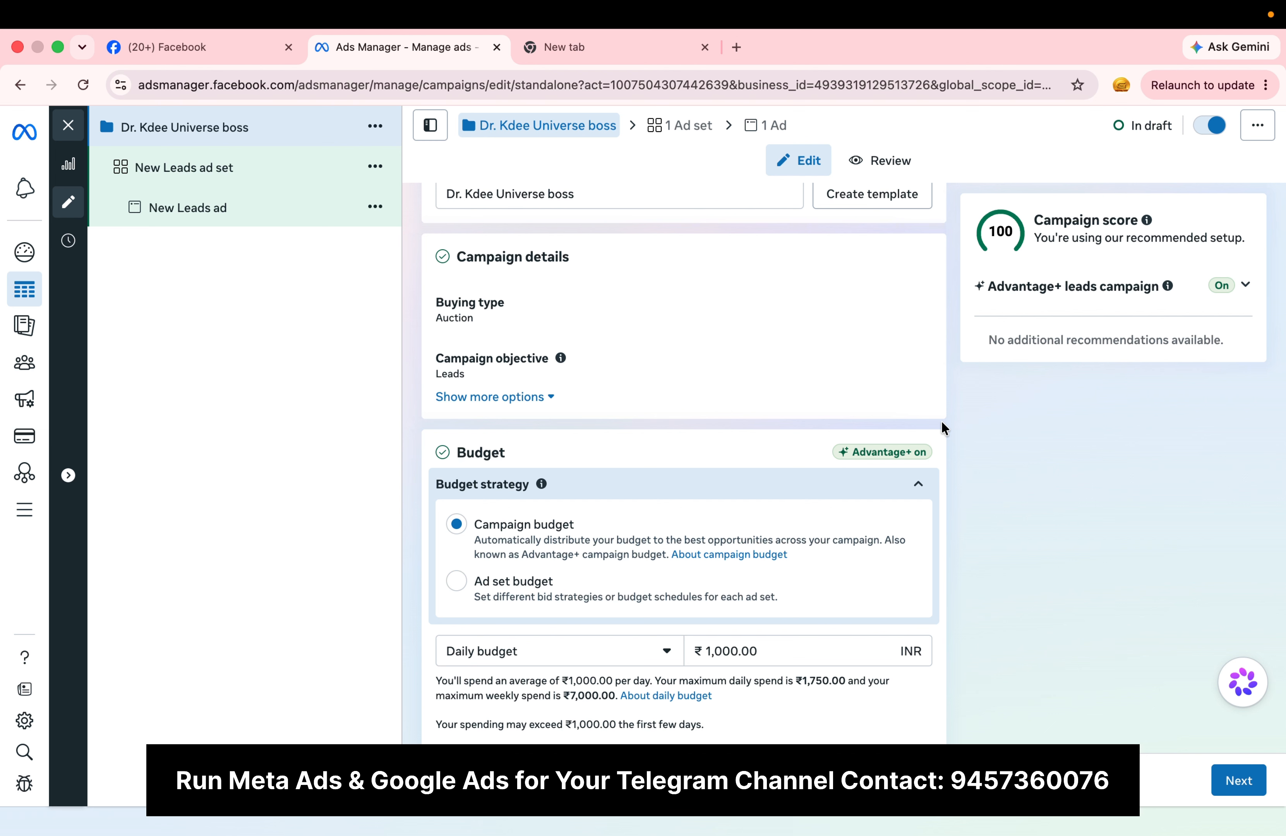
pyautogui.click(499, 585)
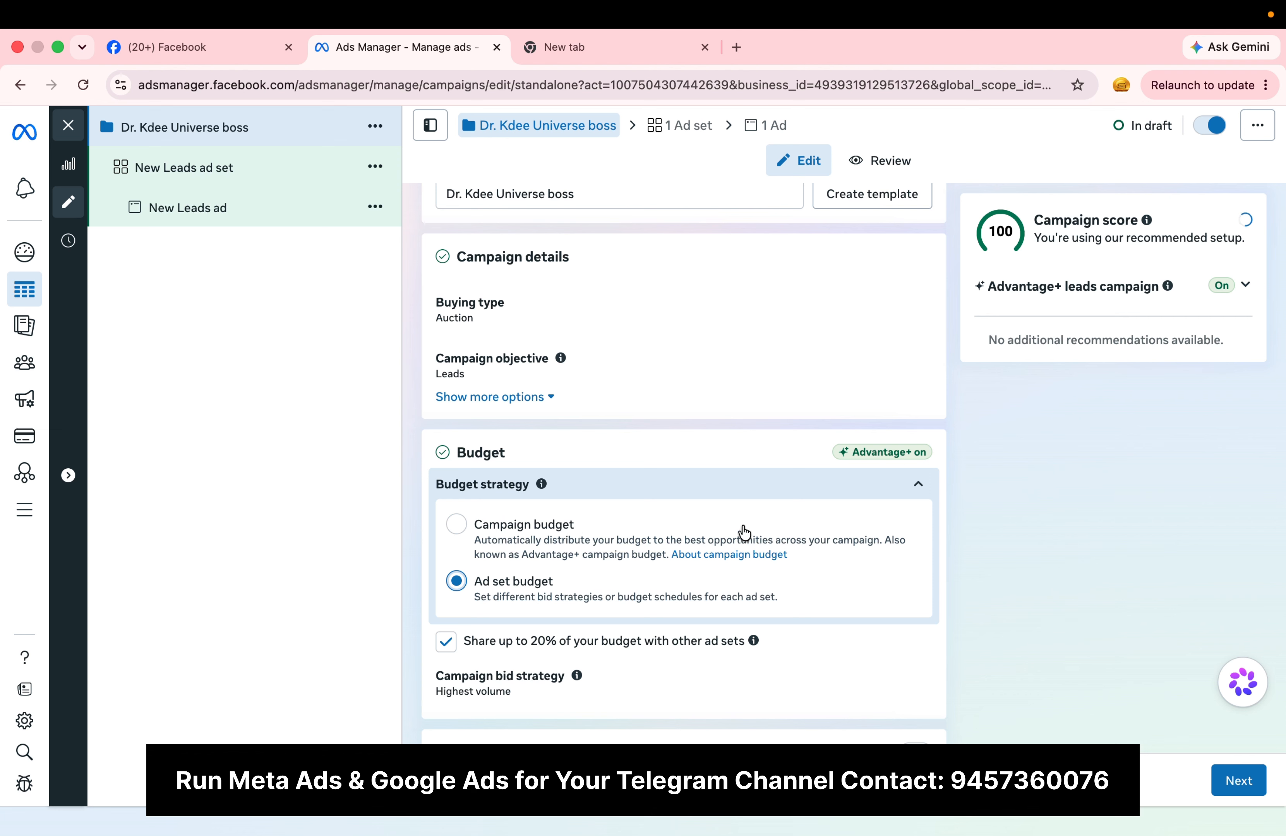
pyautogui.scroll(-3, 741, 534)
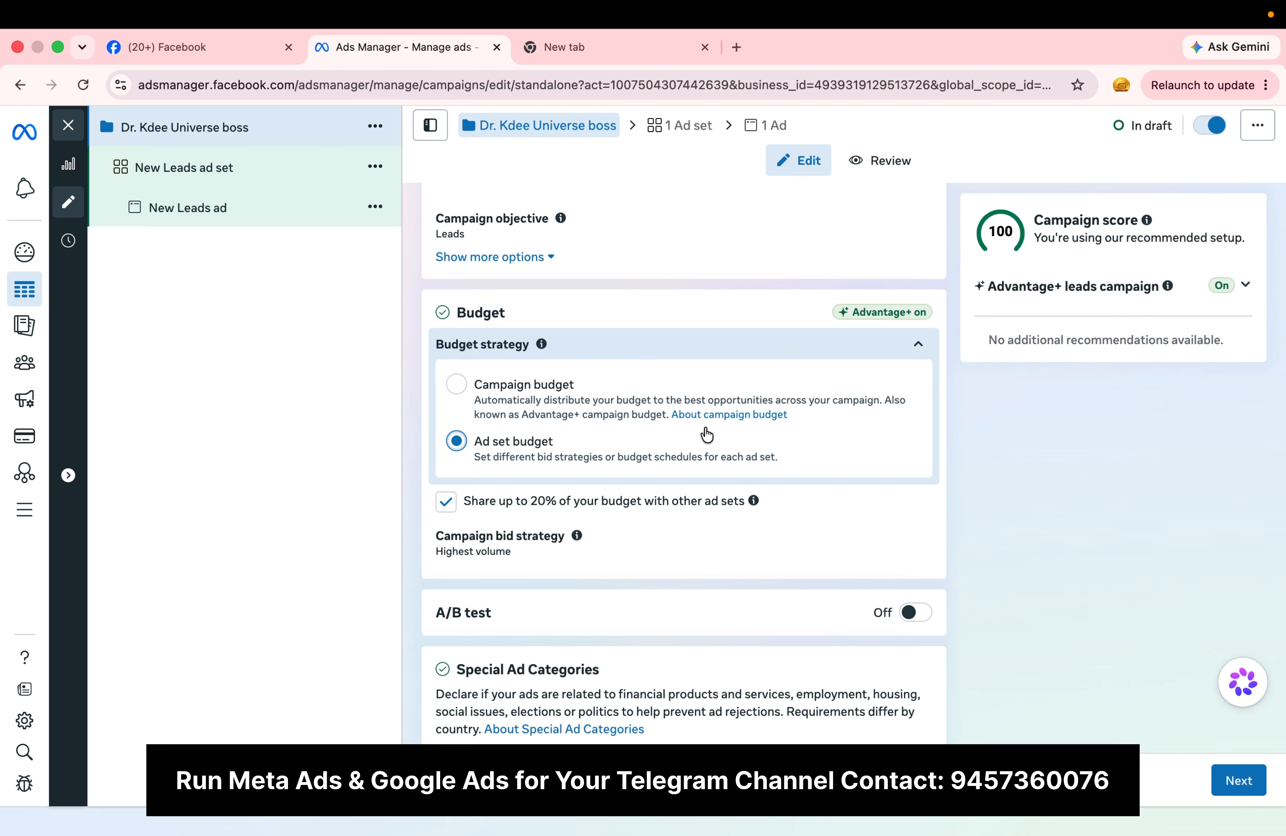
pyautogui.scroll(-2, 701, 535)
pyautogui.scroll(5, 701, 535)
pyautogui.scroll(-4, 700, 535)
pyautogui.scroll(4, 701, 535)
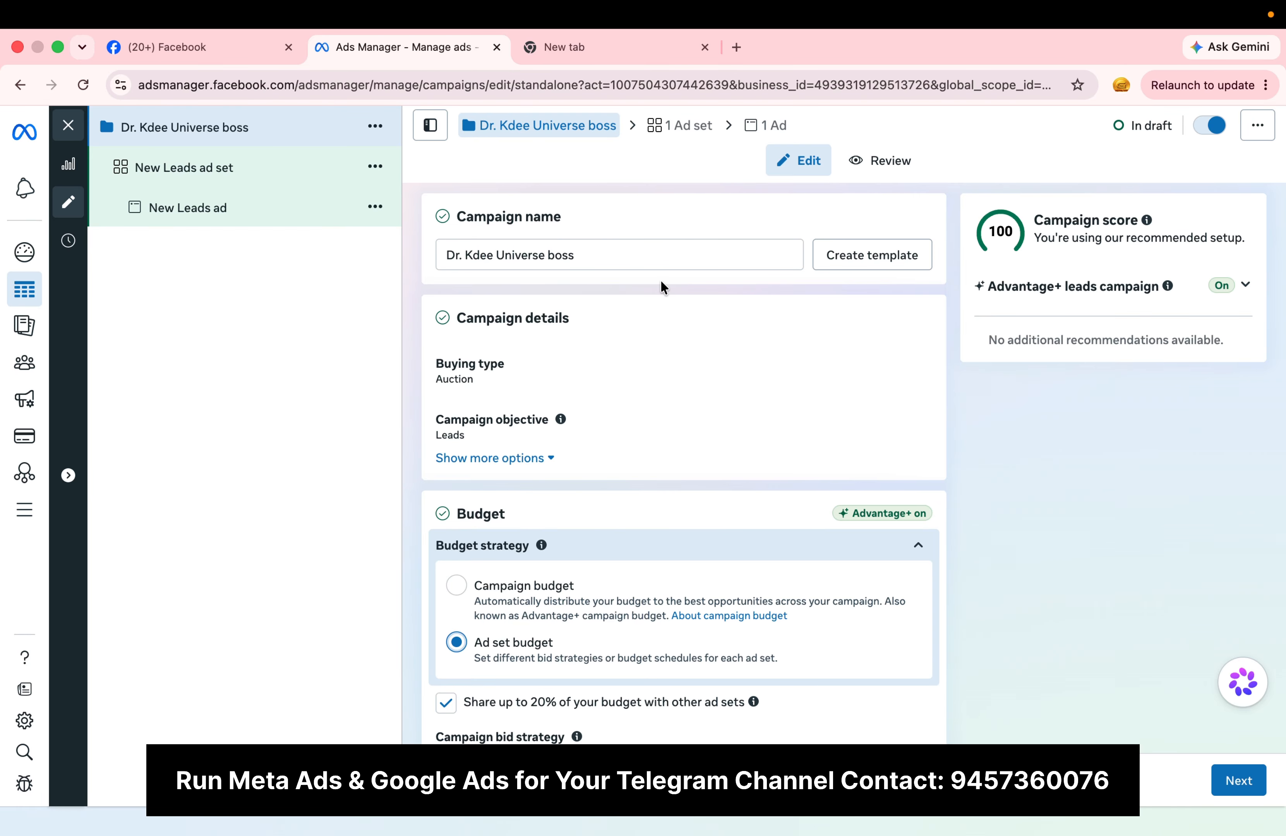
# Step: Open the new leads ad set under the campaign for editing
pyautogui.click(238, 165)
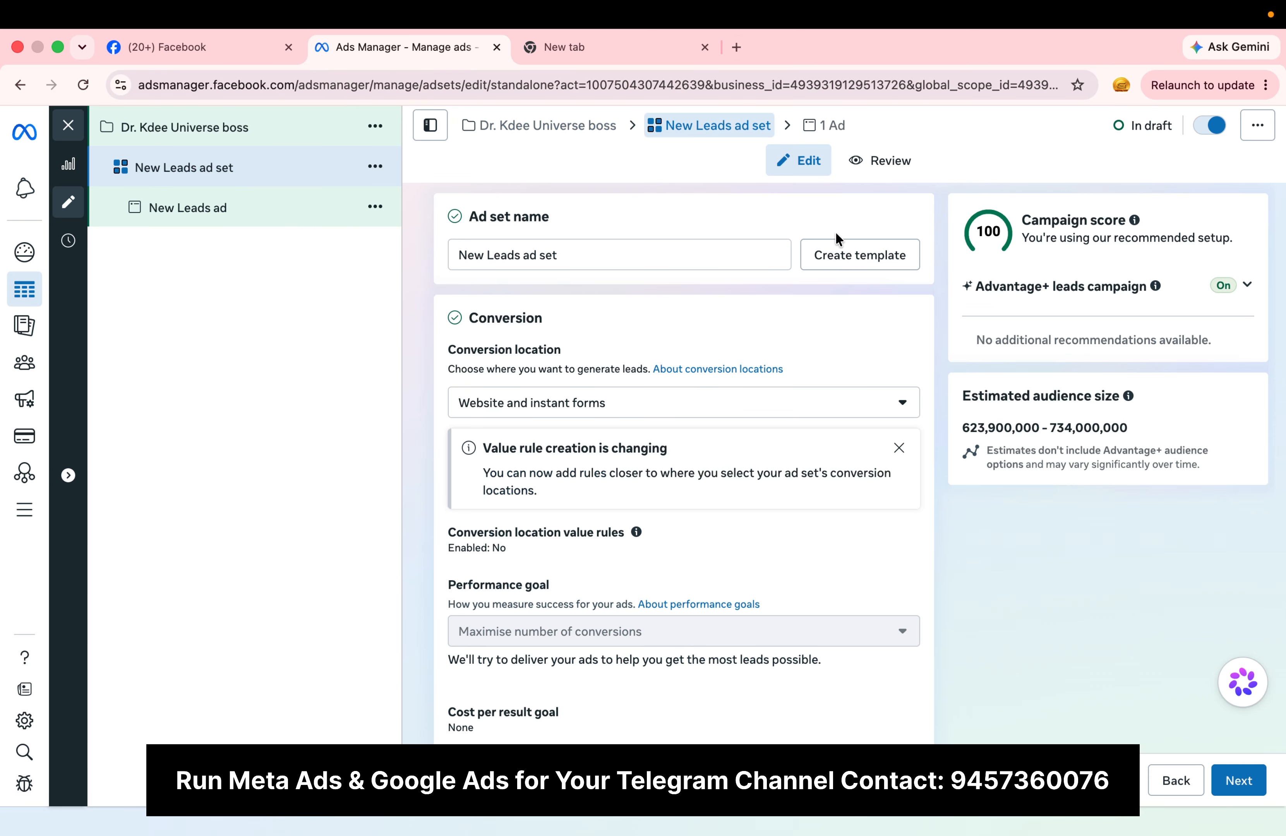
pyautogui.scroll(-1, 719, 456)
pyautogui.scroll(1, 720, 456)
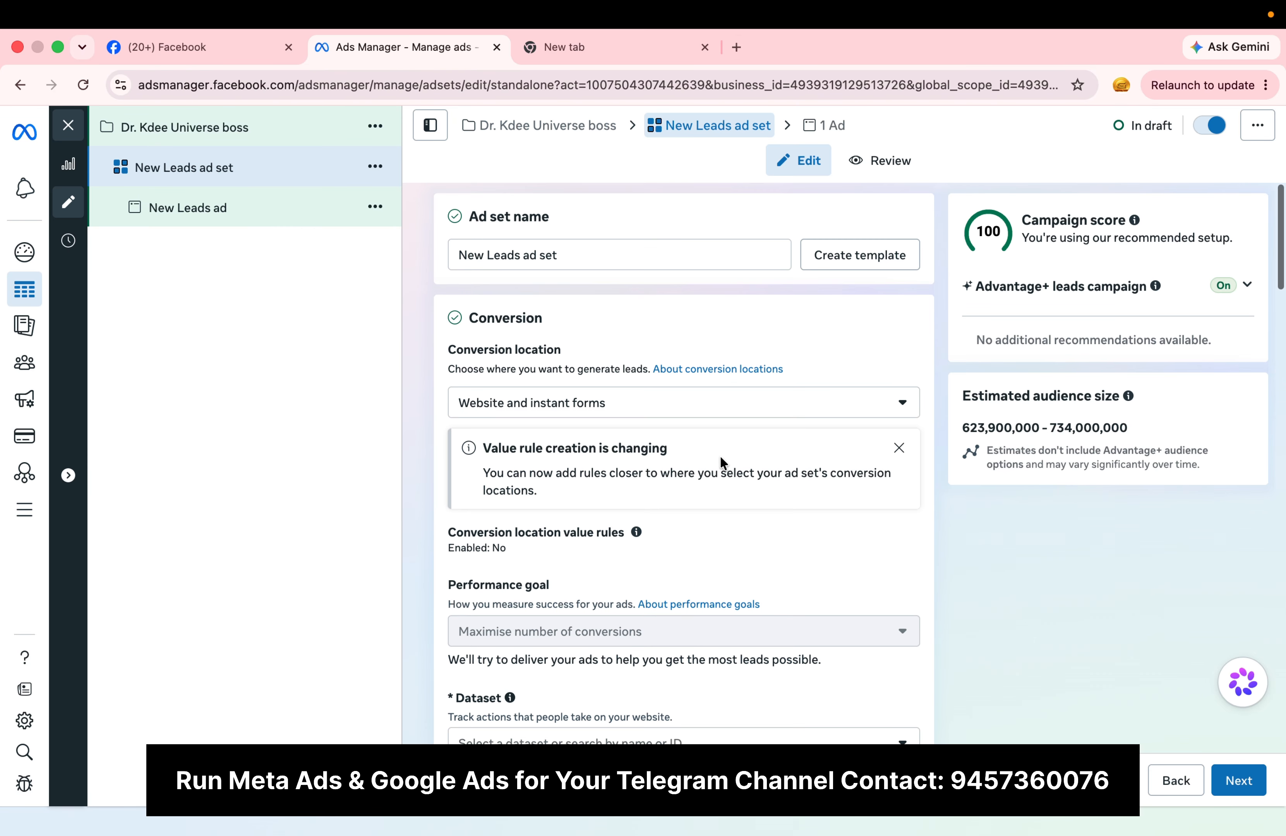
# Step: Replace the leads ad set's default name with "Open Targeting"
pyautogui.doubleClick(637, 254)
pyautogui.tripleClick(637, 253)
pyautogui.press('BackSpace')
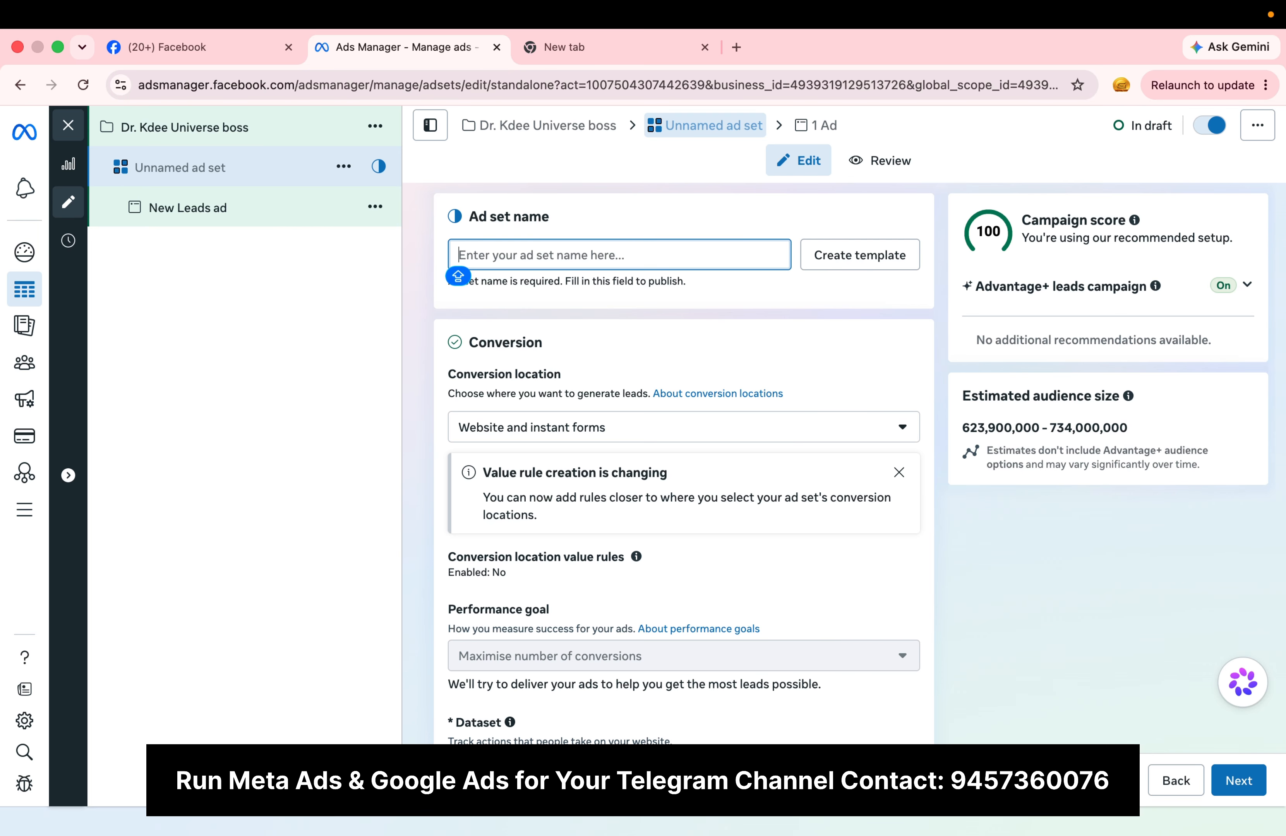
pyautogui.write('Open T')
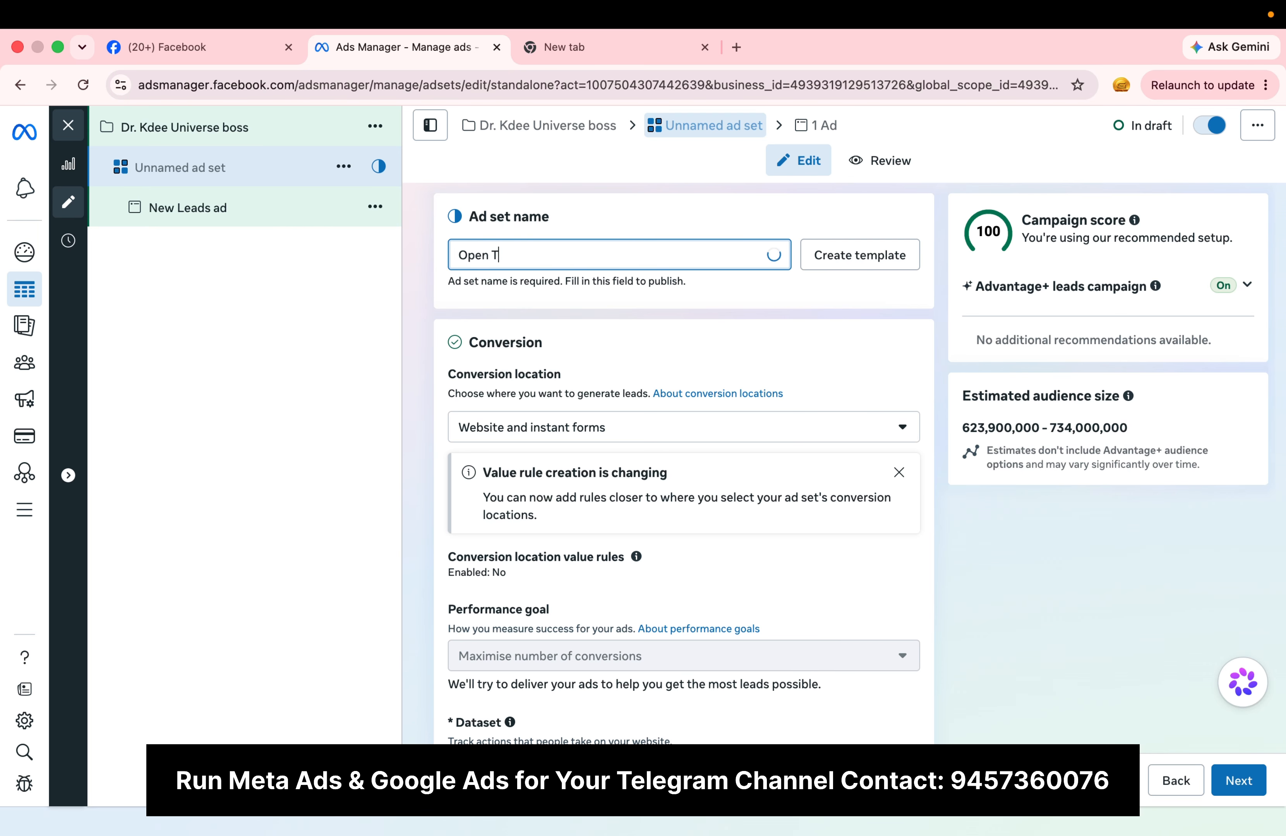
pyautogui.write('argeting')
# Step: Rename the ad set "Detail Targeting"
pyautogui.press('BackSpace')
pyautogui.press('BackSpace')
pyautogui.press('BackSpace')
pyautogui.press('BackSpace')
pyautogui.press('BackSpace')
pyautogui.press('BackSpace')
pyautogui.press('BackSpace')
pyautogui.press('BackSpace')
pyautogui.press('BackSpace')
pyautogui.press('BackSpace')
pyautogui.press('BackSpace')
pyautogui.press('BackSpace')
pyautogui.press('BackSpace')
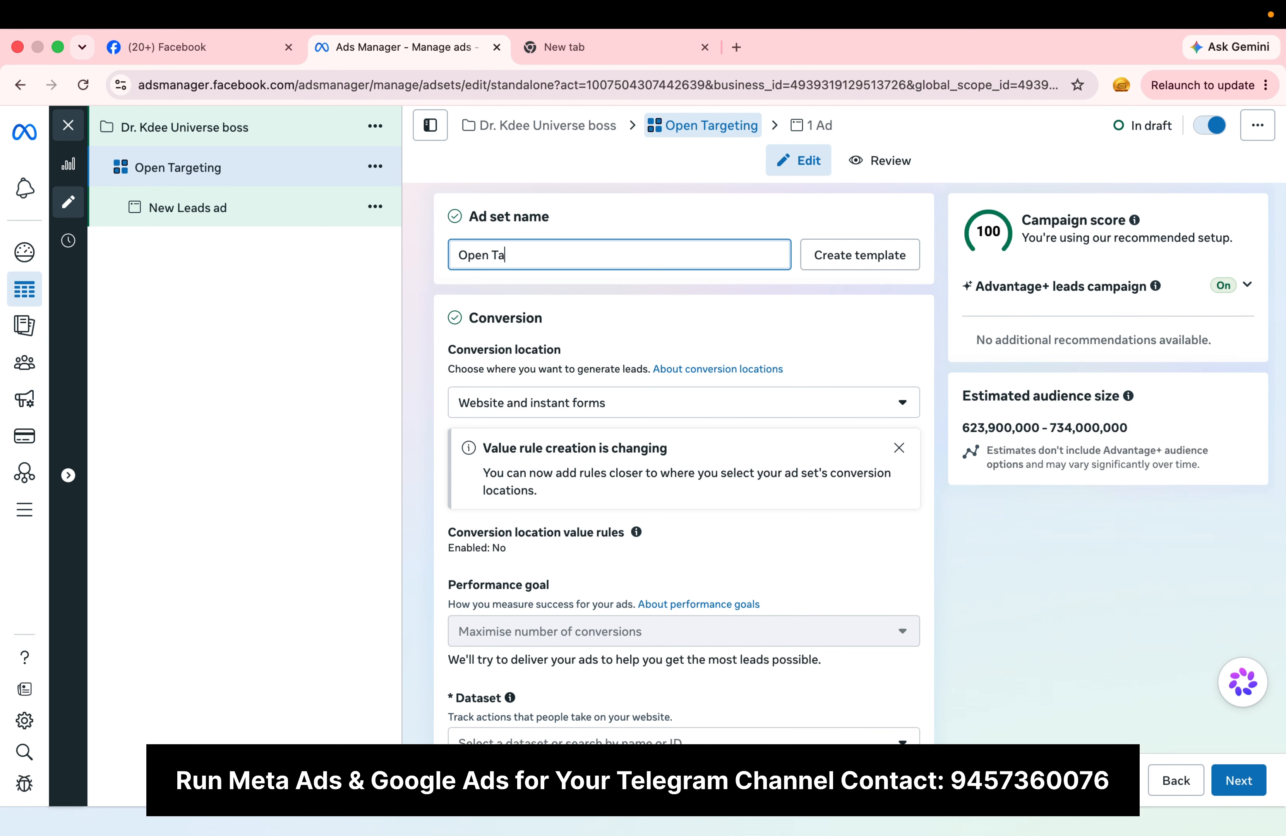
pyautogui.press('BackSpace')
pyautogui.write('Deta')
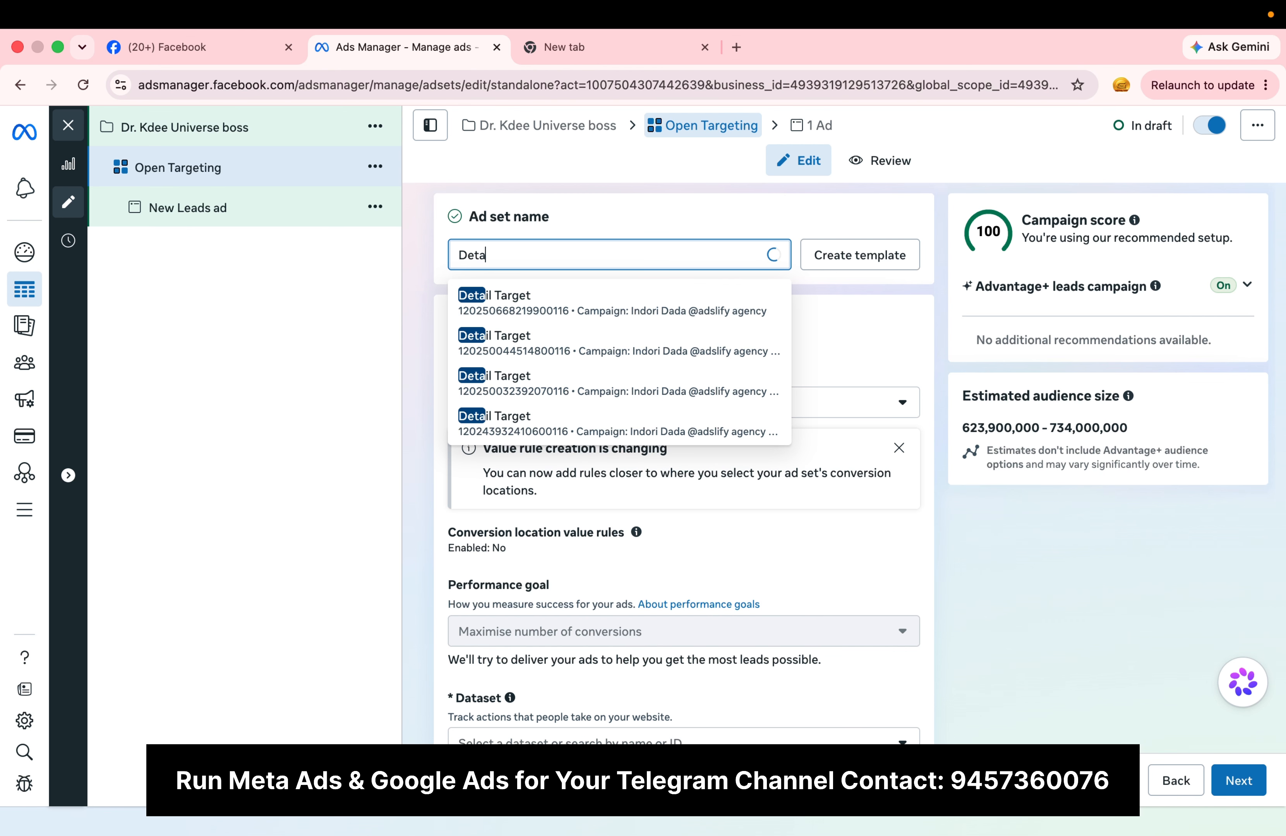
pyautogui.write('il Target')
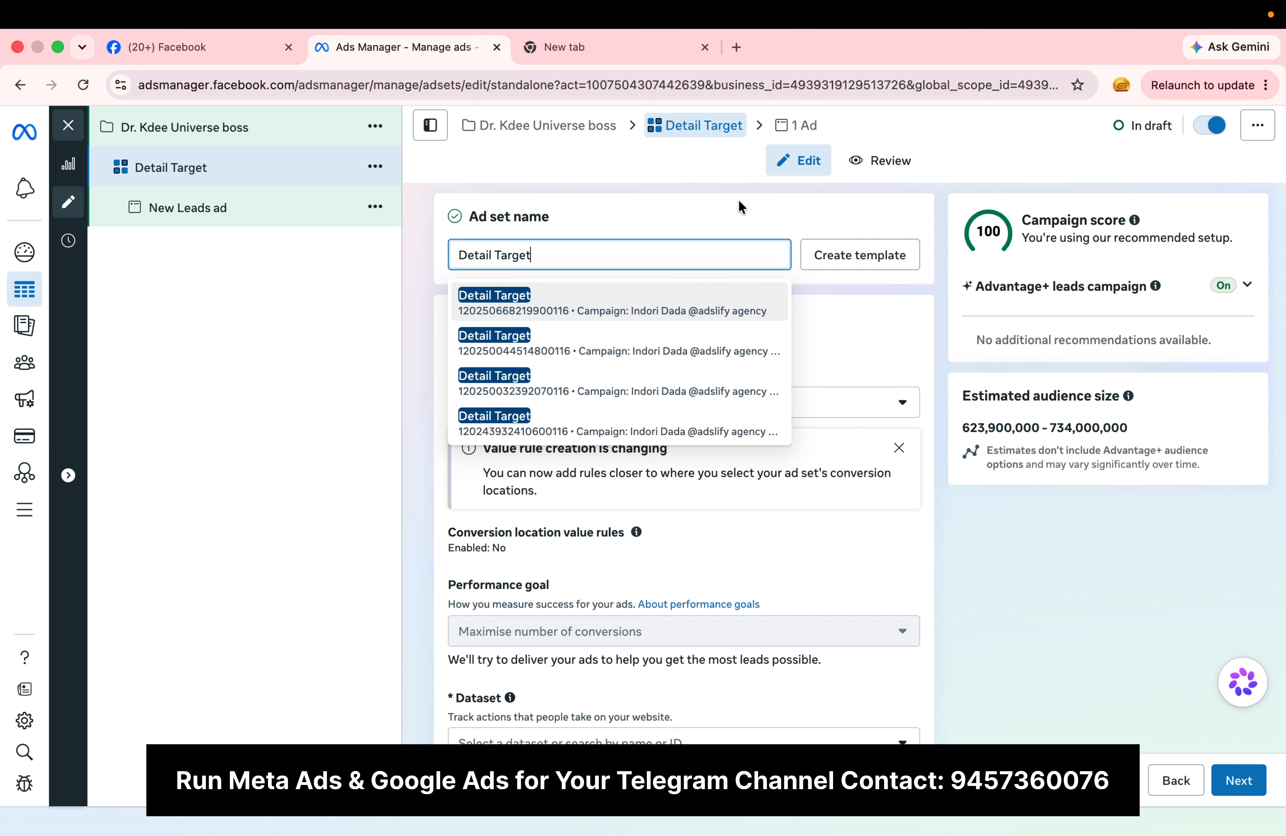
pyautogui.click(739, 202)
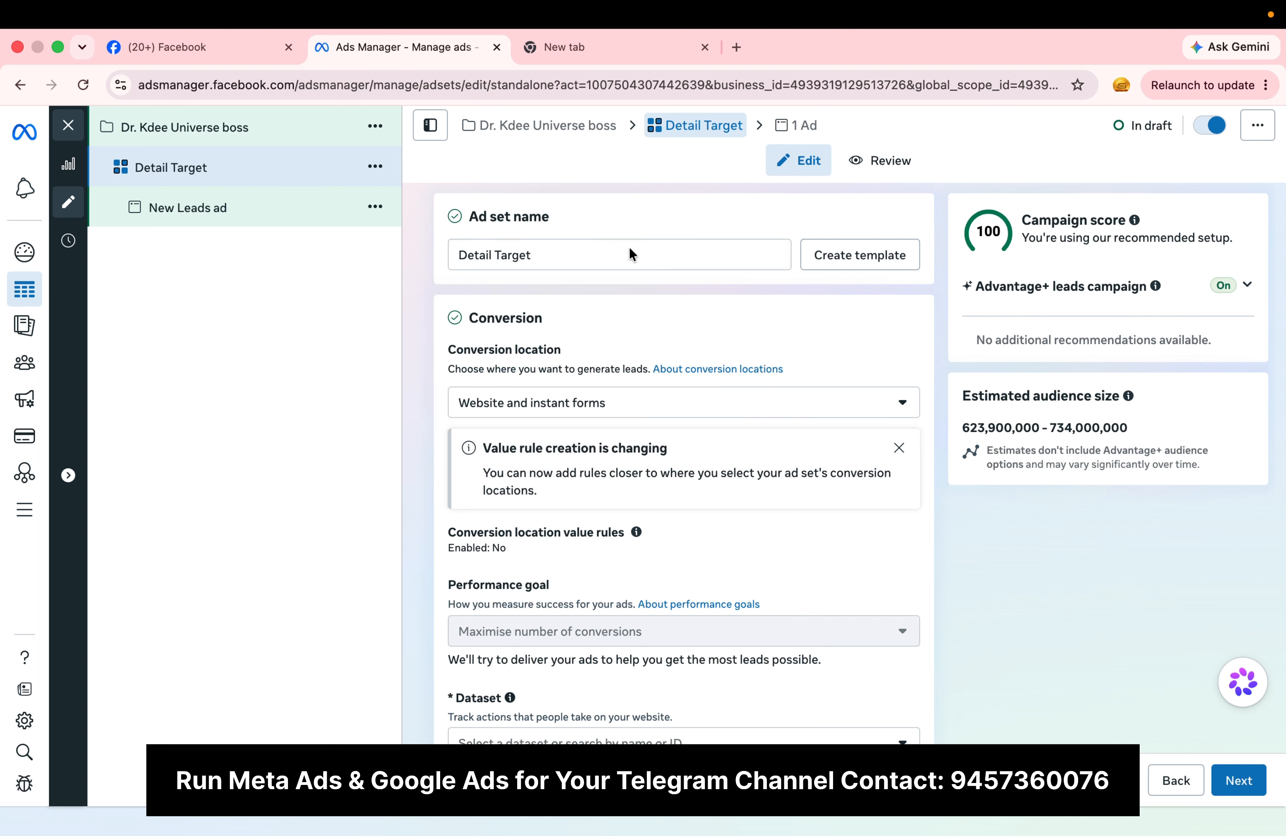
pyautogui.click(597, 260)
pyautogui.write('ing')
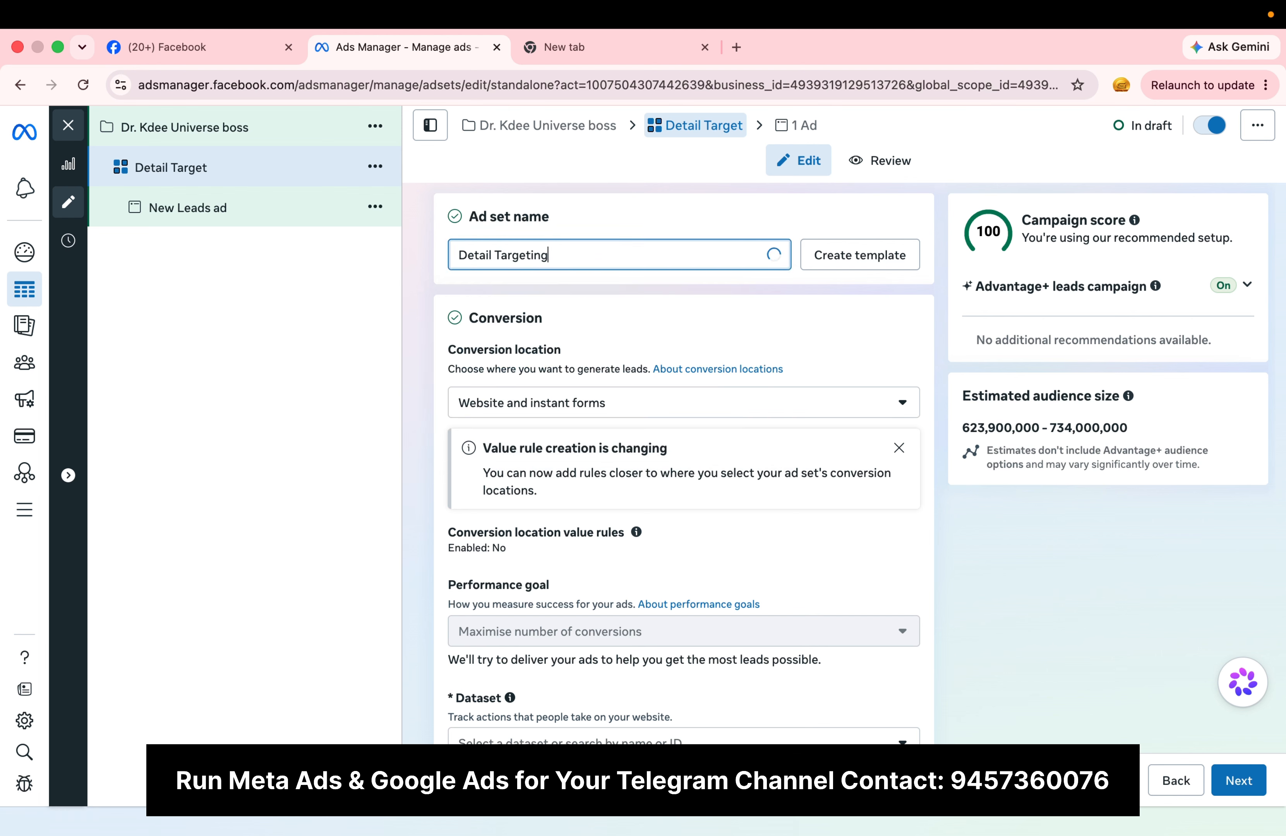
pyautogui.click(652, 218)
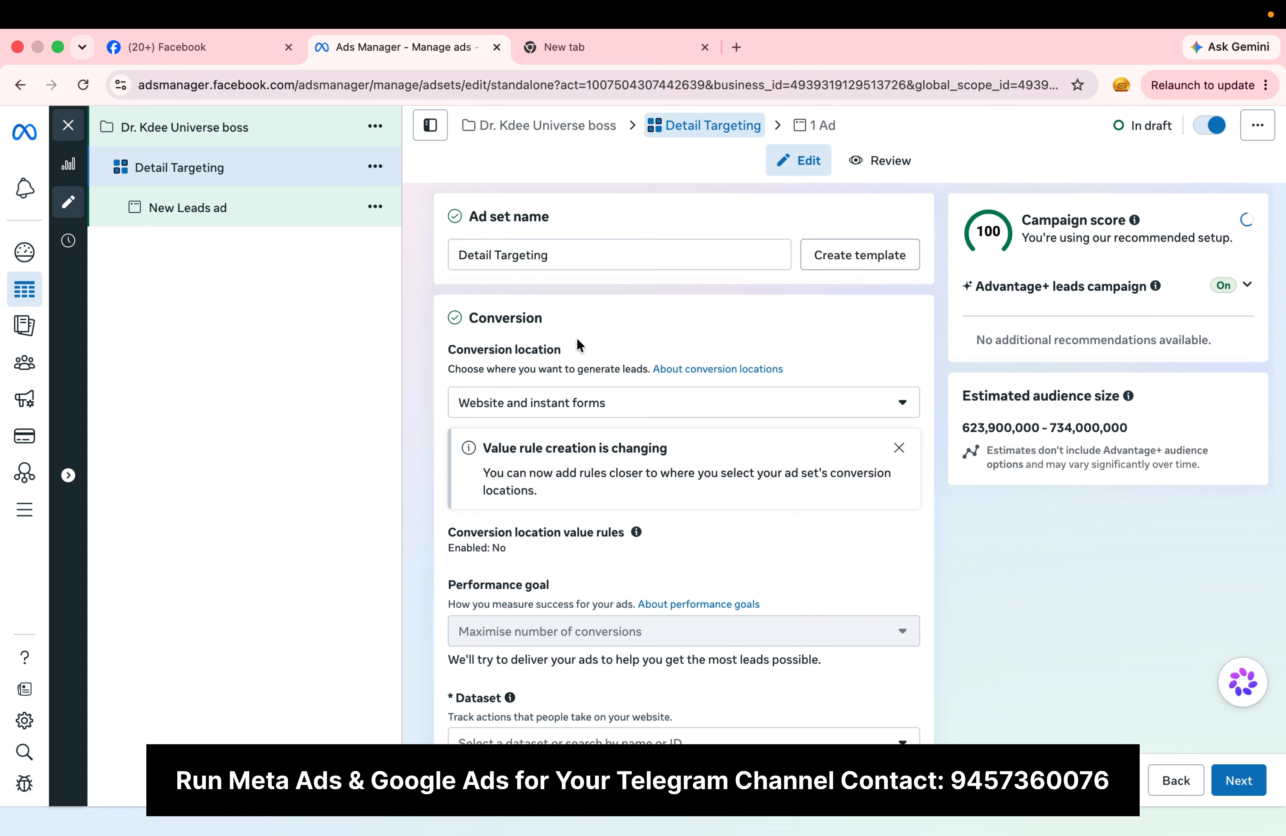
# Step: Set the ad set's conversion location to the single option Website, keeping Maximise number of leads as the performance goal
pyautogui.click(776, 406)
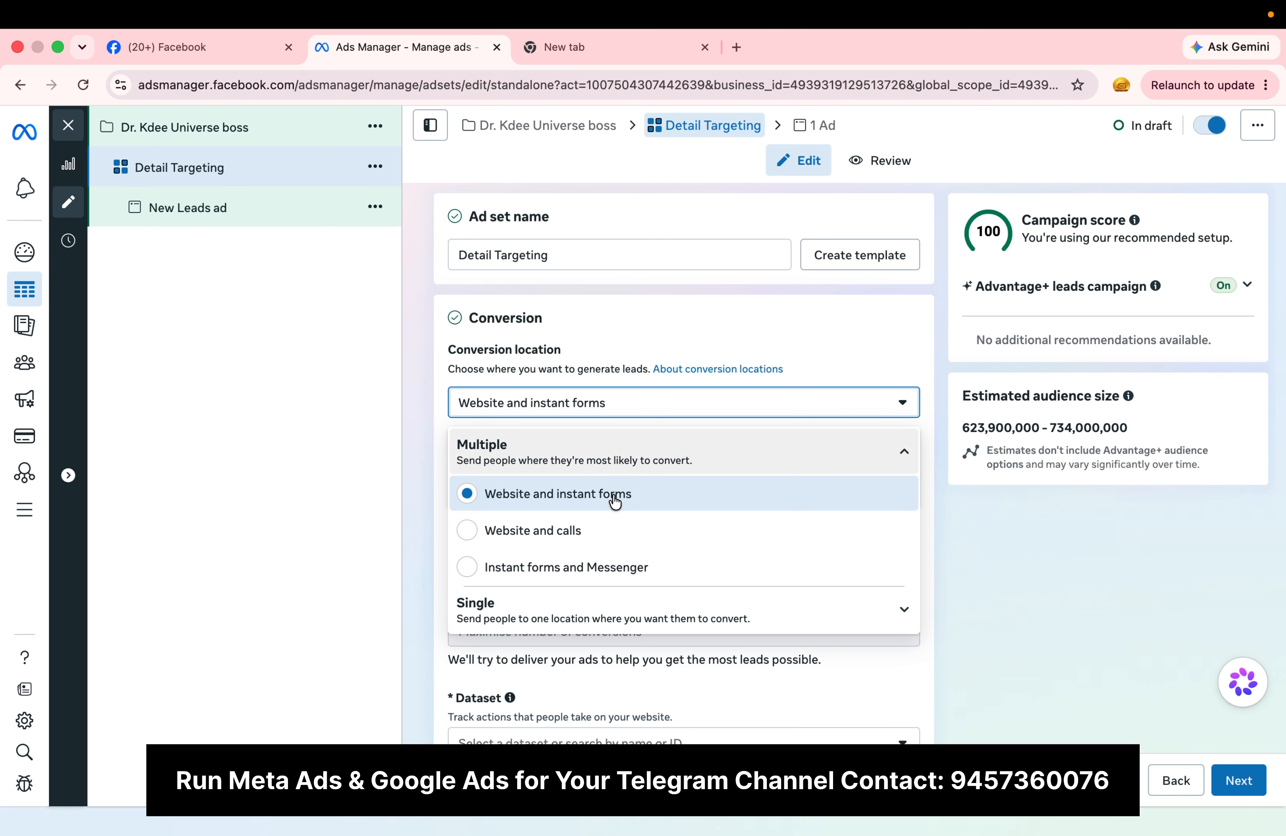
pyautogui.click(597, 617)
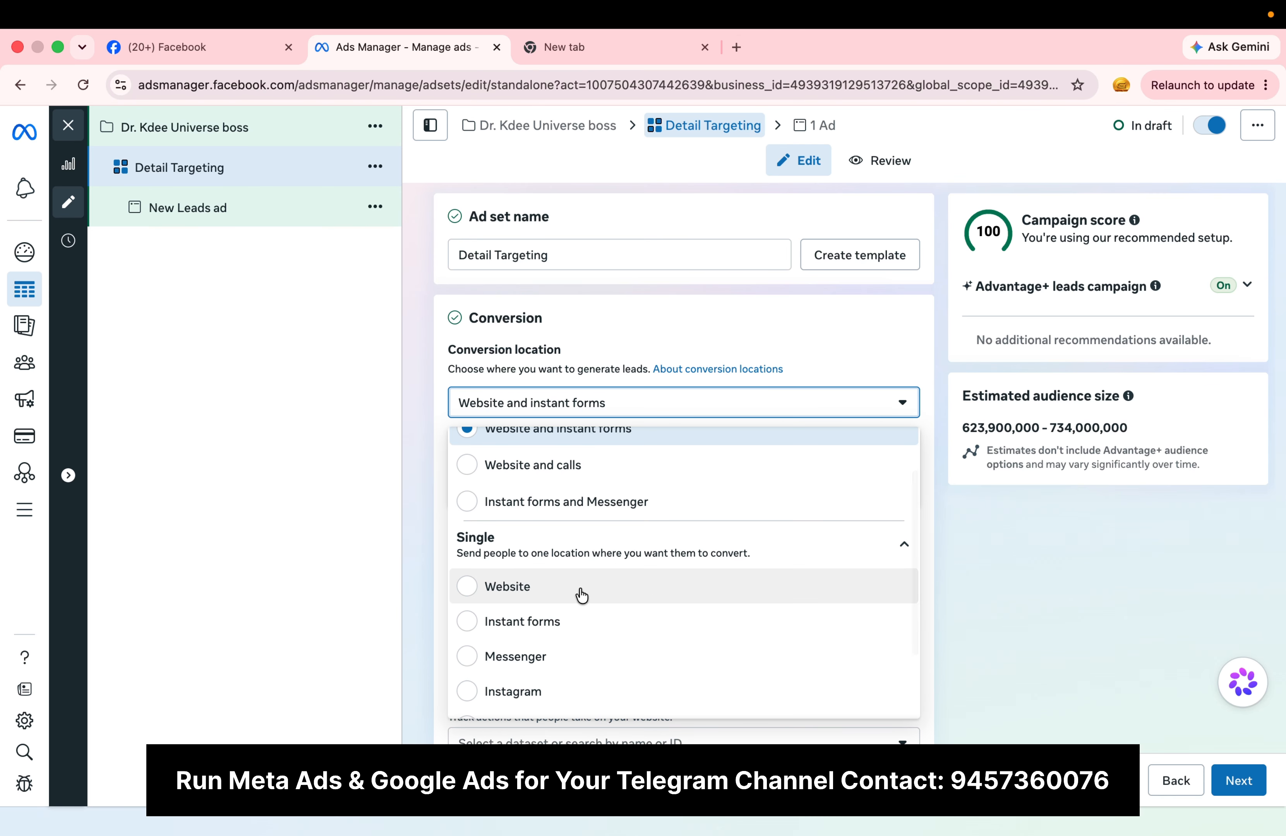
pyautogui.click(579, 588)
pyautogui.scroll(-4, 579, 595)
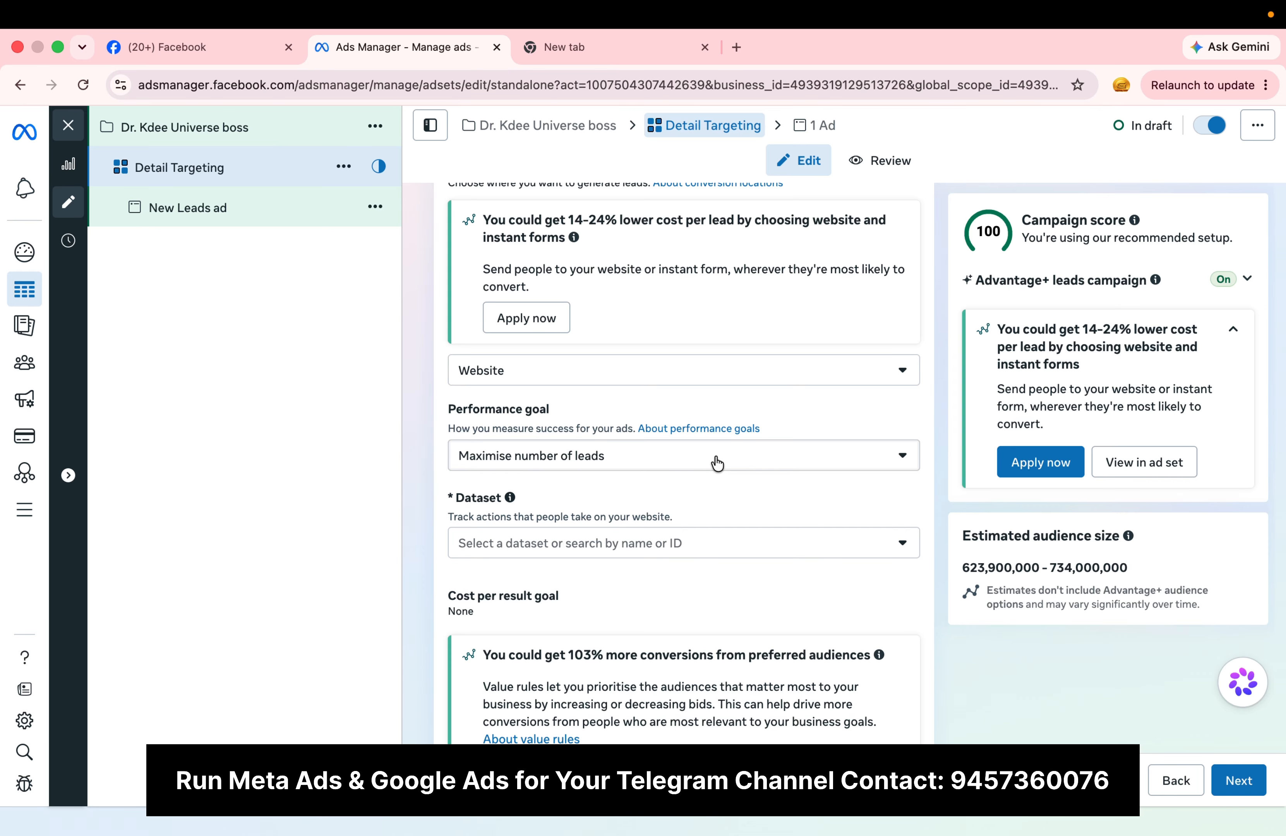
pyautogui.click(717, 459)
pyautogui.click(716, 458)
pyautogui.scroll(-3, 716, 461)
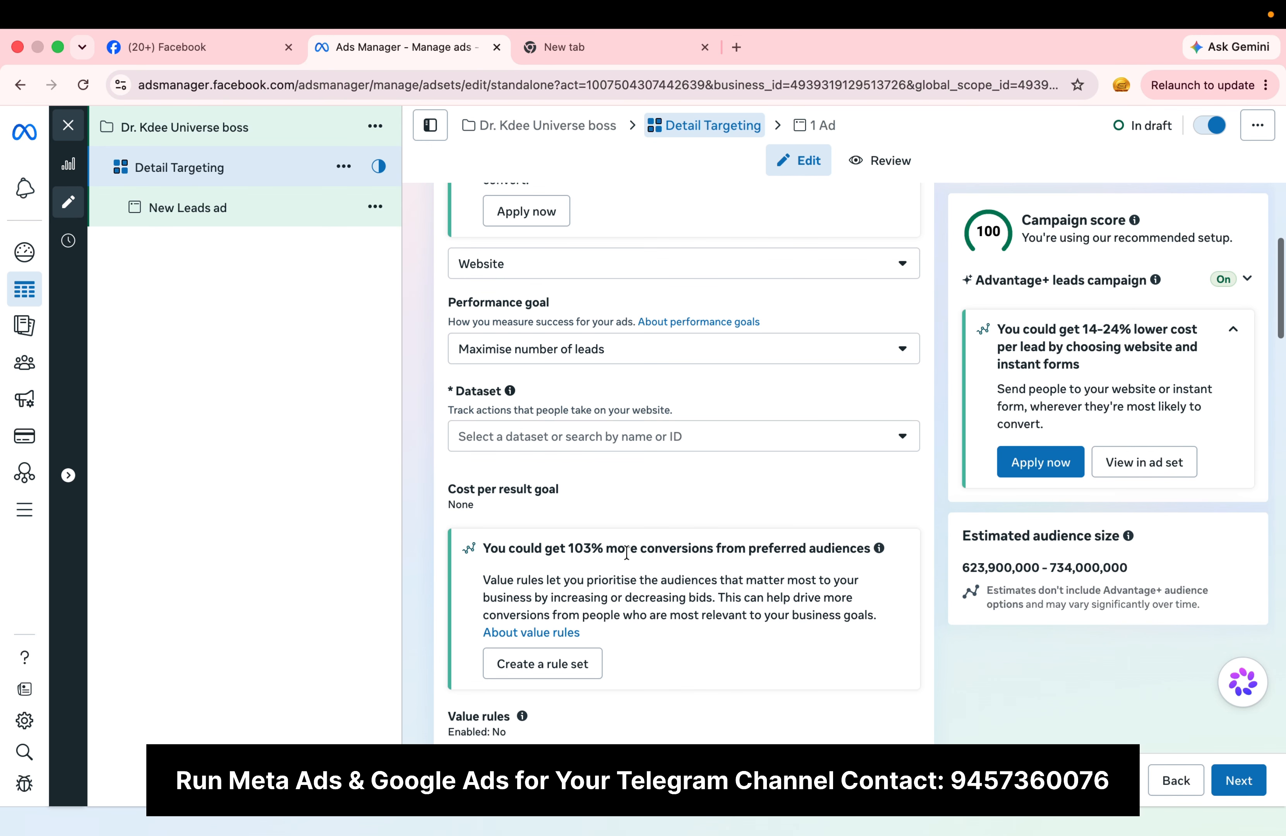
# Step: Check the datasets available to the ad set and open the Datasets page of Events Manager in a new tab
pyautogui.click(727, 439)
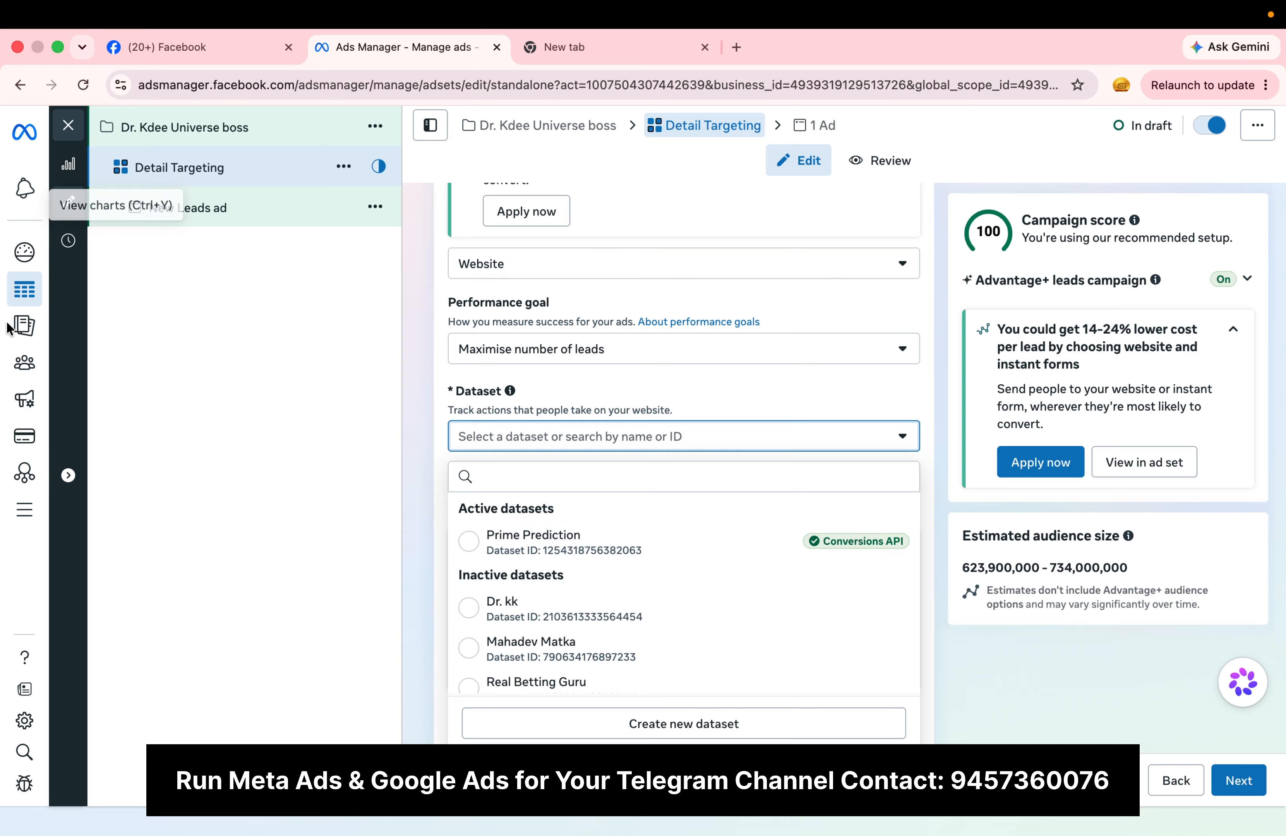
pyautogui.moveTo(33, 380)
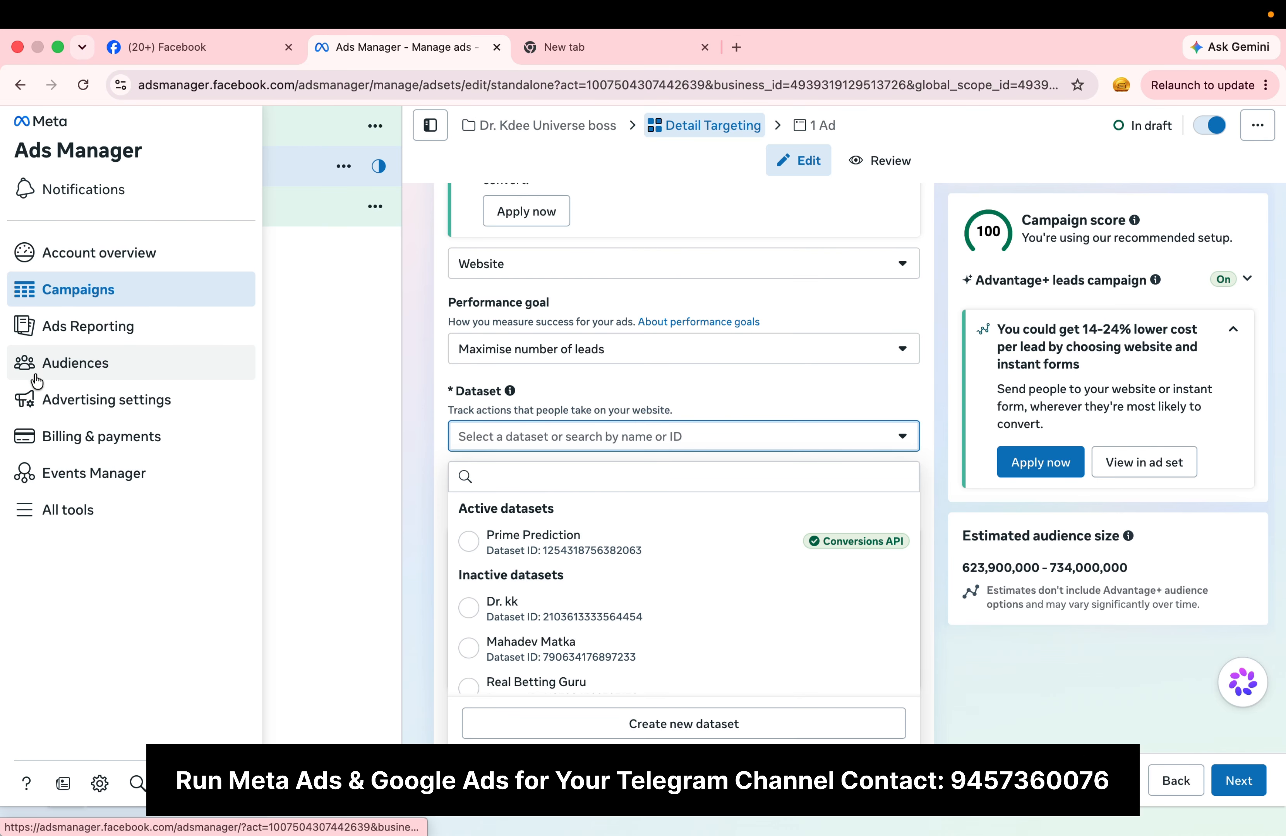
pyautogui.rightClick(128, 467)
pyautogui.click(224, 476)
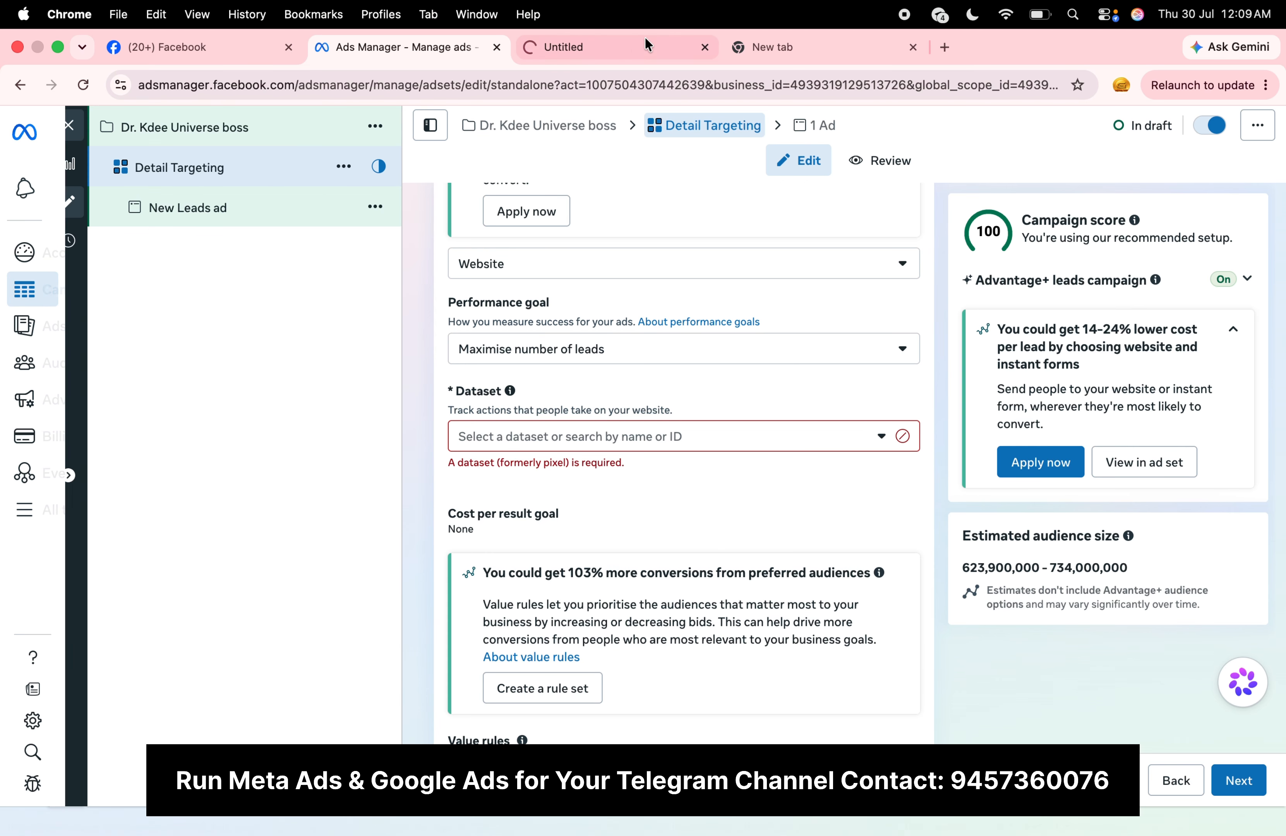
pyautogui.click(609, 46)
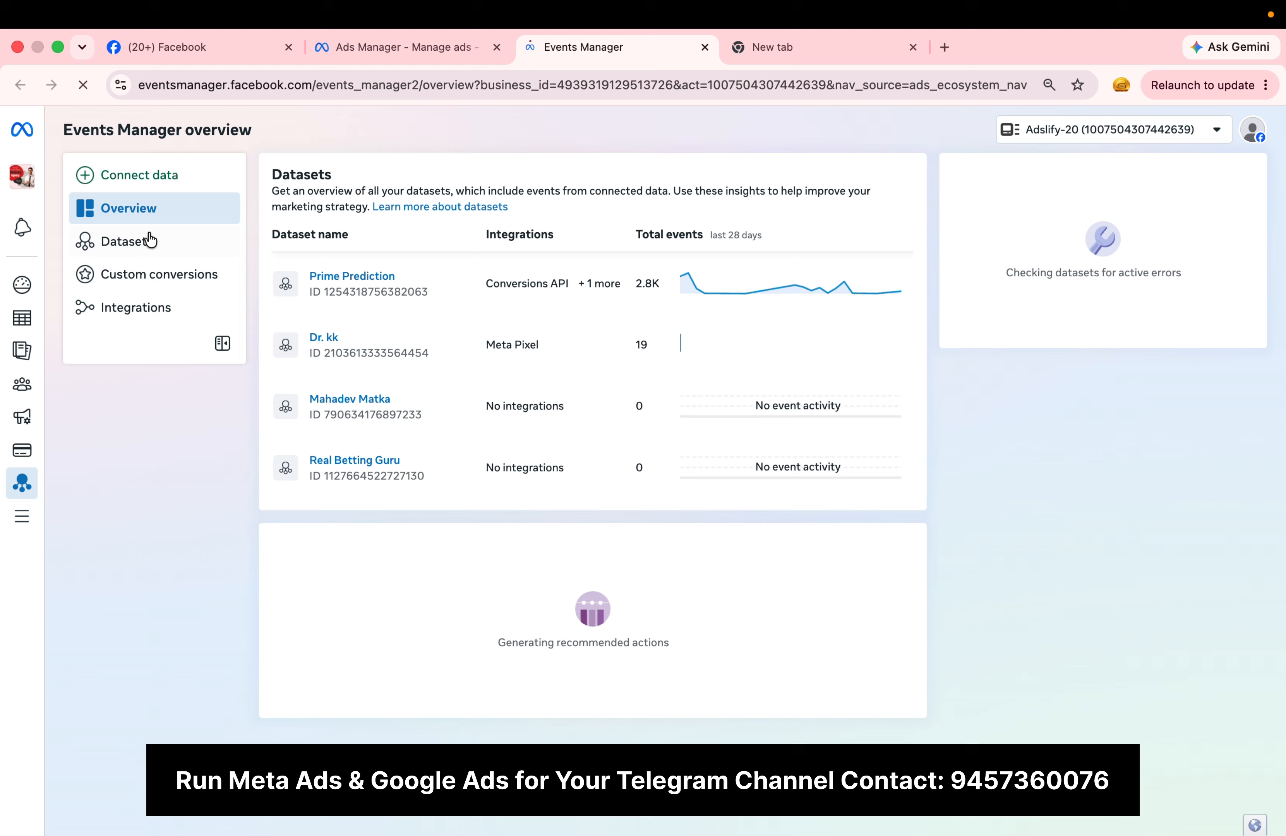
pyautogui.click(149, 243)
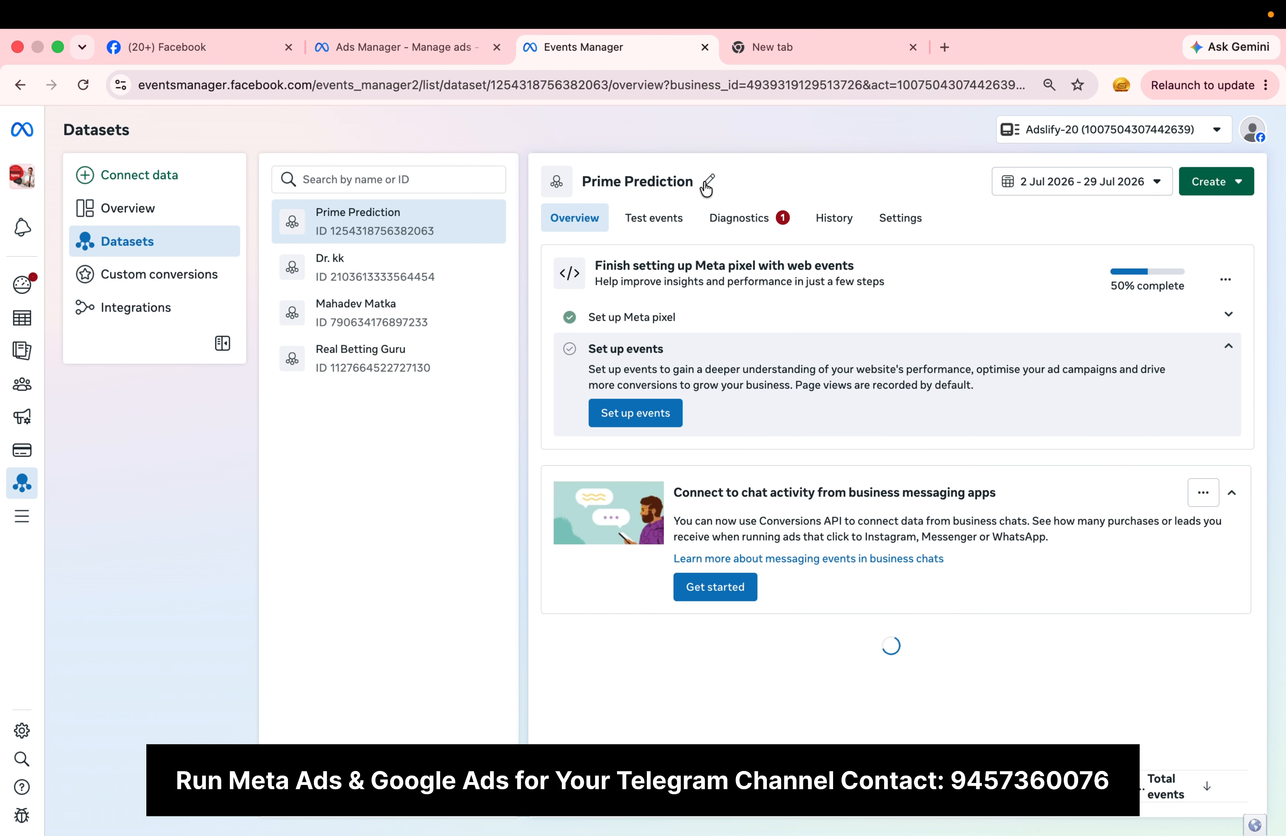
# Step: Rename the Prime Prediction dataset "Dr. kdee" and save the new name
pyautogui.click(705, 180)
pyautogui.press('super+a')
pyautogui.press('BackSpace')
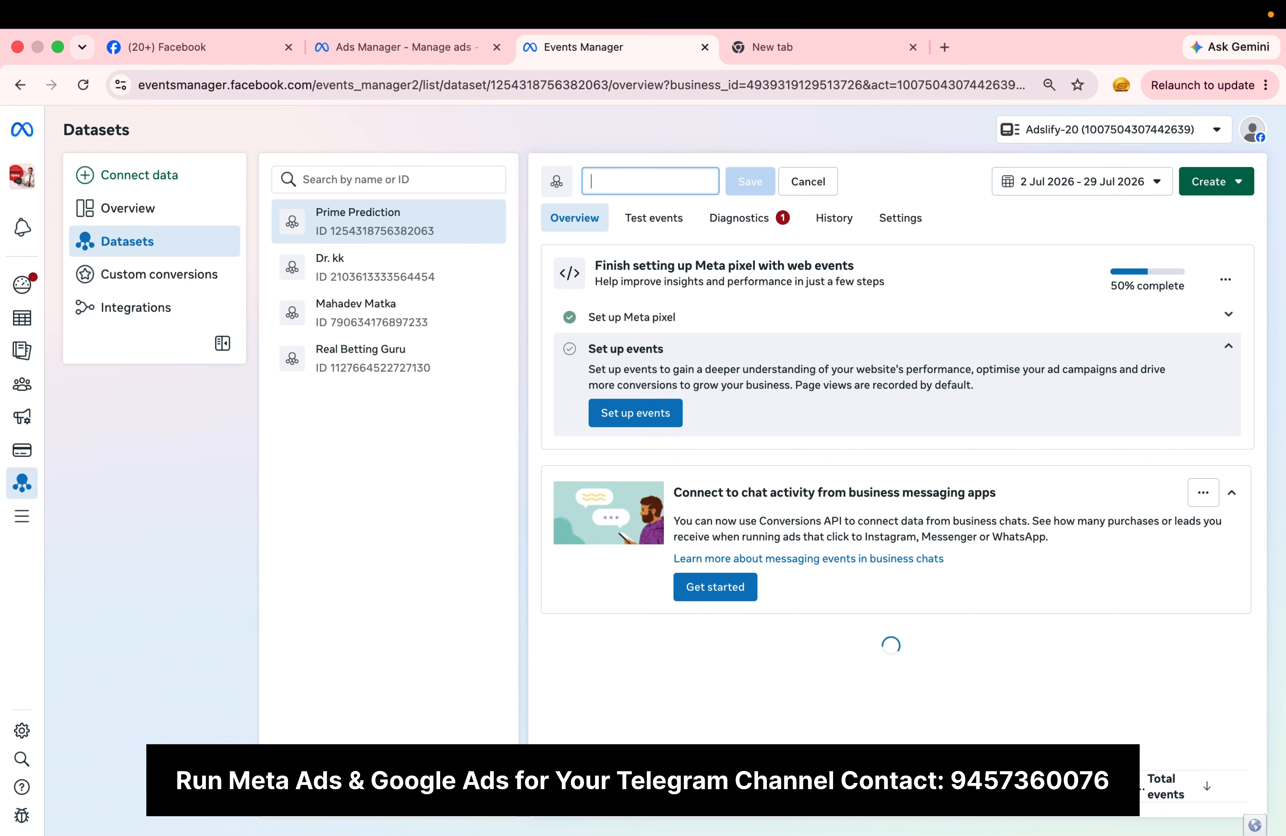
pyautogui.press('capslock')
pyautogui.write('DR')
pyautogui.press('BackSpace')
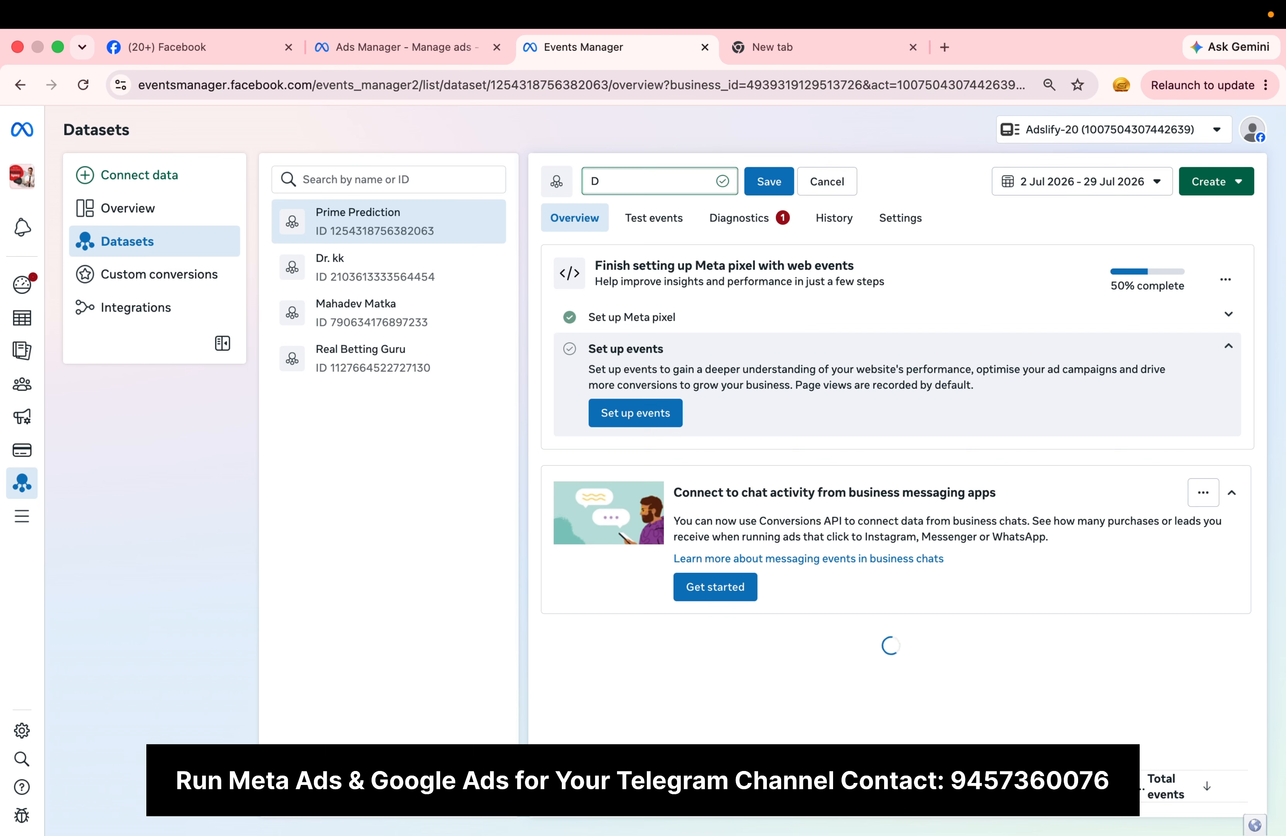
pyautogui.press('capslock')
pyautogui.write('r. kdee')
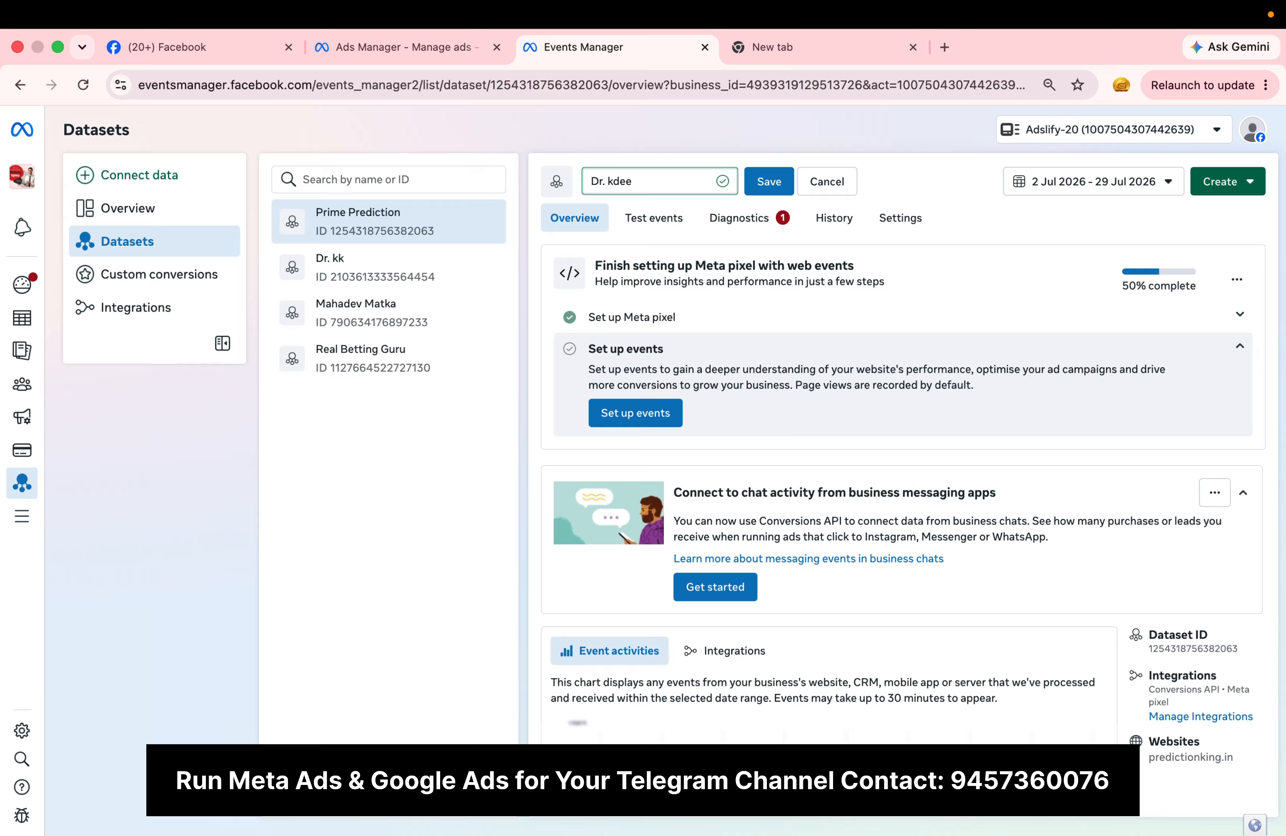
pyautogui.click(769, 182)
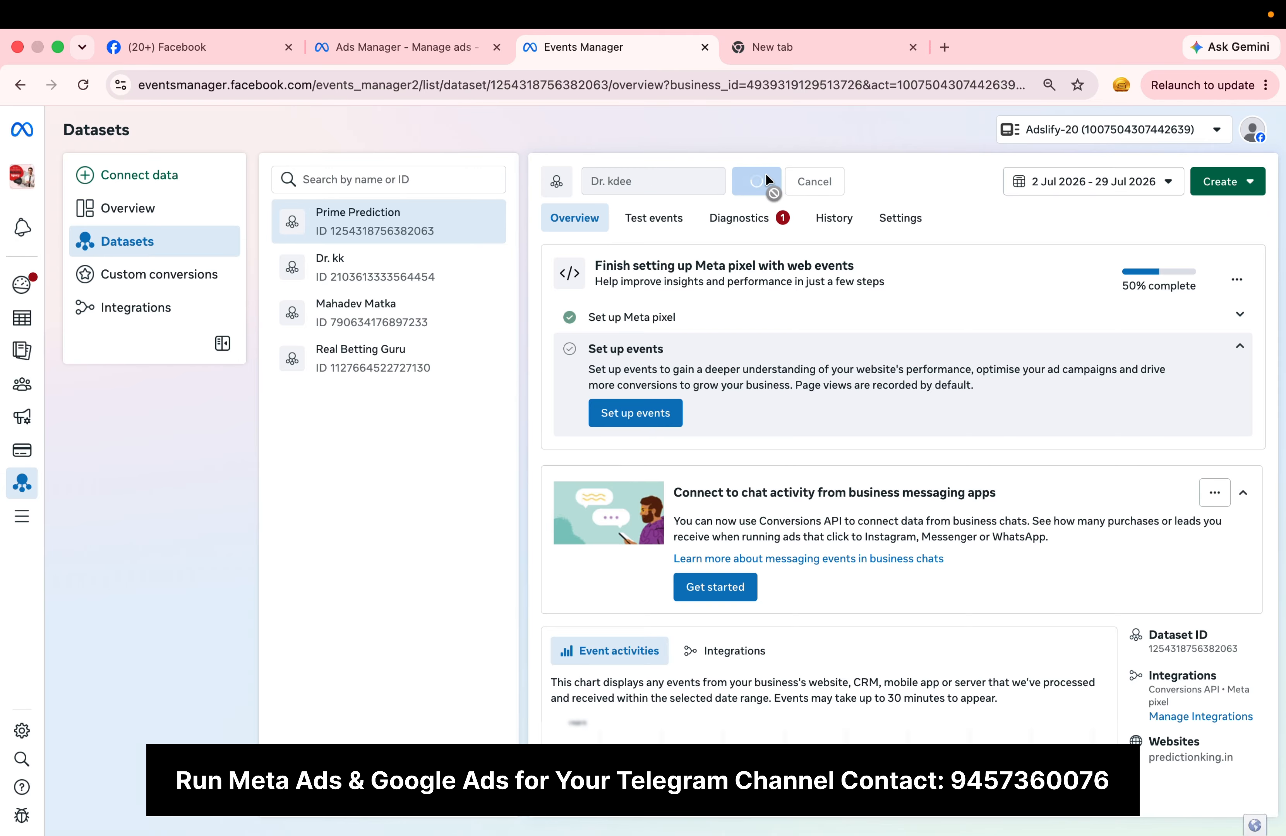
# Step: Return to Ads Manager, reload the Detail Targeting ad set and choose the active dataset "Dr. kdee"
pyautogui.click(459, 57)
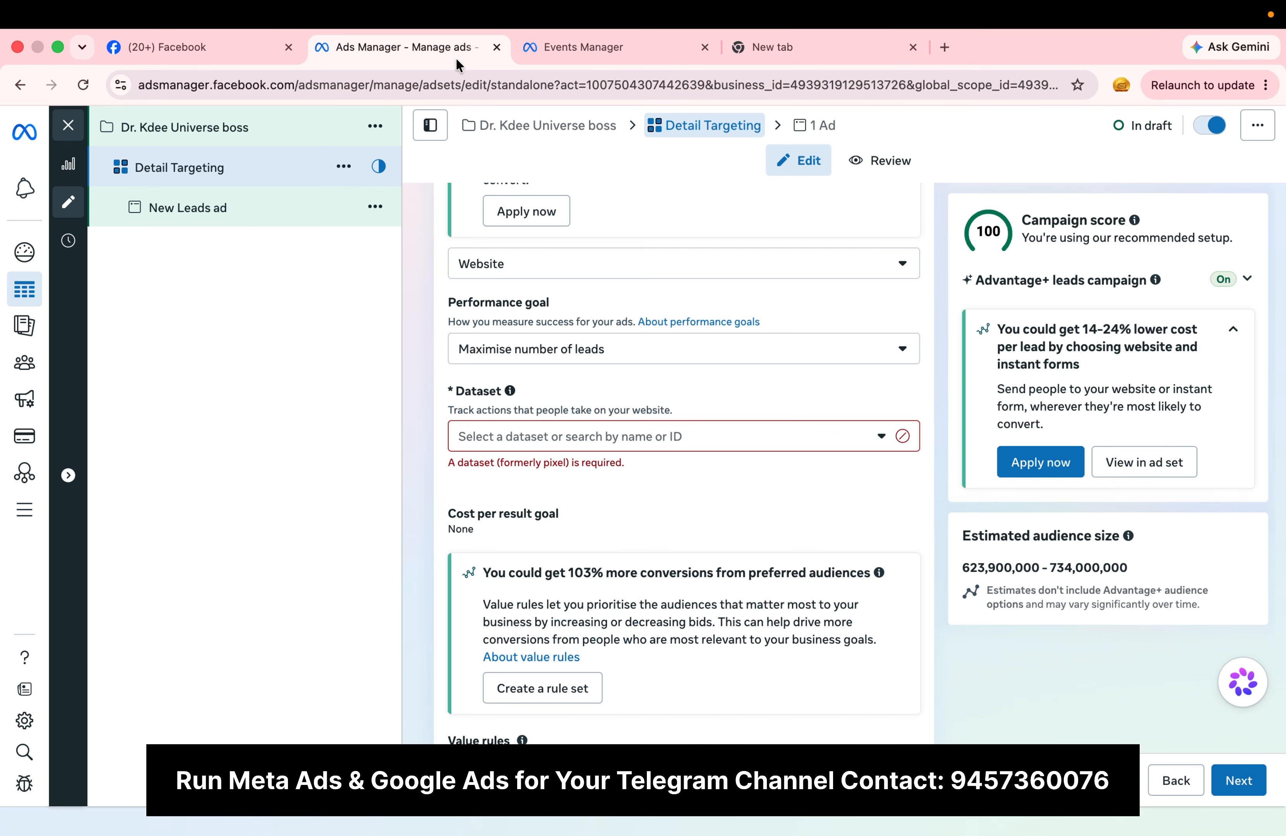
pyautogui.click(84, 84)
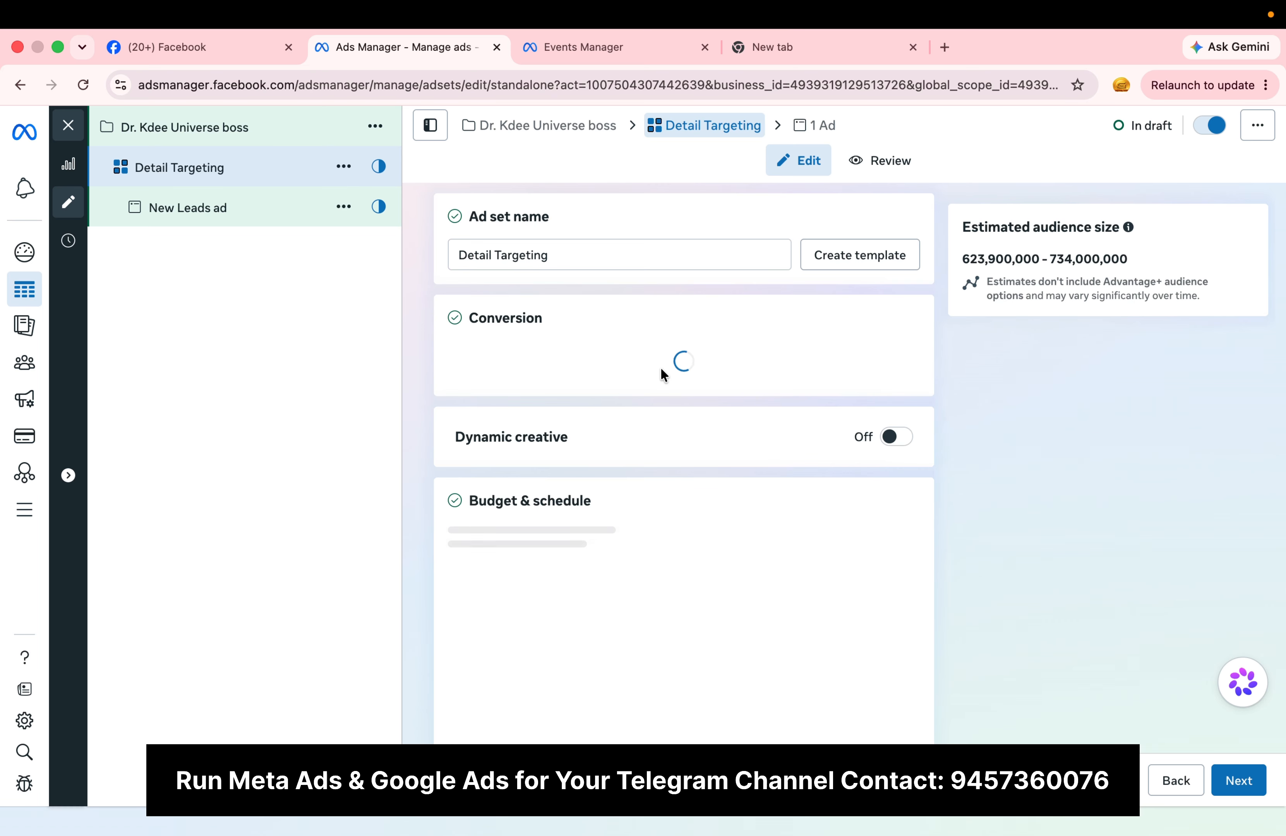
pyautogui.scroll(-6, 660, 367)
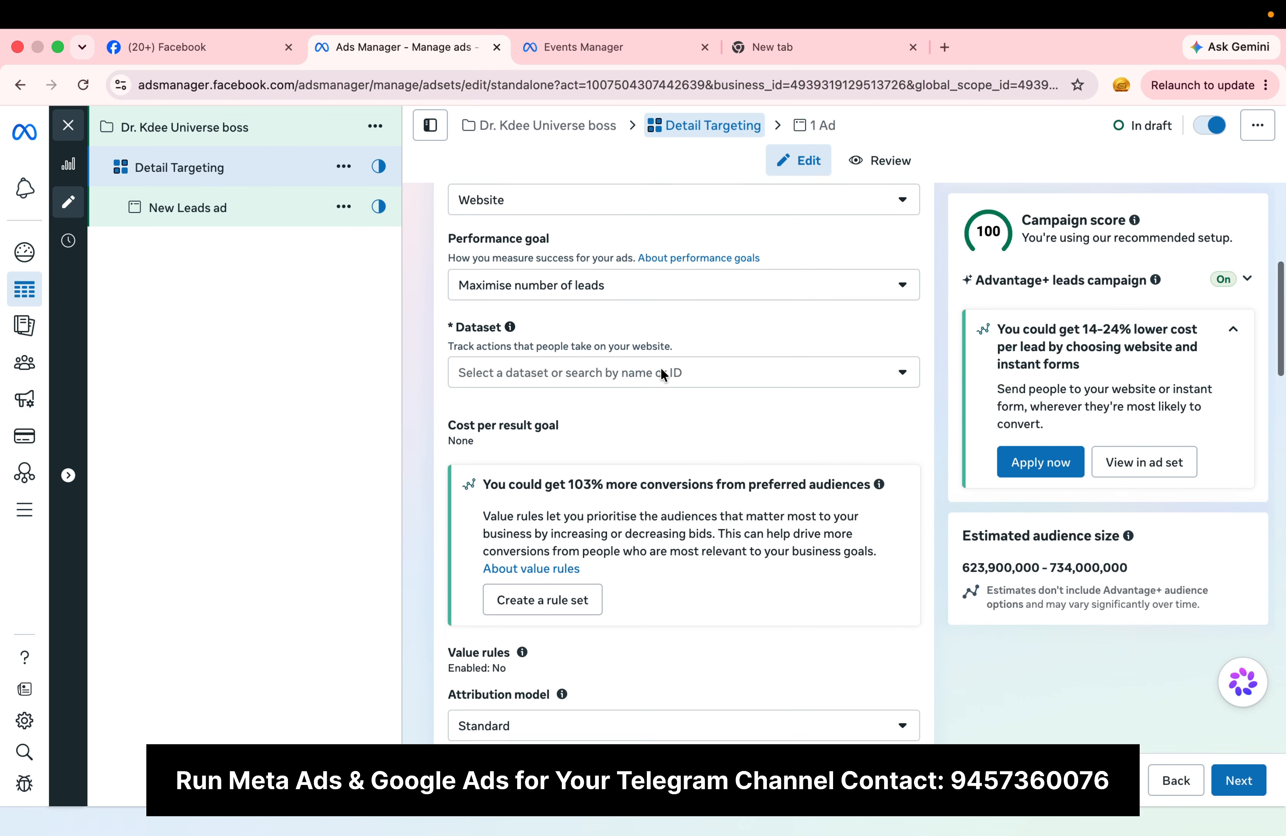
pyautogui.click(694, 348)
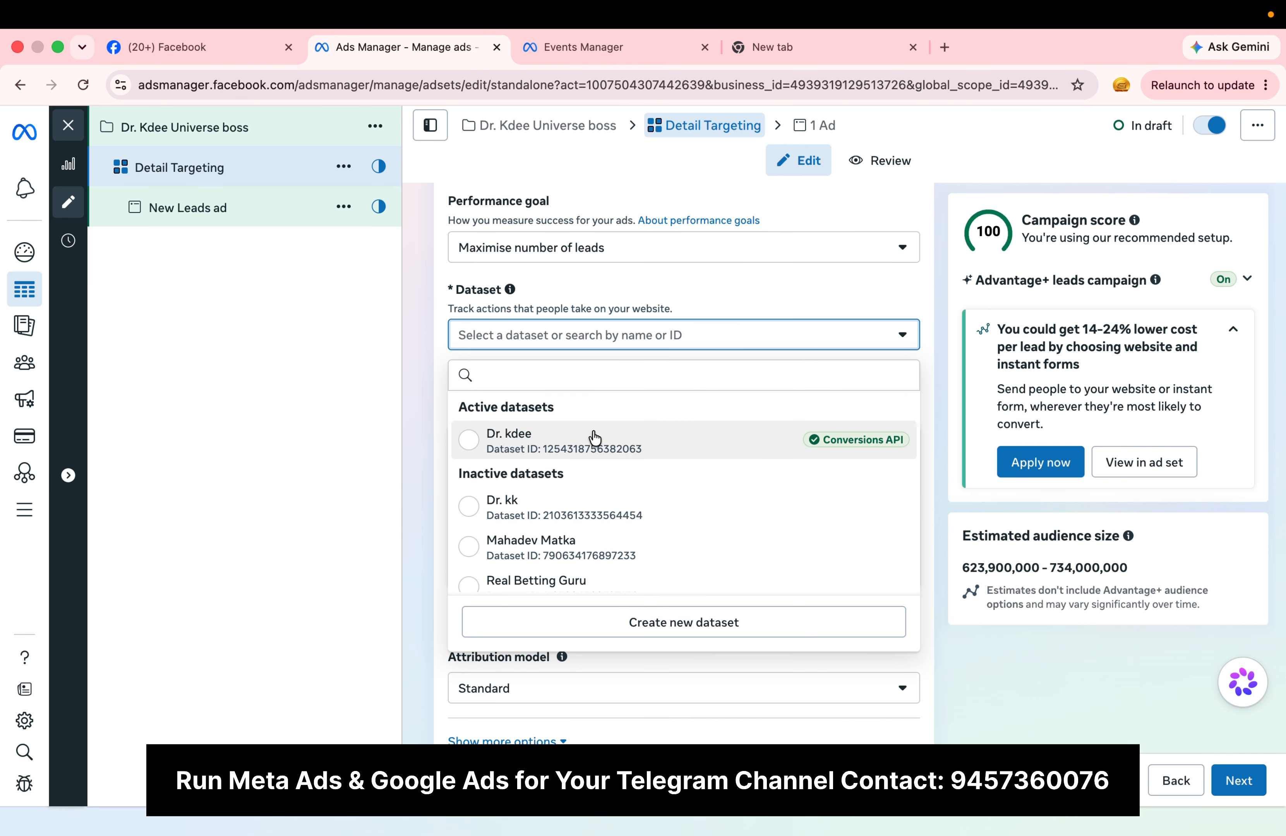
pyautogui.click(624, 449)
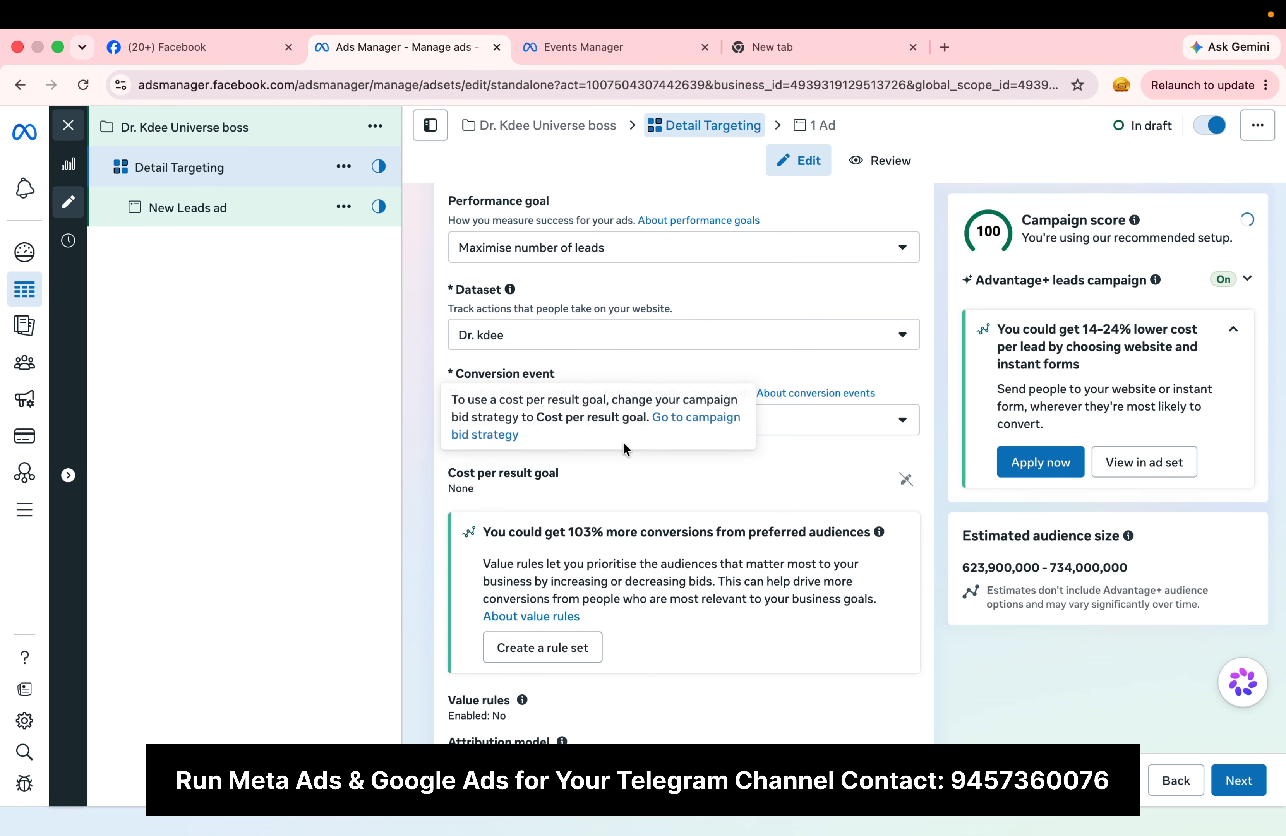
# Step: Choose Subscribe as the ad set's conversion event
pyautogui.click(890, 430)
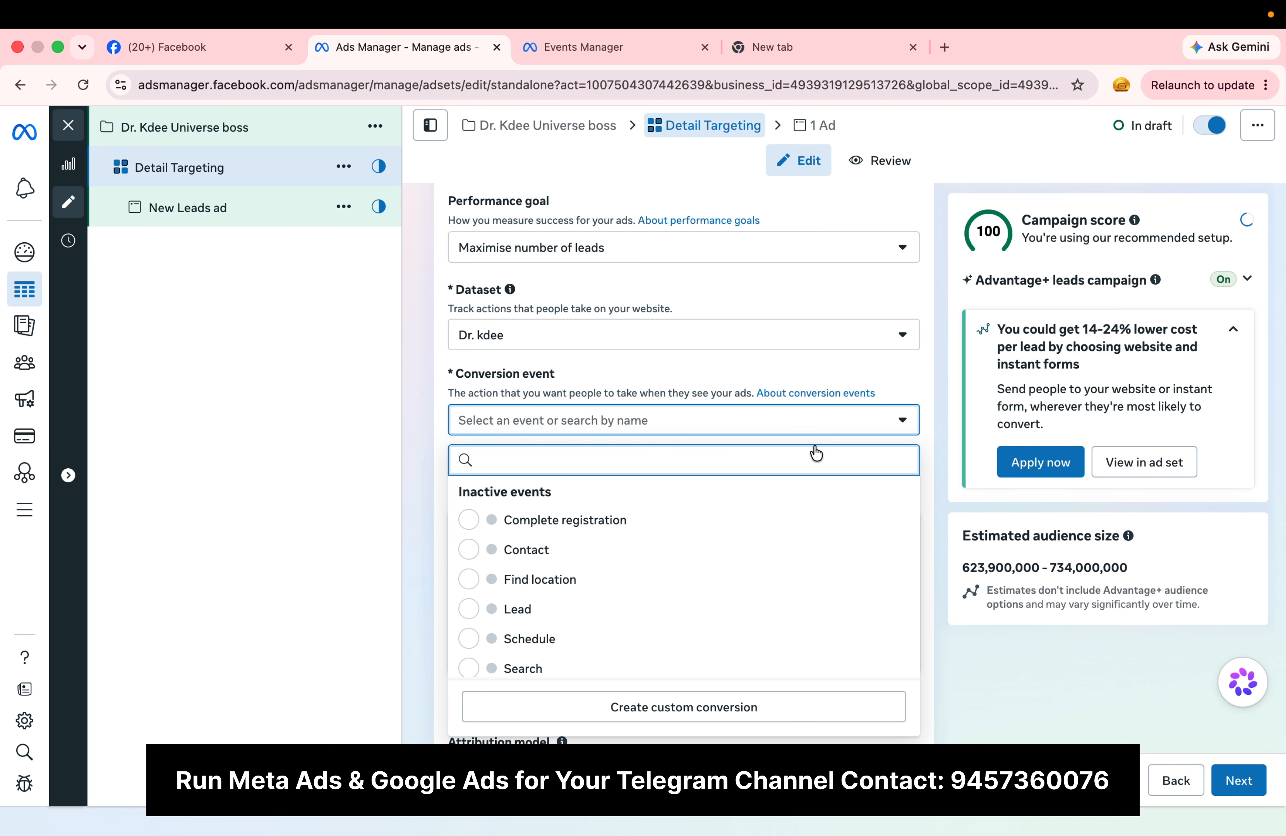
pyautogui.scroll(-3, 684, 640)
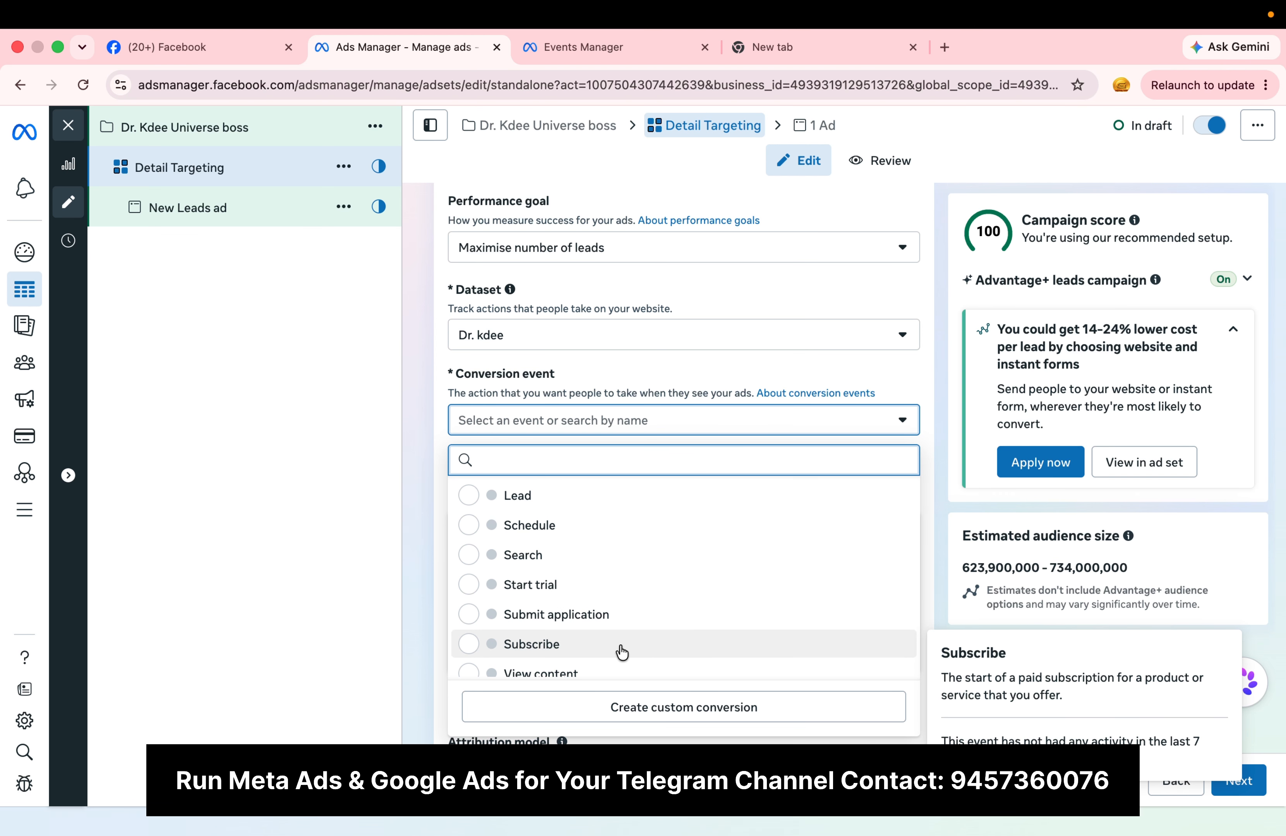
pyautogui.scroll(-1, 622, 652)
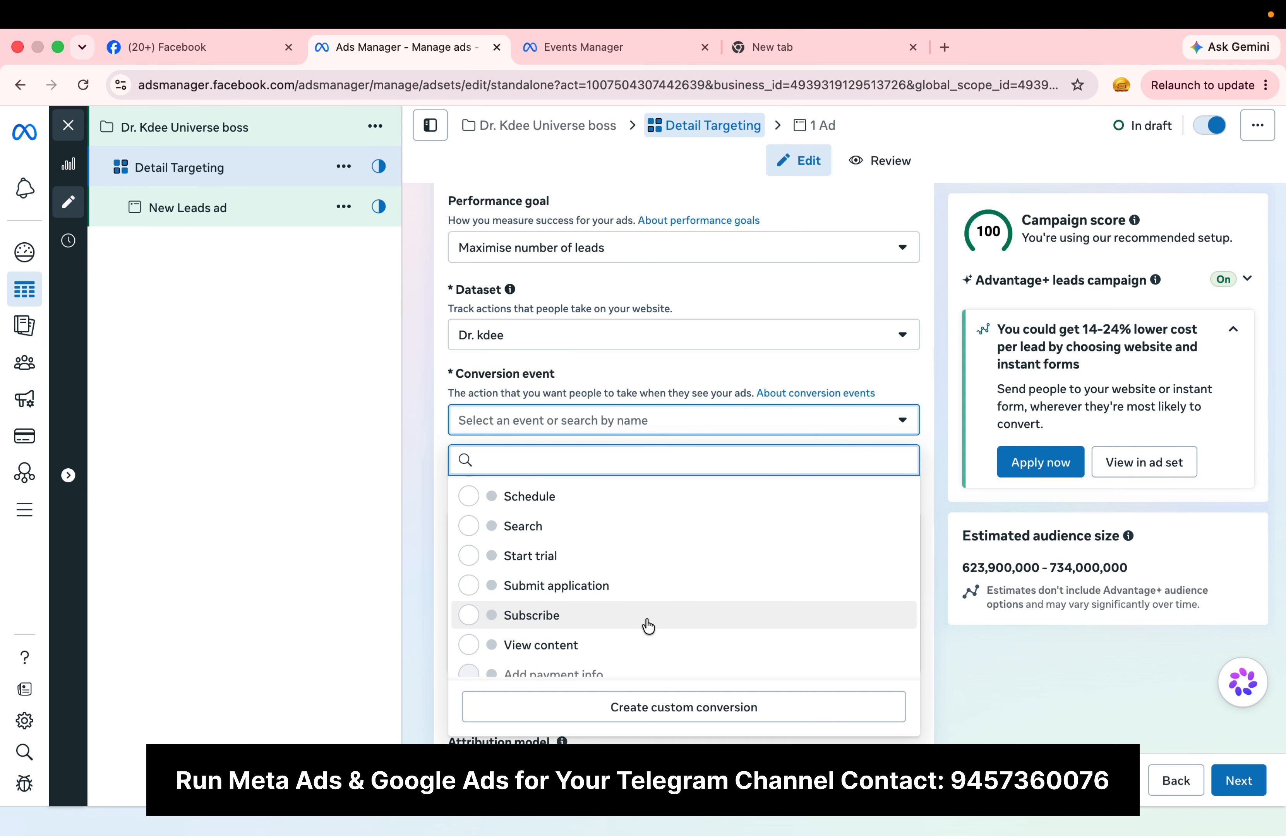
pyautogui.scroll(4, 692, 581)
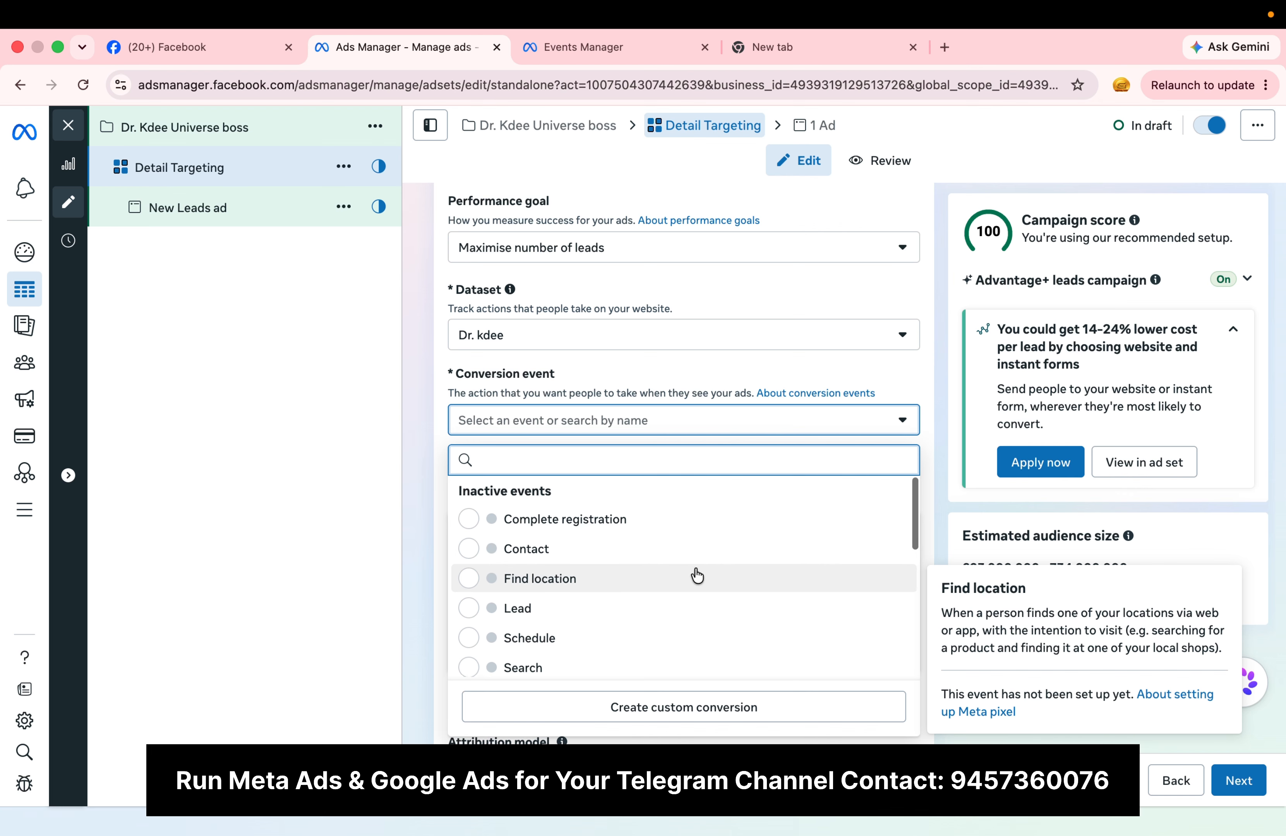
pyautogui.scroll(-3, 696, 577)
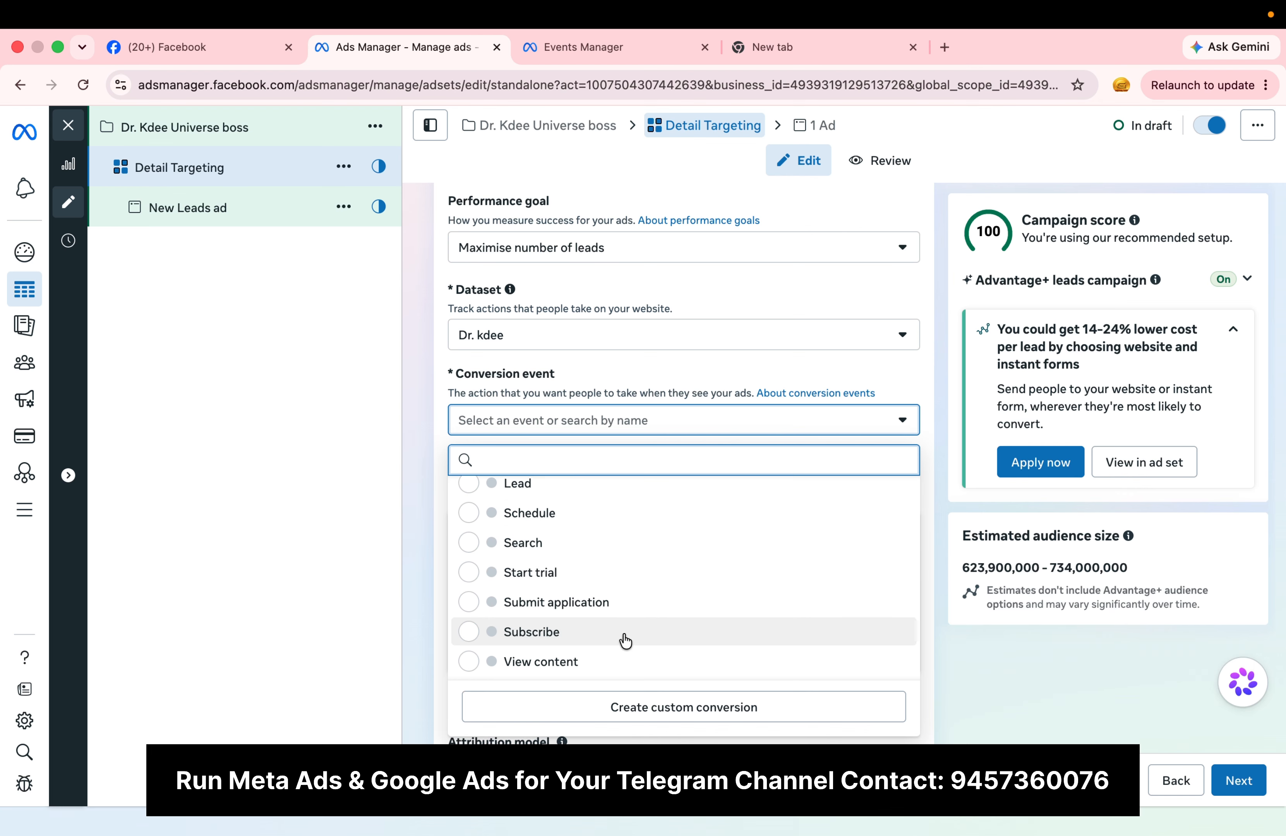
pyautogui.click(625, 632)
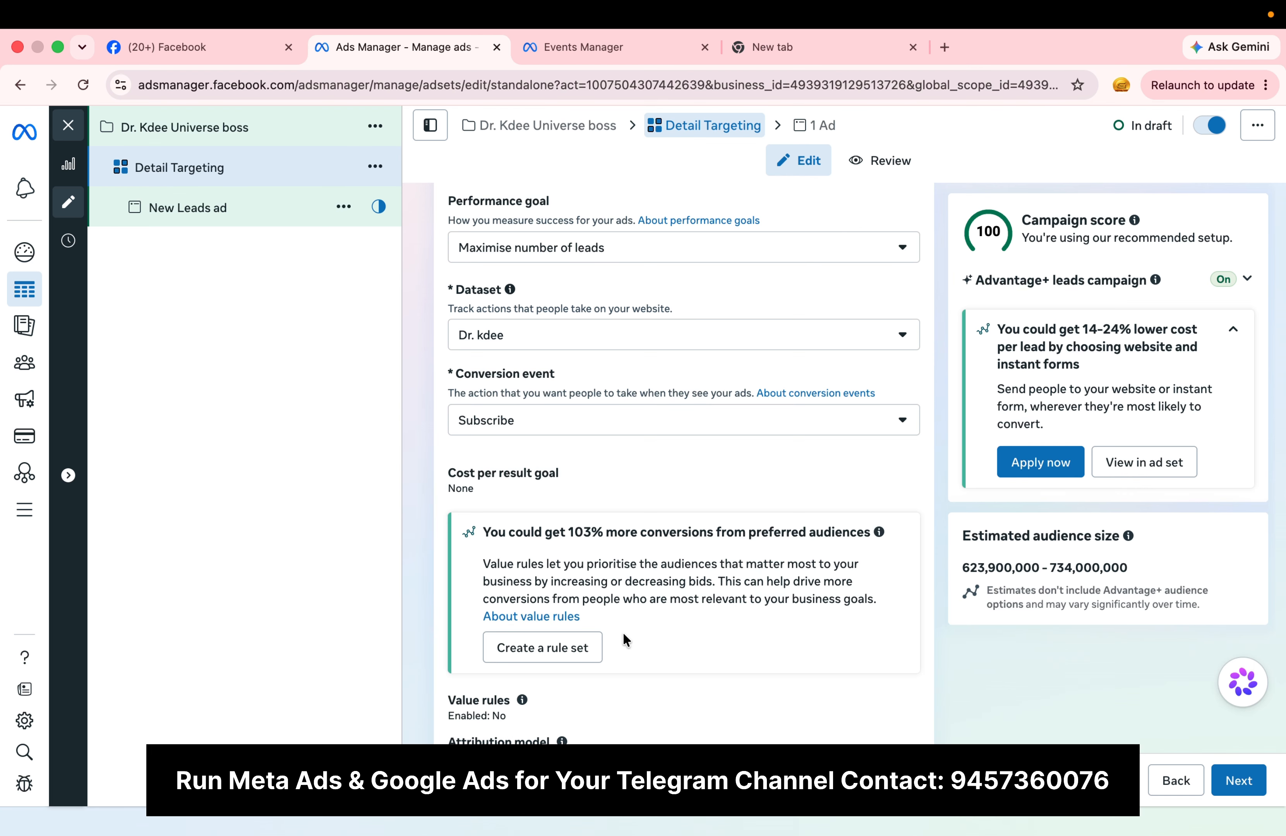
# Step: Set the ad set's daily budget to ₹300
pyautogui.scroll(-2, 624, 640)
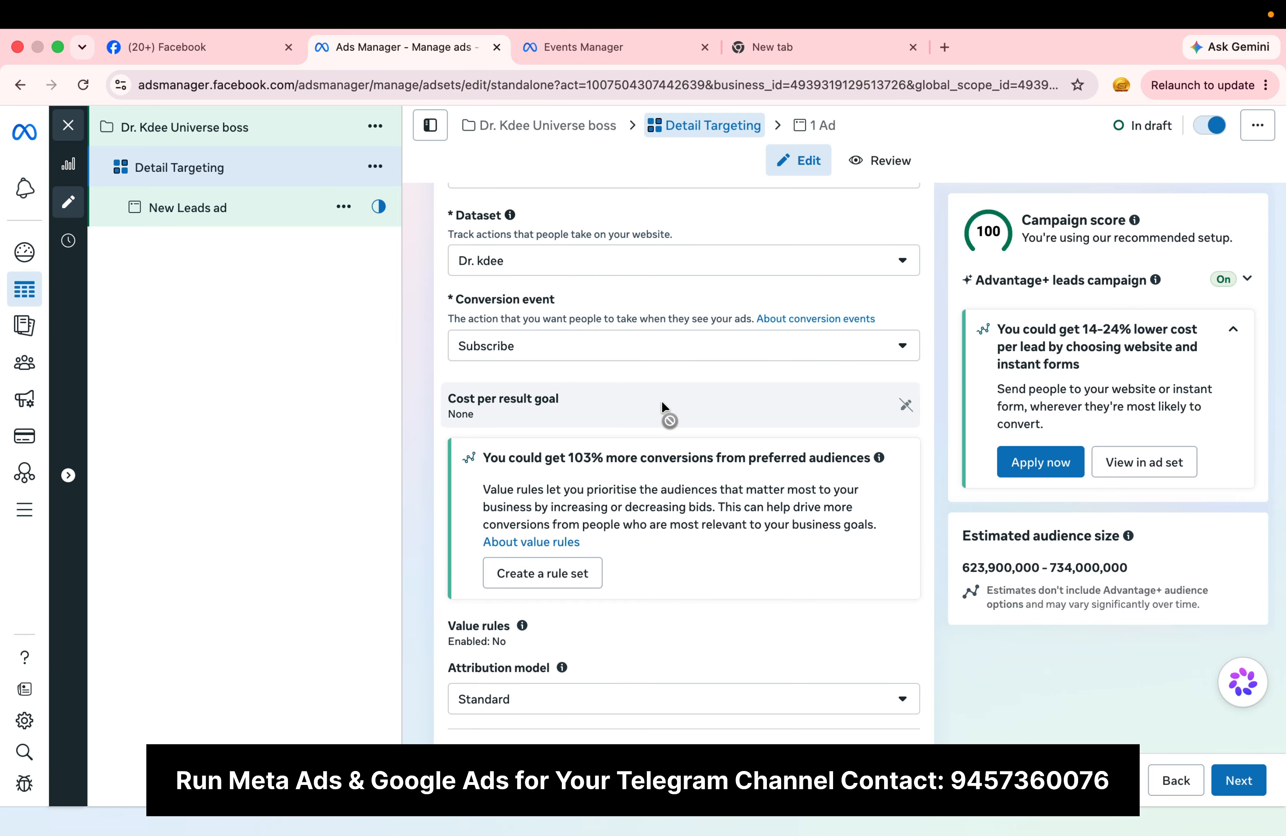
pyautogui.scroll(-4, 728, 570)
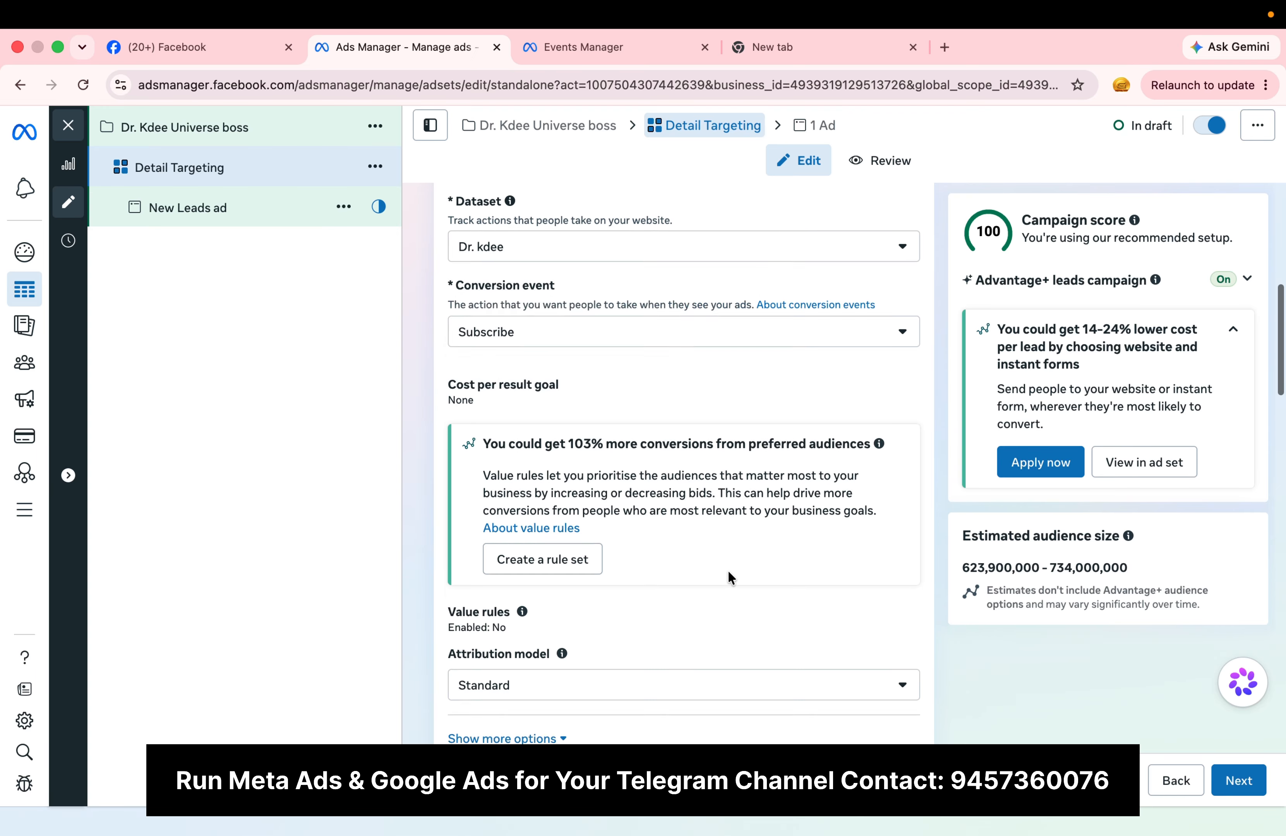
pyautogui.scroll(-5, 728, 570)
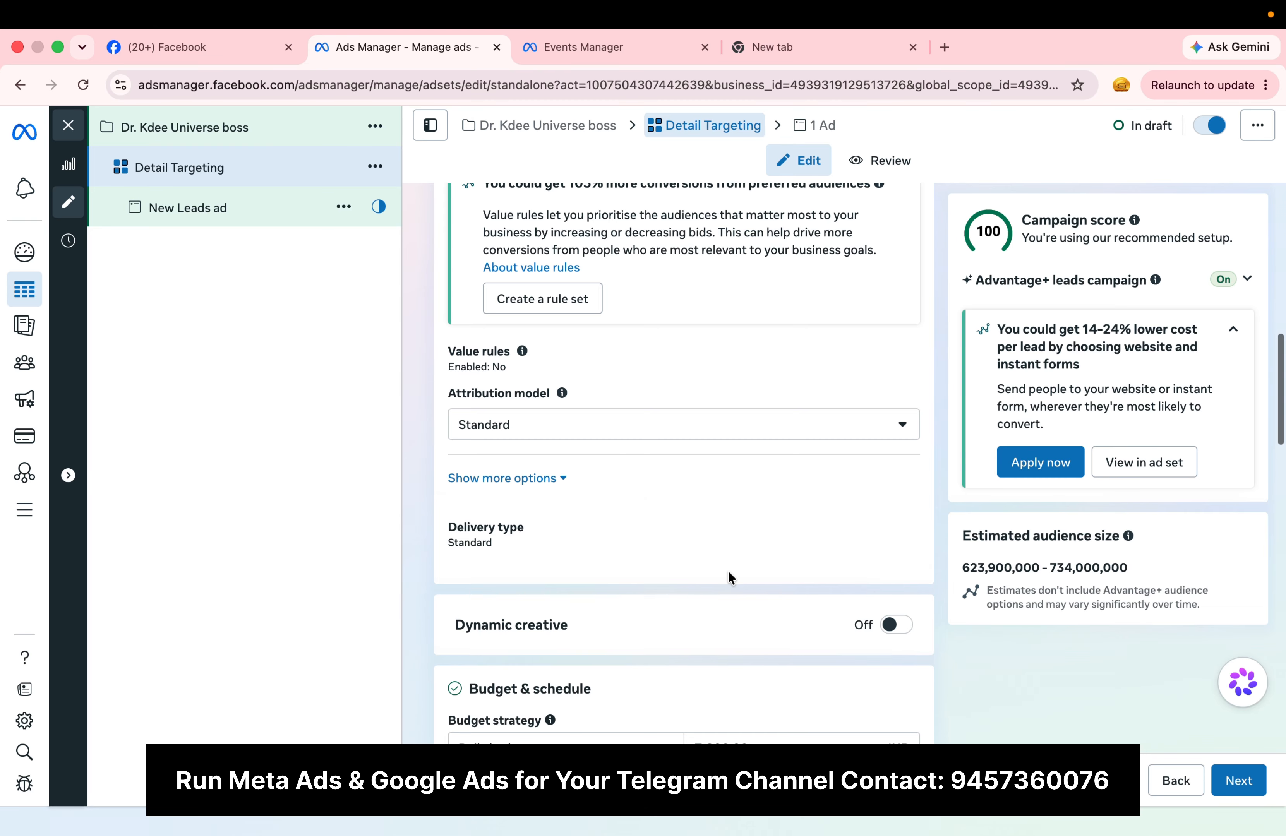
pyautogui.scroll(2, 728, 570)
pyautogui.click(540, 442)
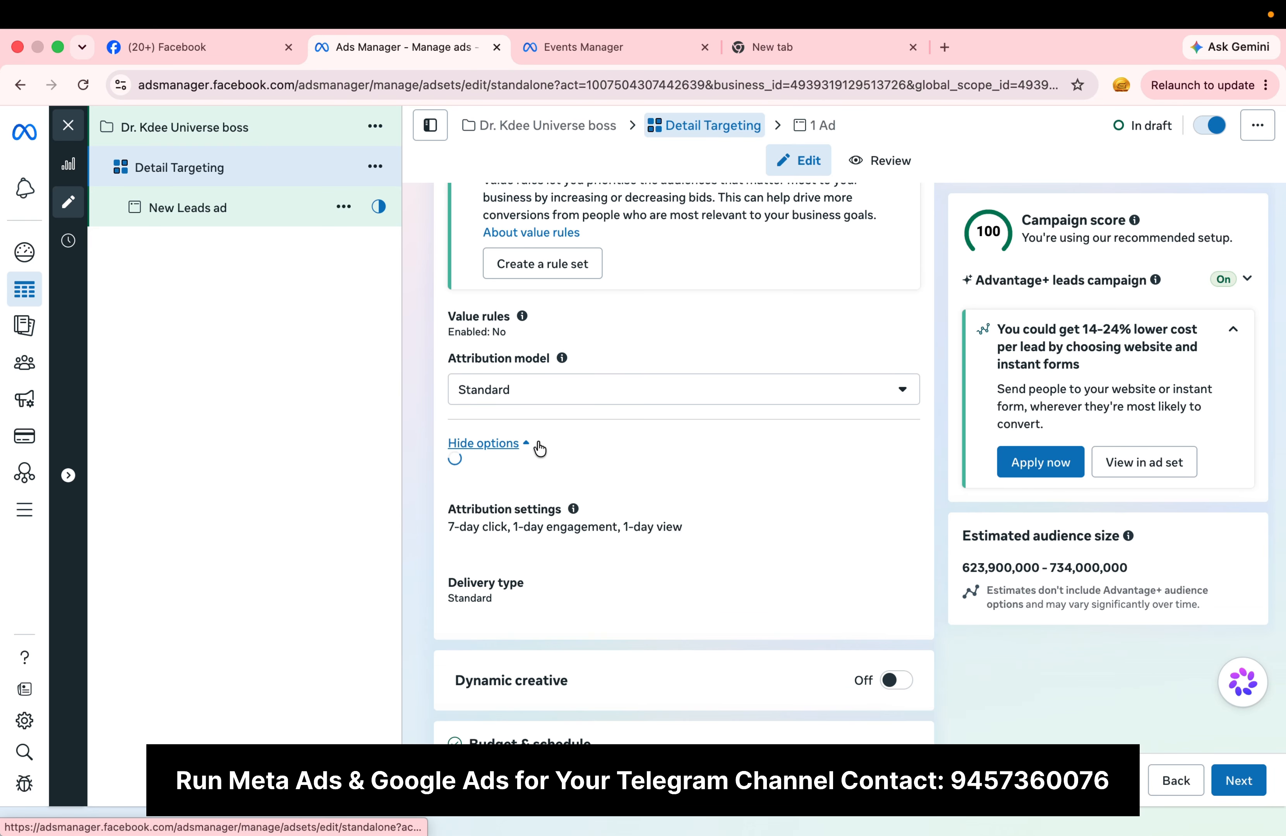
pyautogui.click(494, 443)
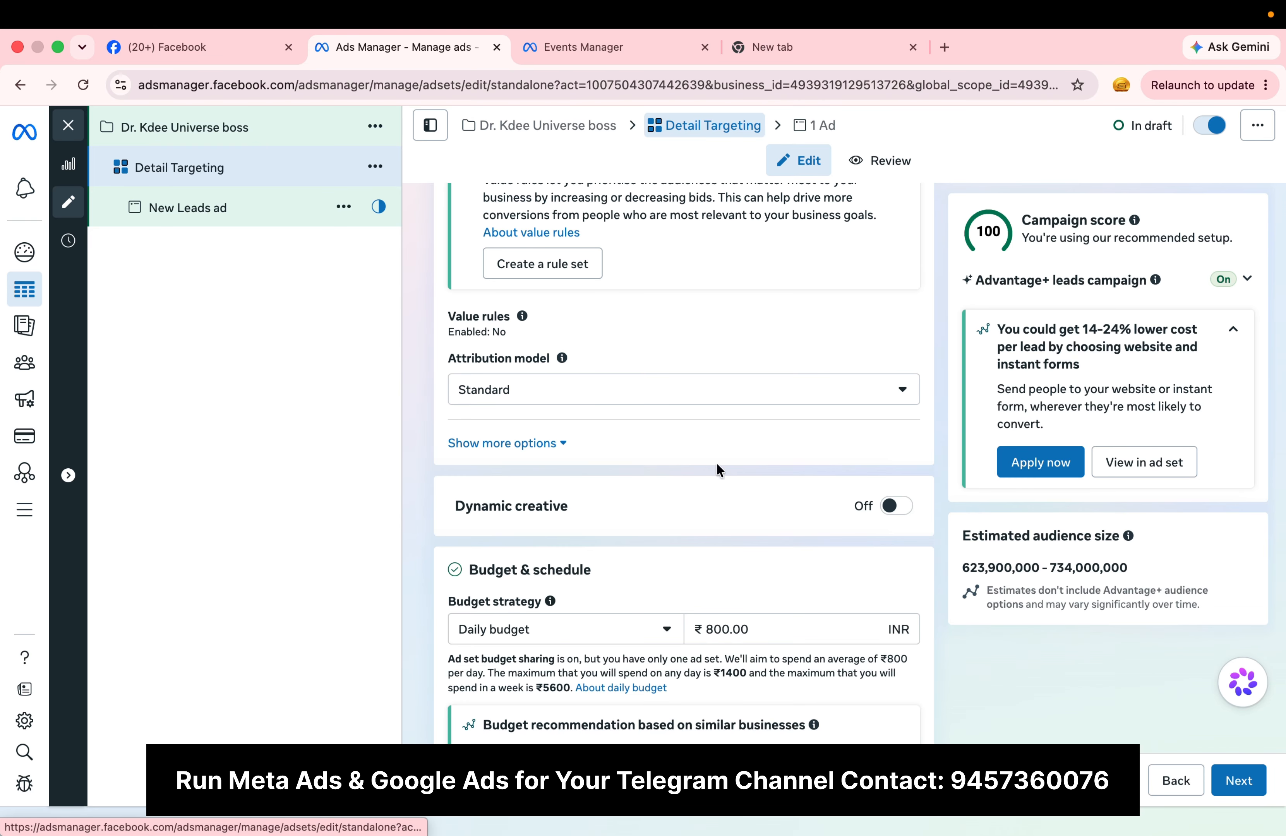
pyautogui.scroll(-3, 704, 566)
pyautogui.scroll(-2, 704, 566)
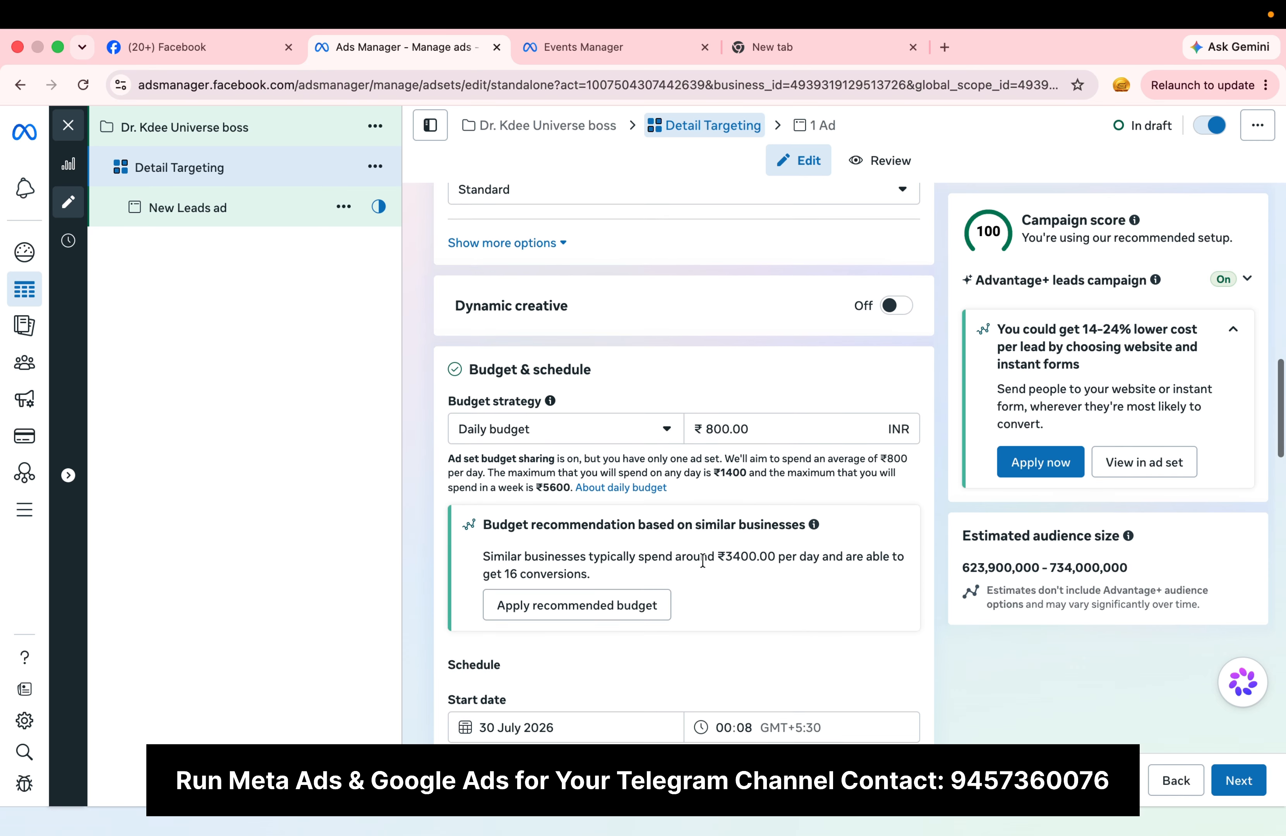
pyautogui.click(713, 423)
pyautogui.press('BackSpace')
pyautogui.write('3')
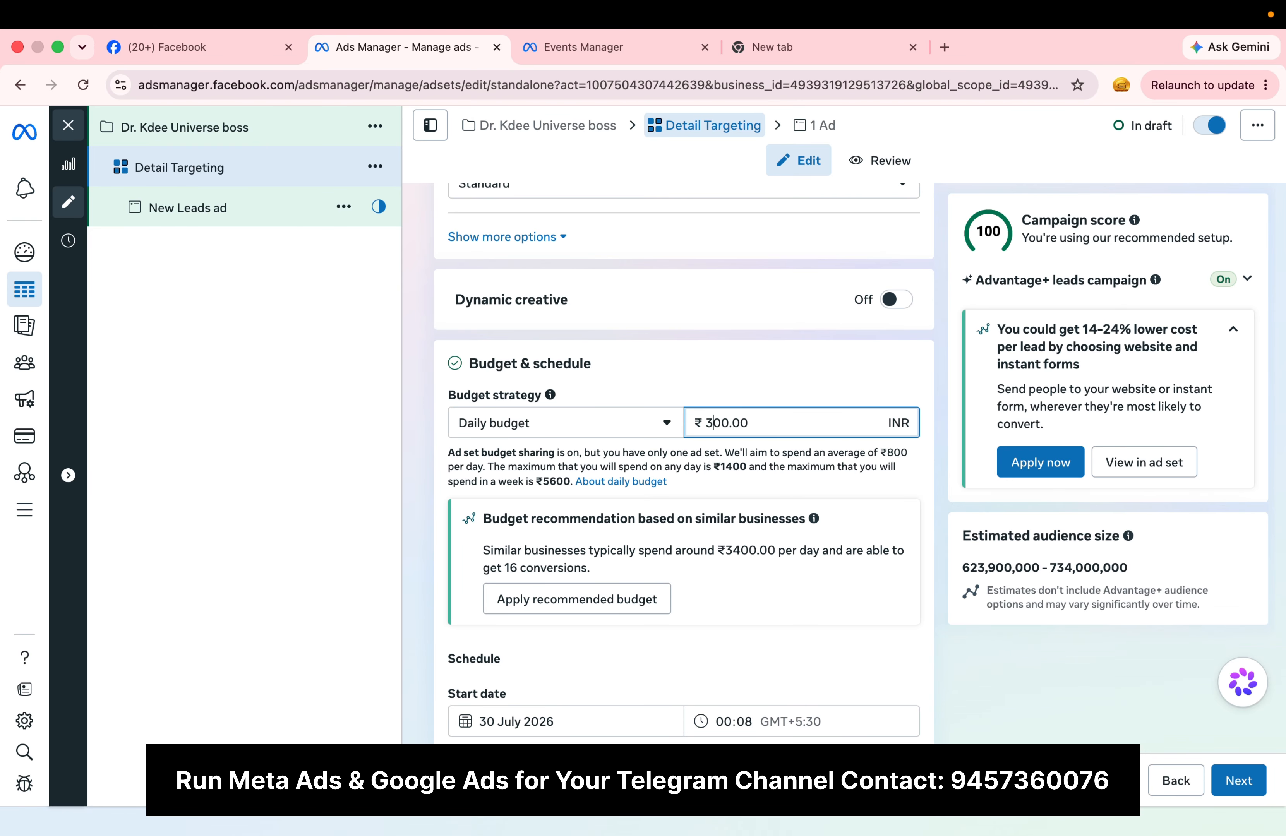
pyautogui.click(905, 363)
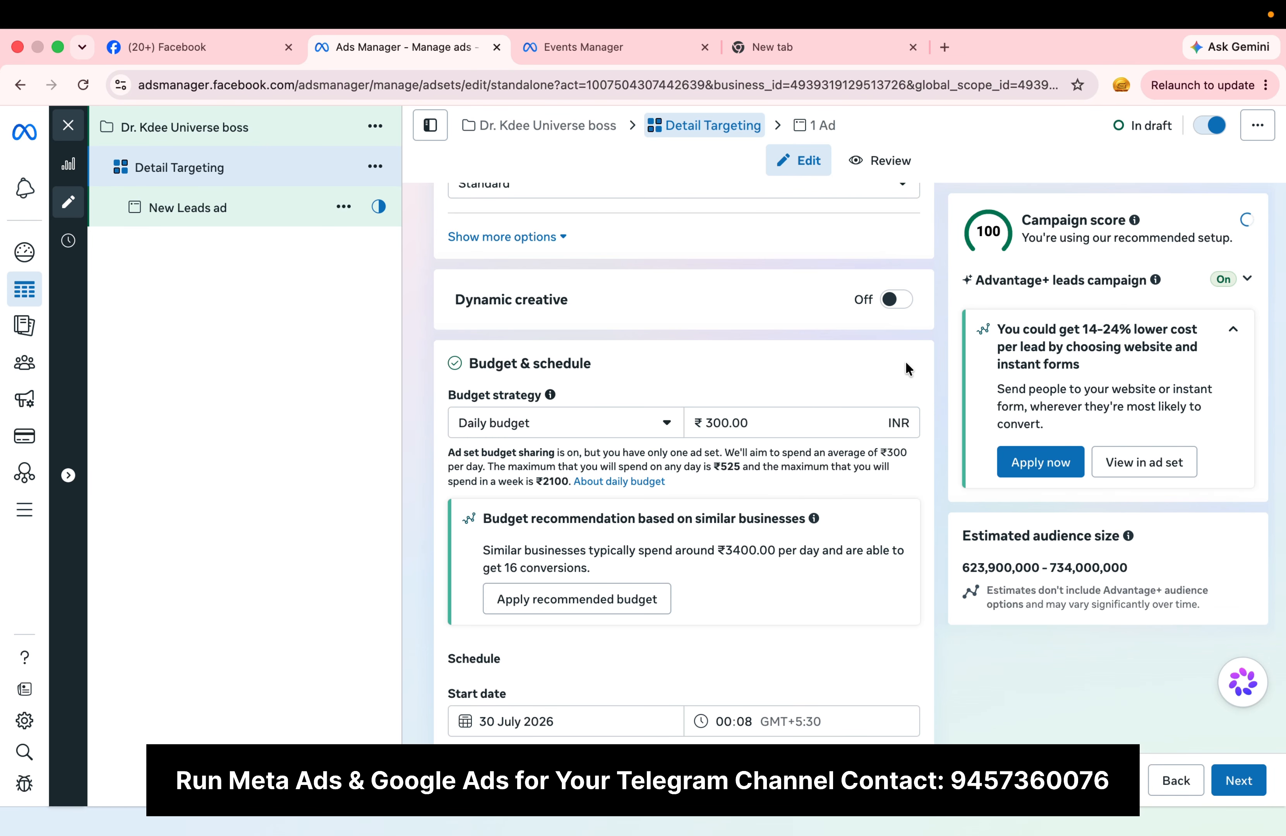
# Step: Examine the additional schedule settings and expand the extra audience controls below the locations
pyautogui.scroll(-5, 690, 540)
pyautogui.scroll(-2, 690, 540)
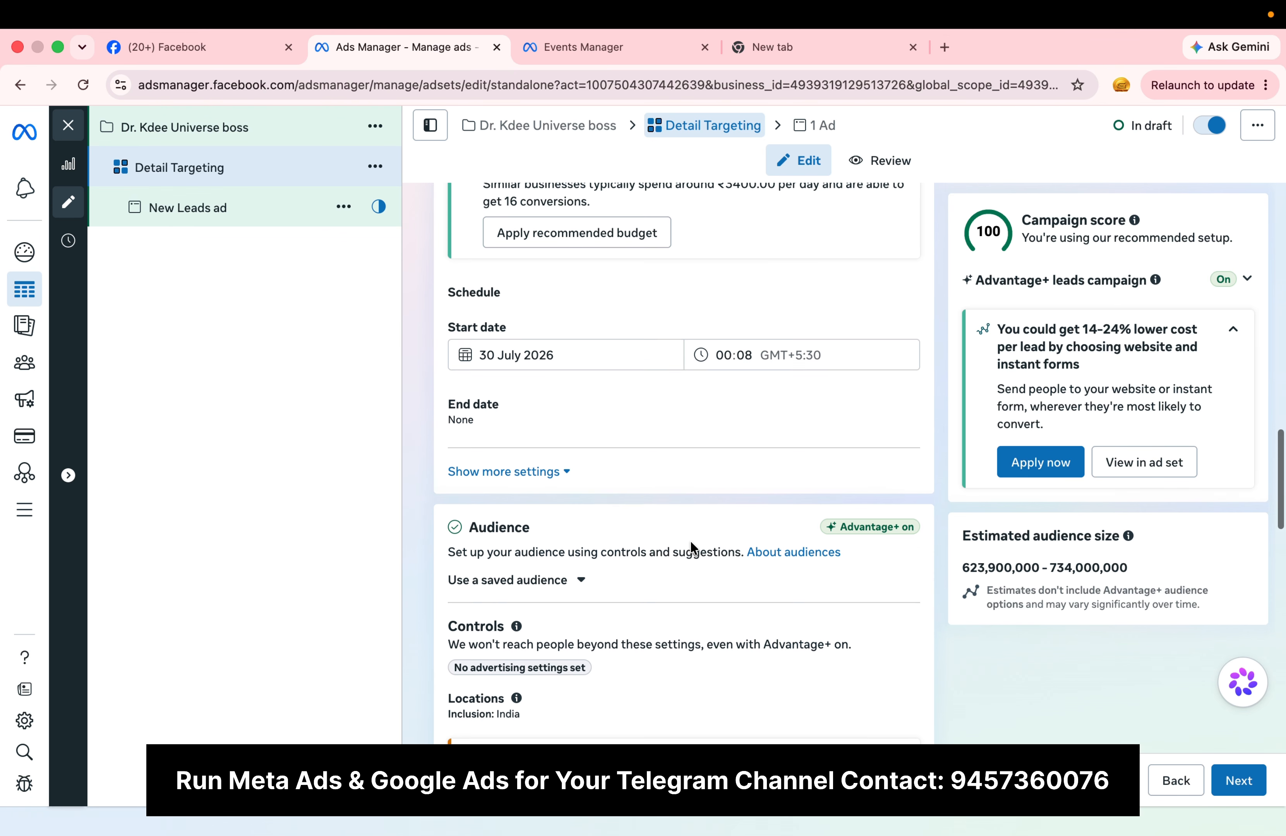
pyautogui.click(546, 417)
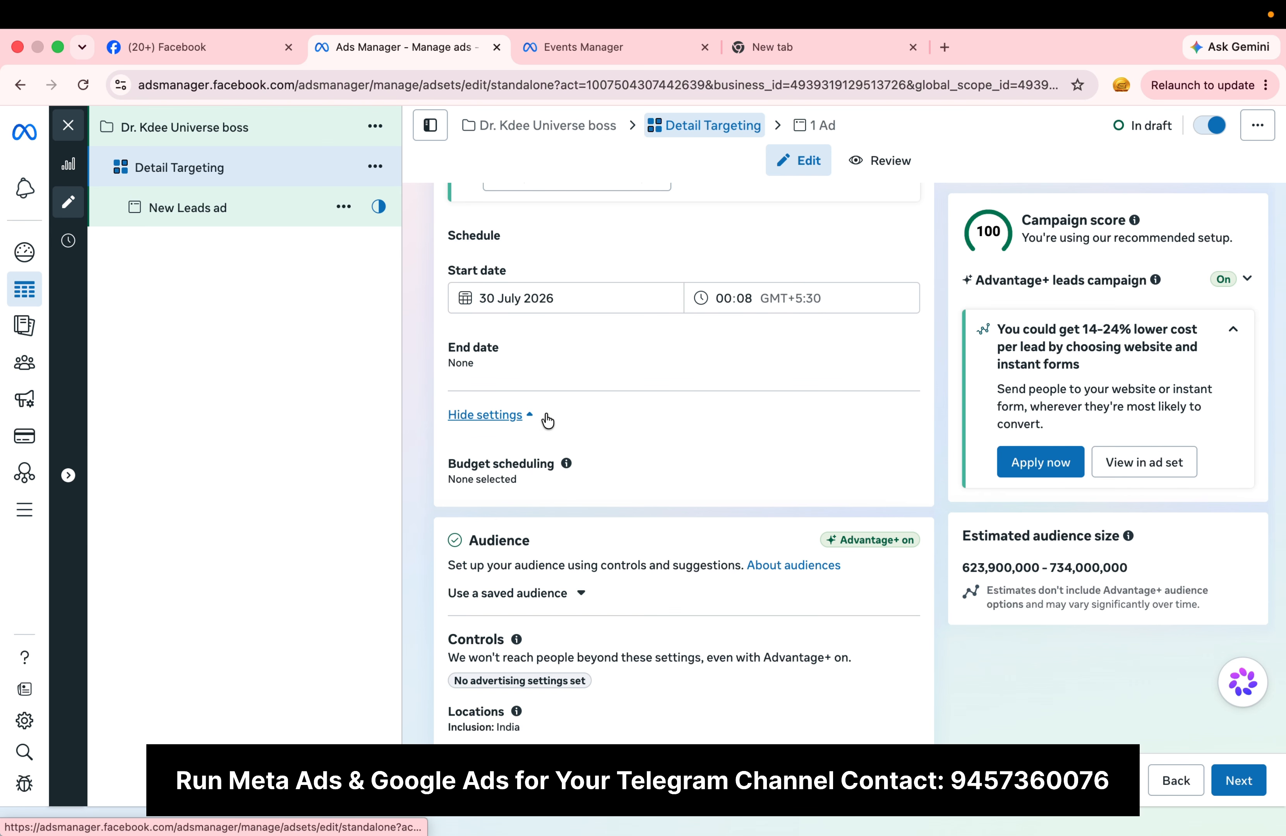
pyautogui.click(518, 419)
pyautogui.scroll(-3, 708, 505)
pyautogui.scroll(1, 709, 512)
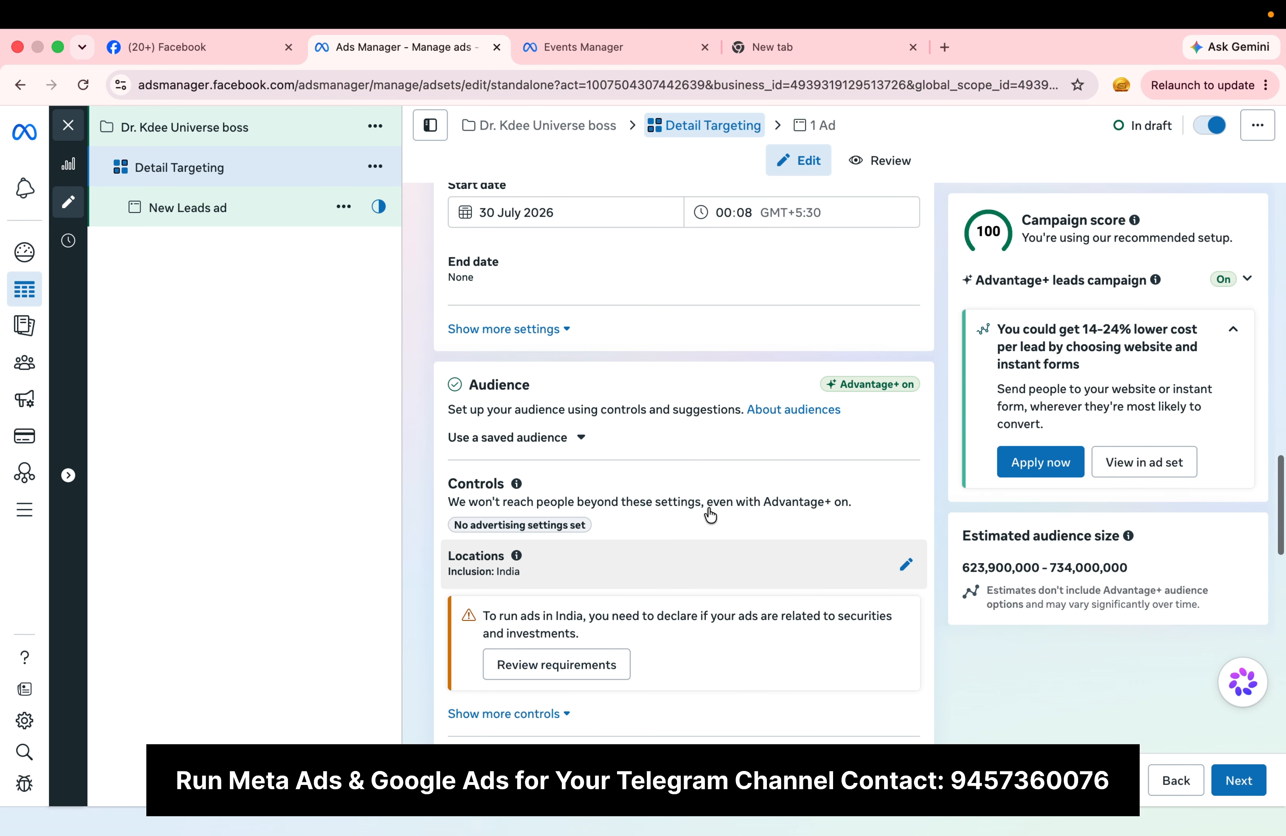
pyautogui.scroll(-3, 709, 512)
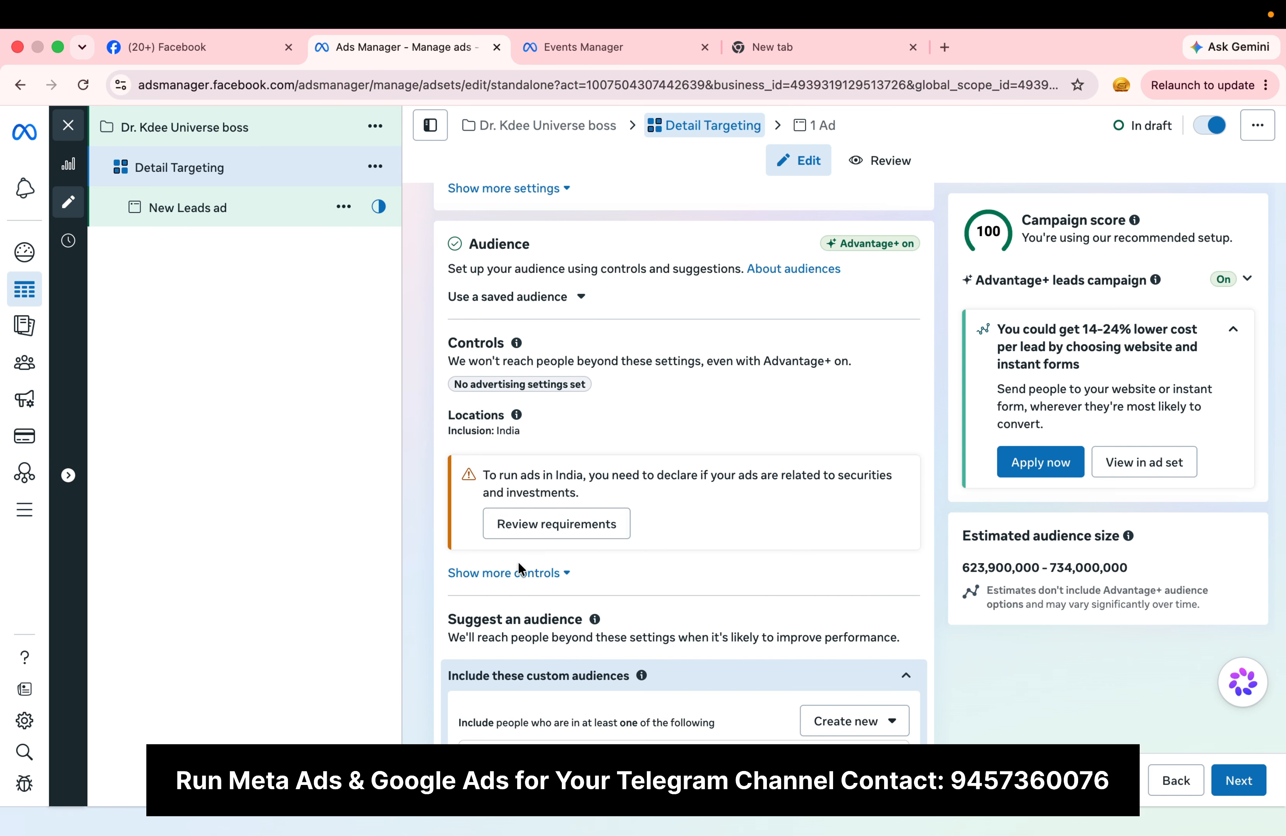
pyautogui.click(511, 573)
pyautogui.scroll(-4, 692, 587)
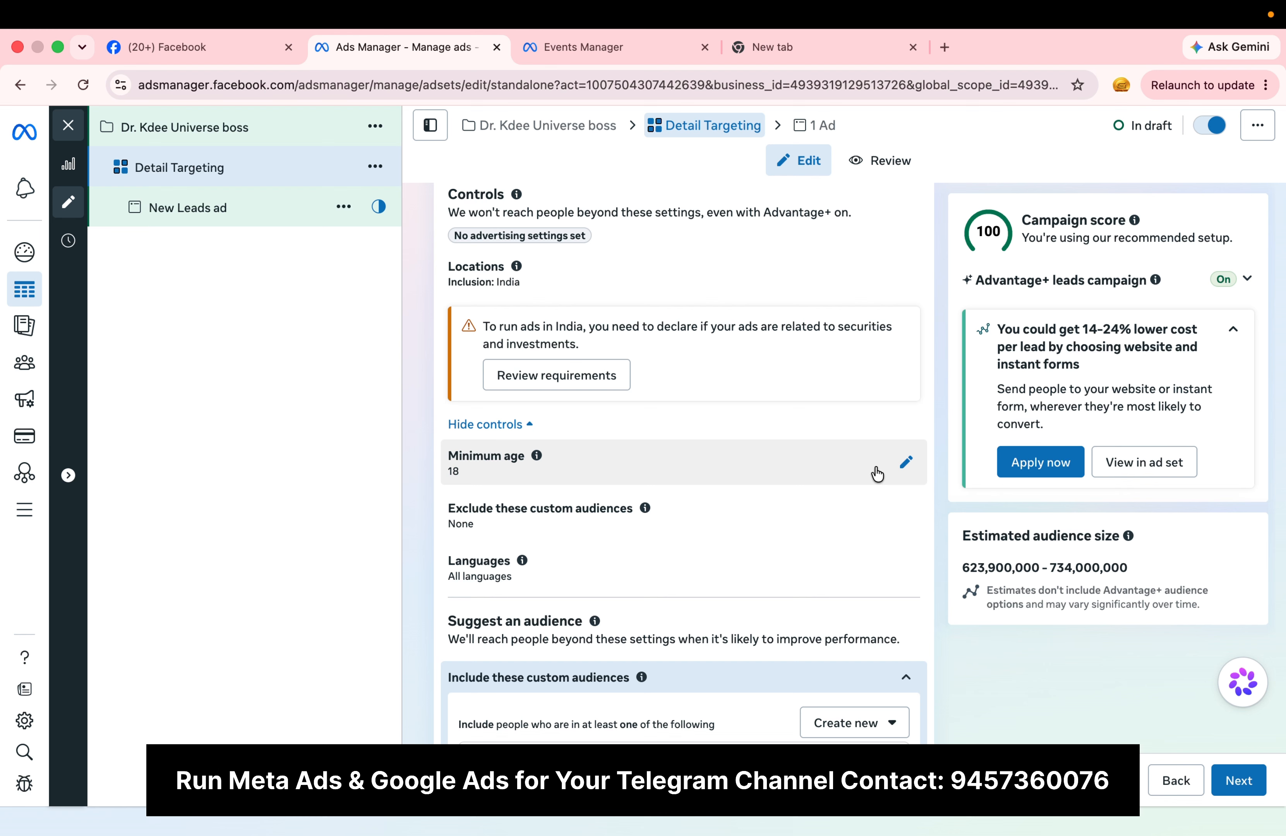
# Step: Try a minimum audience age of 20 and return the control to 18
pyautogui.click(878, 474)
pyautogui.click(510, 505)
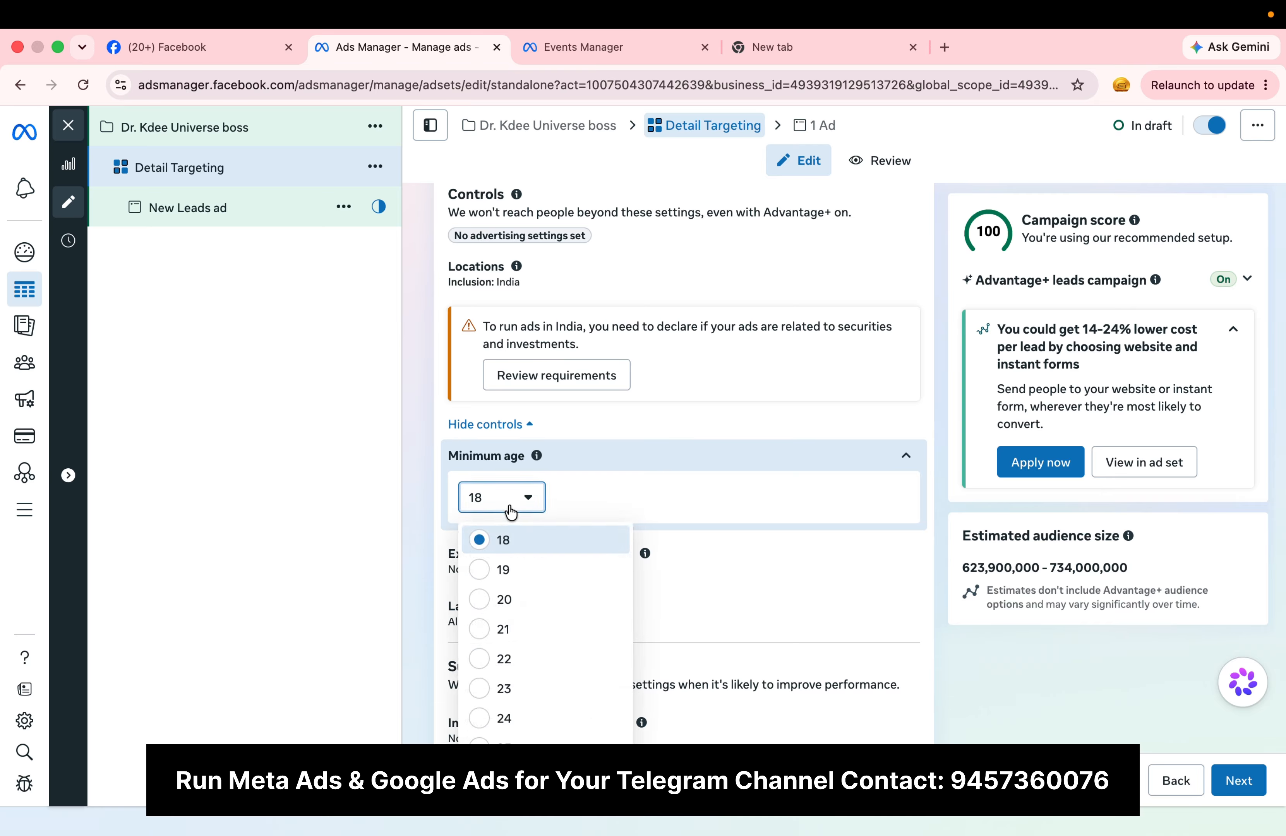
pyautogui.click(537, 601)
pyautogui.click(526, 495)
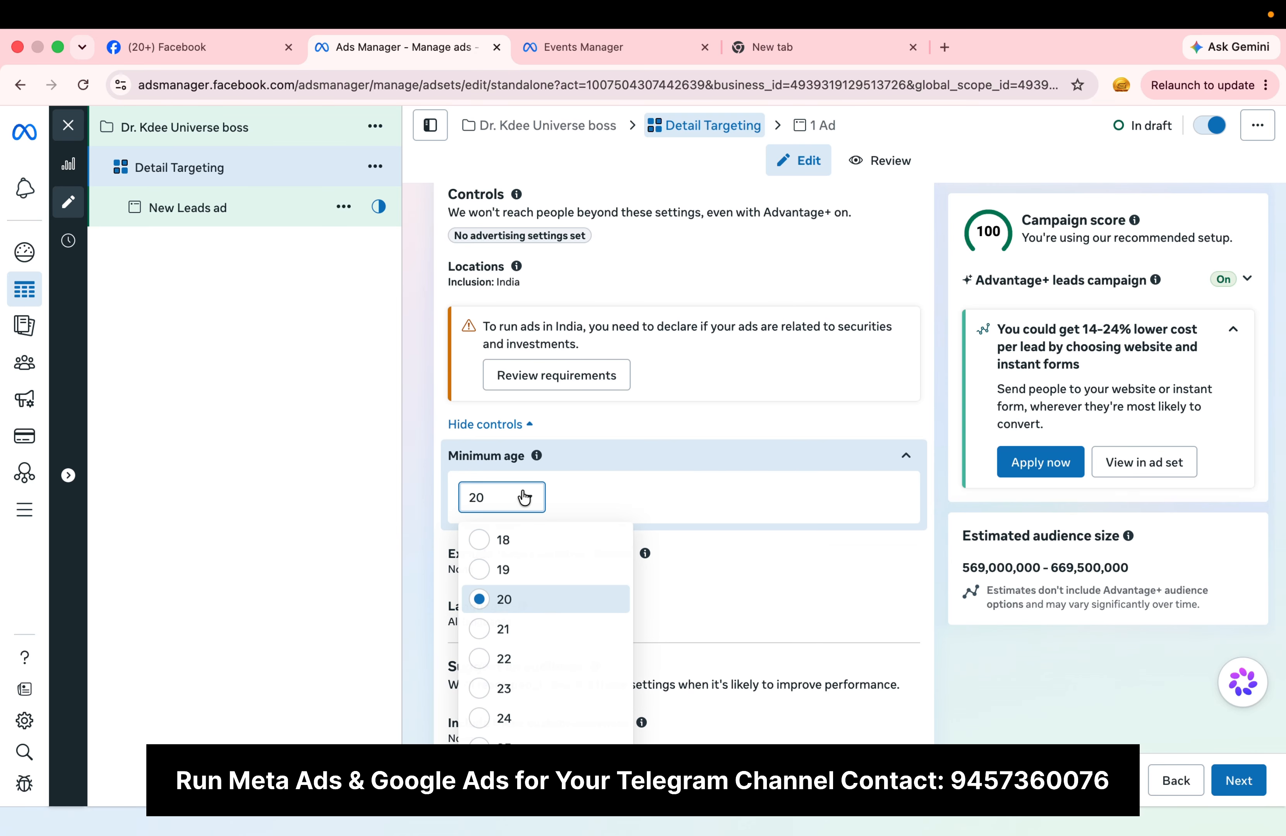
pyautogui.click(514, 541)
# Step: Expand the audience suggestions and set the suggested maximum age to 50
pyautogui.scroll(-3, 767, 581)
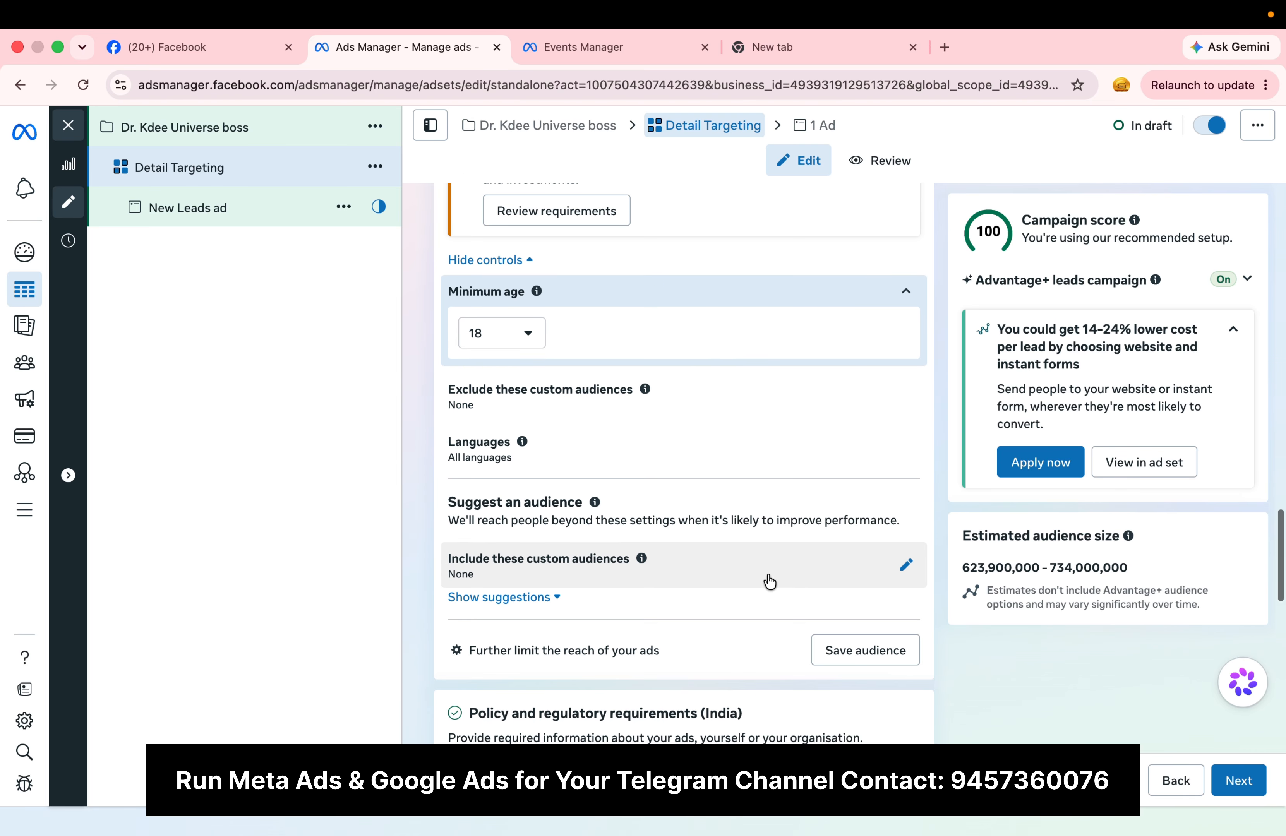
pyautogui.click(540, 600)
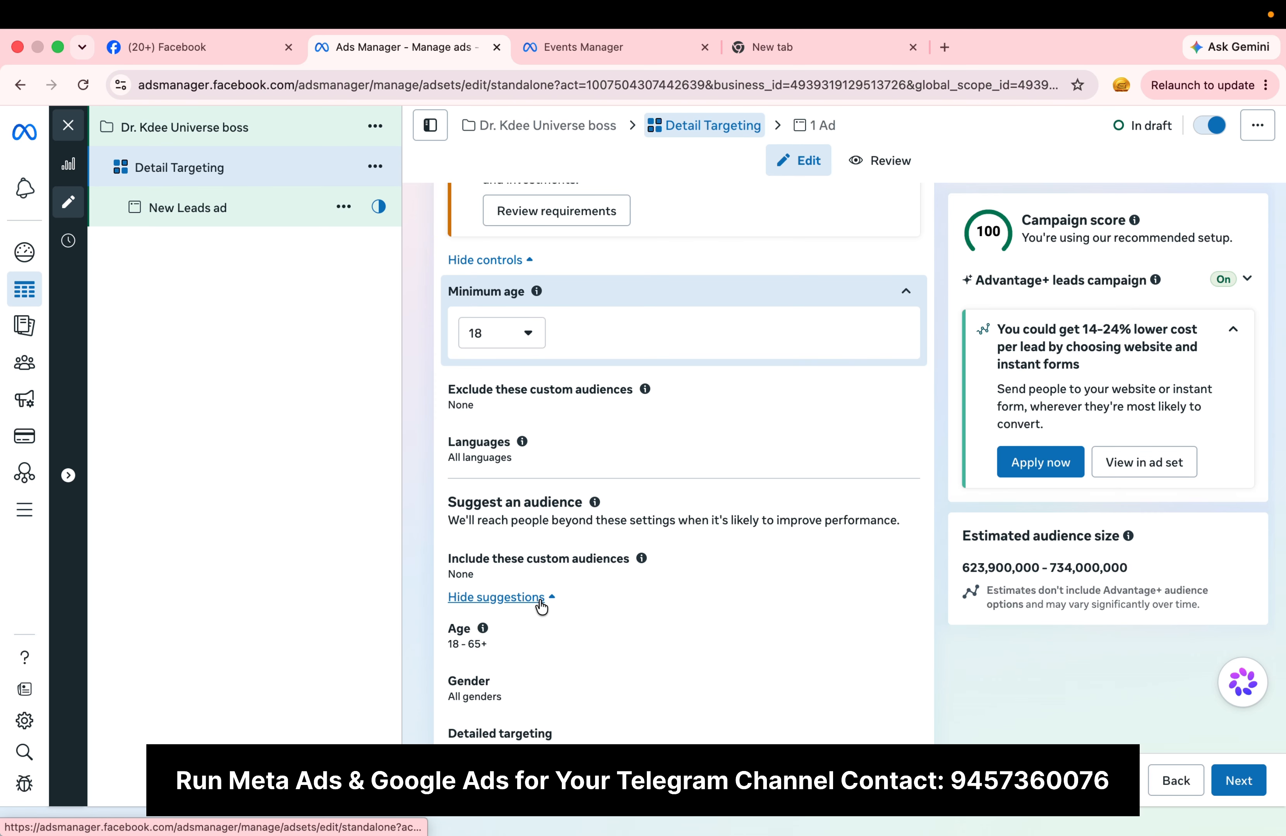
pyautogui.scroll(-3, 755, 601)
pyautogui.click(894, 479)
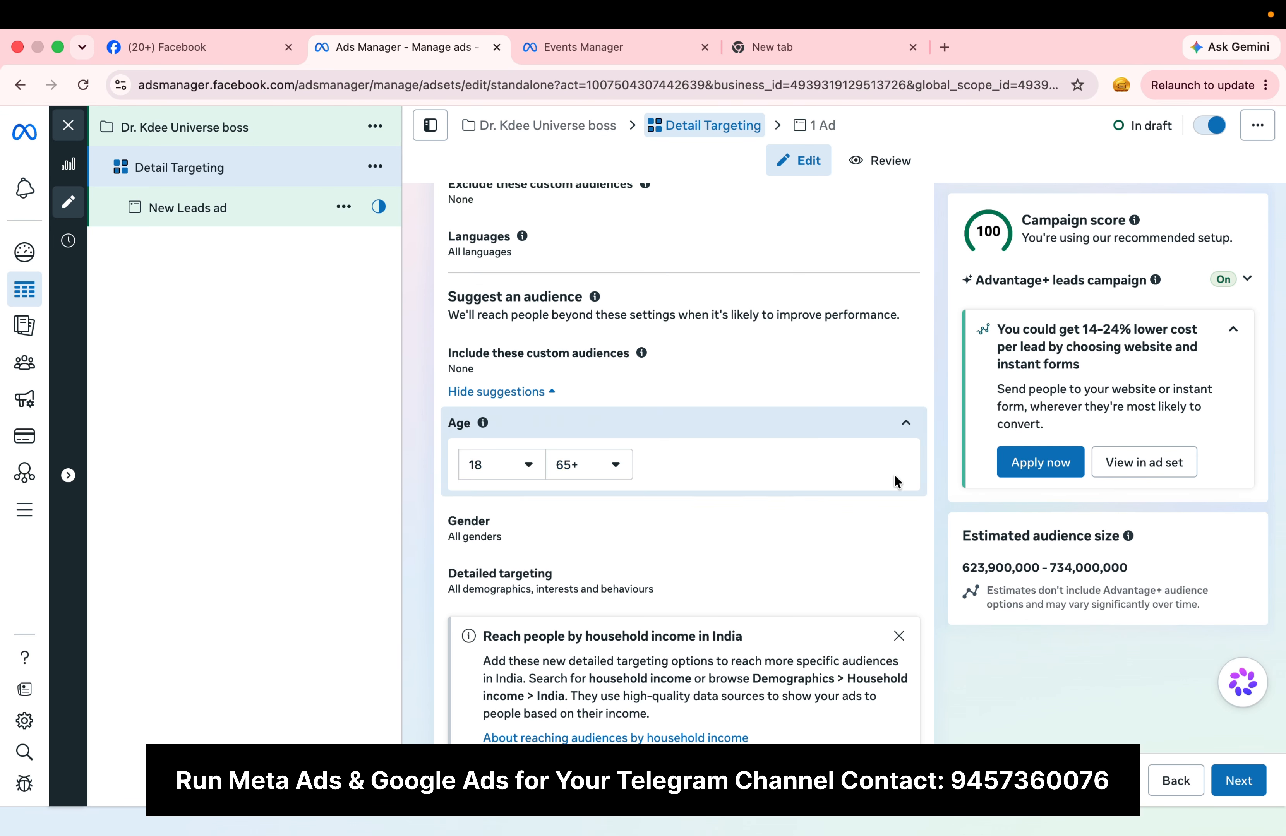
pyautogui.click(594, 465)
pyautogui.scroll(3, 654, 595)
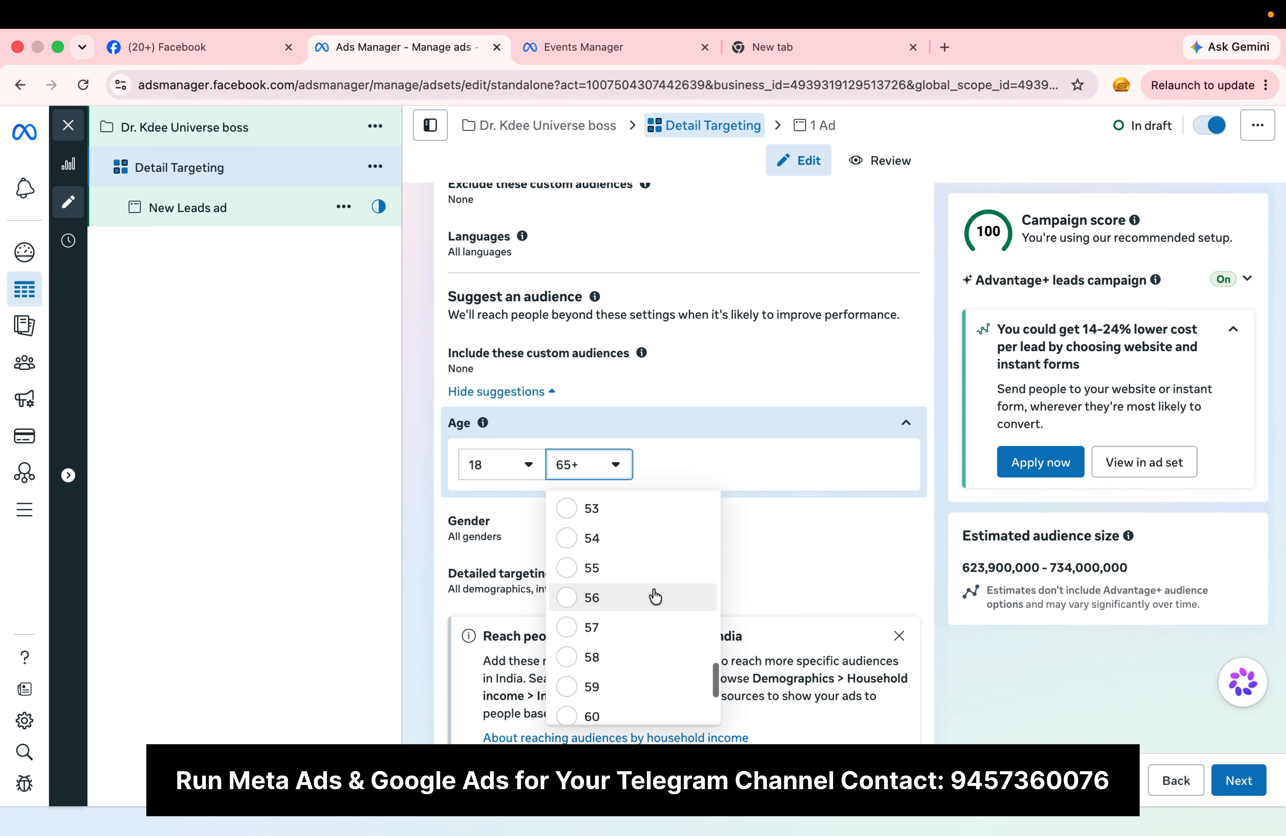
pyautogui.scroll(3, 654, 596)
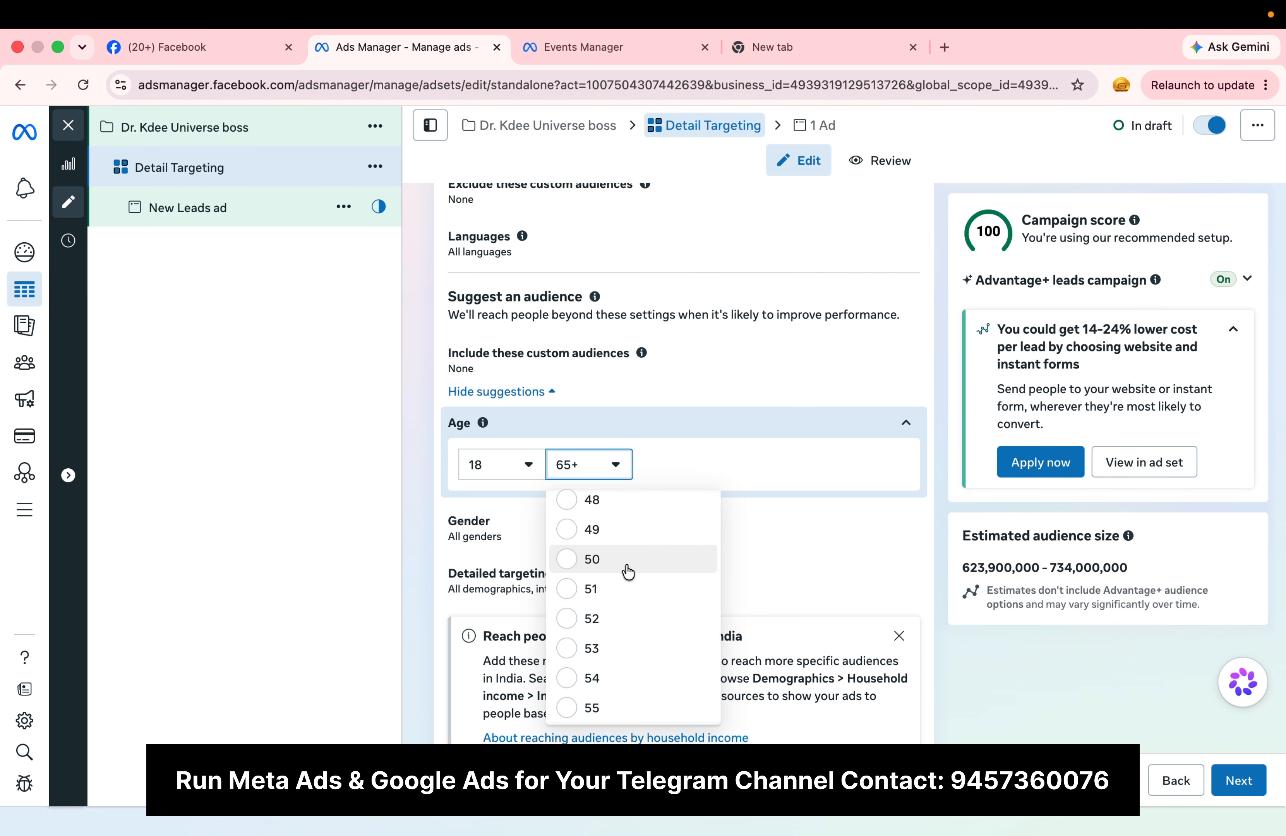
pyautogui.click(628, 570)
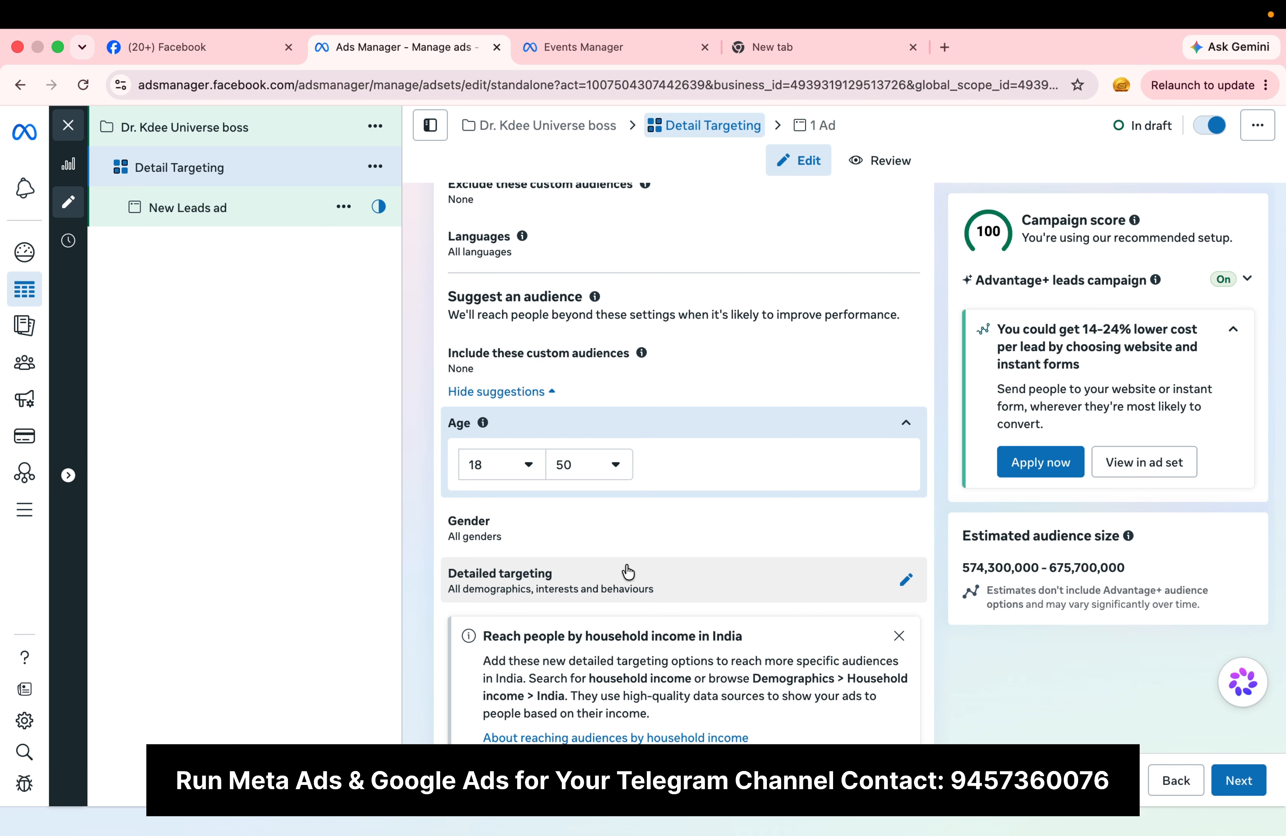
# Step: Limit the suggested audience's gender to Men
pyautogui.scroll(-3, 628, 571)
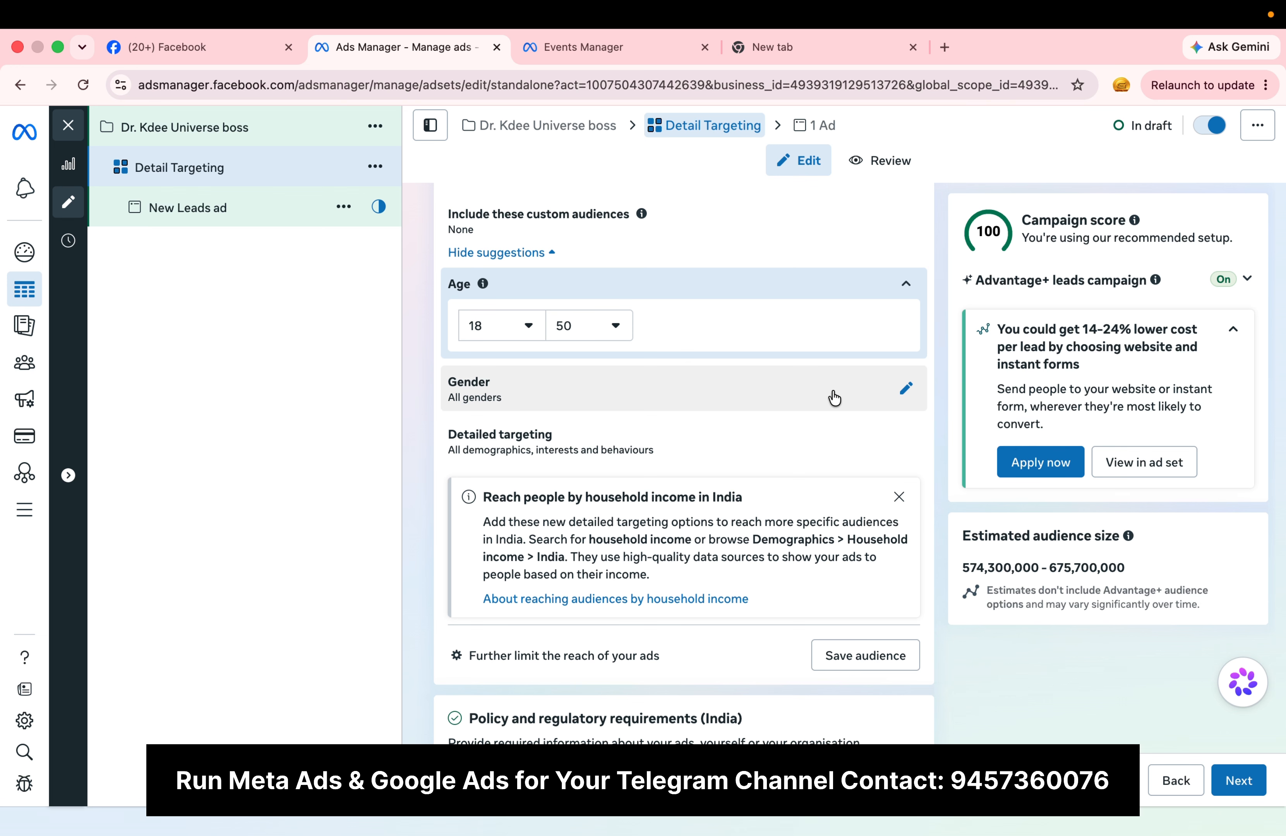
pyautogui.click(833, 395)
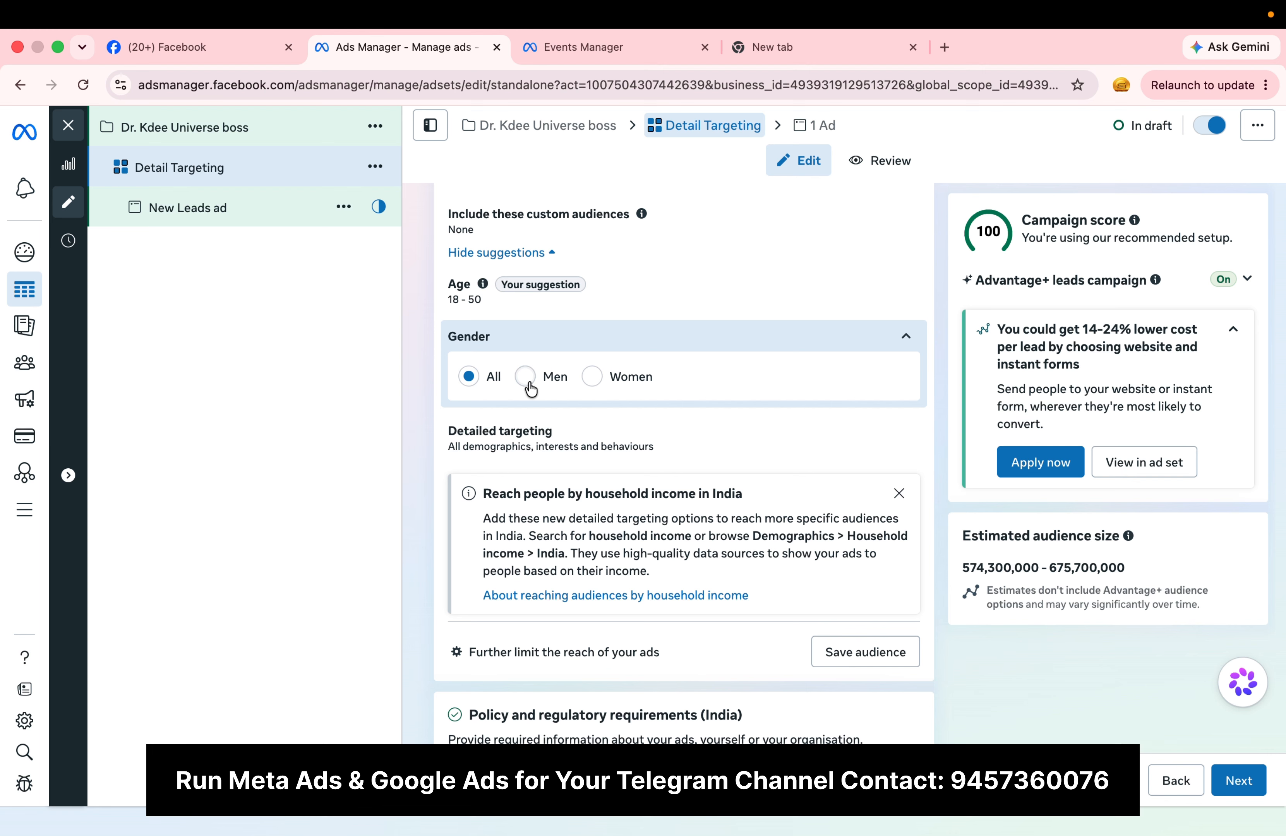
pyautogui.click(526, 377)
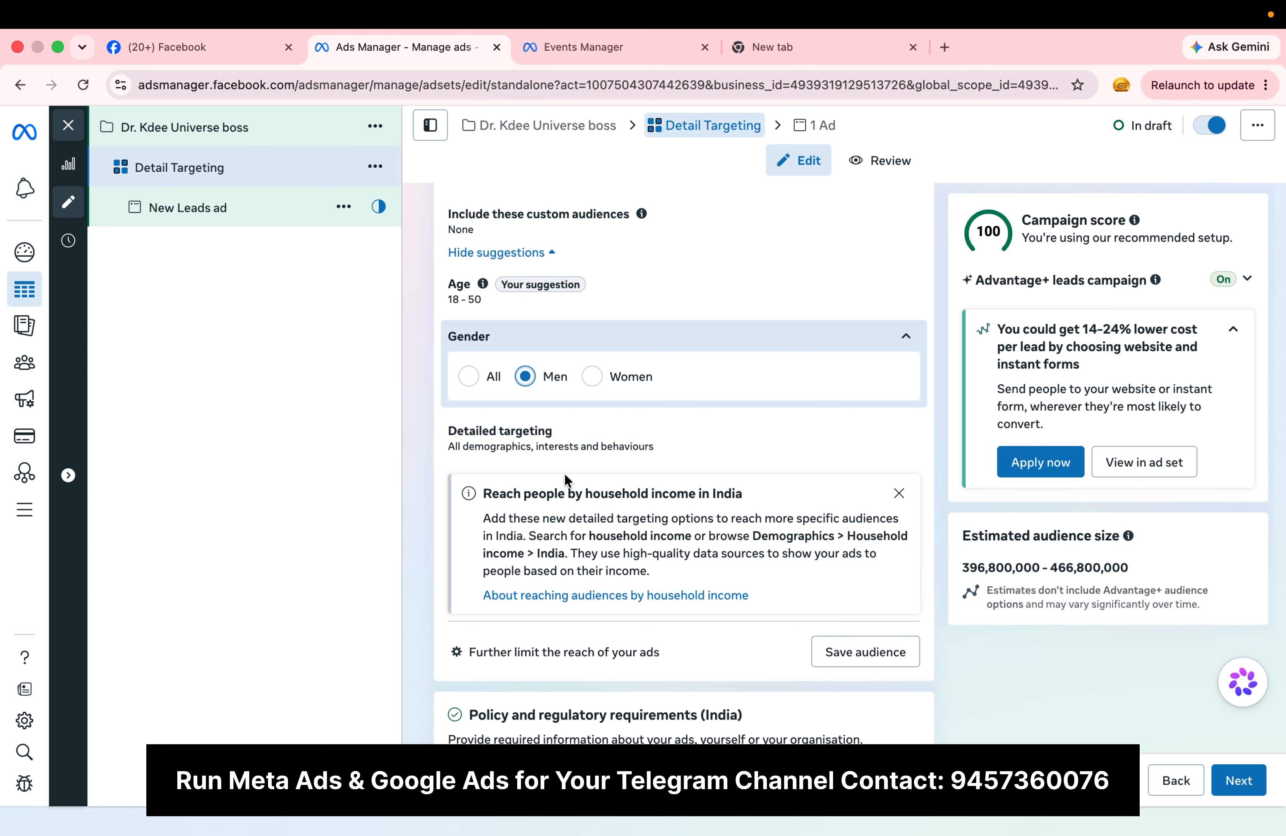
# Step: Dismiss the household income notice and open the detailed targeting search to browse its suggested interests
pyautogui.scroll(-1, 565, 475)
pyautogui.click(898, 455)
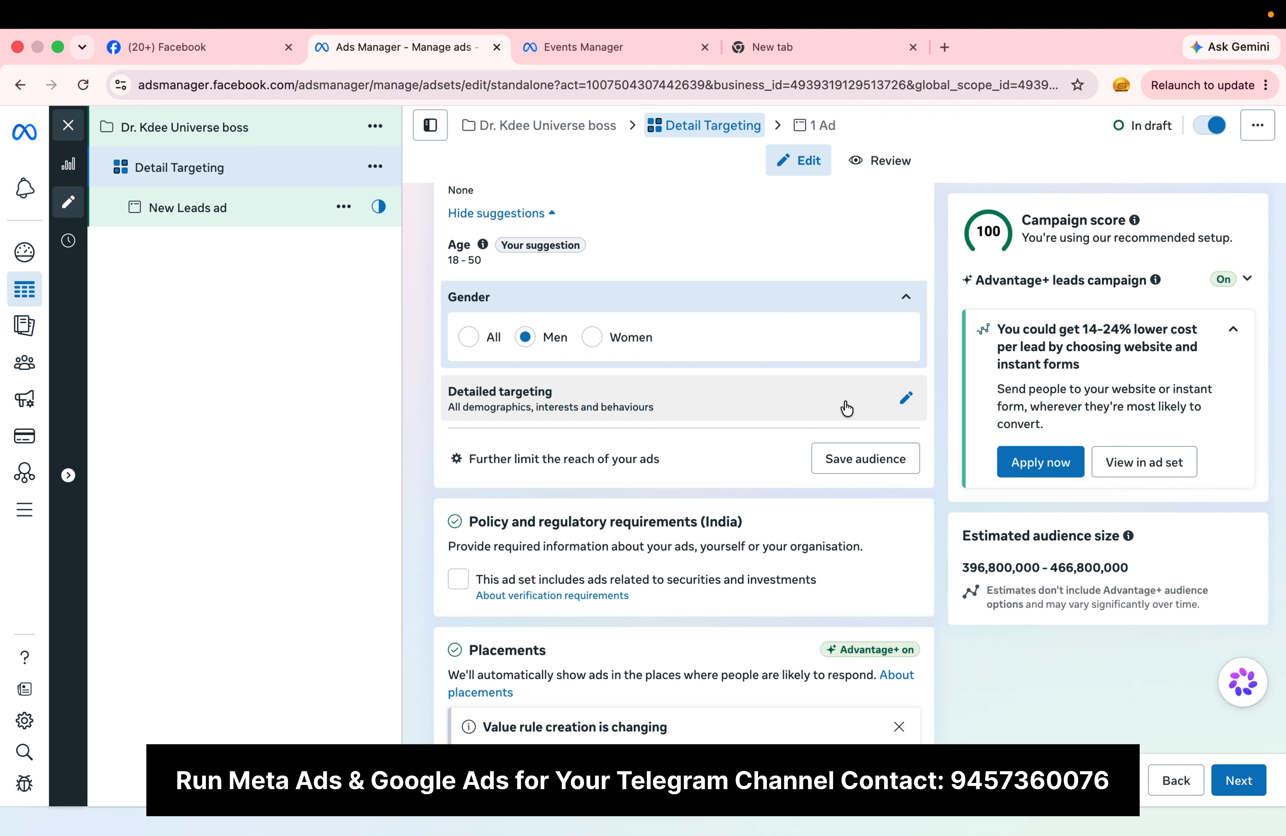
pyautogui.click(846, 408)
pyautogui.click(613, 405)
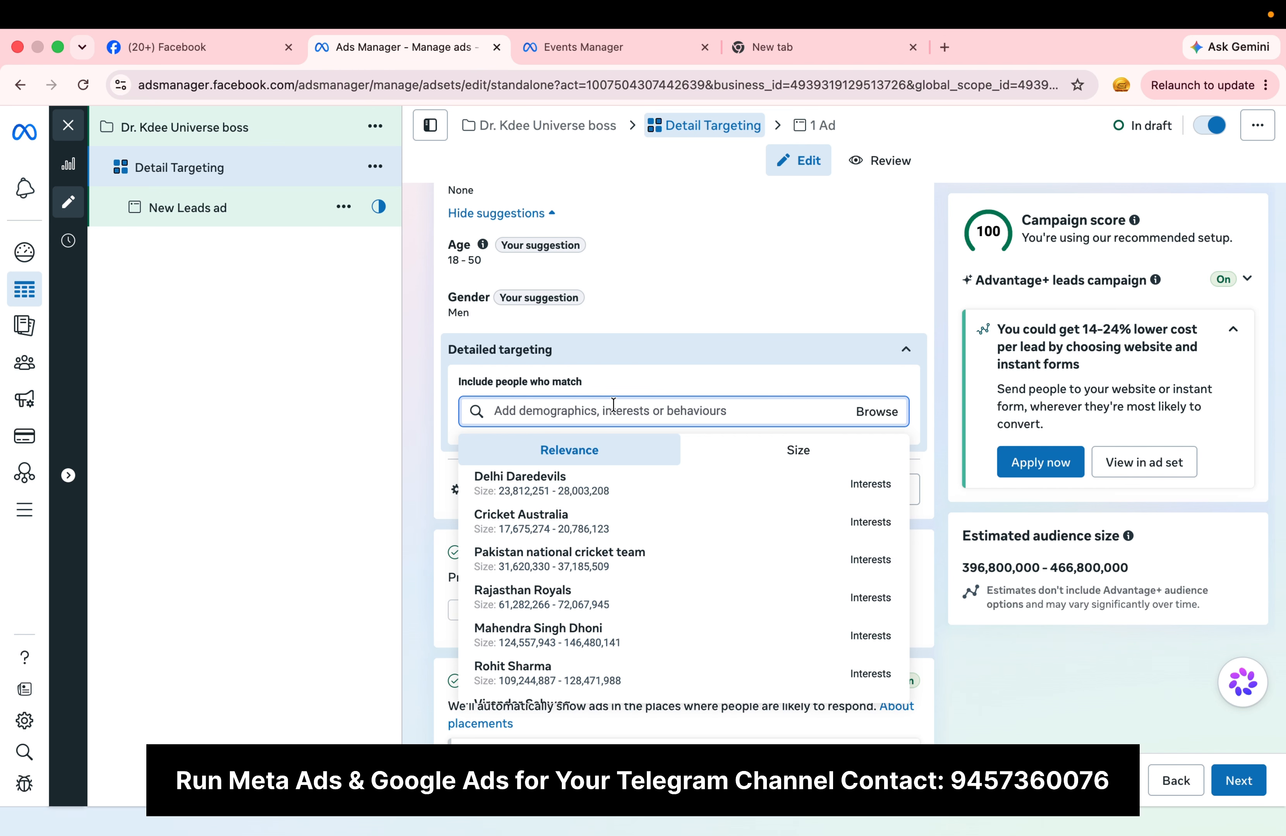
pyautogui.scroll(-3, 650, 624)
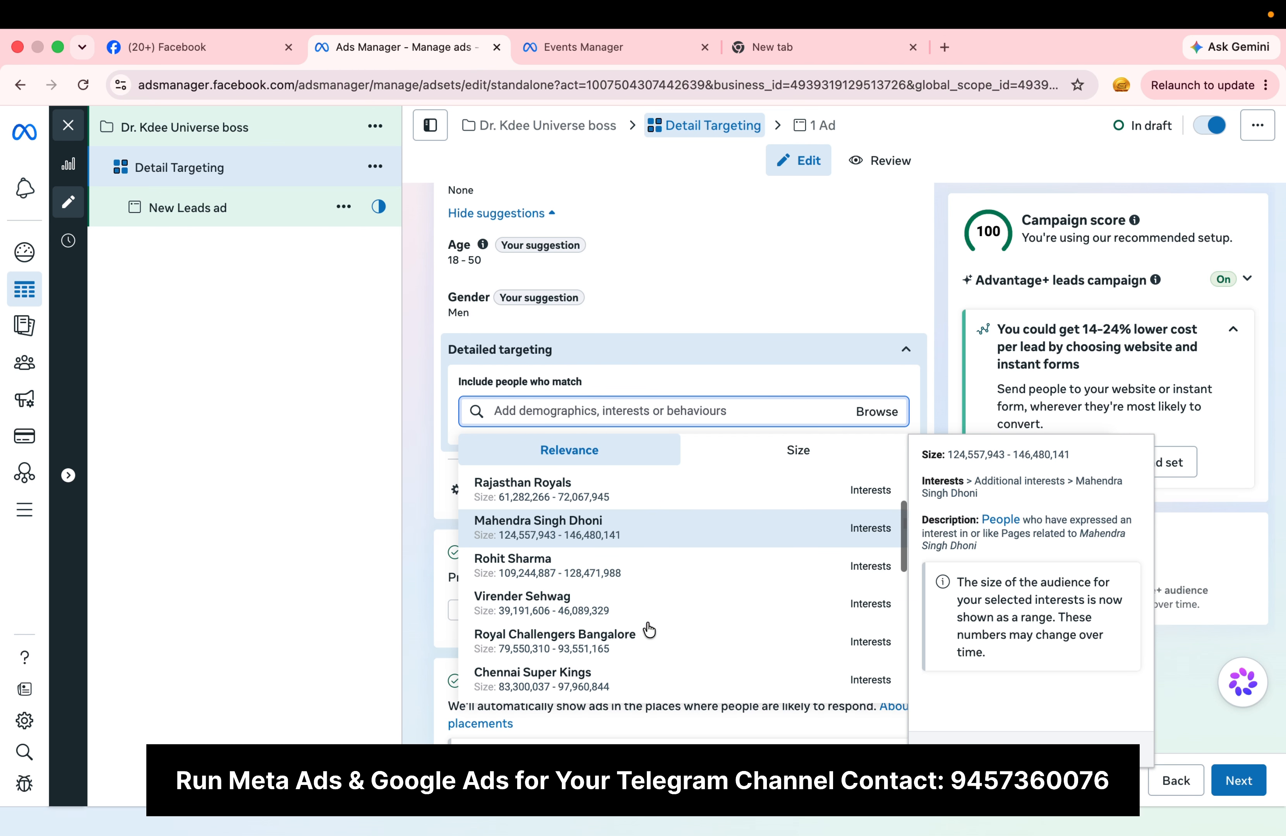
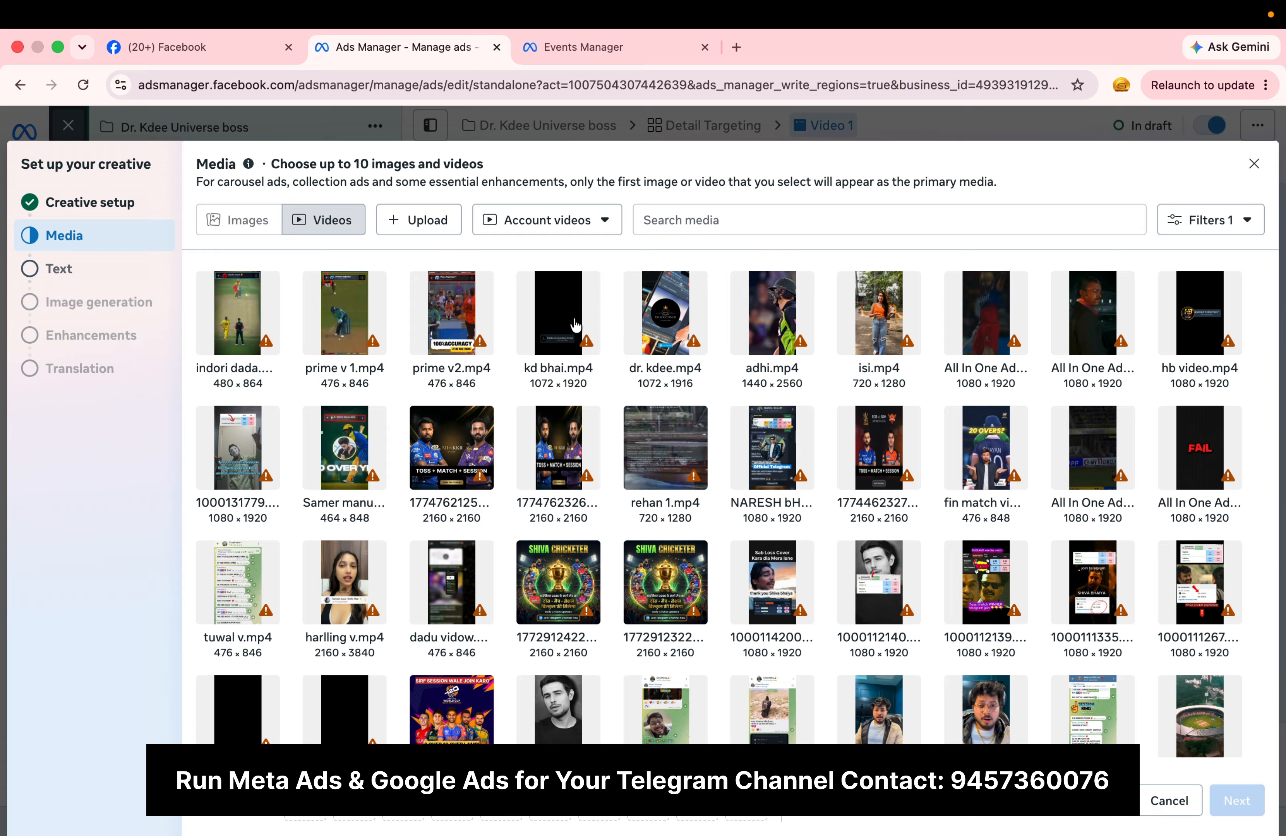
# Step: Select the video kd bhai.mp4 as the ad's media and proceed to the primary text
pyautogui.click(571, 302)
pyautogui.click(1237, 802)
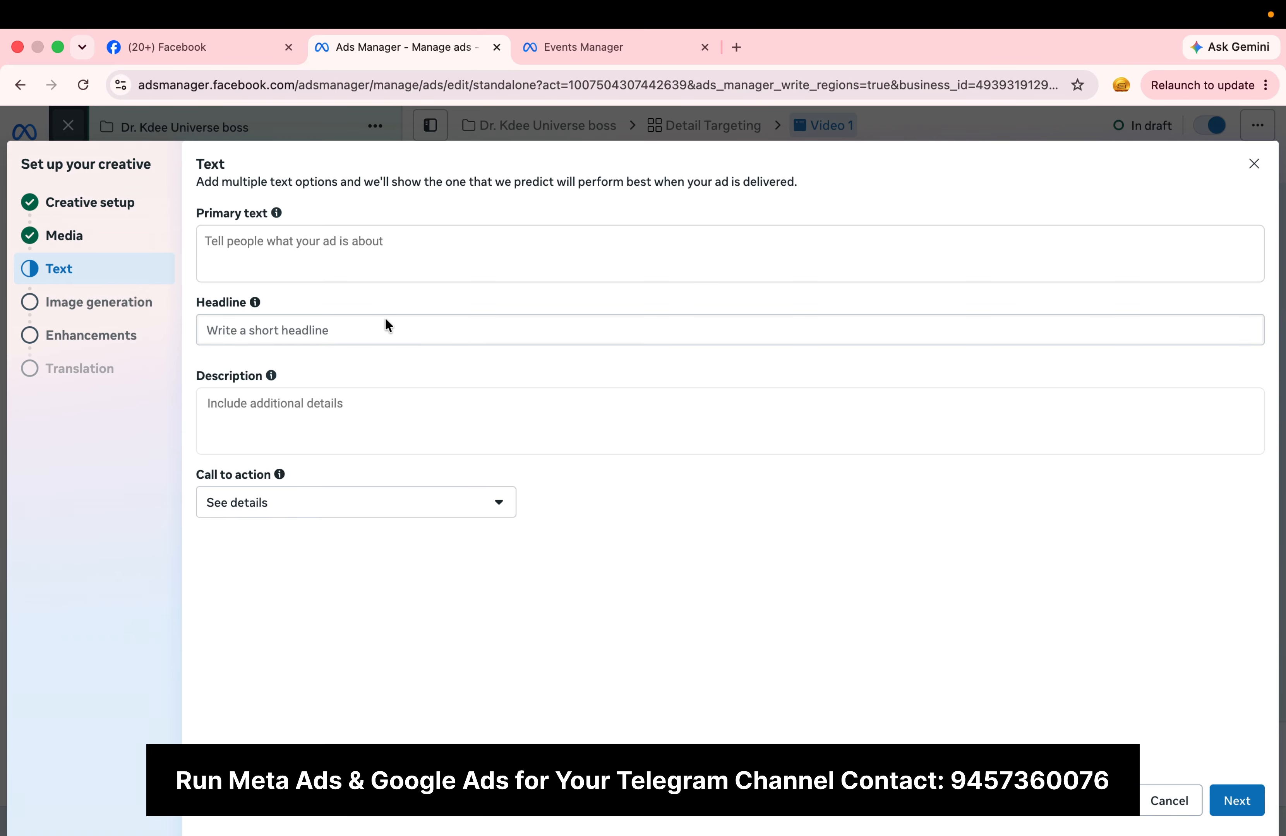
pyautogui.click(357, 253)
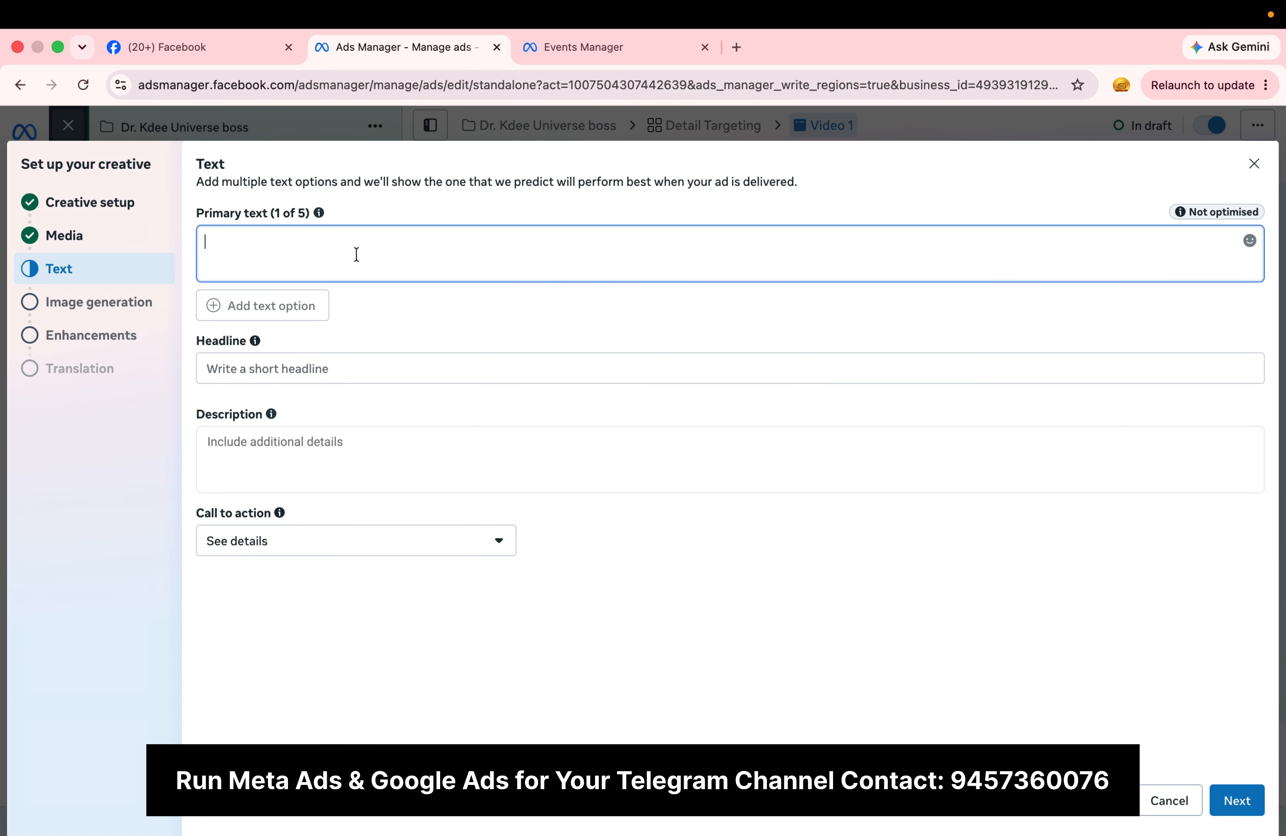
# Step: Switch to Notes and copy the three lines of caption 2, from "Cricket fans are waiting" to "connected with the action."
pyautogui.hotkey('ctrl', 'Left')
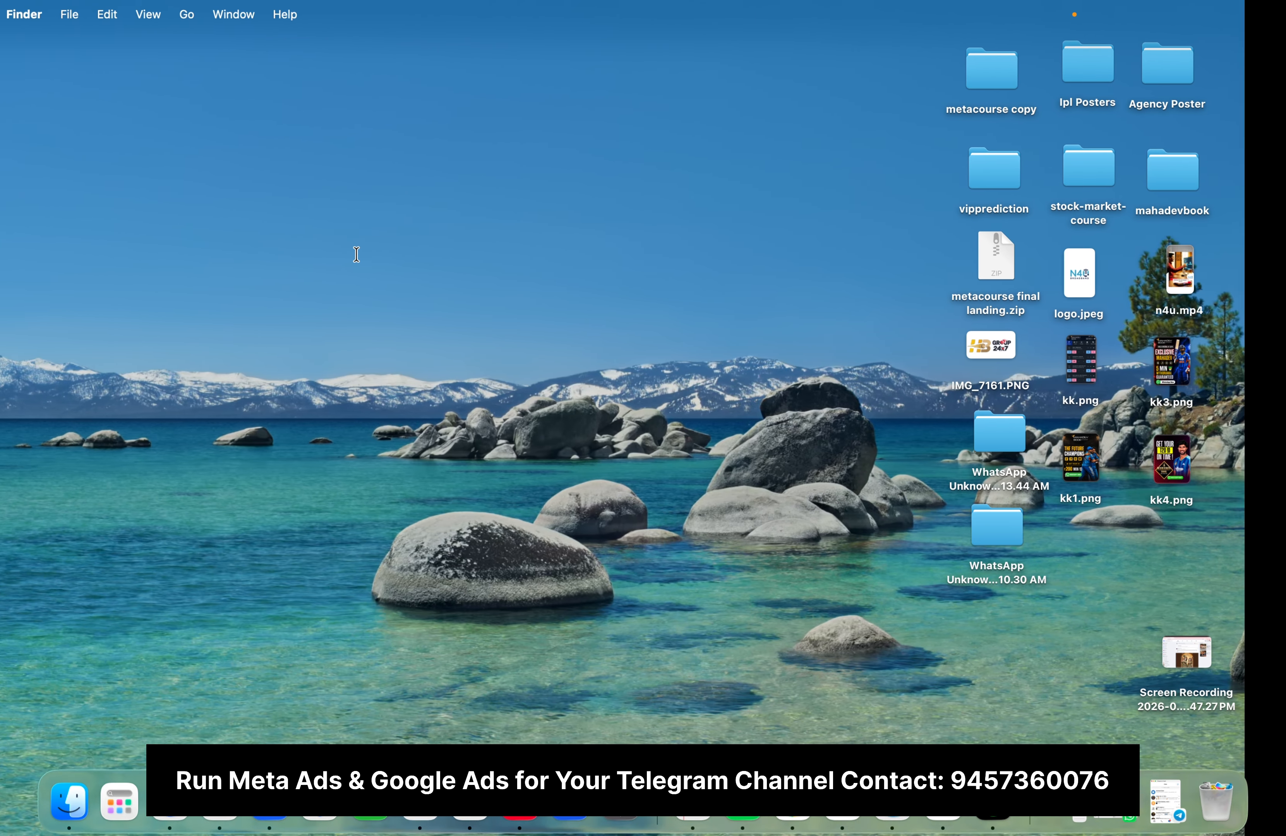
pyautogui.click(470, 800)
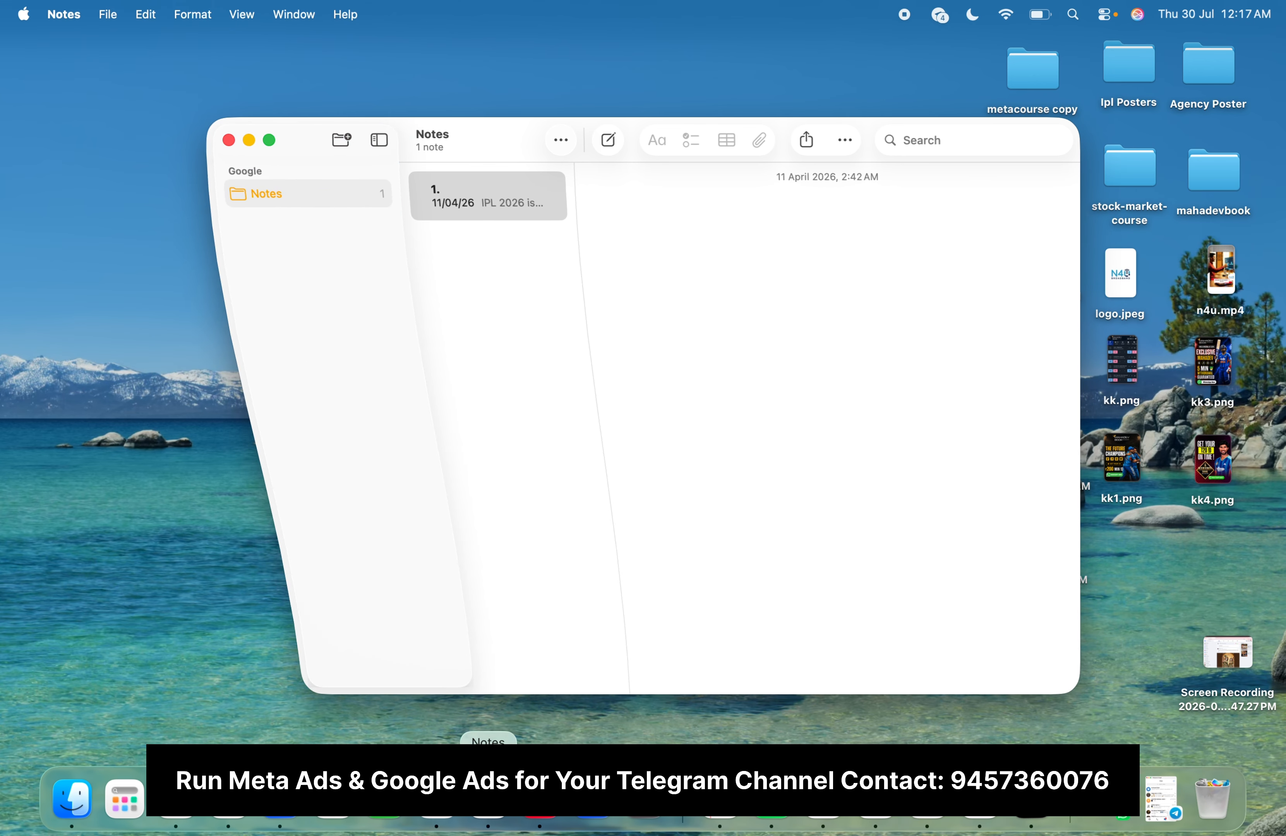
pyautogui.scroll(10, 837, 323)
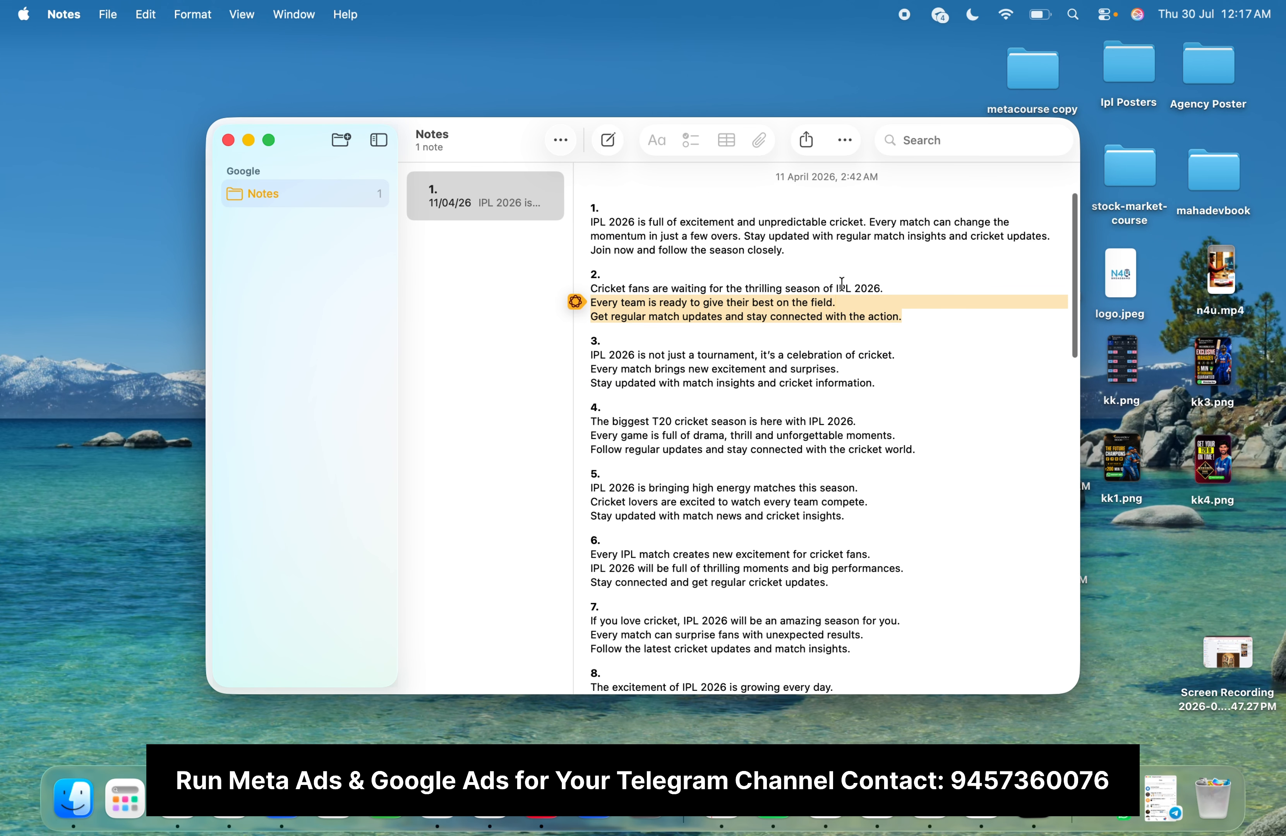
pyautogui.tripleClick(803, 289)
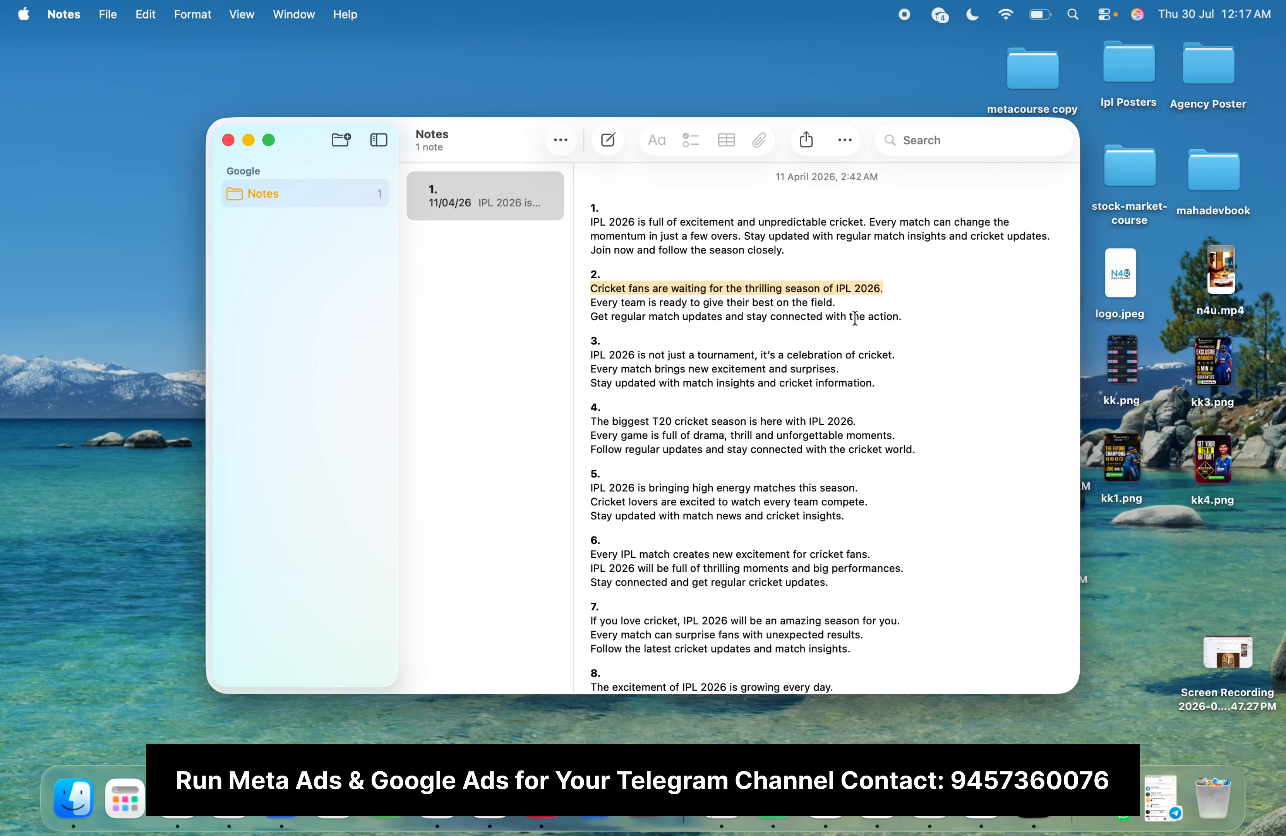
pyautogui.moveTo(905, 313); pyautogui.dragTo(580, 289)
pyautogui.press('super+c')
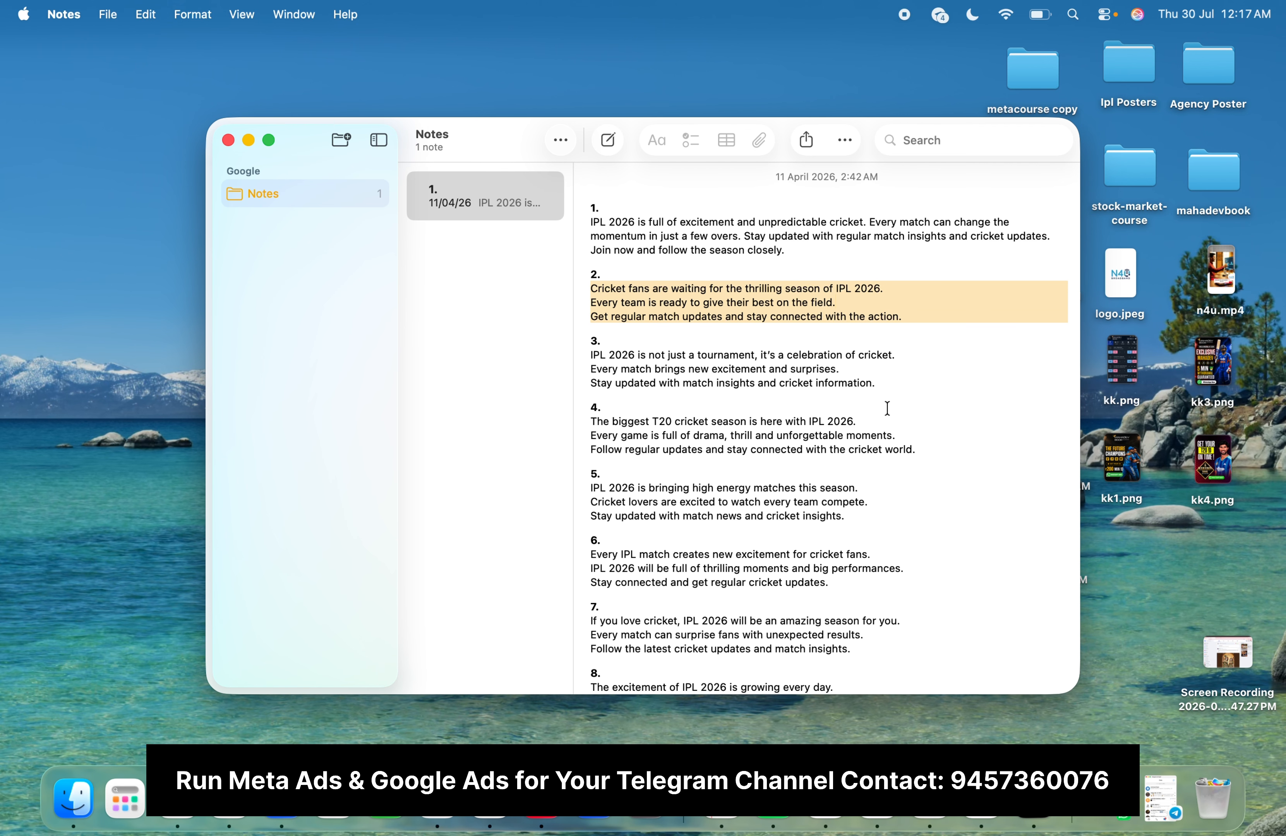
# Step: Return to Ads Manager, paste the copied caption as the primary text and merge its three lines into one paragraph
pyautogui.press('super+Tab')
pyautogui.press('super+v')
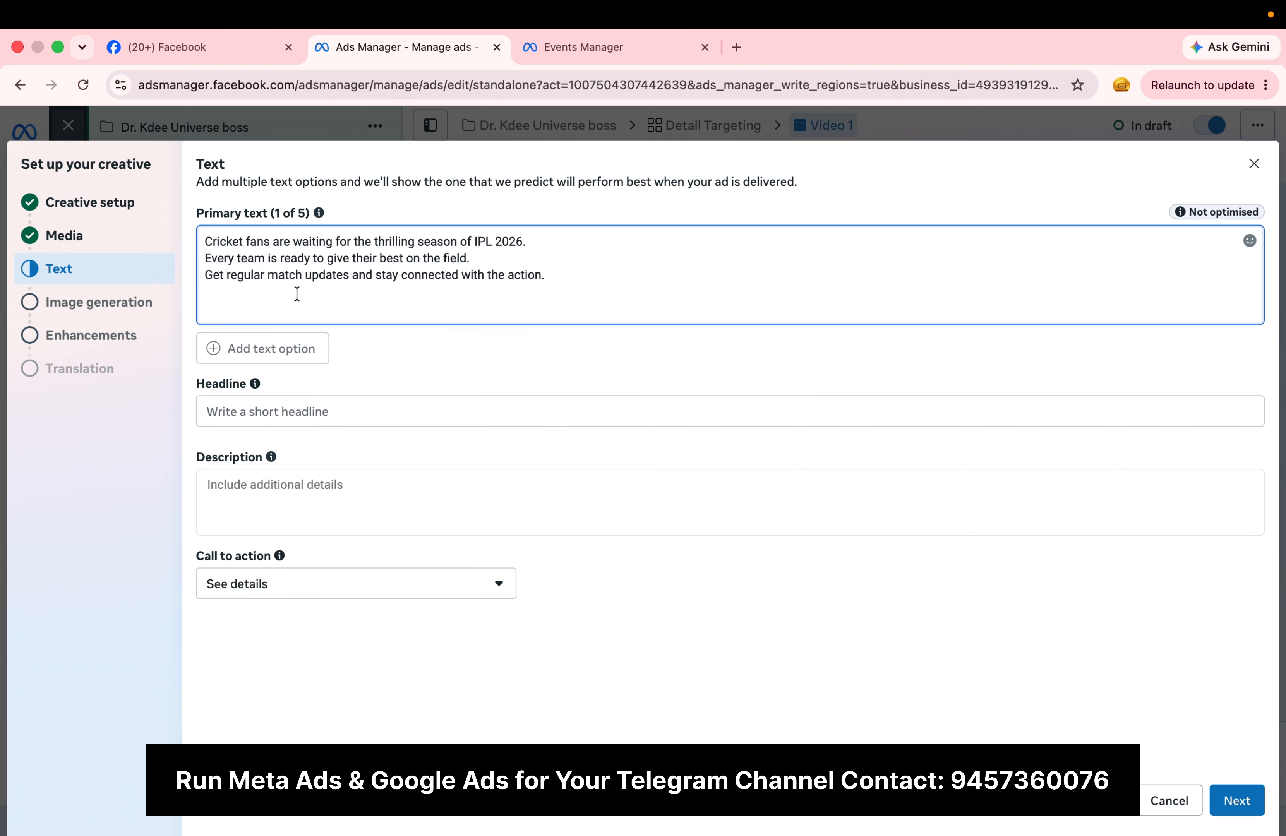
pyautogui.press('BackSpace')
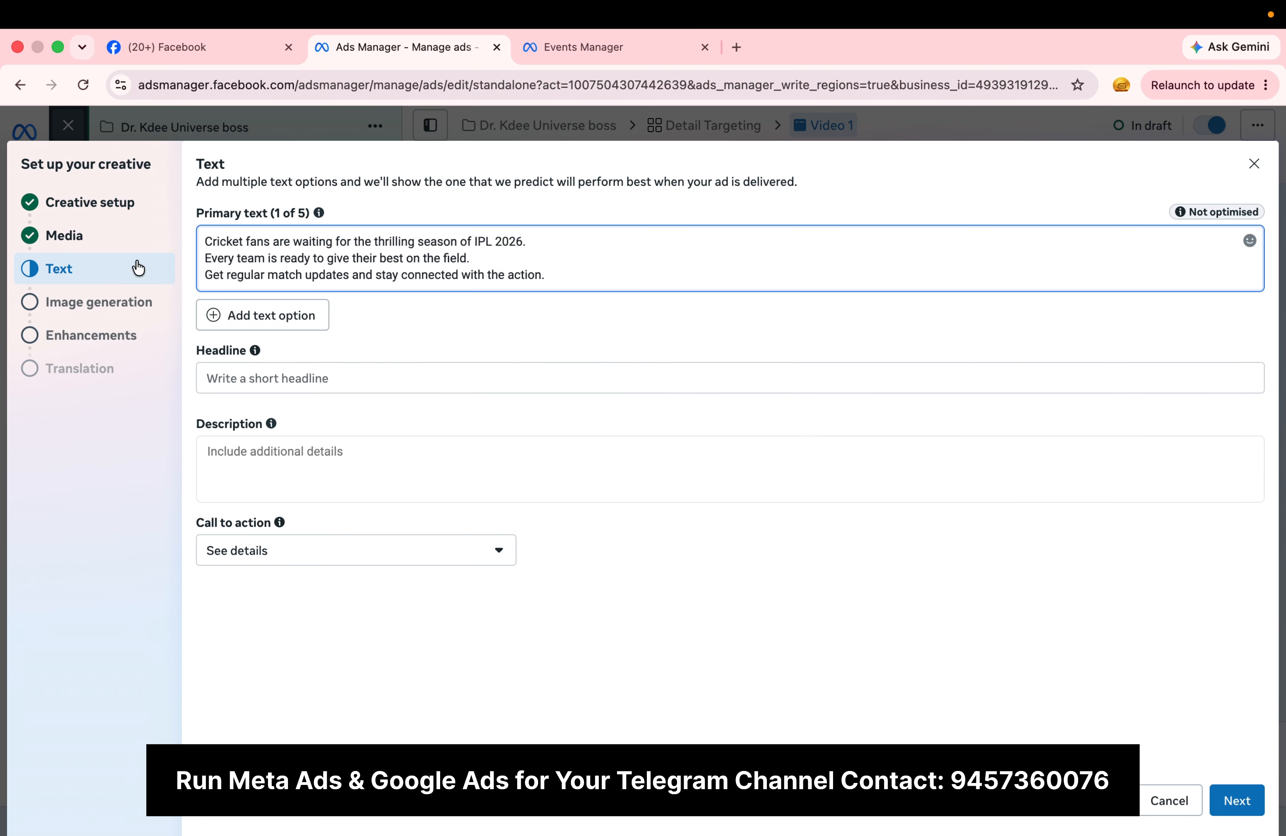
pyautogui.click(206, 259)
pyautogui.press('BackSpace')
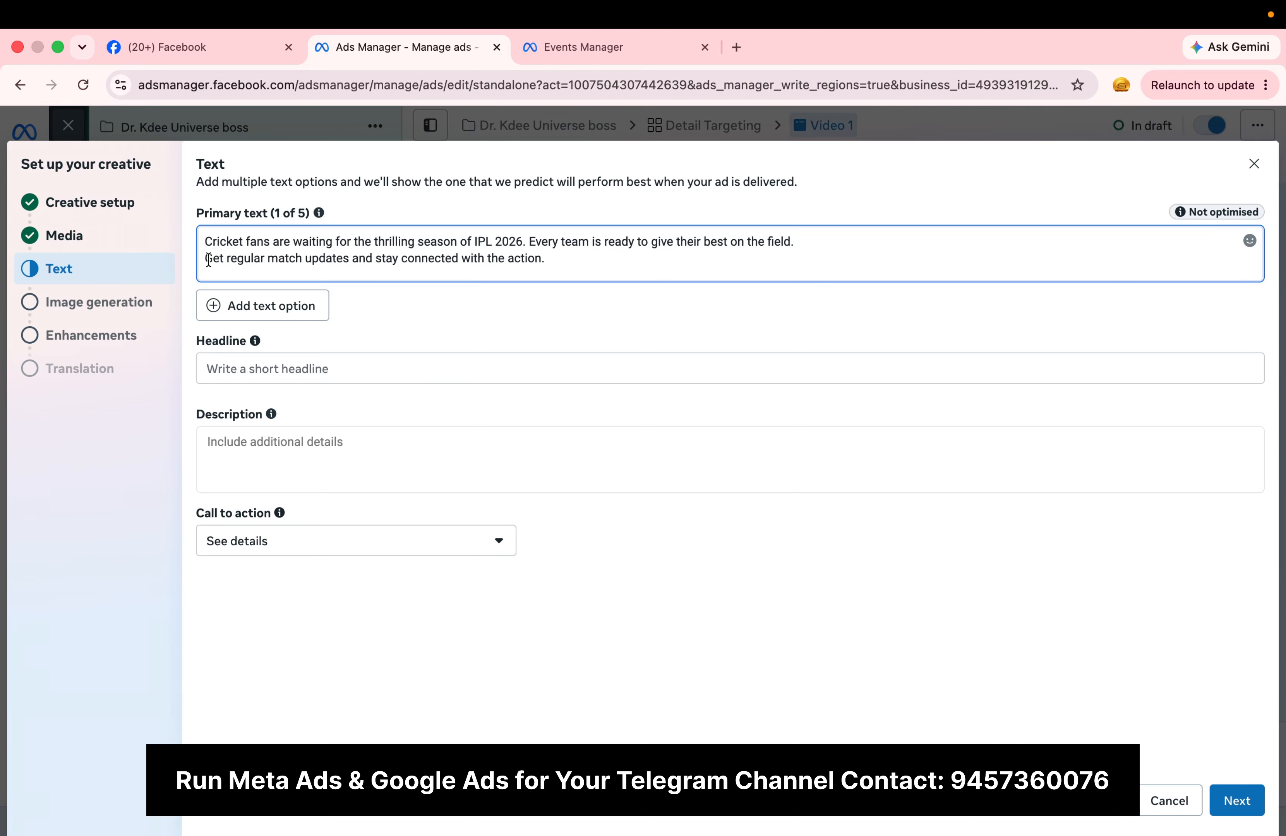
pyautogui.click(206, 258)
pyautogui.press('BackSpace')
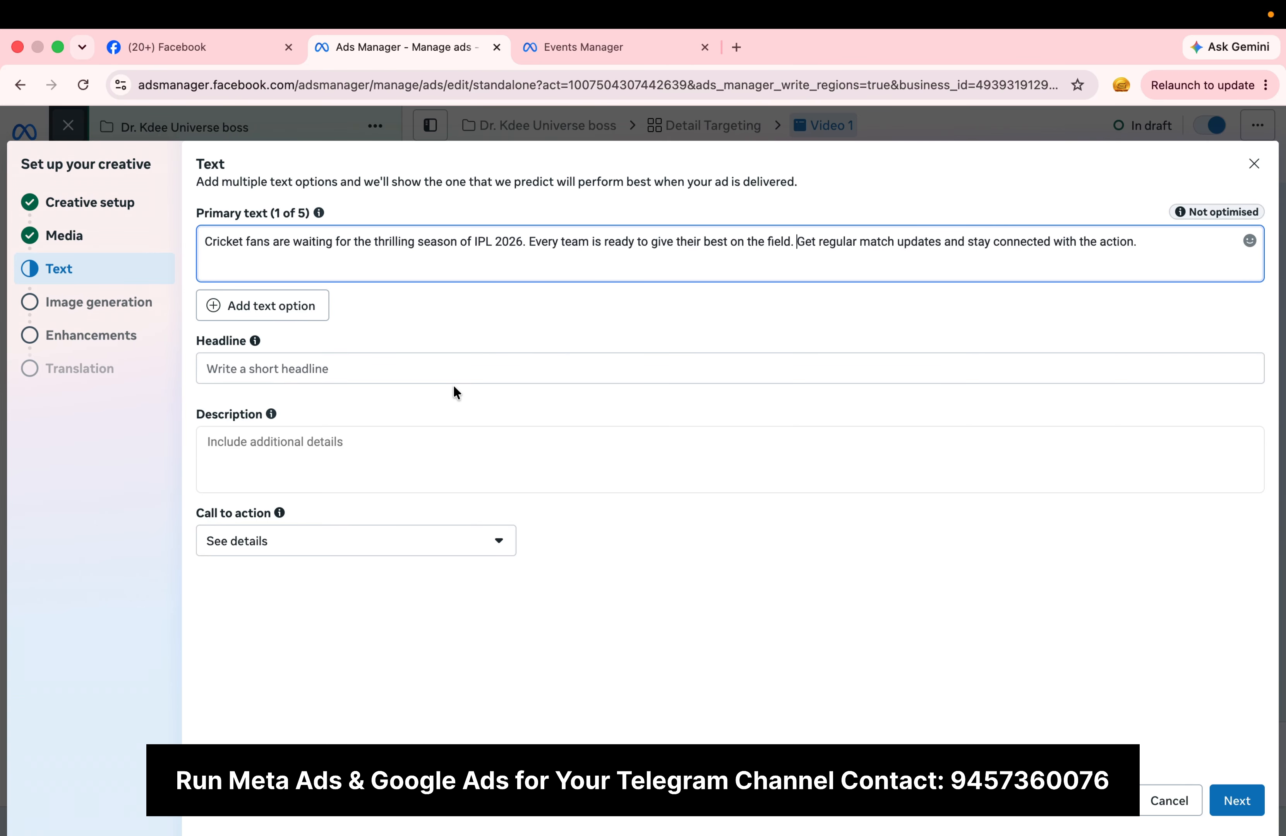
# Step: Enter "Join For Free" as the ad's headline
pyautogui.click(440, 385)
pyautogui.click(411, 375)
pyautogui.write('Jo')
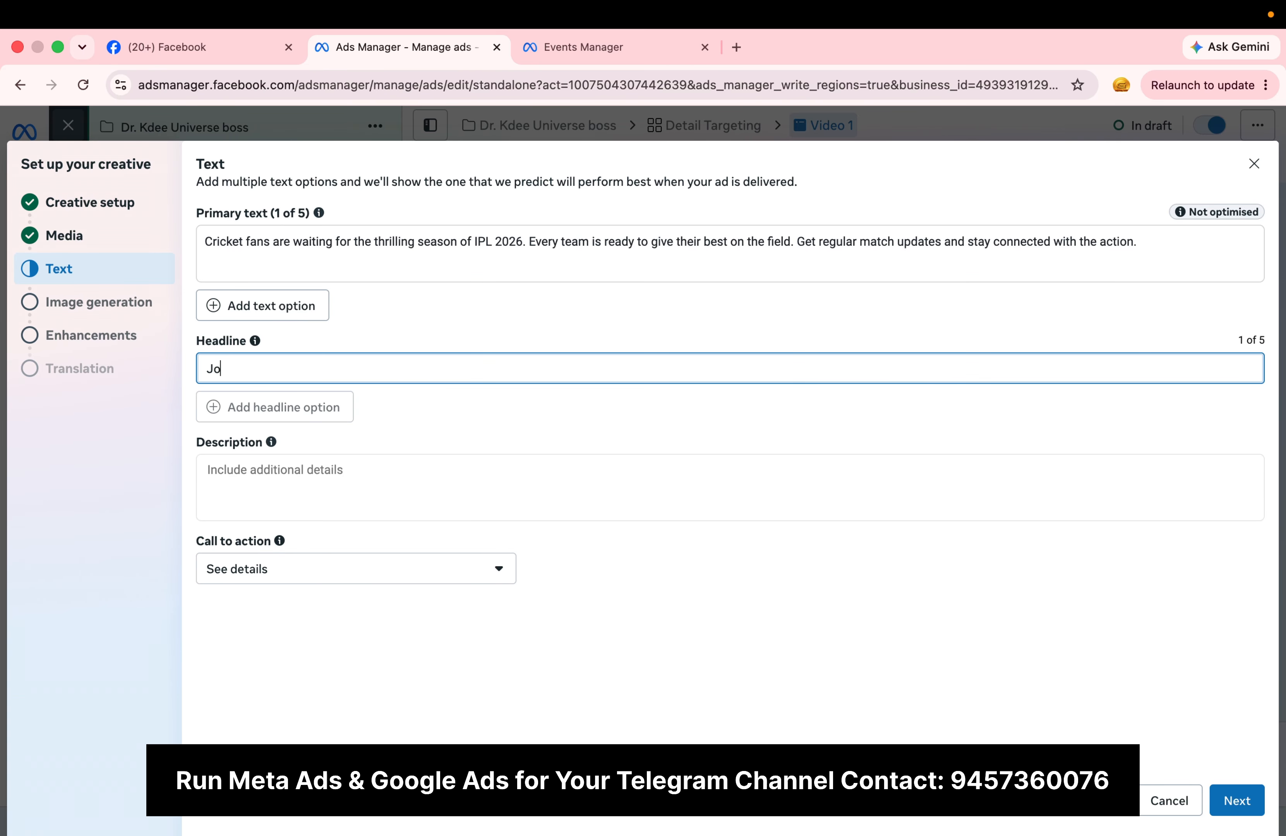
pyautogui.write('in Fo')
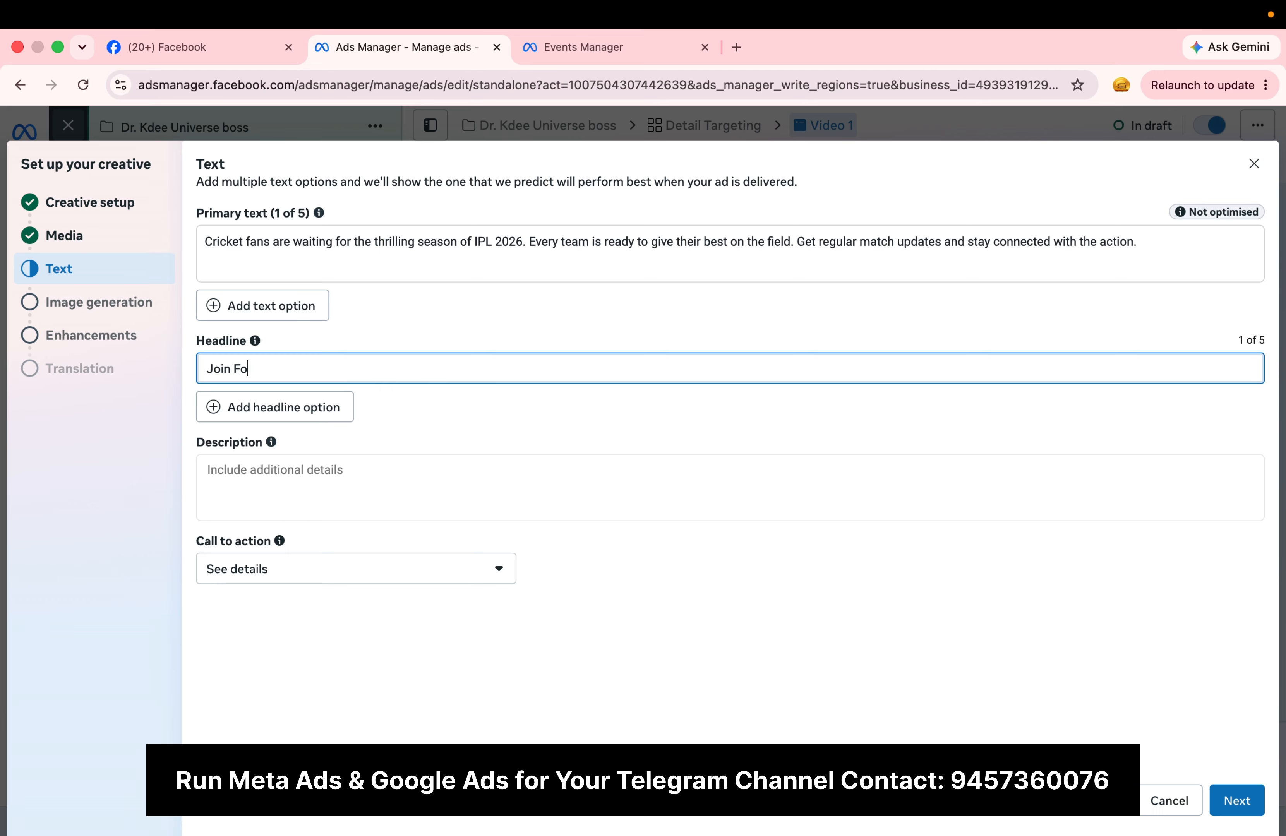
pyautogui.write('r Free')
# Step: Change the ad's call to action to Subscribe
pyautogui.click(442, 581)
pyautogui.scroll(-5, 392, 438)
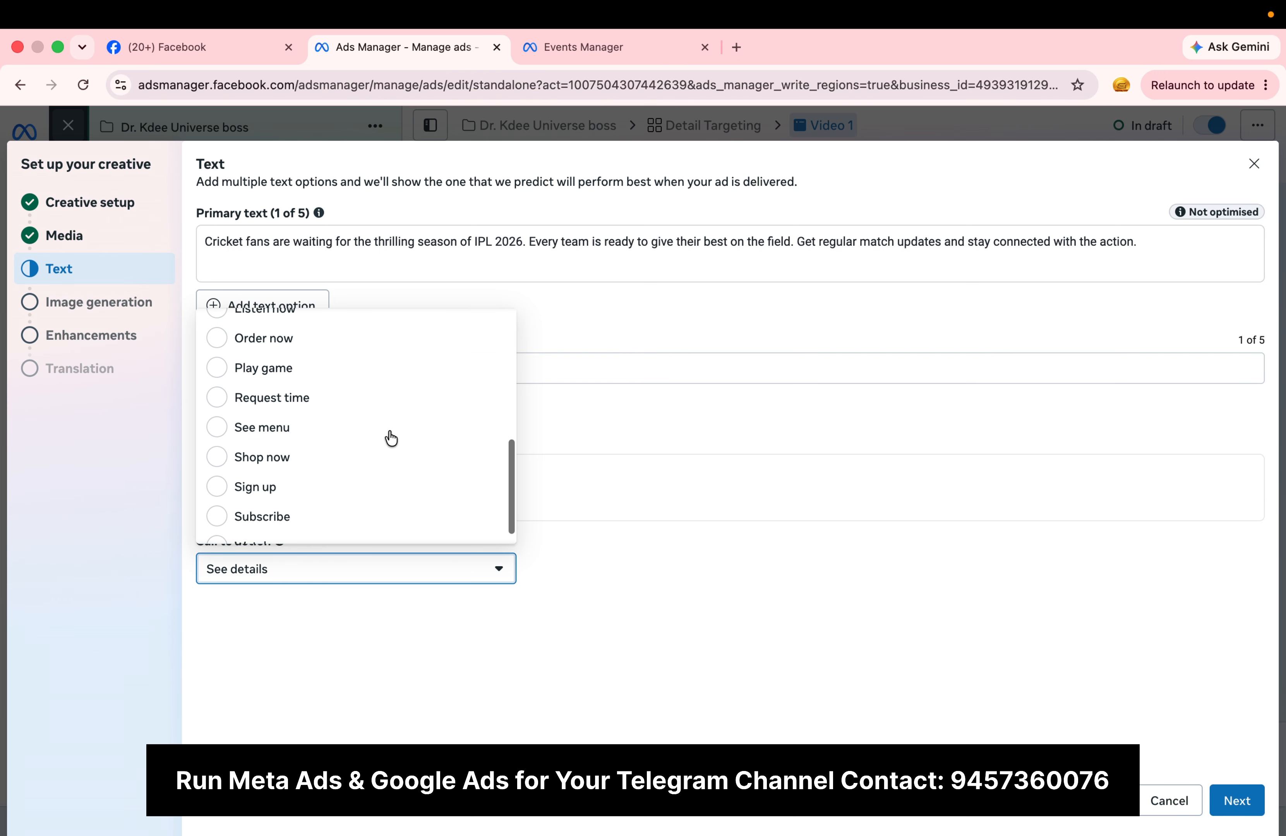
pyautogui.scroll(2, 392, 439)
pyautogui.scroll(-1, 391, 438)
pyautogui.scroll(-2, 388, 437)
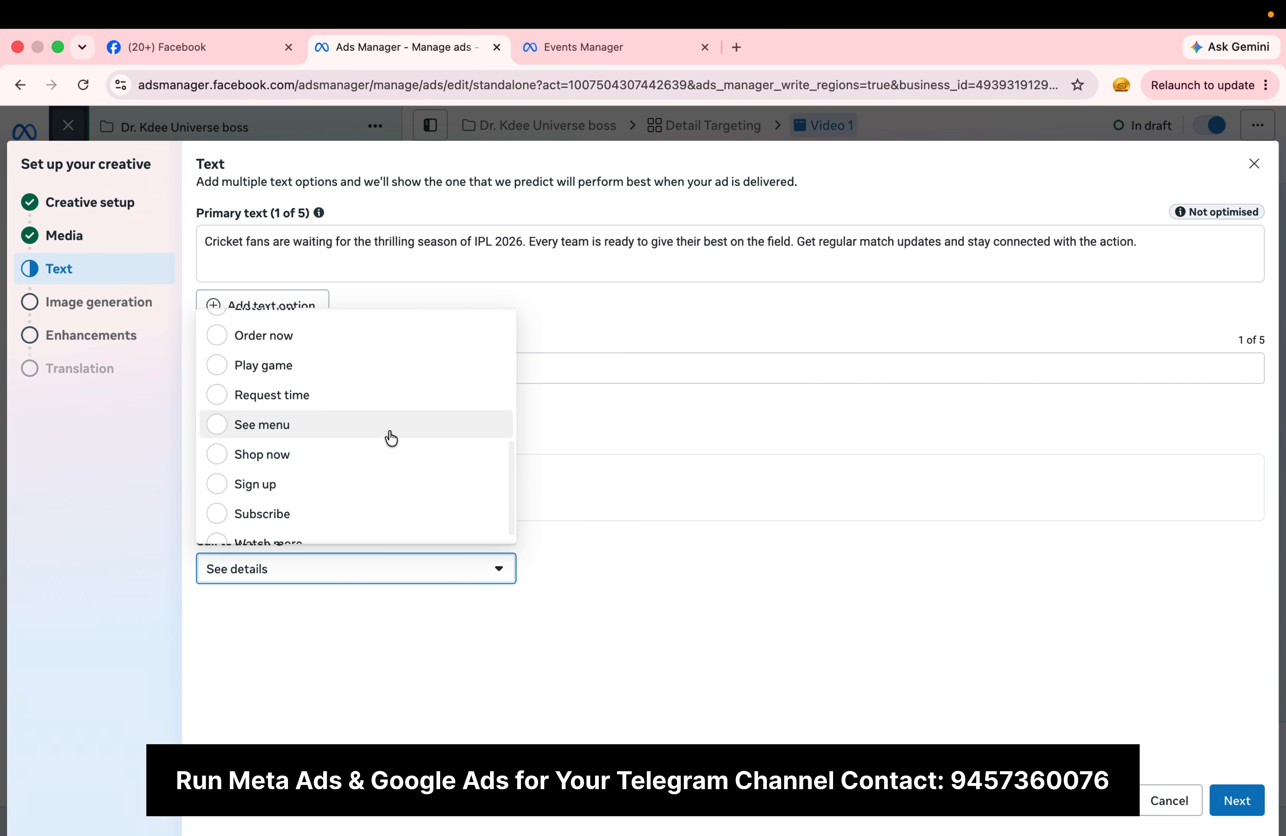
pyautogui.scroll(-1, 380, 443)
pyautogui.click(337, 501)
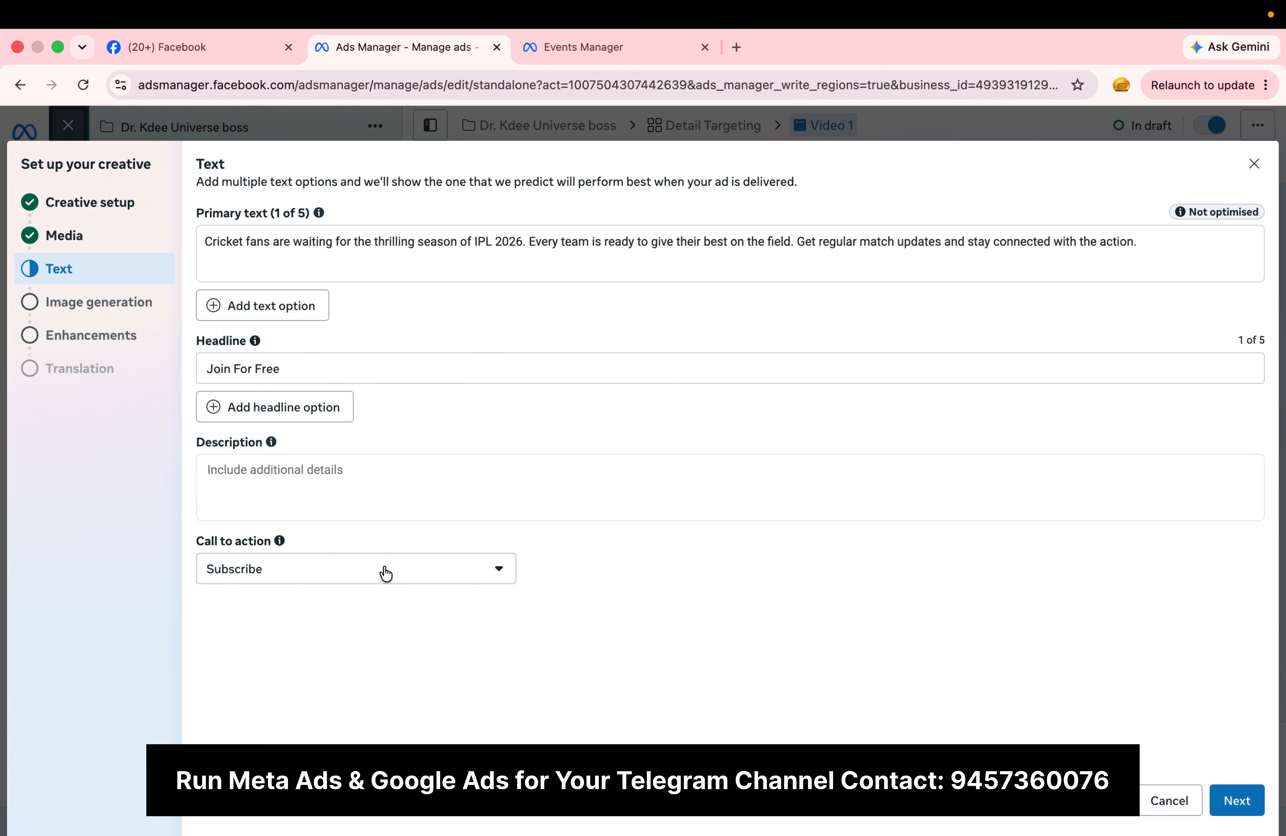
# Step: Try Learn more as the call to action, return it to Subscribe and continue past the text stage
pyautogui.click(384, 572)
pyautogui.scroll(5, 416, 383)
pyautogui.scroll(-3, 416, 382)
pyautogui.scroll(3, 424, 373)
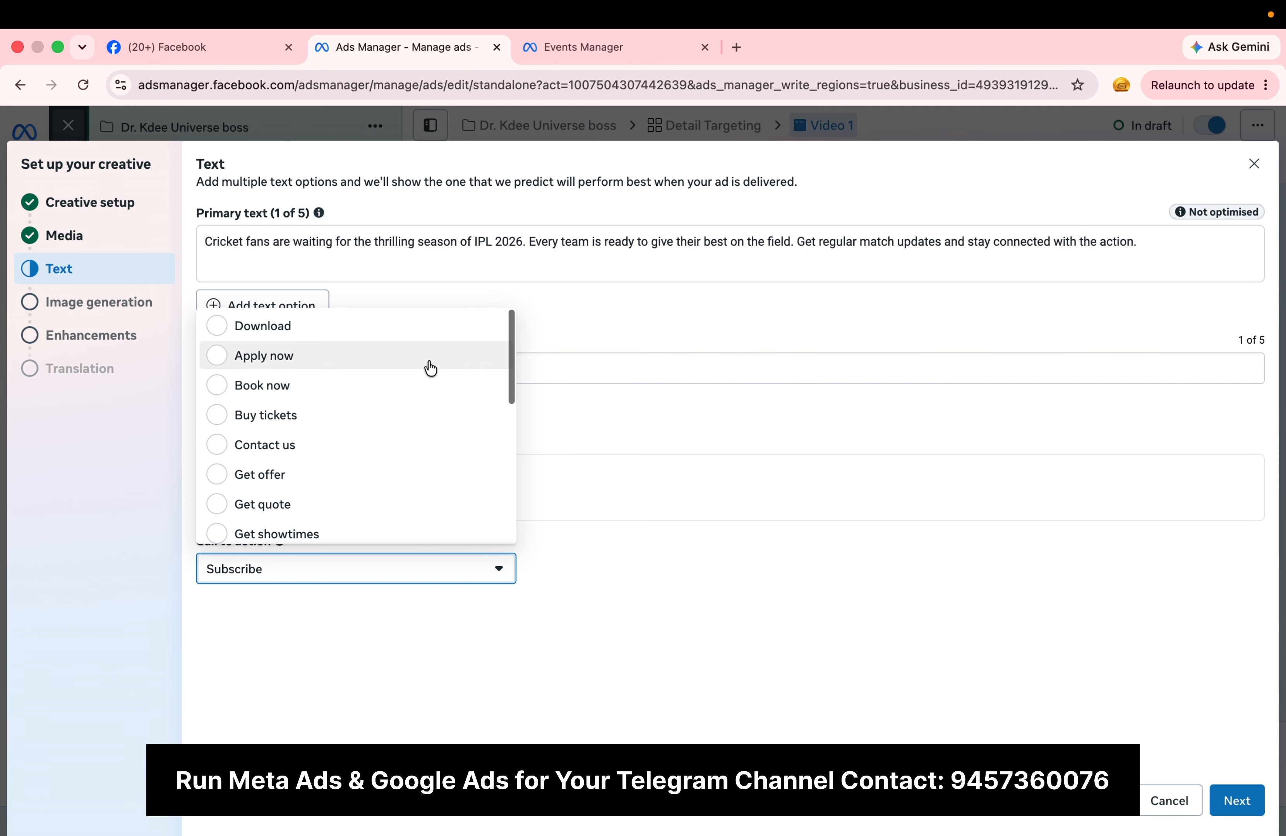
pyautogui.scroll(-5, 391, 435)
pyautogui.click(367, 465)
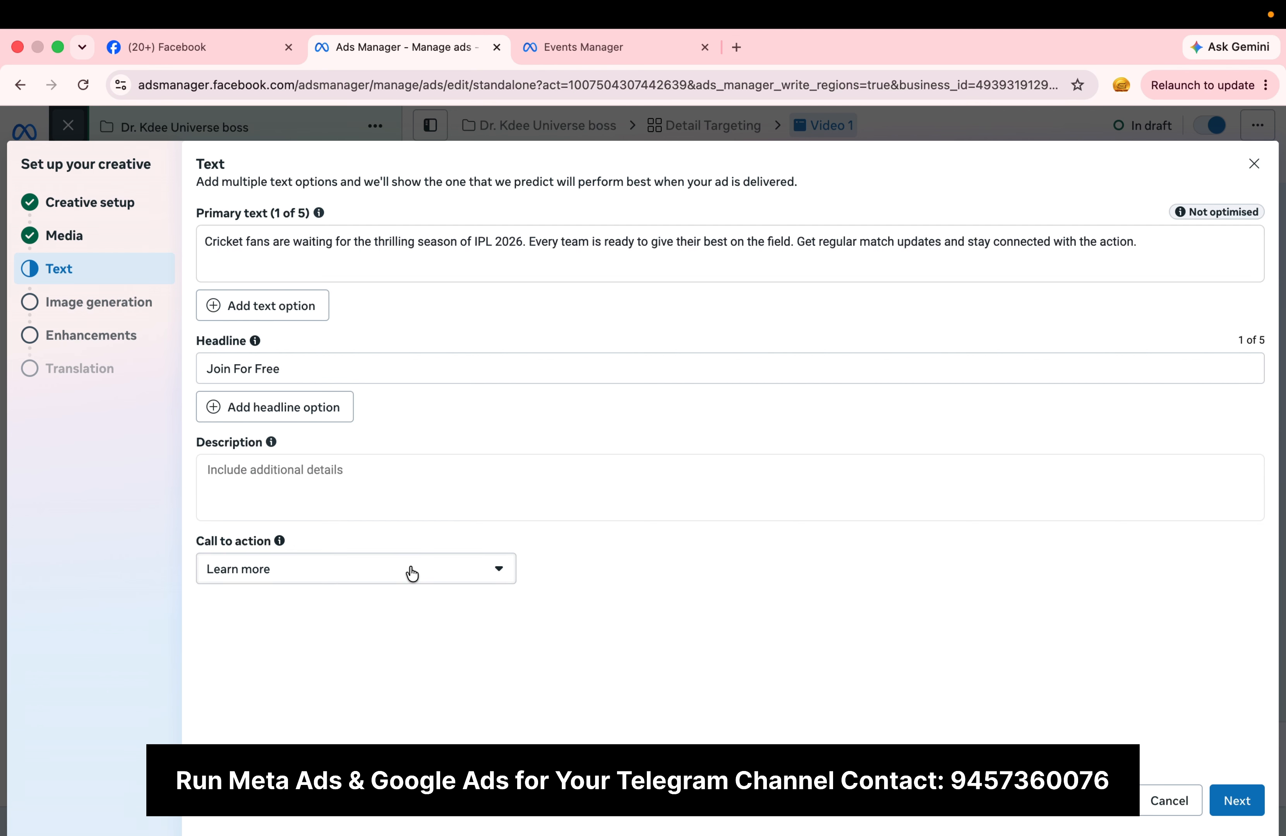
pyautogui.click(408, 571)
pyautogui.scroll(-4, 402, 445)
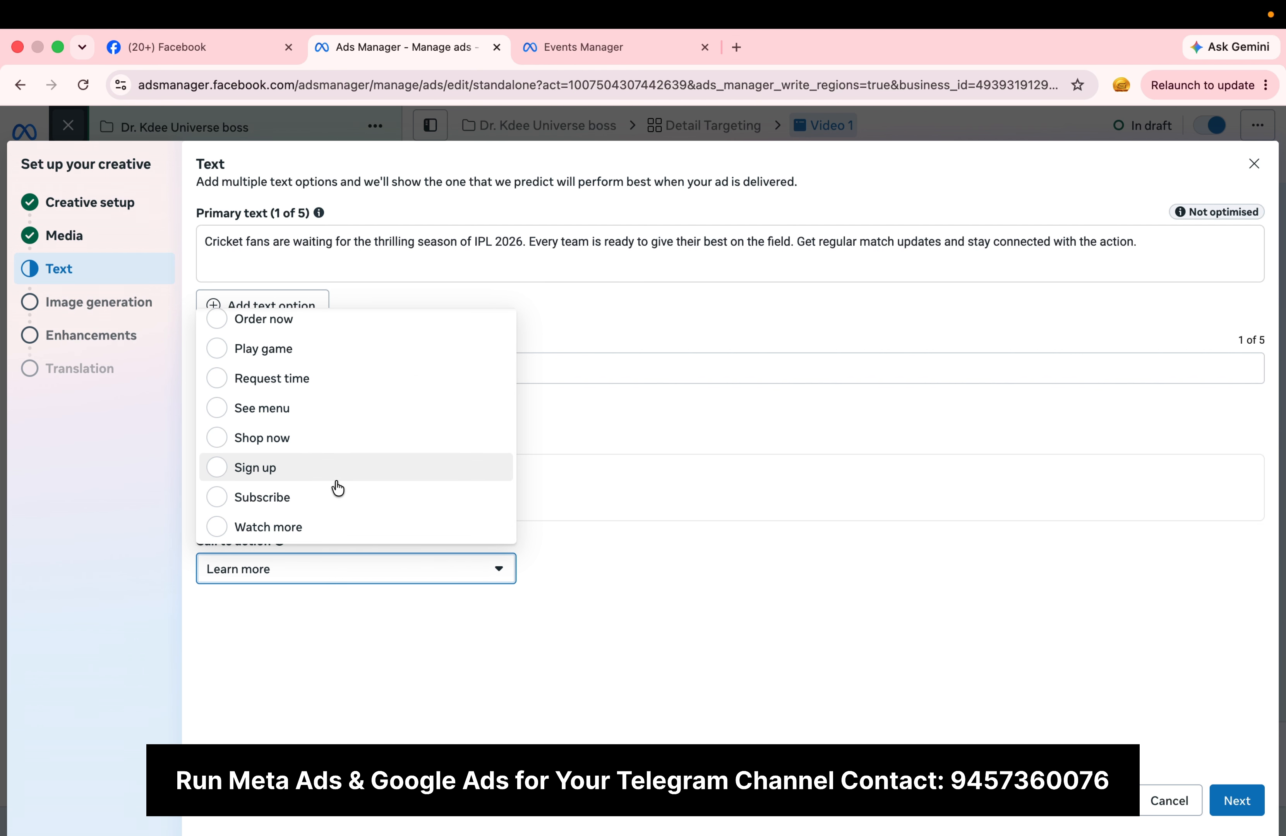
pyautogui.click(339, 497)
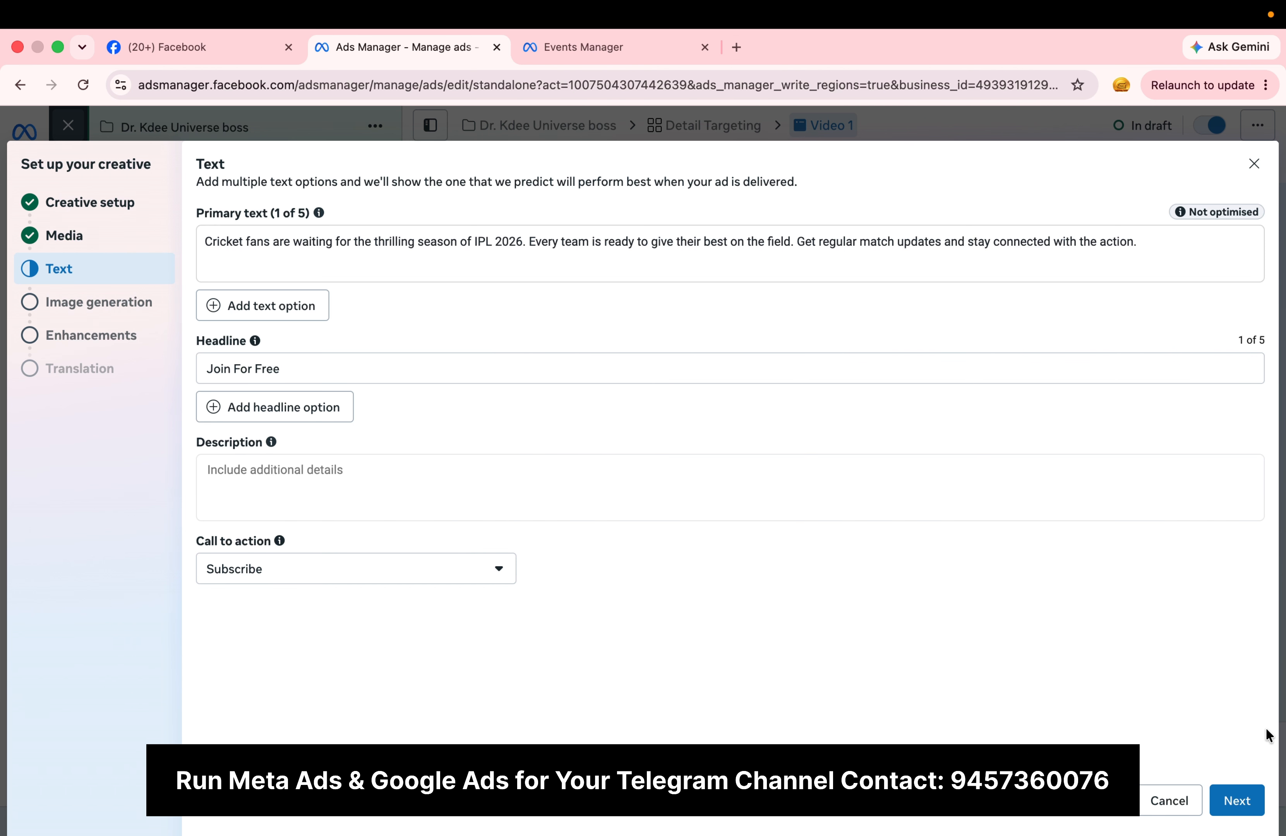
pyautogui.click(1236, 803)
pyautogui.click(1238, 804)
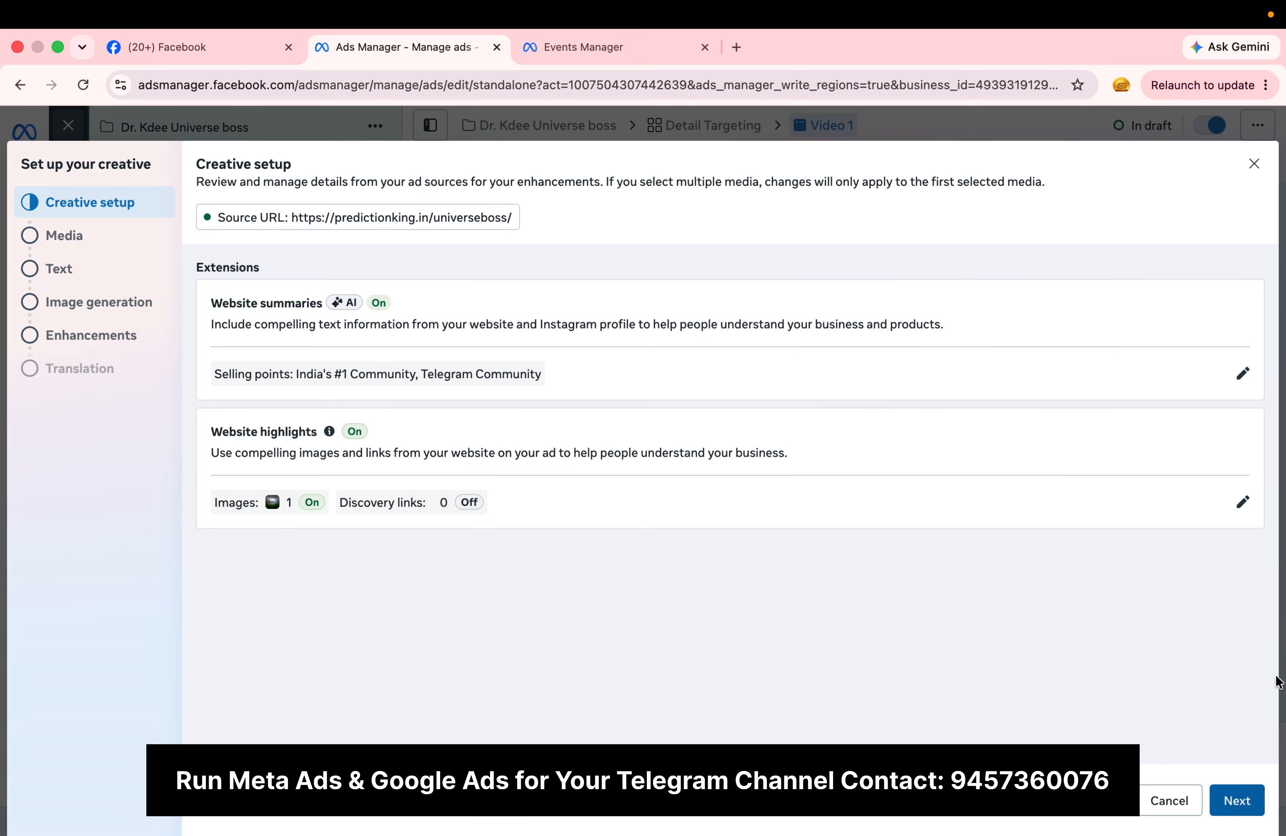
# Step: Go through the creative setup with kd bhai.mp4 as media and set the call to action to Subscribe
pyautogui.click(1238, 806)
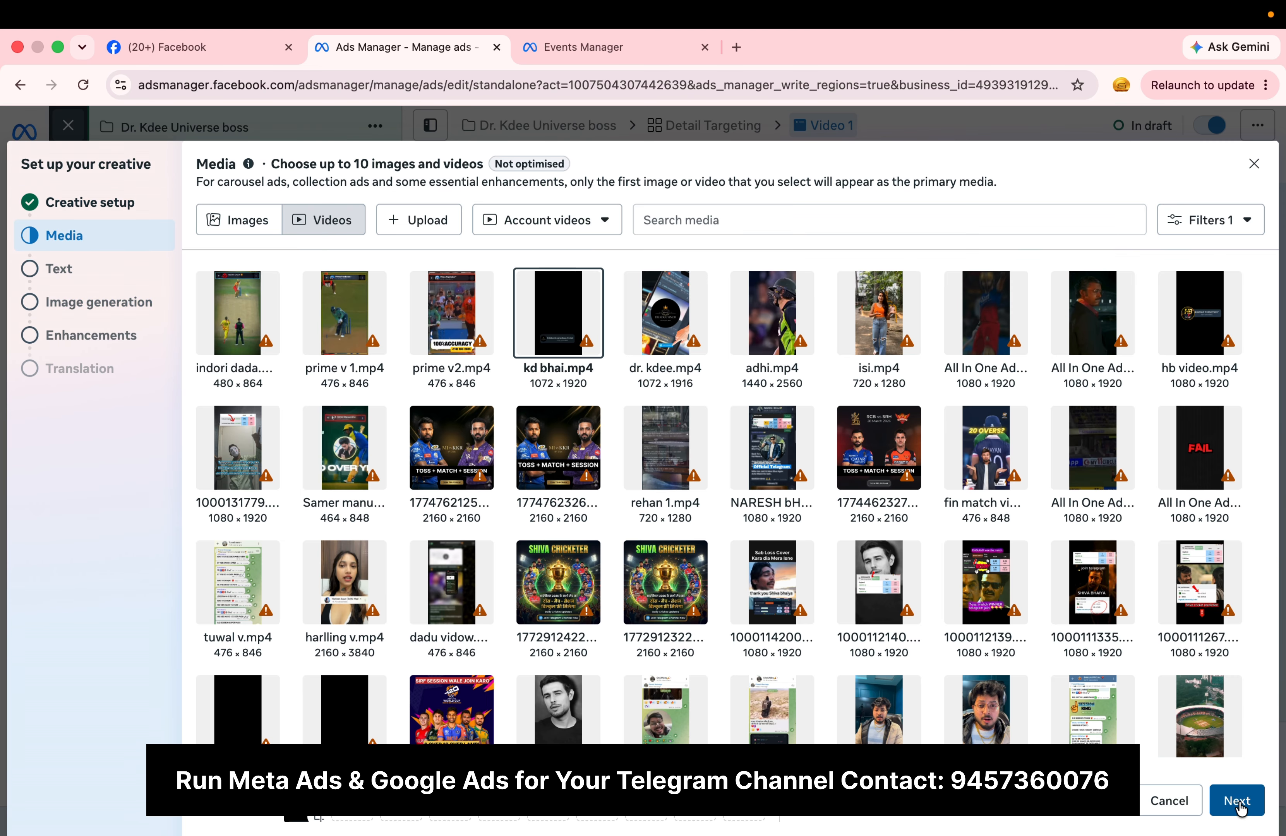
pyautogui.click(1238, 804)
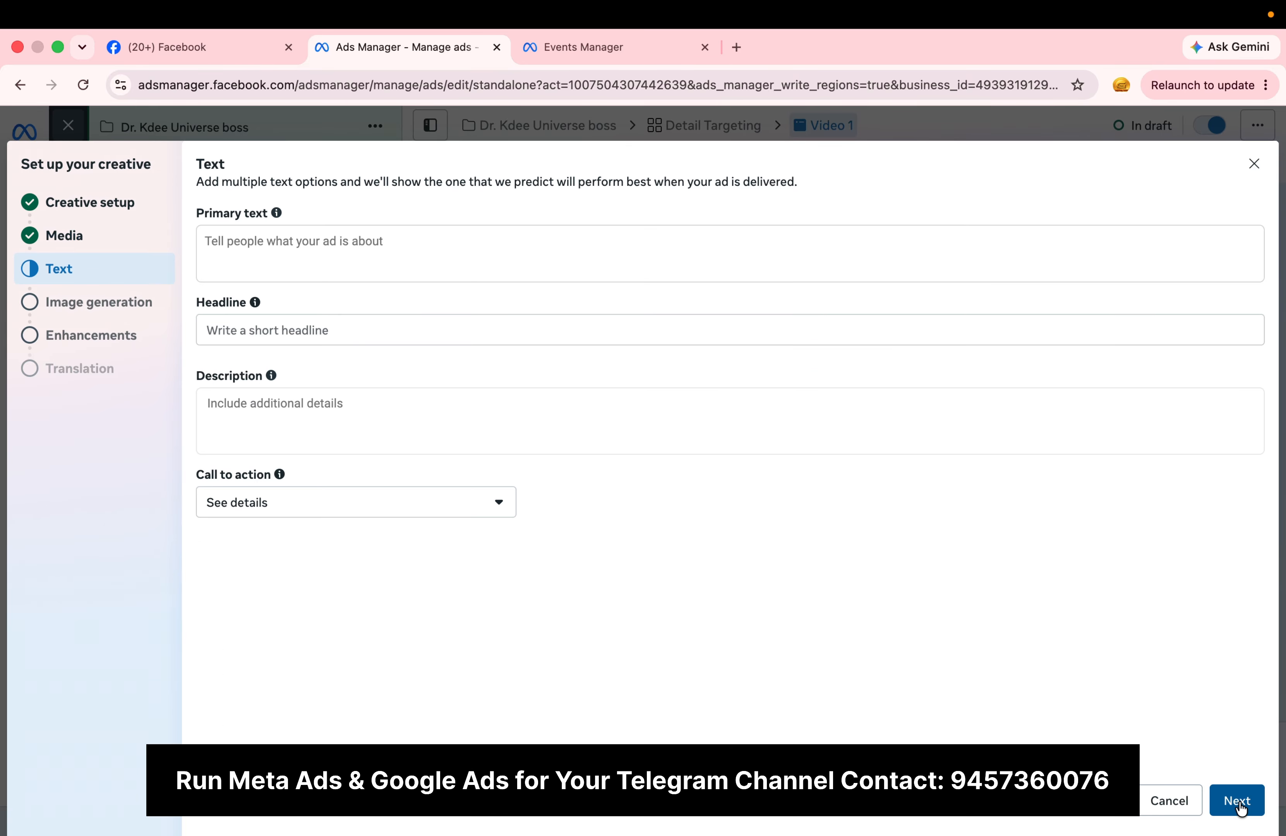
pyautogui.click(448, 506)
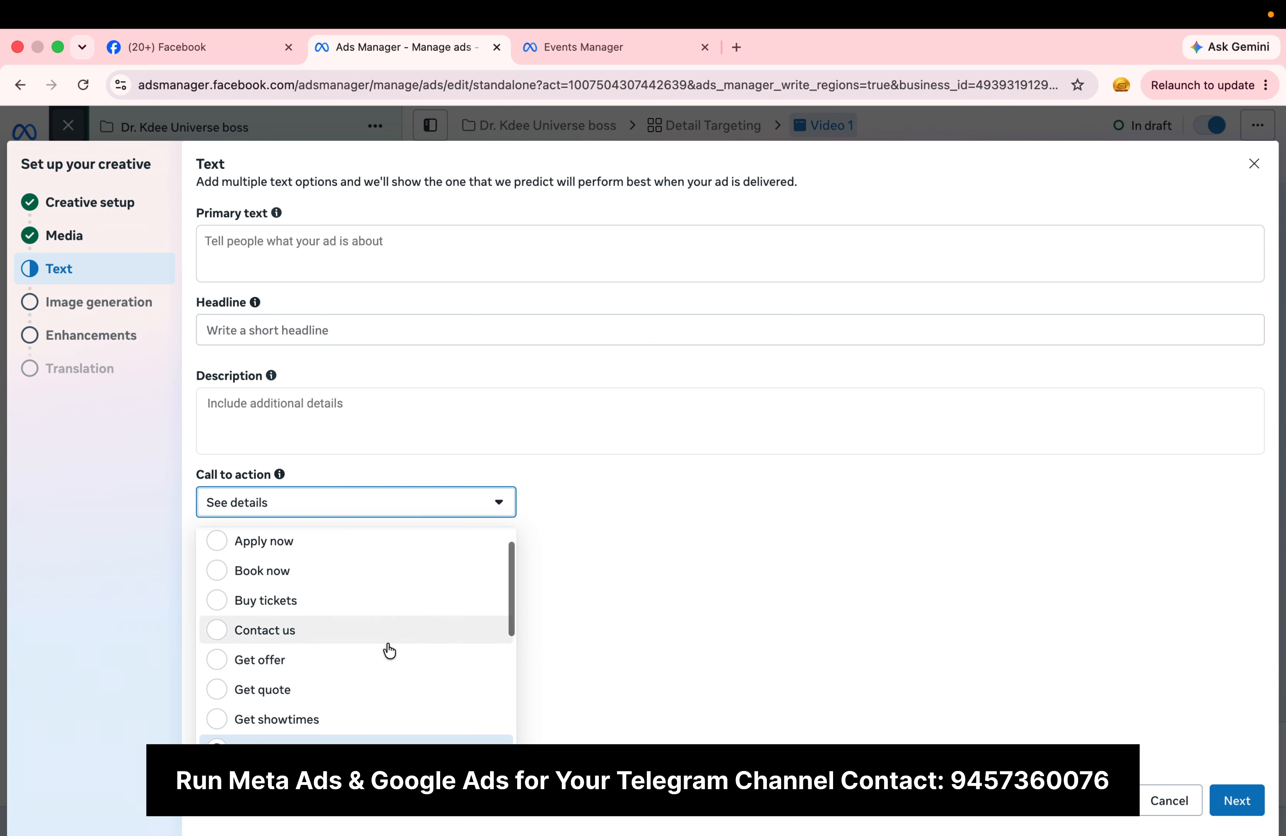
pyautogui.scroll(-5, 389, 648)
pyautogui.click(312, 716)
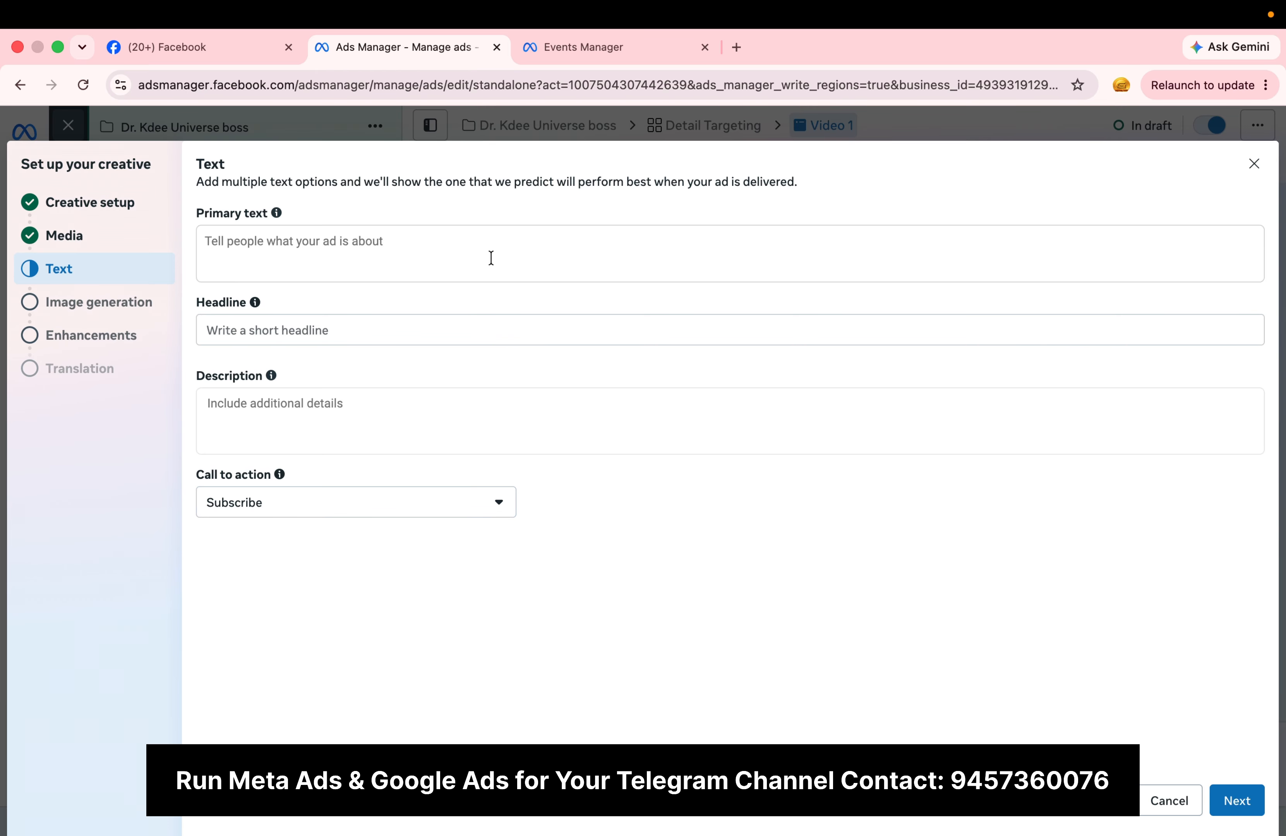
# Step: Paste the copied IPL 2026 caption into the empty primary text and join its lines into a single paragraph
pyautogui.click(491, 259)
pyautogui.write('Cricket fans are waiting for the thrilling season of IPL 2026. Every team is ready to give their best on the field. Get regular match updates and stay connected with the action.')
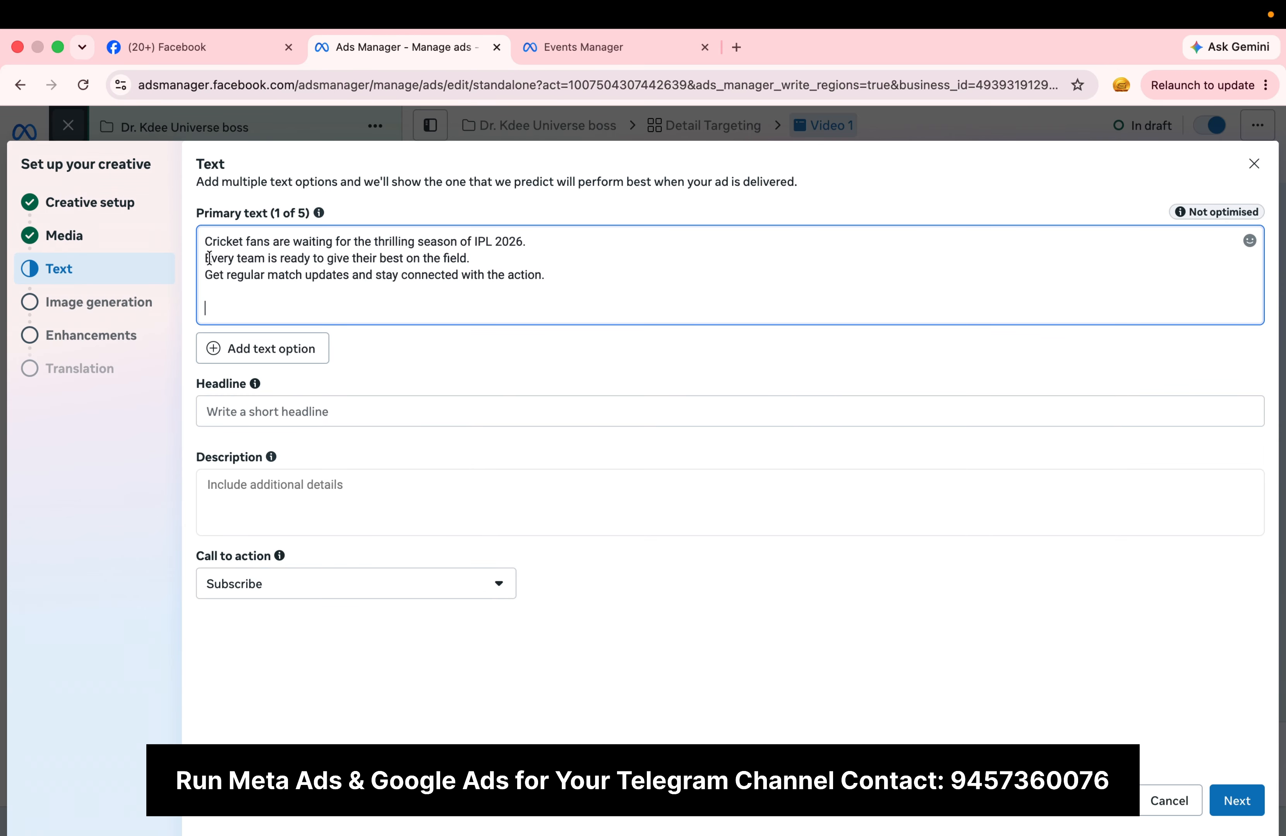
pyautogui.click(204, 259)
pyautogui.press('BackSpace')
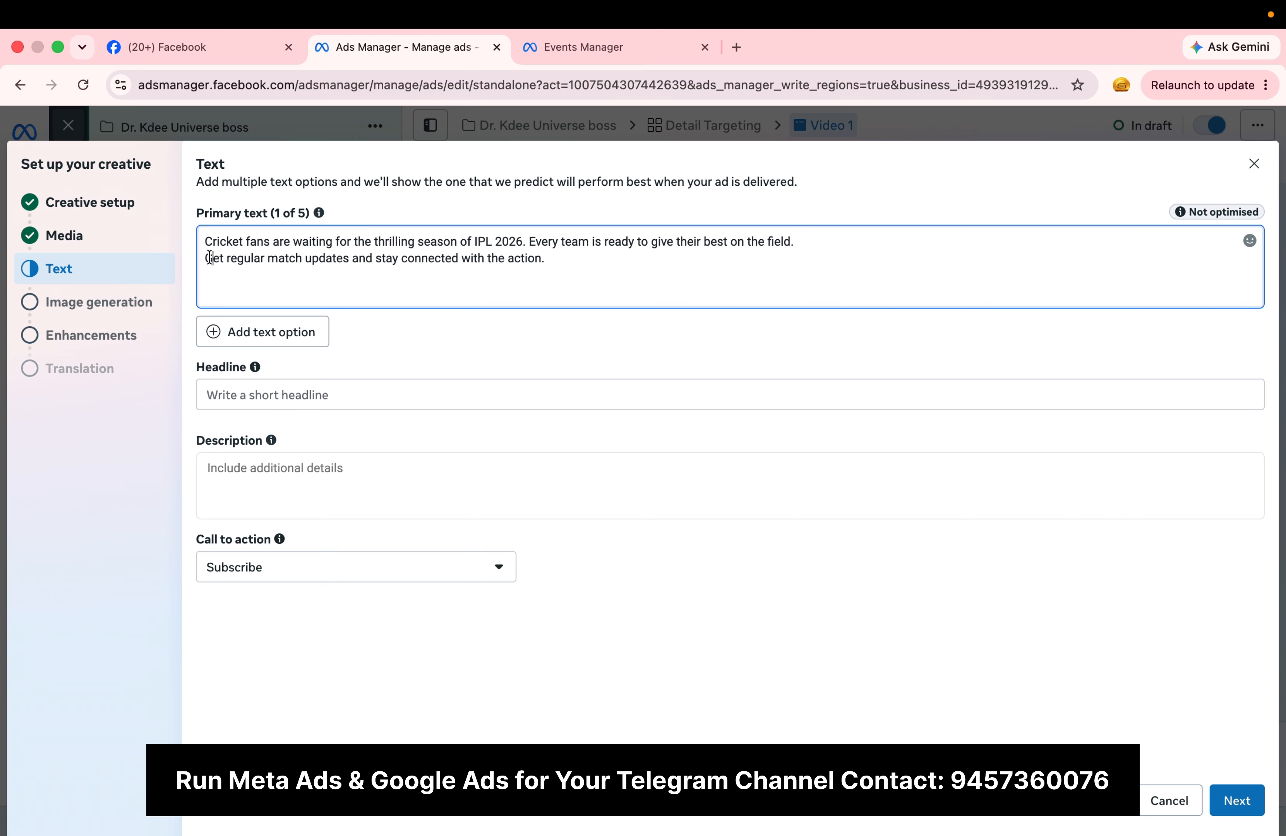
pyautogui.click(210, 258)
pyautogui.press('BackSpace')
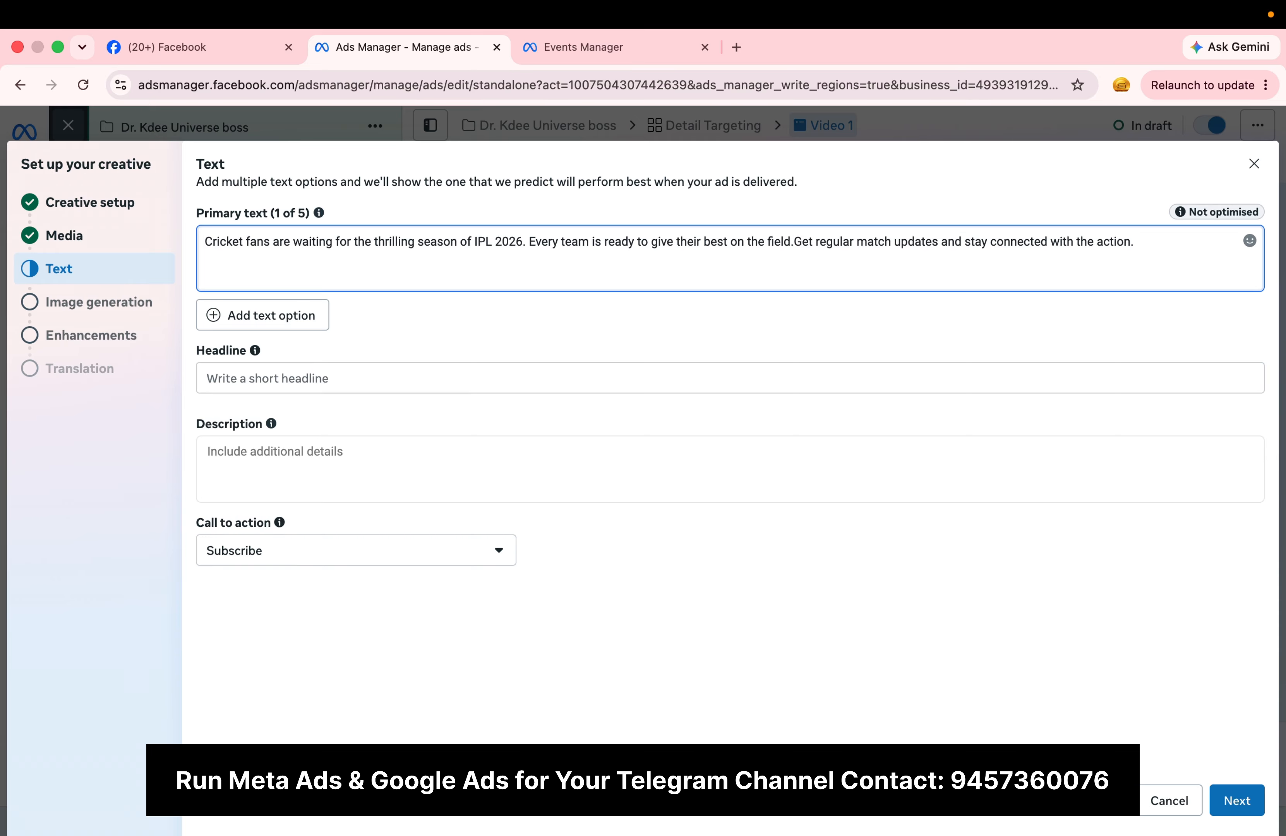
# Step: Set the headline to "Join For Free" and complete the remaining creative setup stages
pyautogui.click(324, 375)
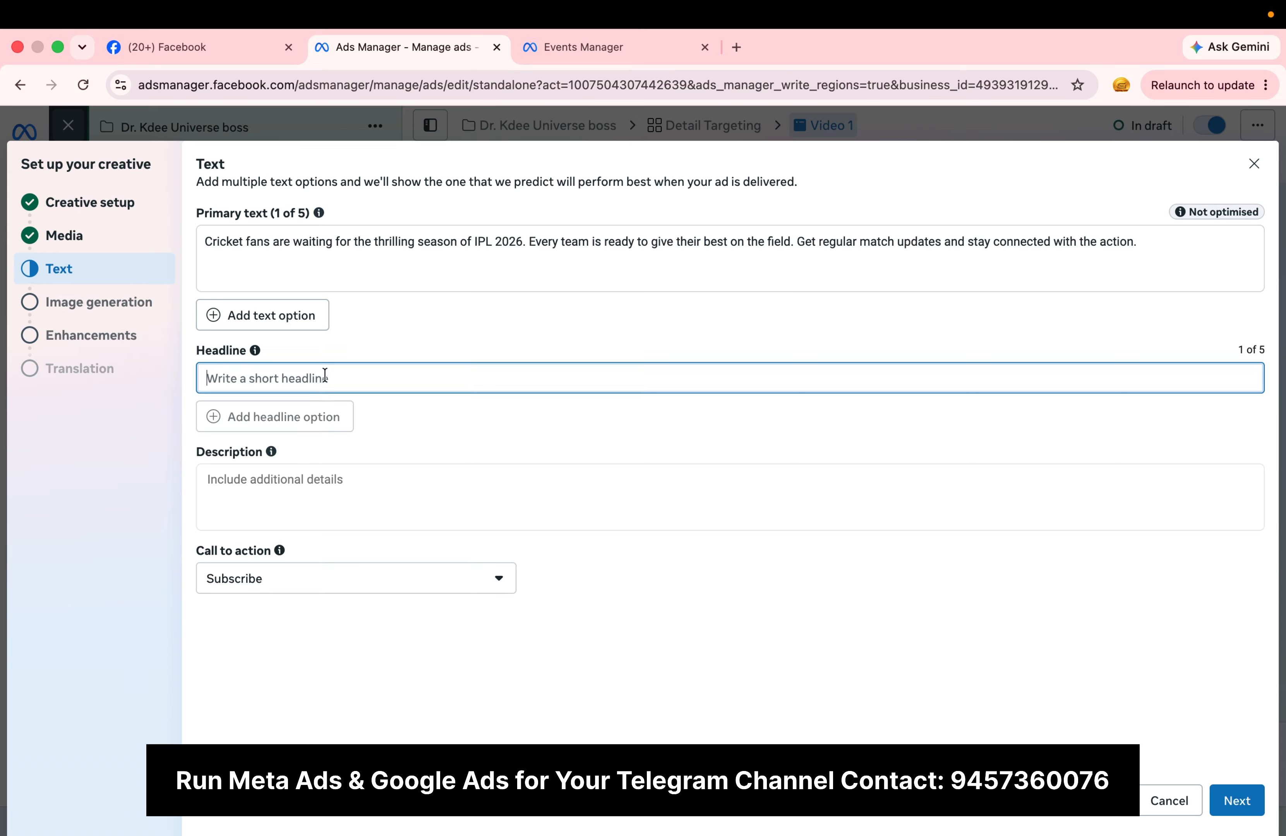
pyautogui.write('Join For Free')
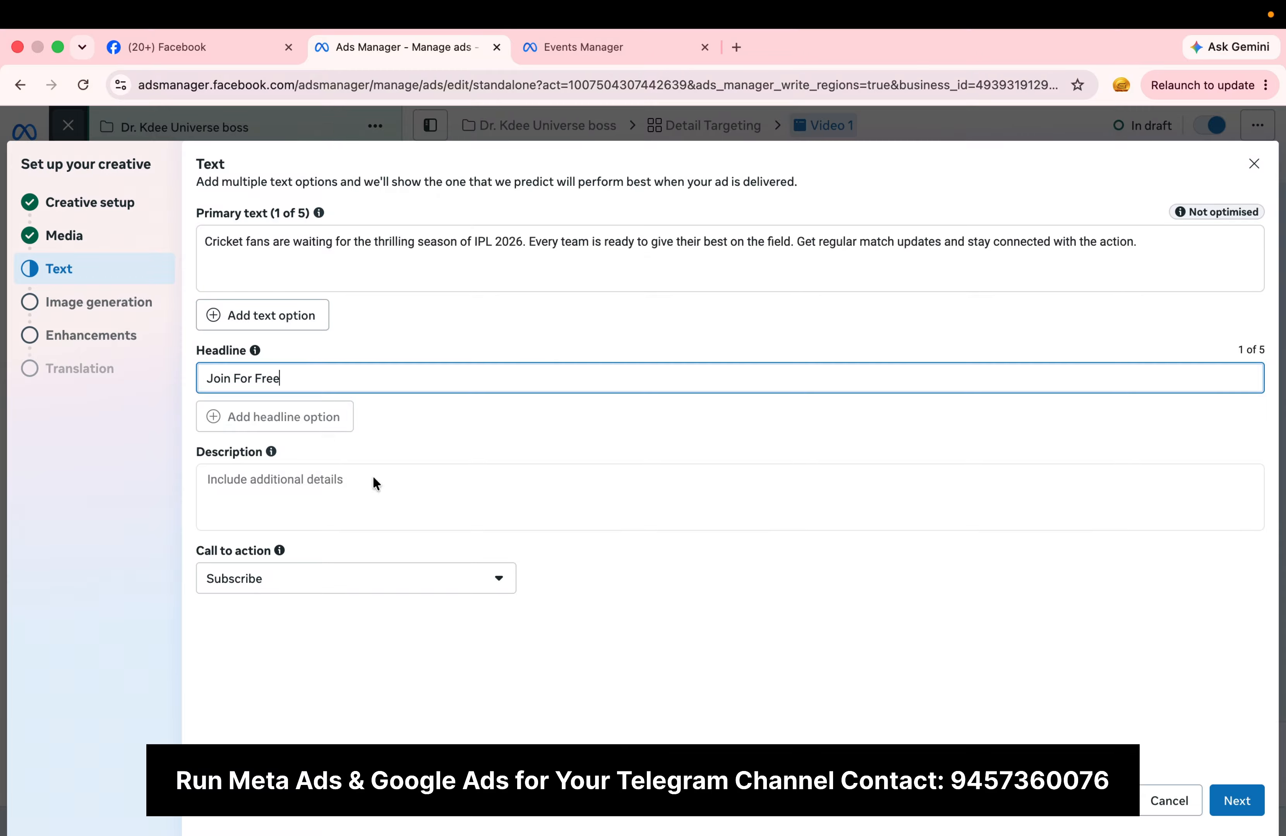
pyautogui.click(1237, 801)
pyautogui.click(1236, 802)
pyautogui.click(1237, 802)
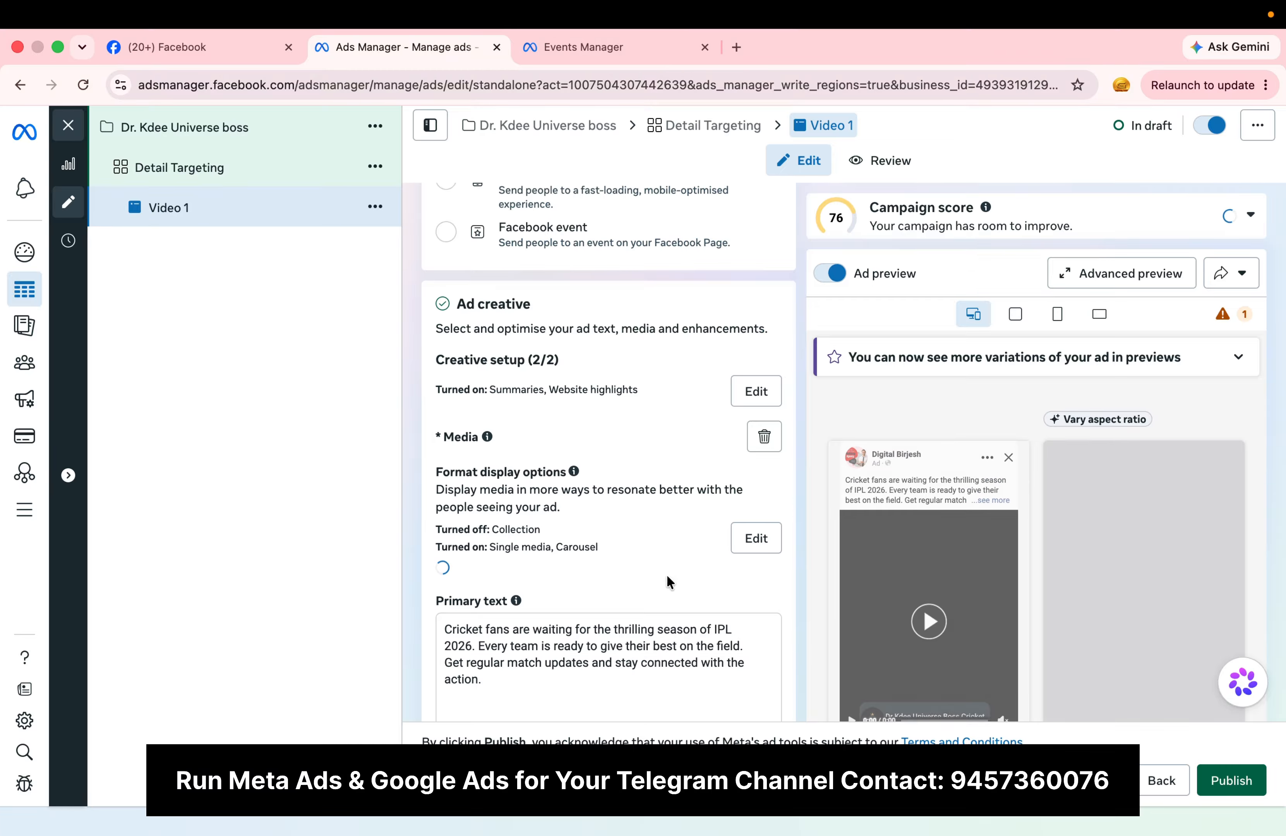
# Step: Duplicate the Detail Targeting ad set together with its Video 1 ad within the same campaign
pyautogui.scroll(-2, 668, 577)
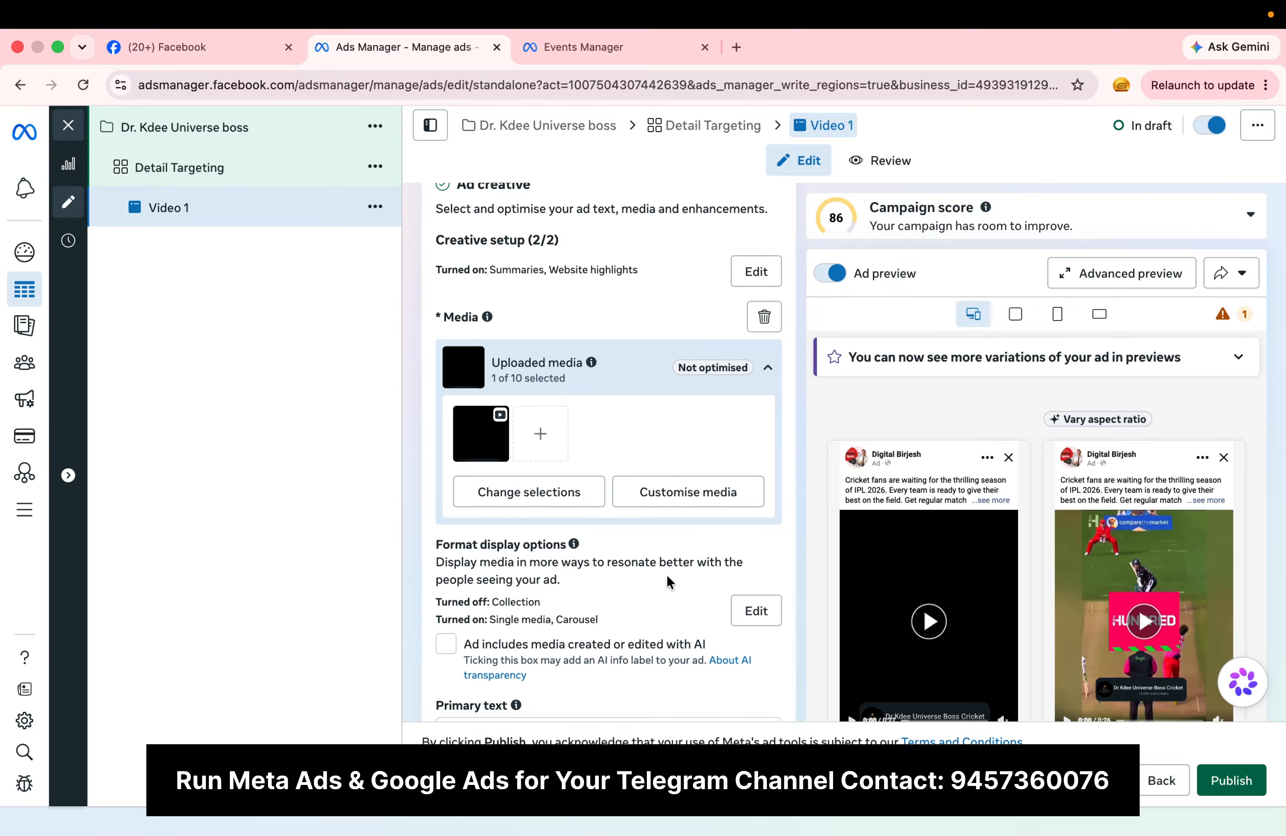
pyautogui.scroll(-2, 666, 575)
pyautogui.scroll(-2, 676, 568)
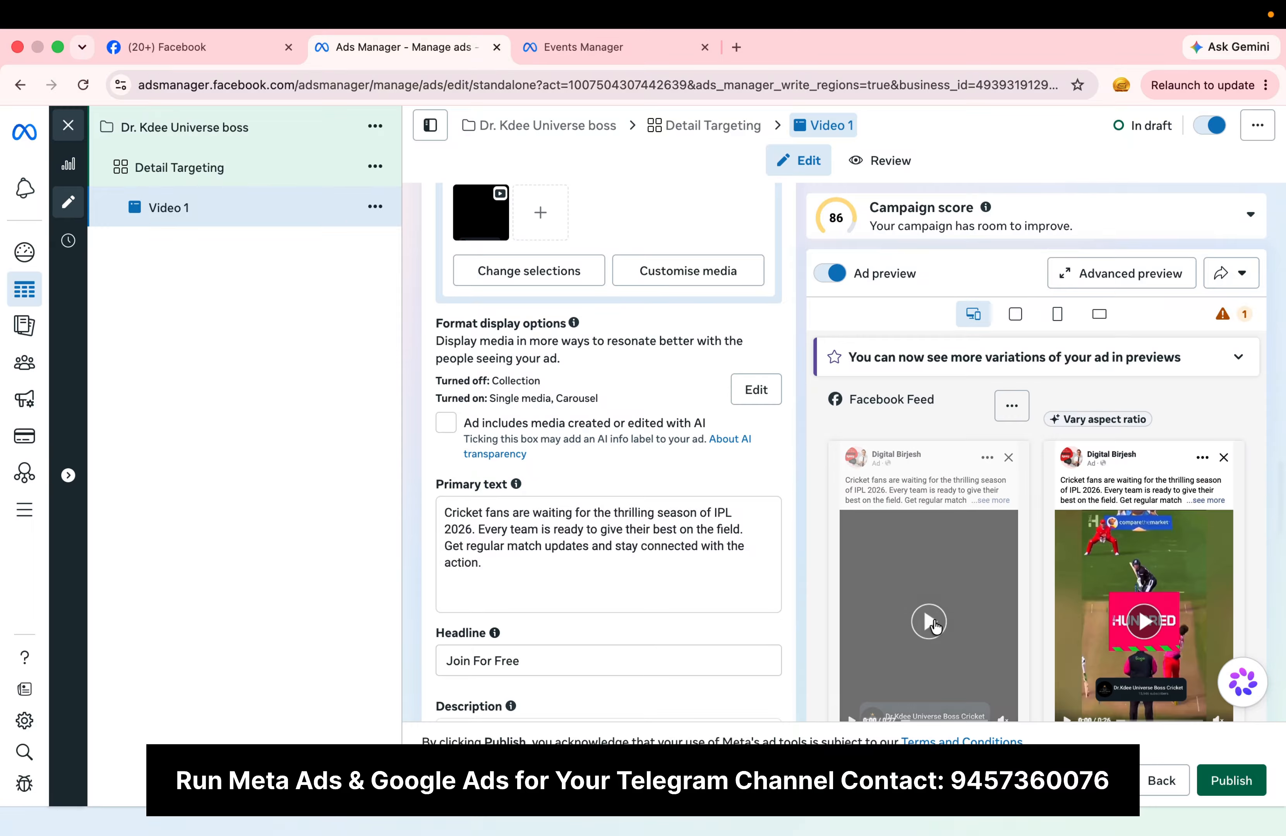
pyautogui.scroll(-2, 935, 624)
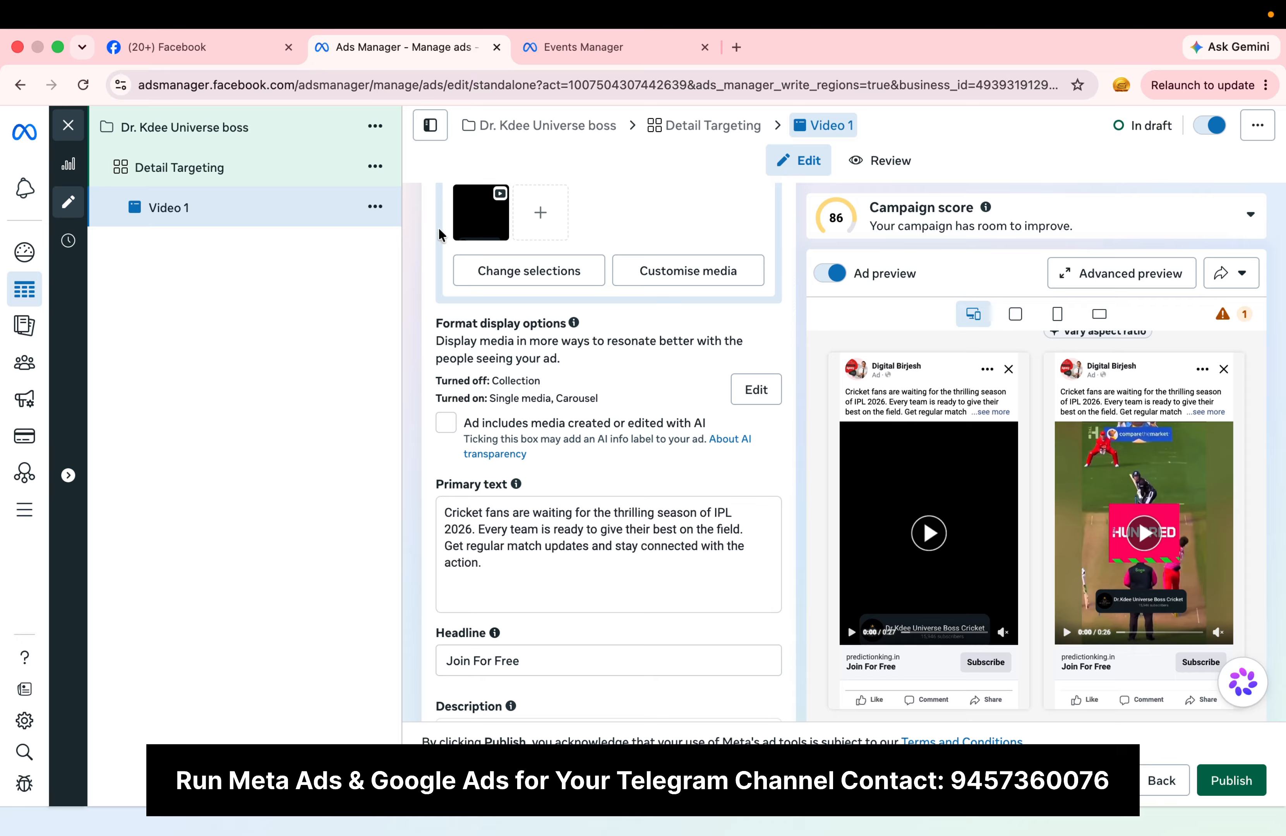
pyautogui.click(372, 170)
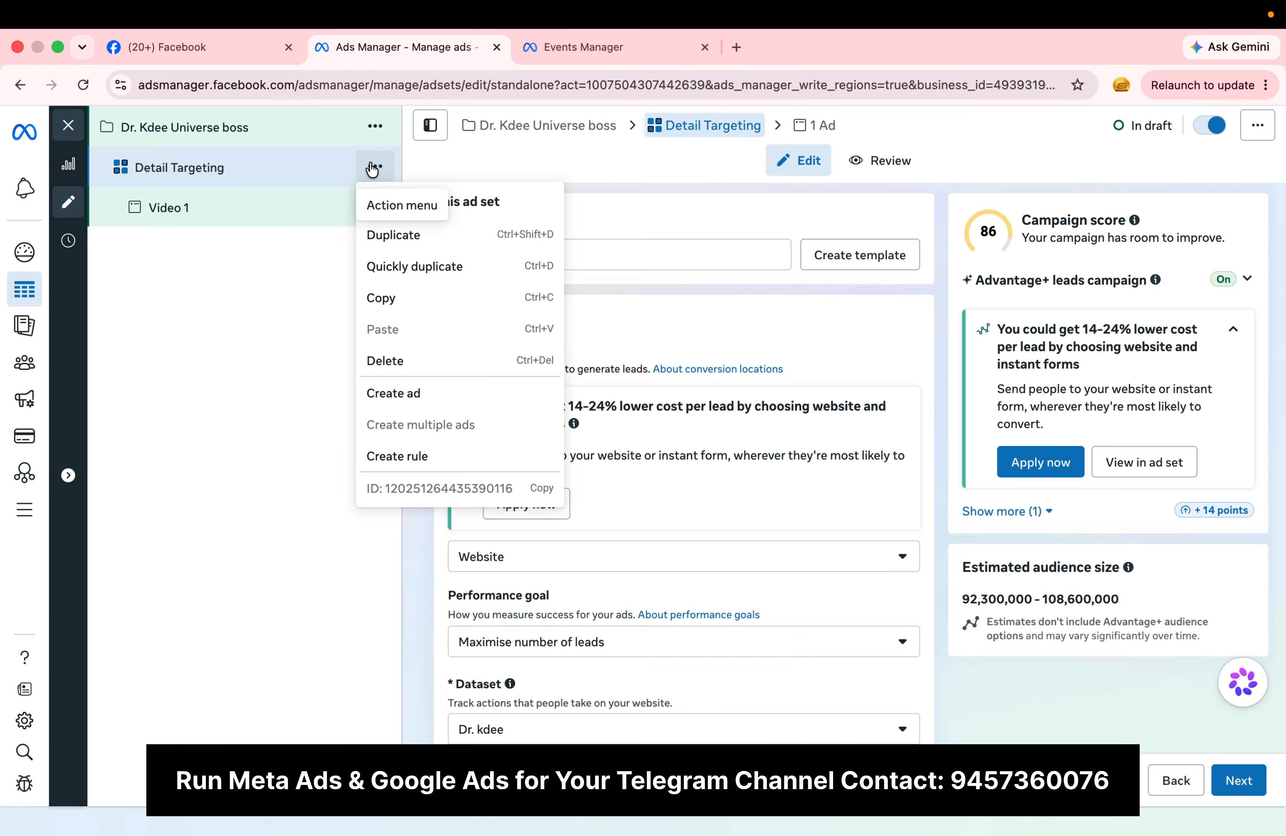
pyautogui.click(283, 275)
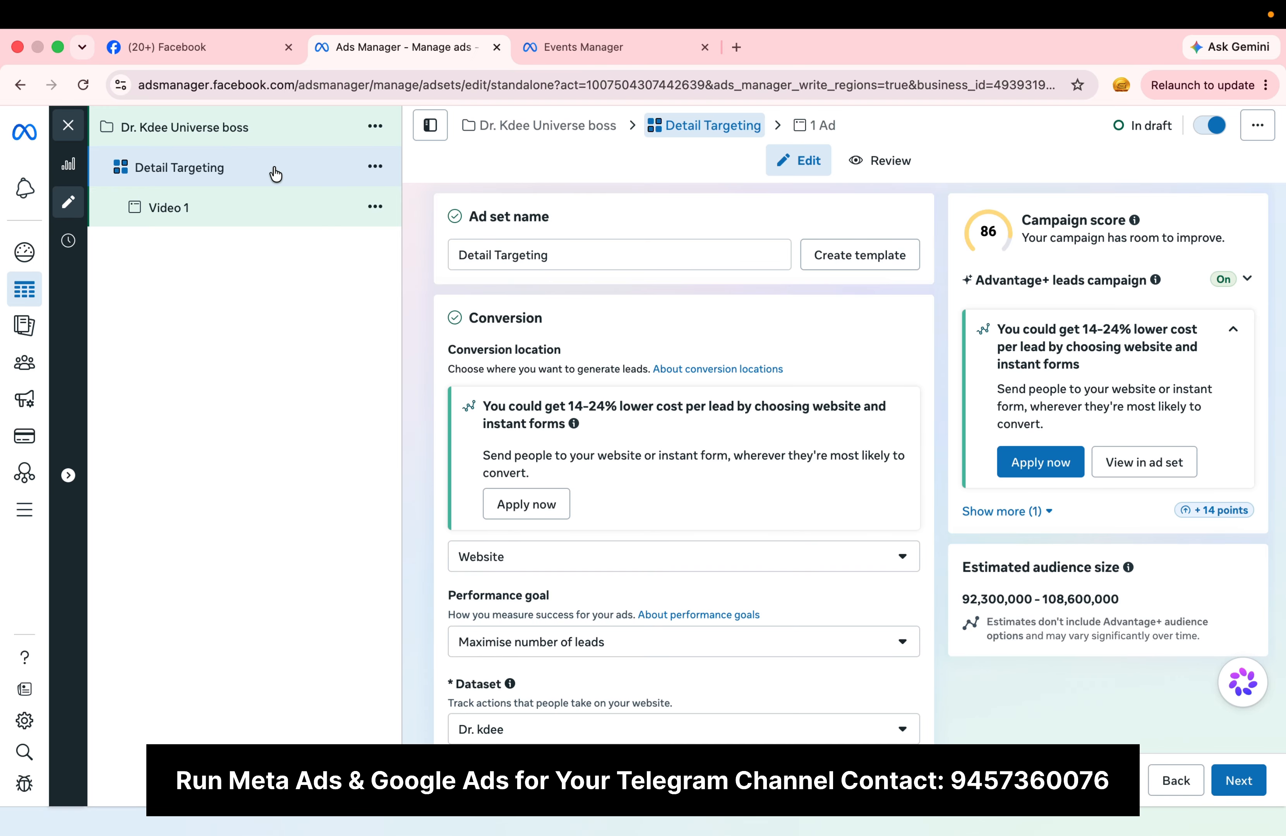
pyautogui.click(376, 169)
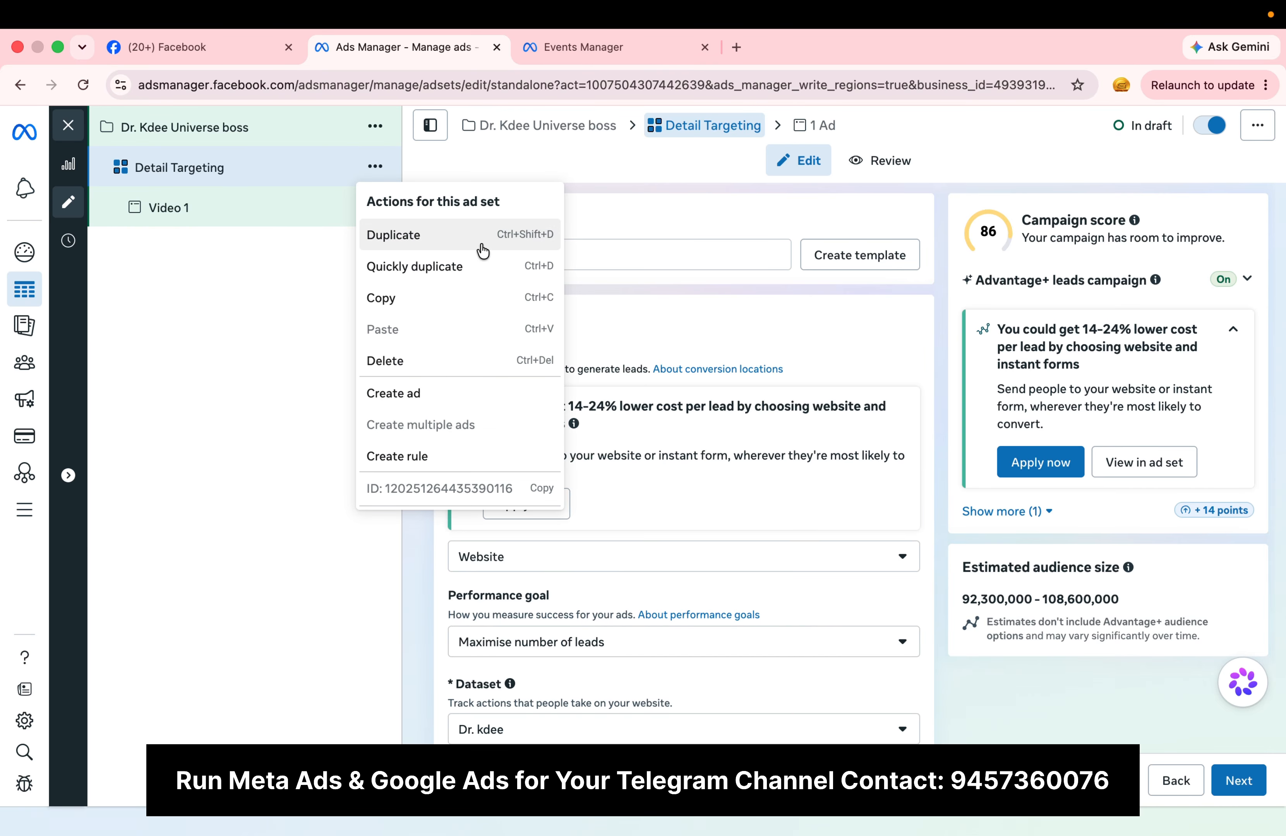
pyautogui.click(480, 246)
pyautogui.click(857, 653)
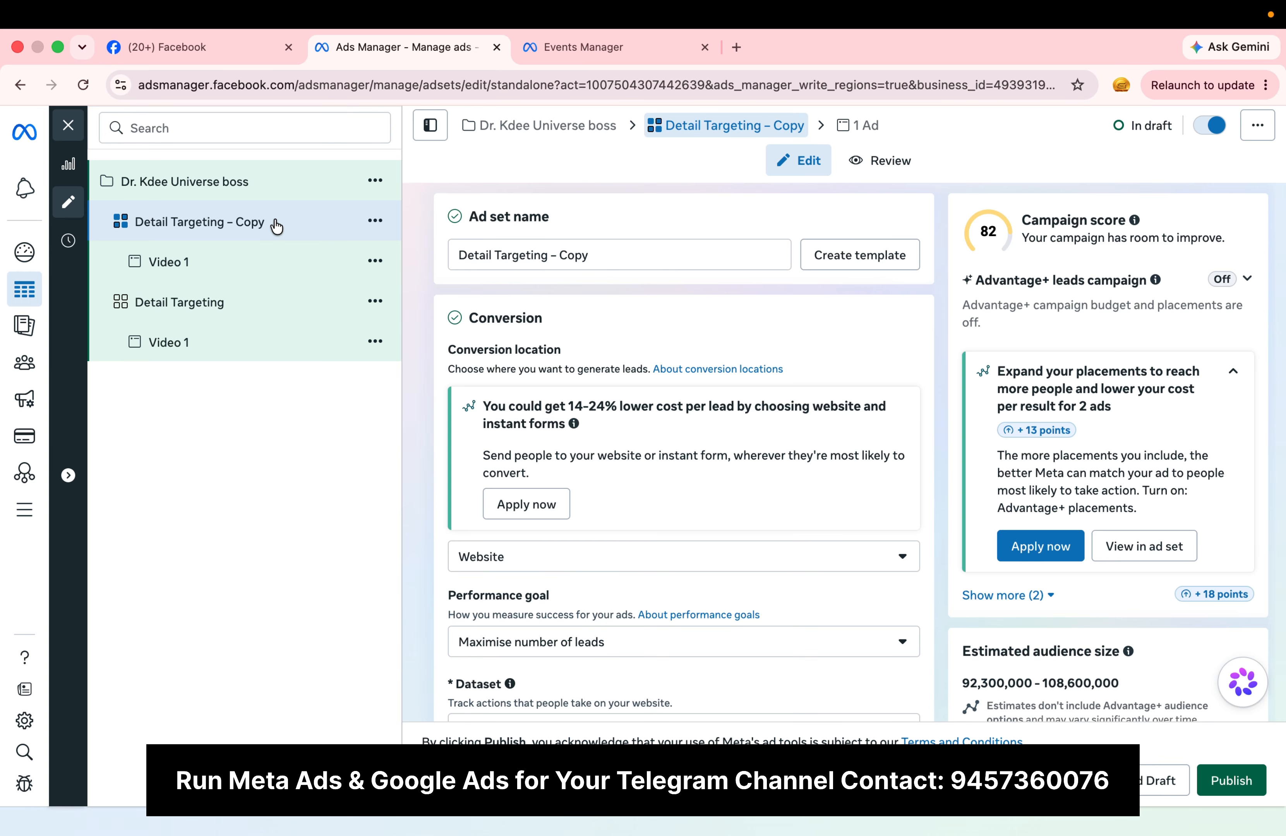
# Step: Rename the ad inside the Detail Targeting – Copy ad set as Video 2
pyautogui.click(237, 272)
pyautogui.click(591, 259)
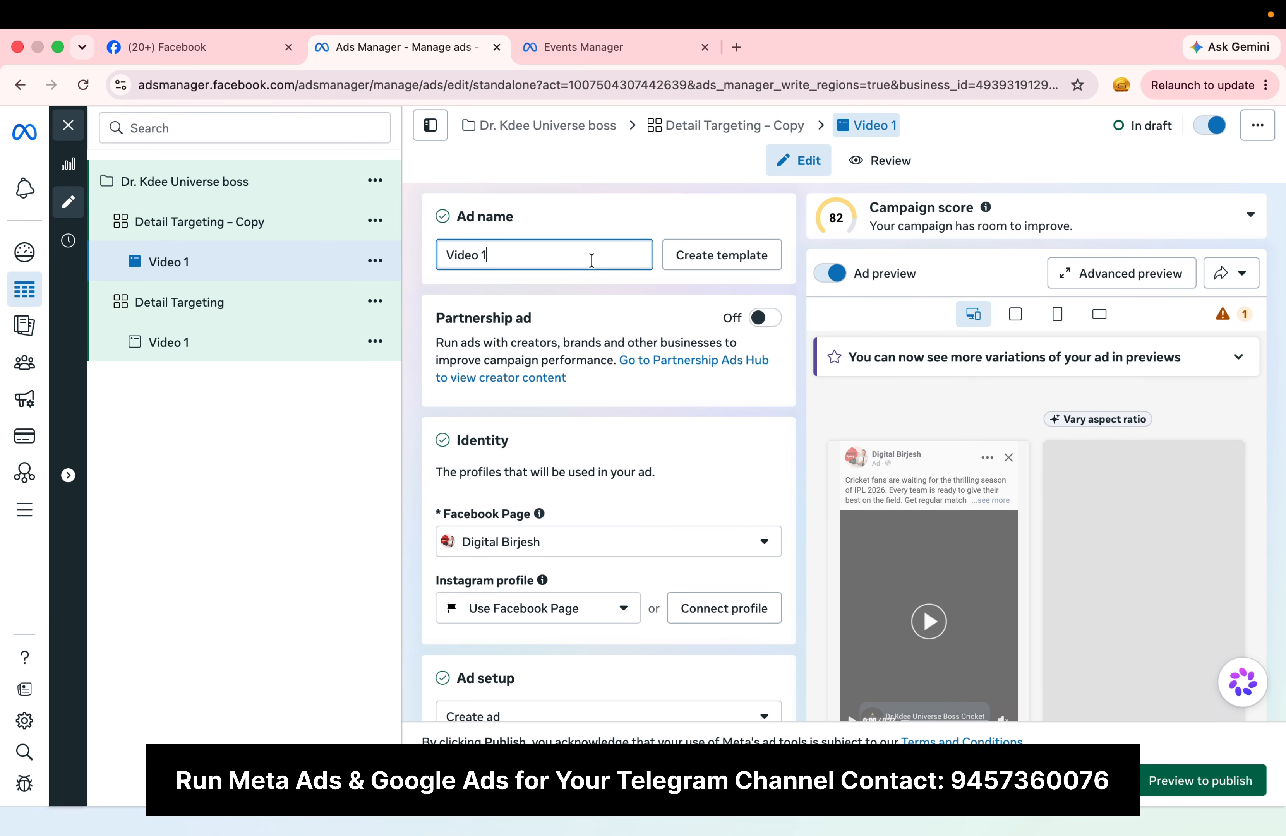
pyautogui.press('BackSpace')
pyautogui.write('2')
pyautogui.click(606, 196)
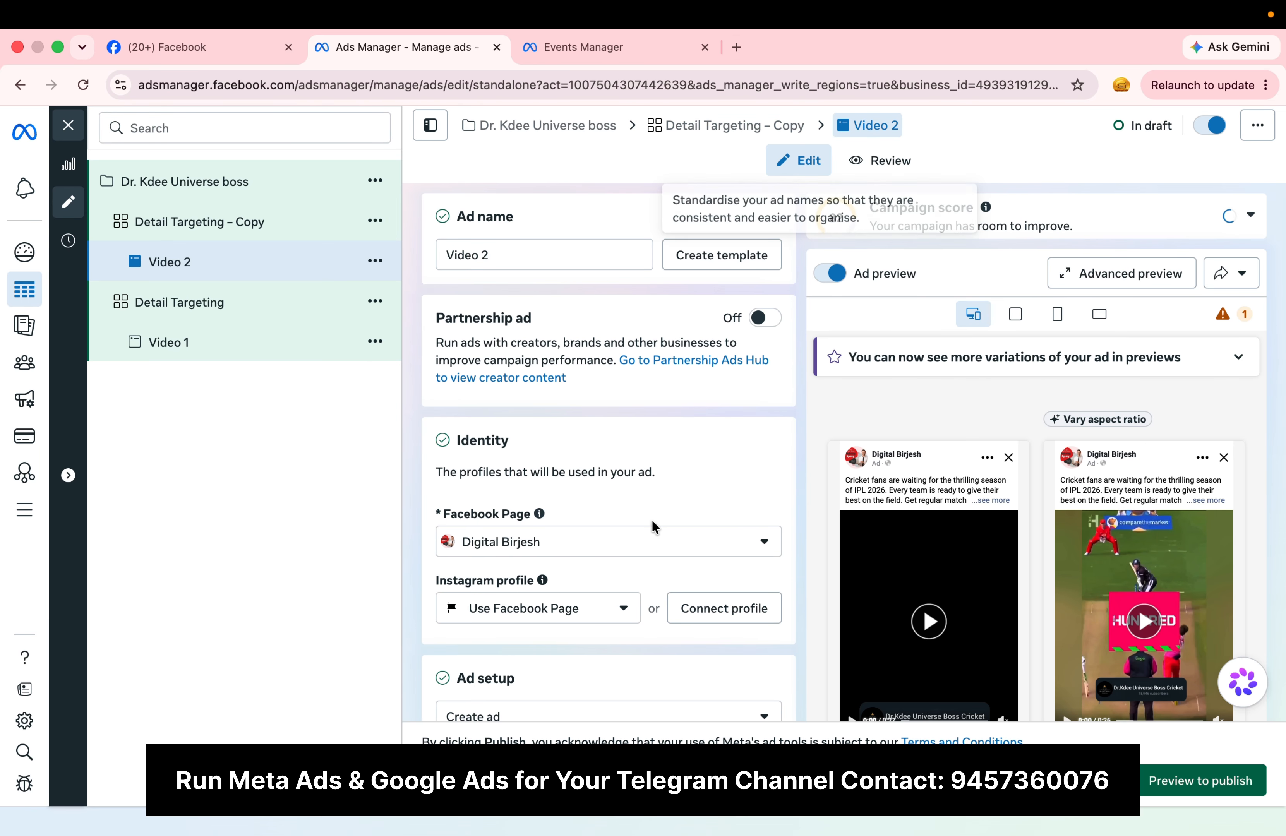
# Step: Remove the uploaded media from the Video 2 ad's creative
pyautogui.scroll(-10, 655, 526)
pyautogui.scroll(-4, 654, 526)
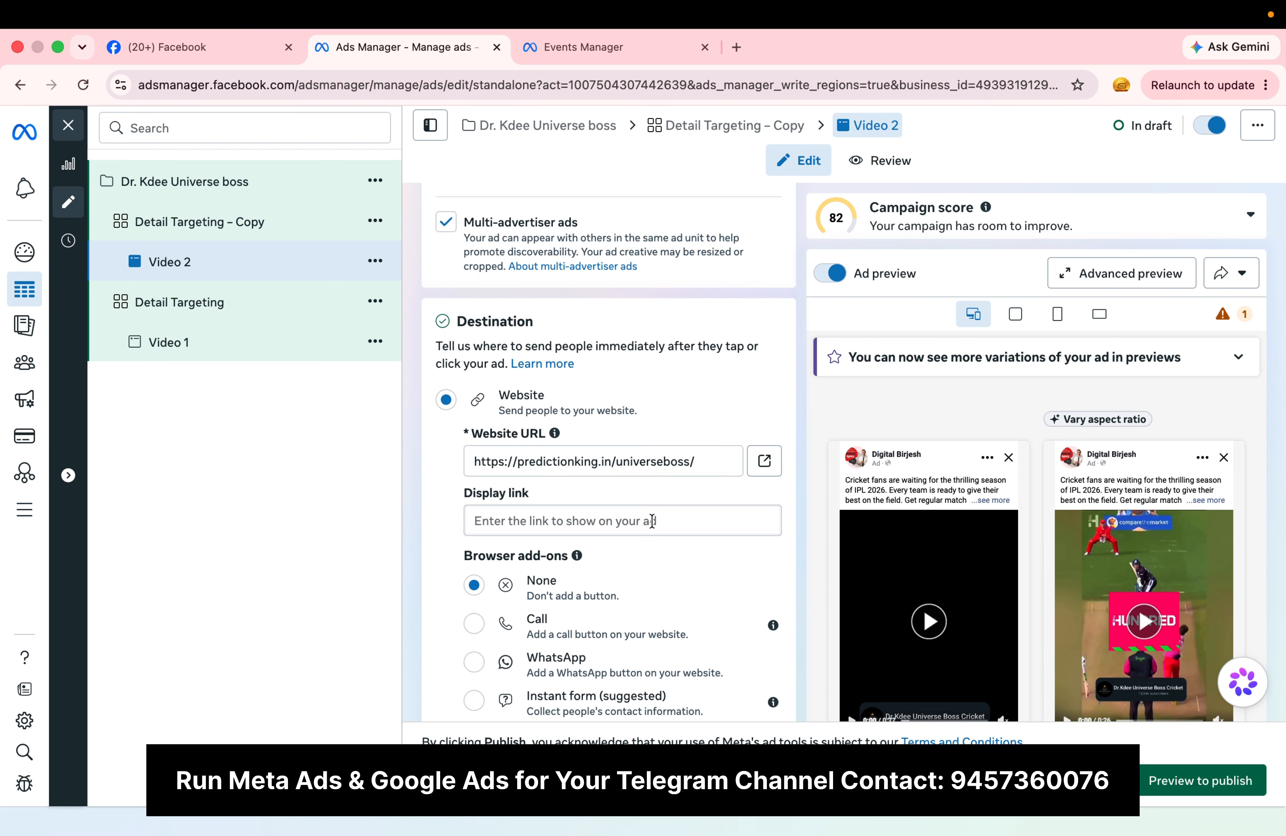
pyautogui.scroll(-8, 652, 521)
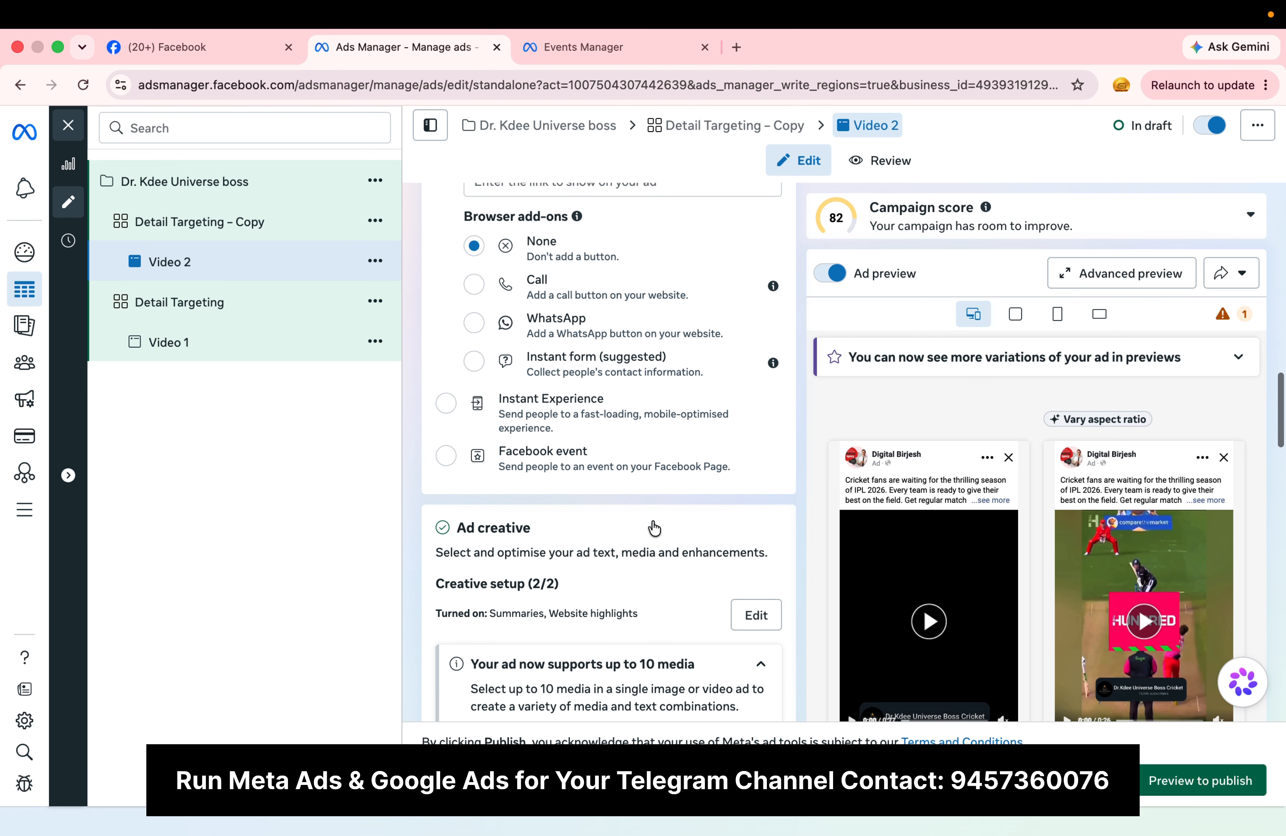
pyautogui.scroll(-3, 654, 526)
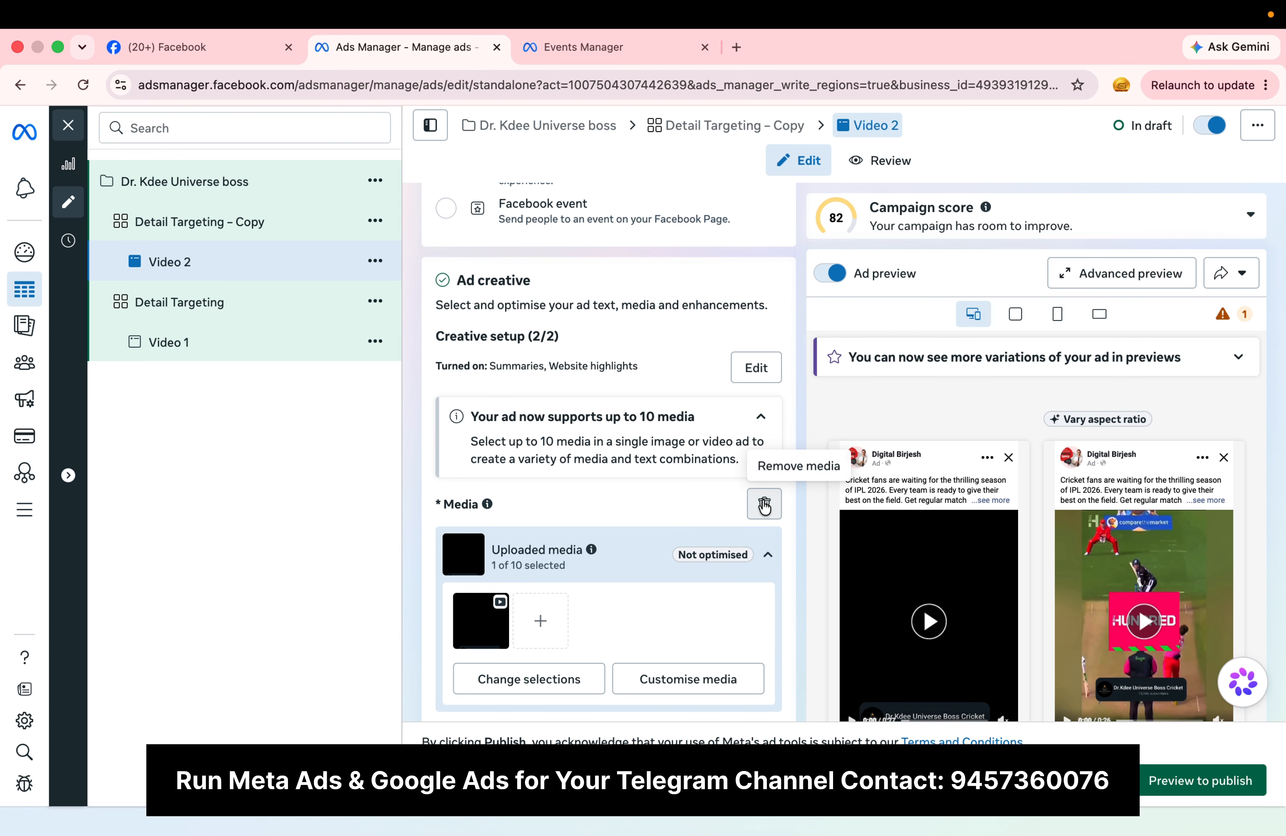
pyautogui.click(765, 506)
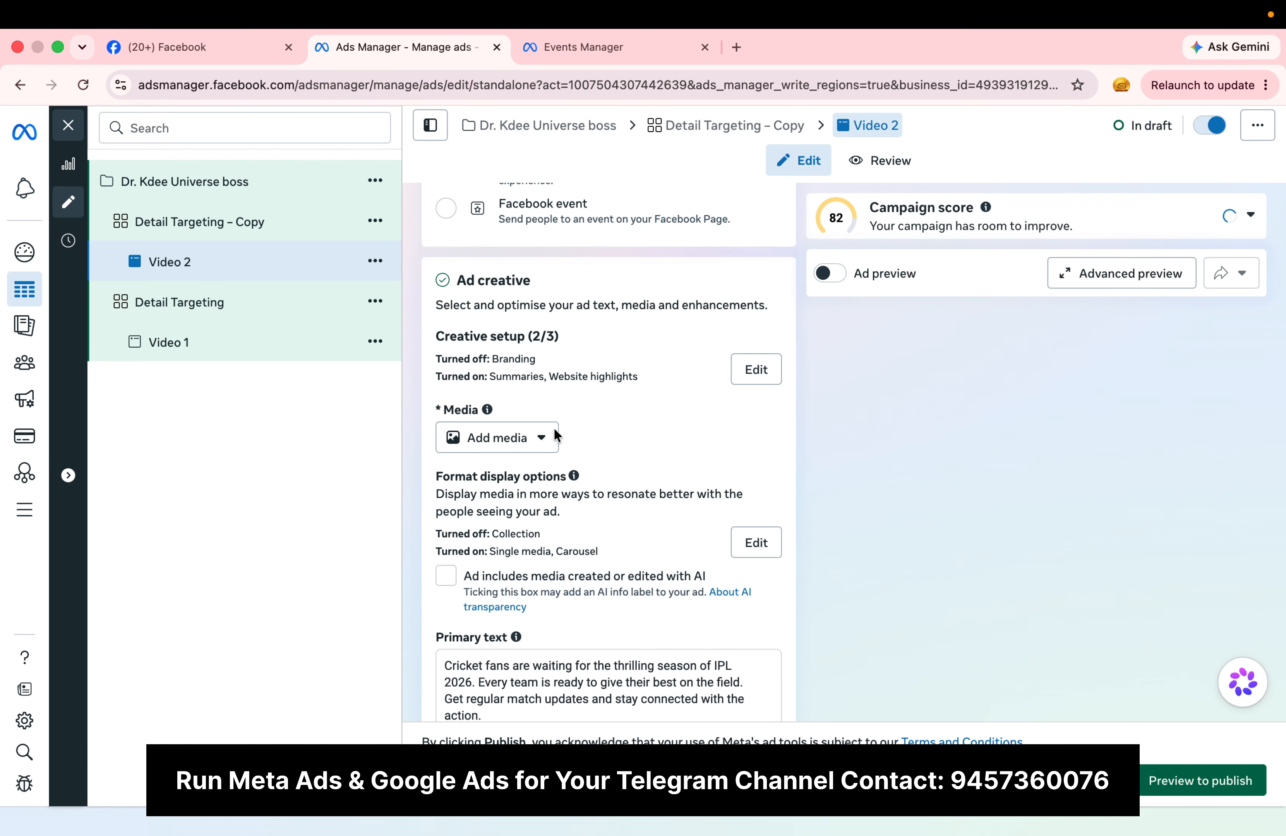
# Step: Add the account video dr. kdee.mp4 to the Video 2 ad and complete the remaining creative setup stages, keeping the existing text
pyautogui.click(510, 437)
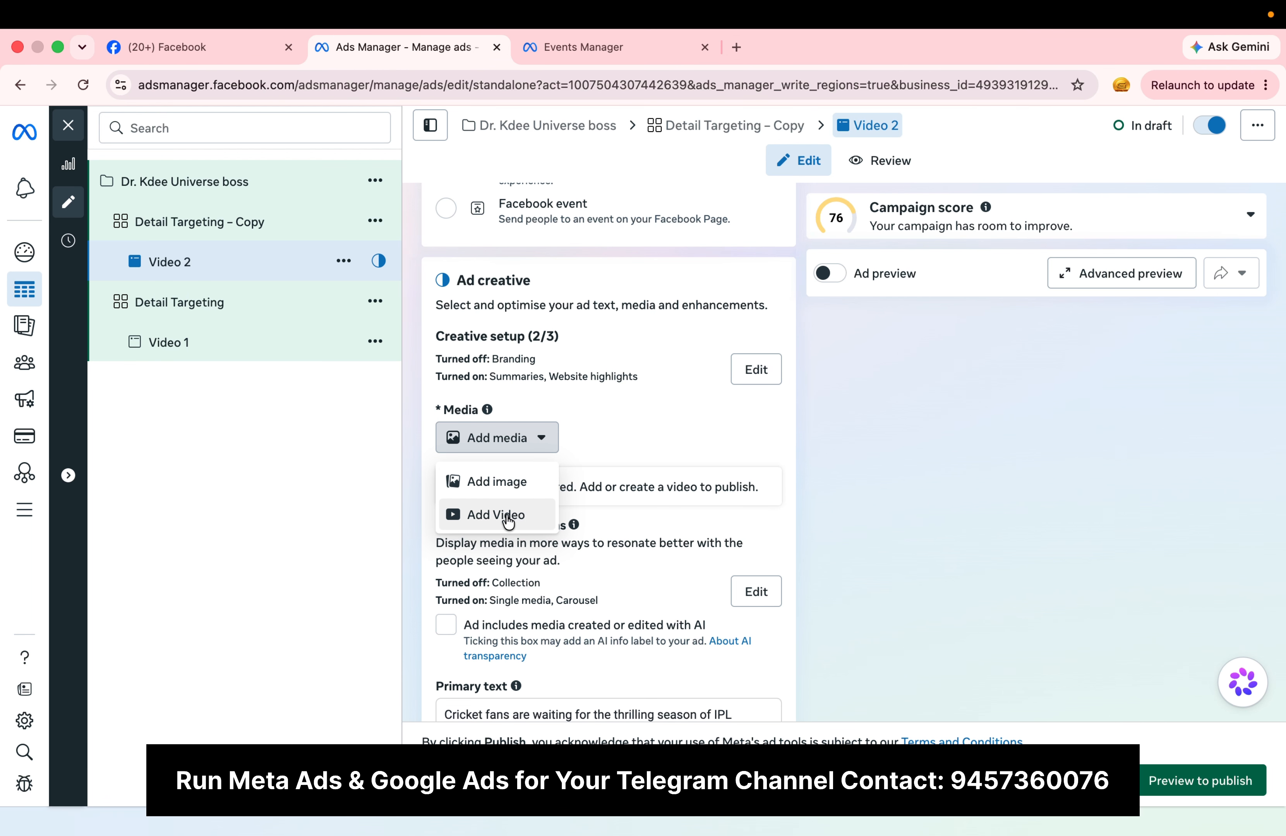
pyautogui.click(508, 516)
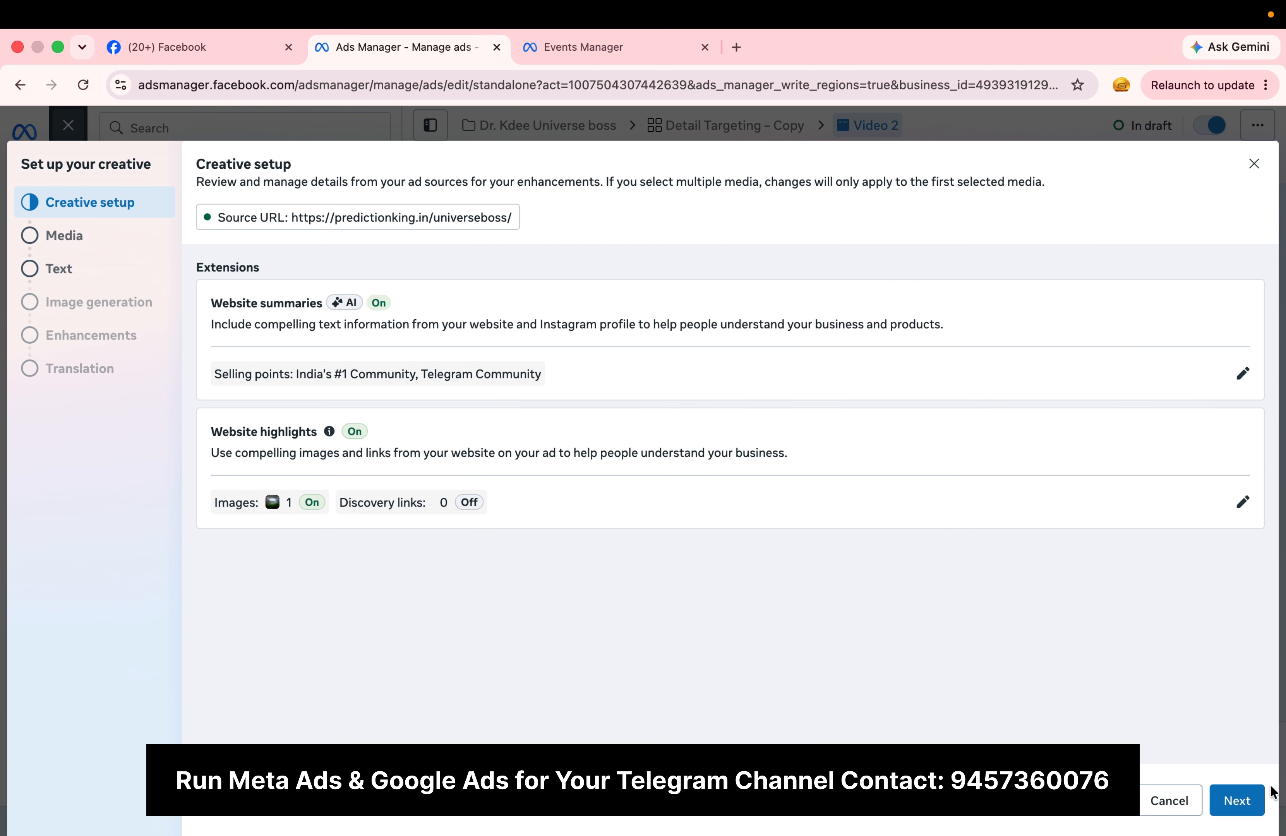
pyautogui.click(1248, 800)
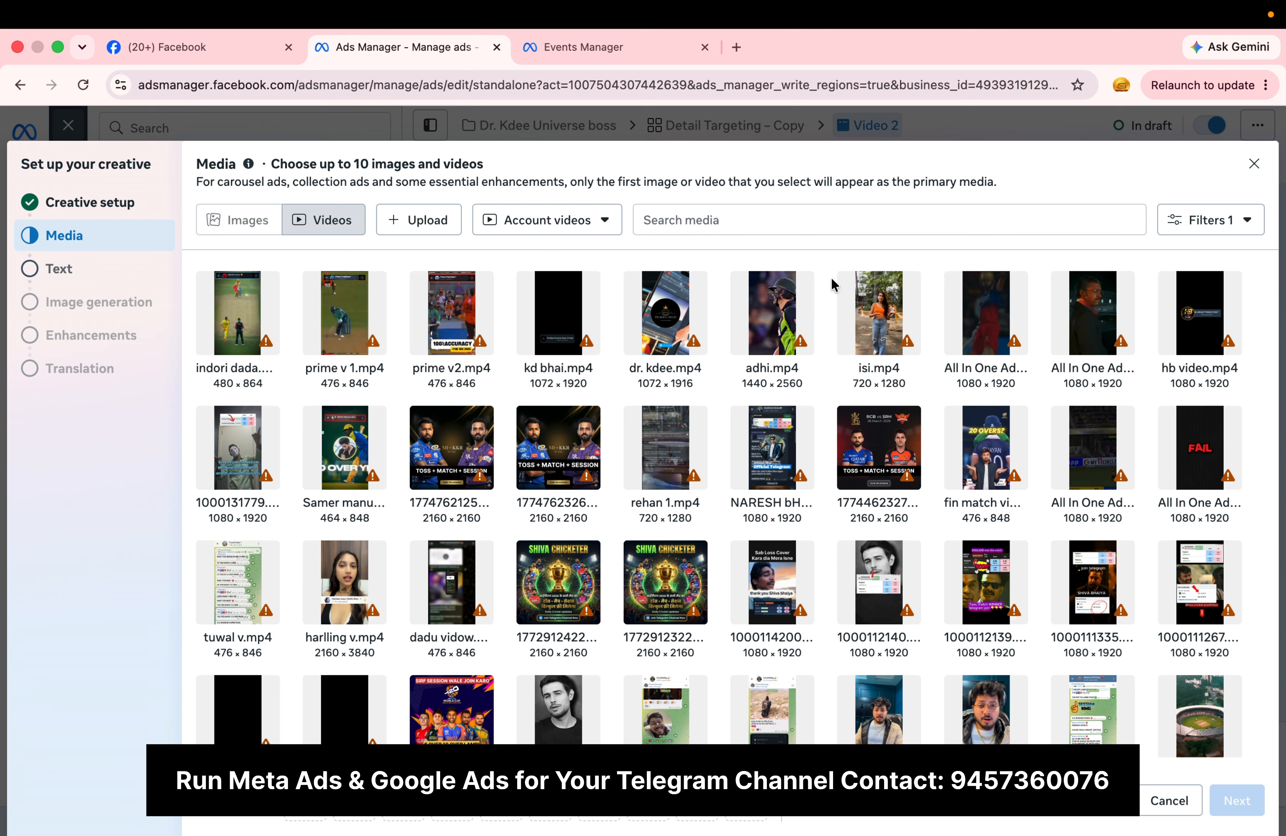
pyautogui.click(665, 312)
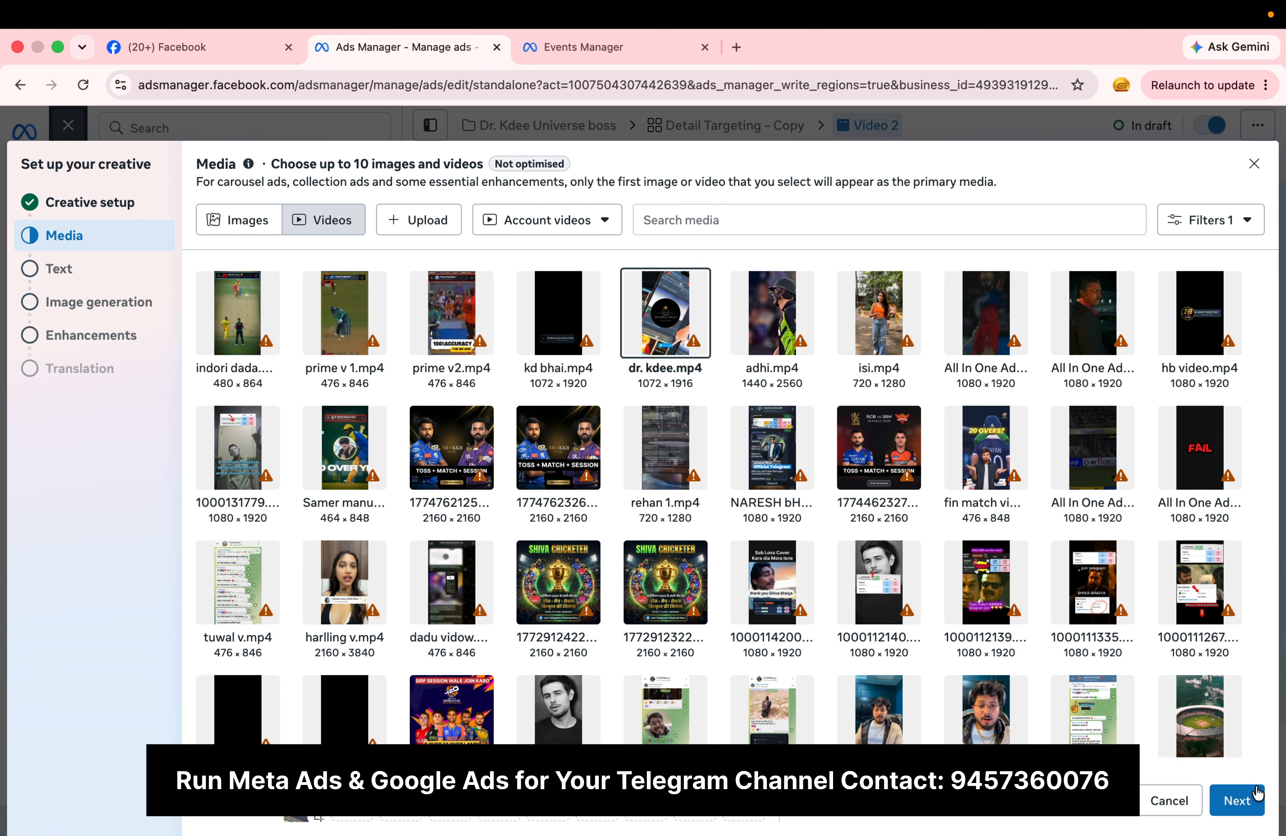
pyautogui.click(1243, 808)
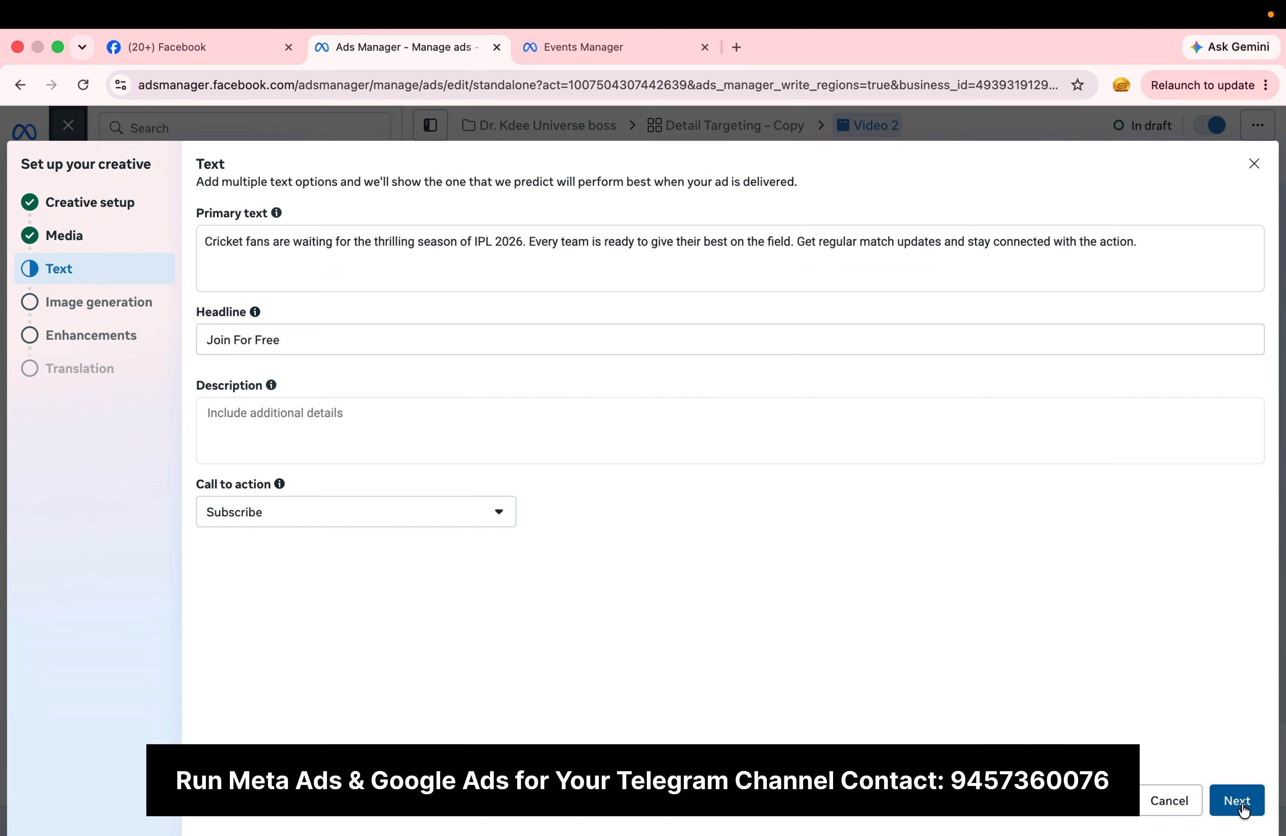
pyautogui.click(1243, 808)
pyautogui.click(1243, 808)
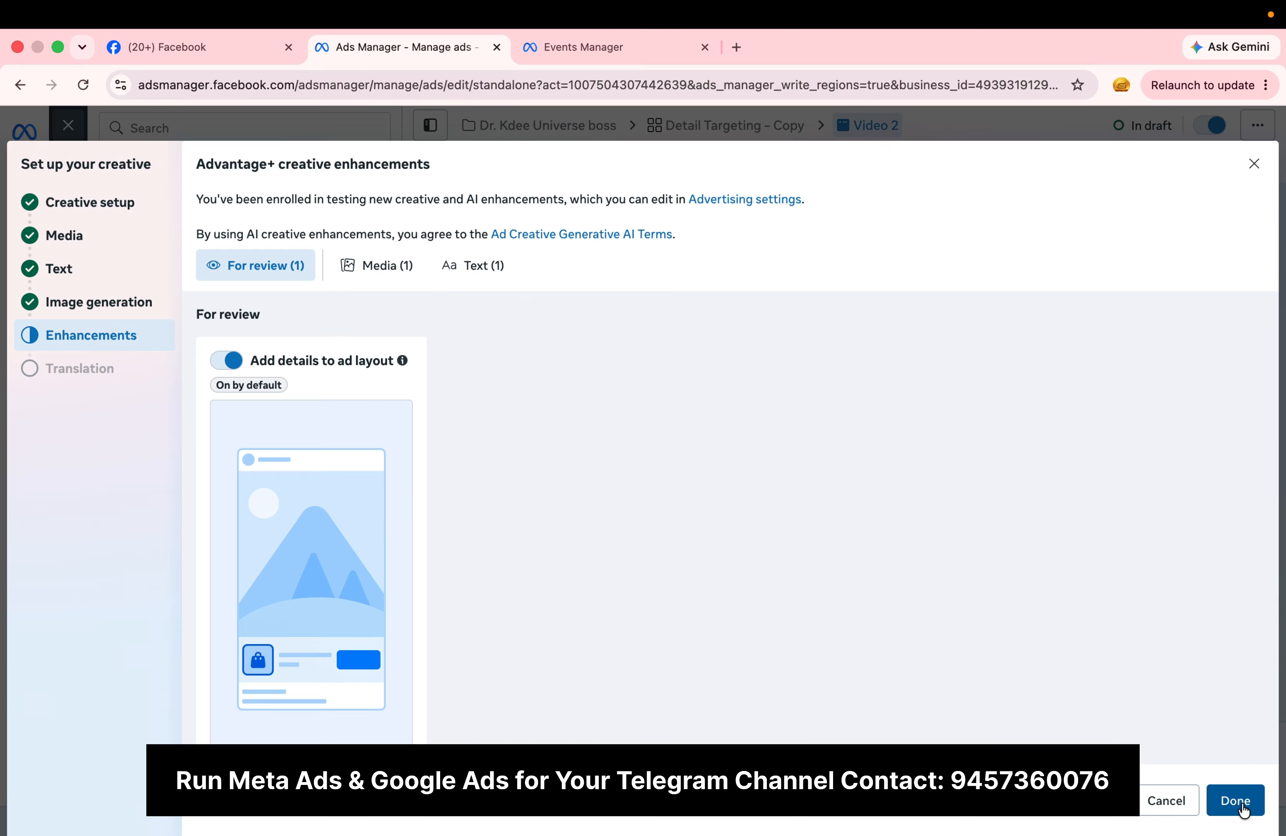
pyautogui.click(1243, 808)
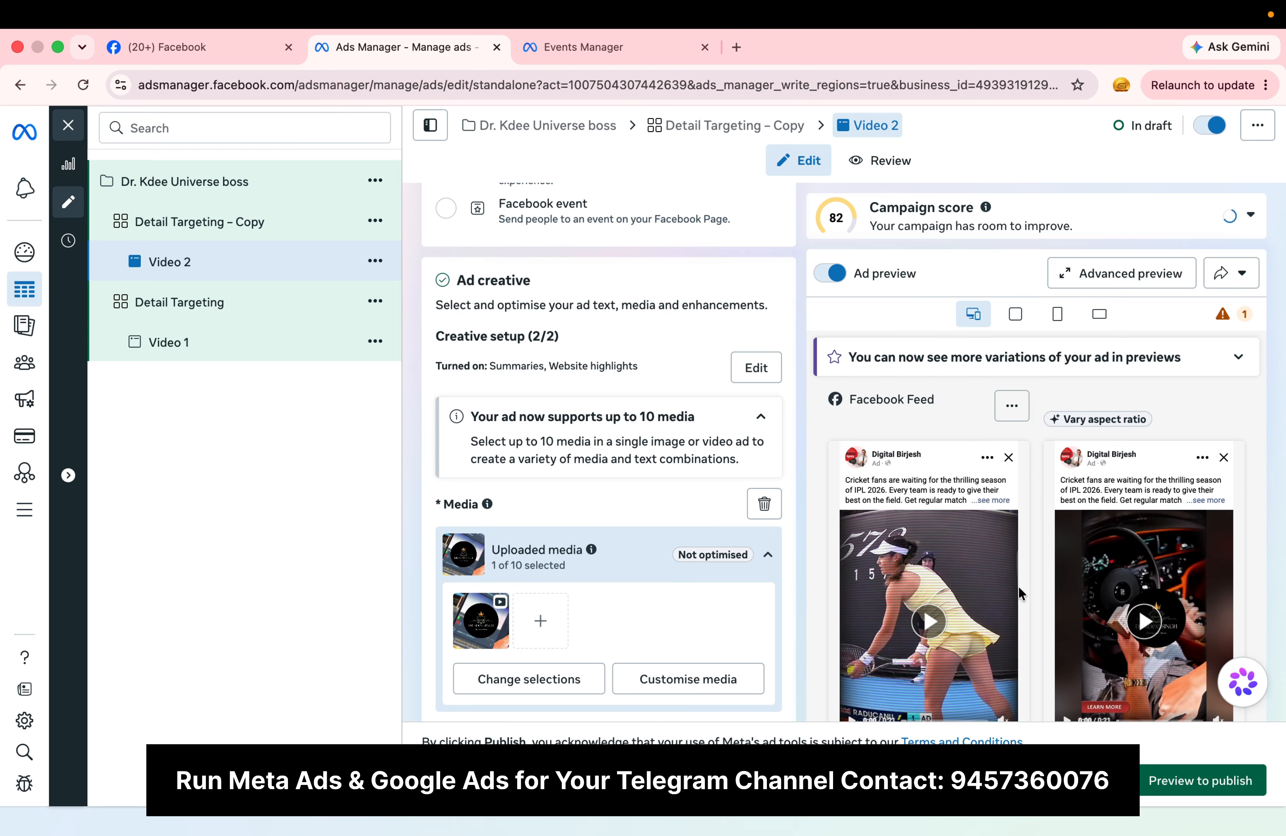
# Step: Play and pause the video in the Video 2 ad preview and look over the ad's settings
pyautogui.click(924, 509)
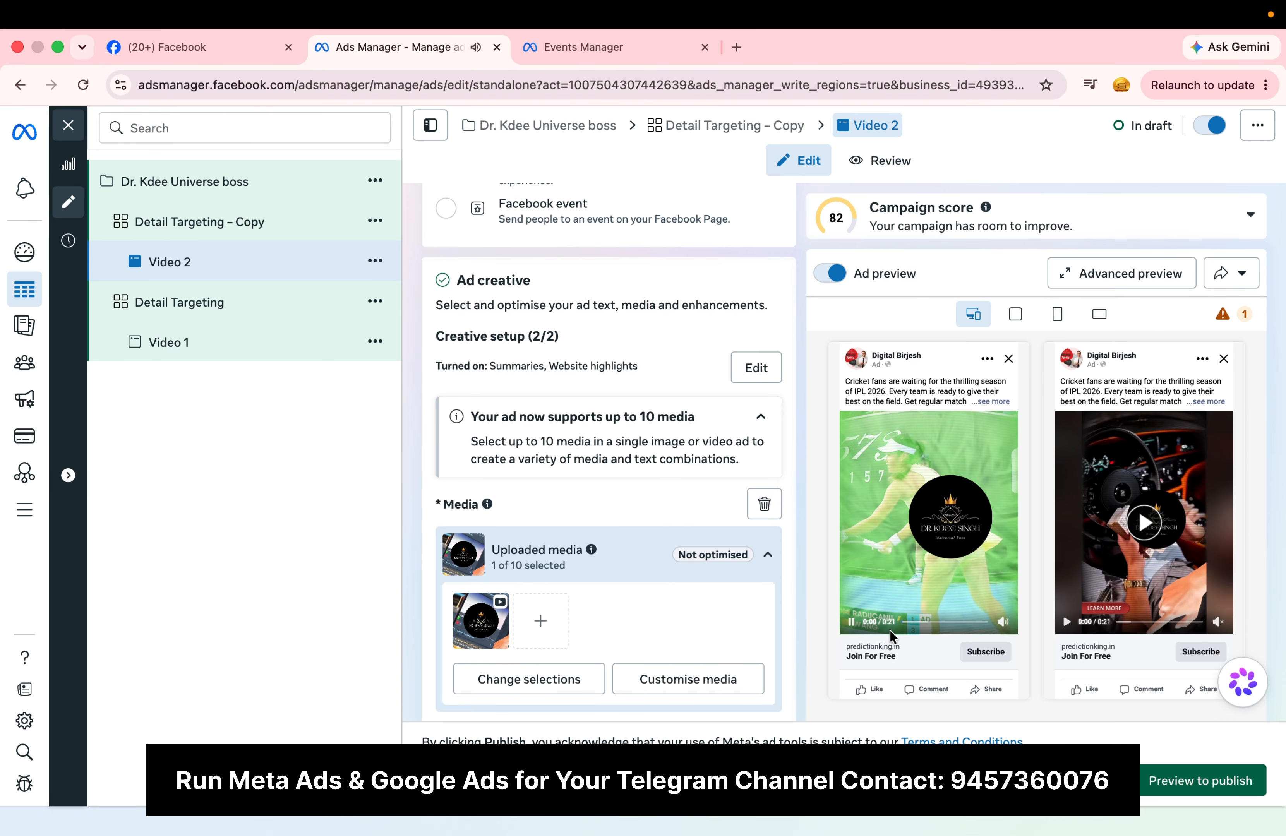
pyautogui.click(851, 622)
pyautogui.scroll(-10, 622, 583)
pyautogui.scroll(-8, 621, 581)
pyautogui.scroll(15, 621, 581)
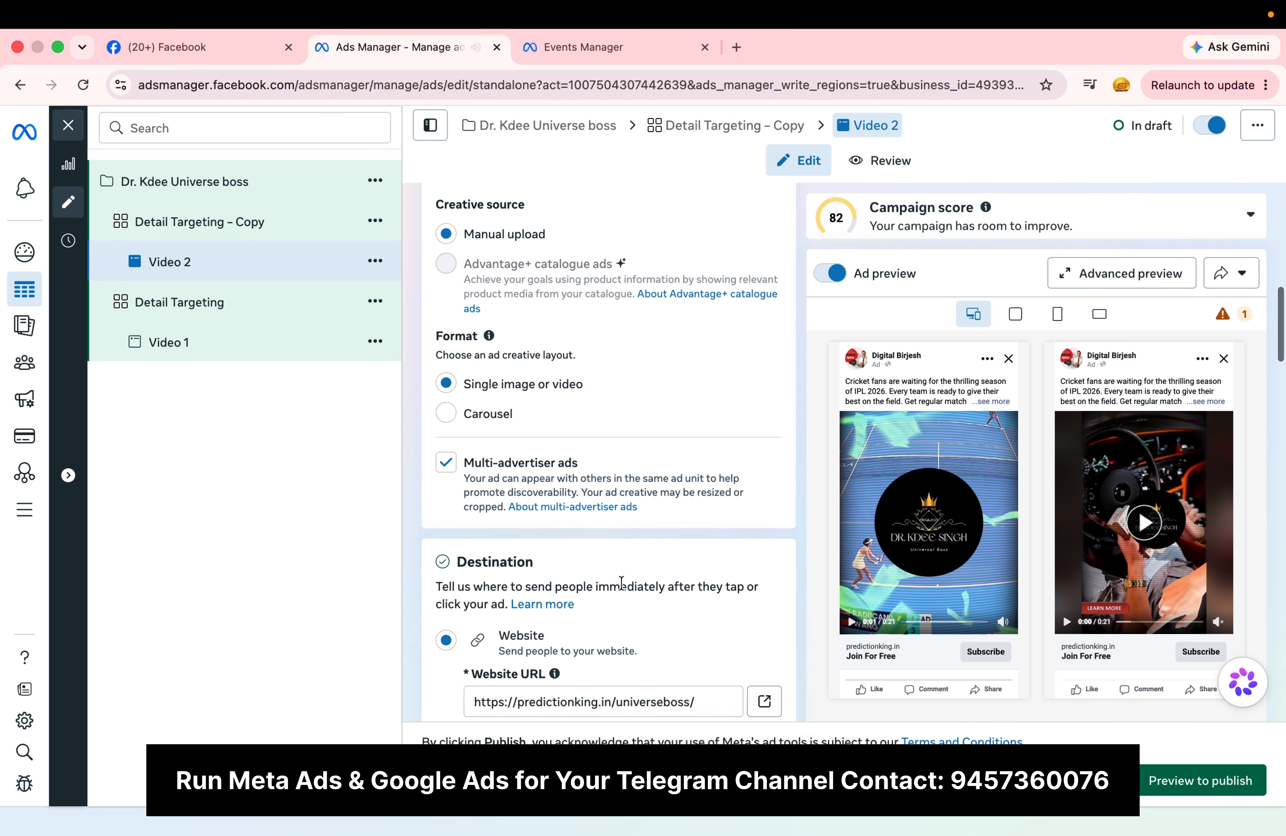
pyautogui.scroll(10, 621, 581)
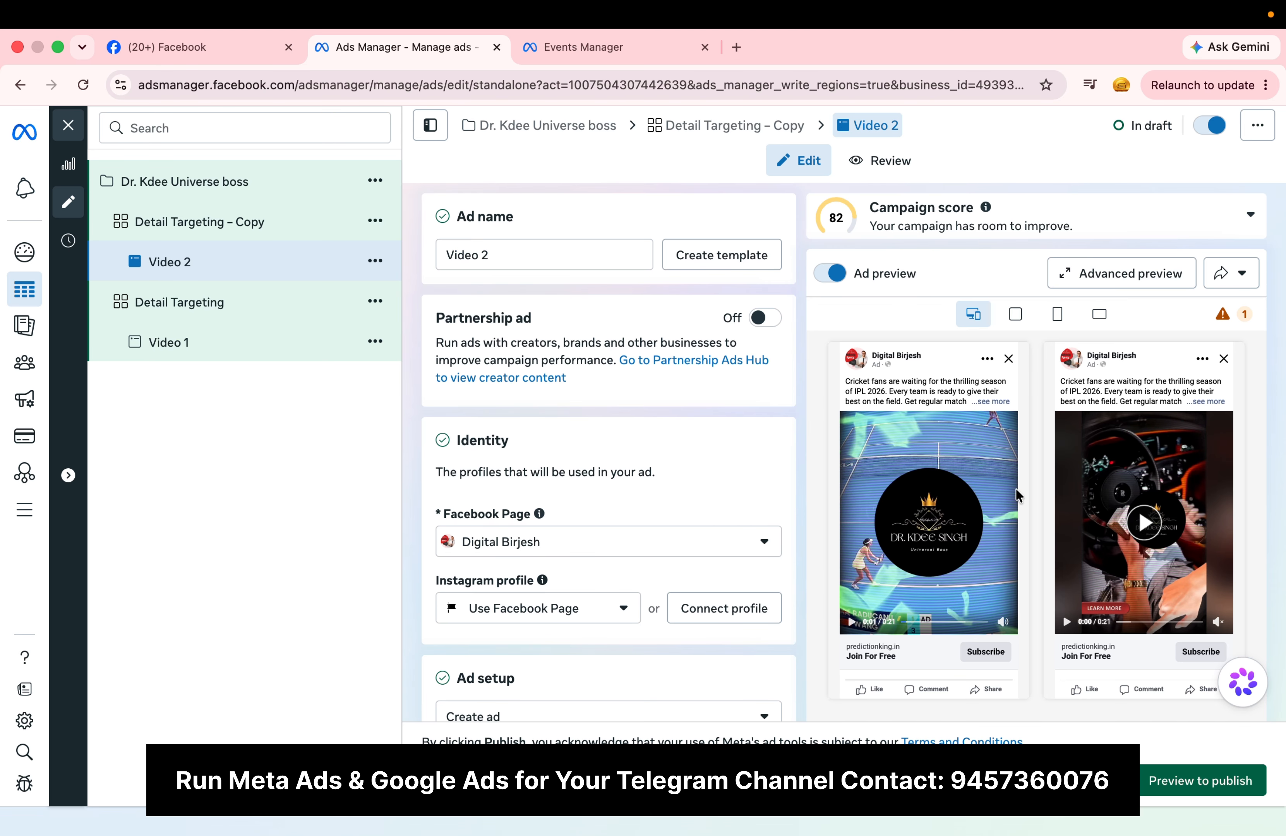
# Step: Publish the Video 2 ad, and review and publish the remaining drafts, including Video 1
pyautogui.click(1208, 786)
pyautogui.click(1135, 812)
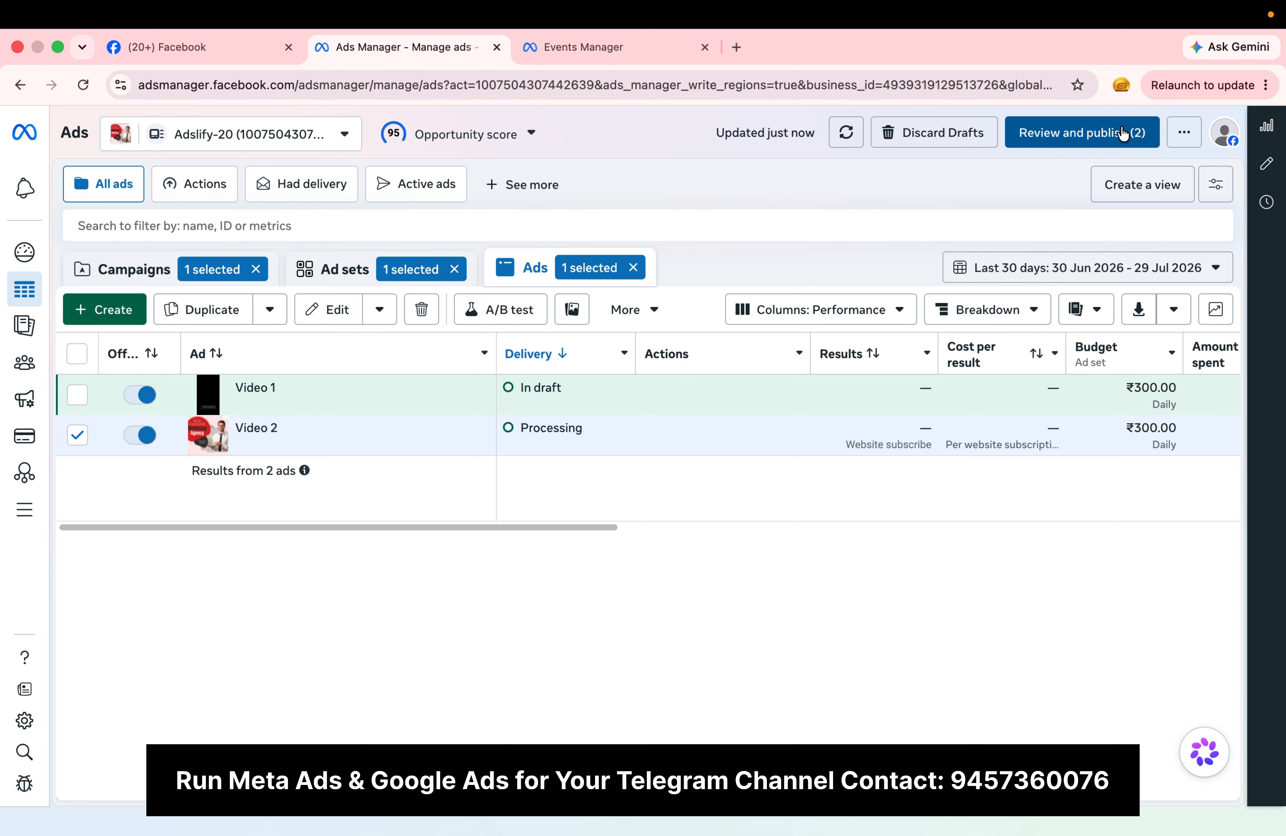
pyautogui.click(1123, 132)
pyautogui.click(925, 541)
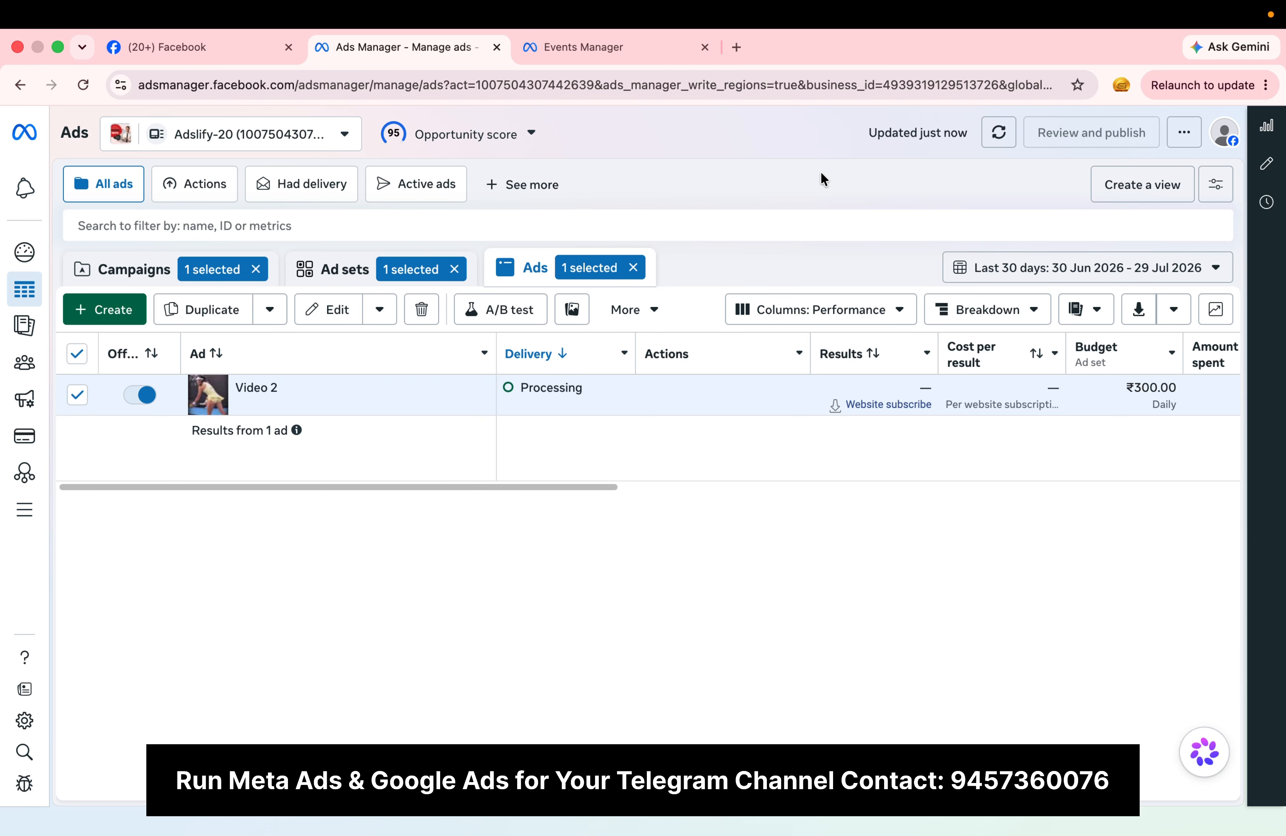
# Step: Clear the ad, ad set and campaign selections, show the full campaigns list and reload the page
pyautogui.click(633, 267)
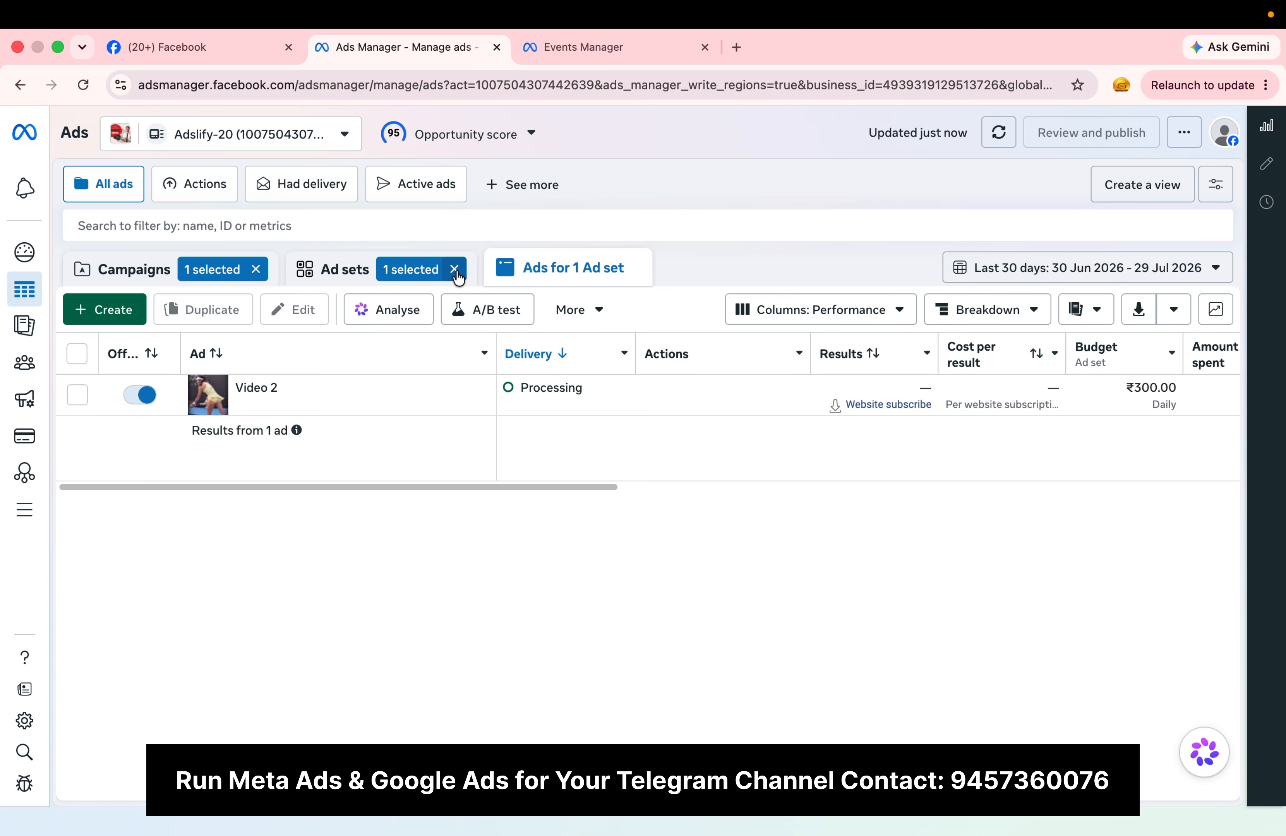
pyautogui.click(454, 269)
pyautogui.click(257, 268)
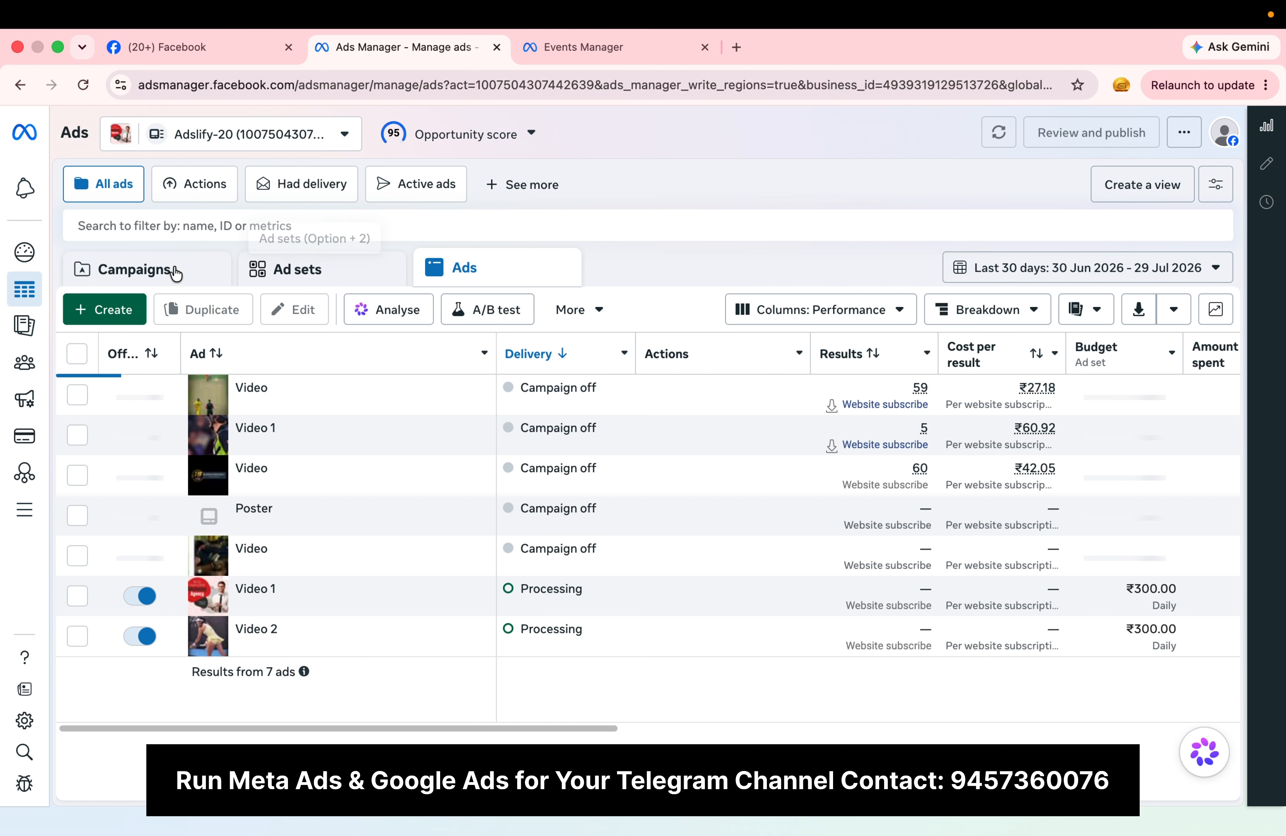
pyautogui.click(169, 270)
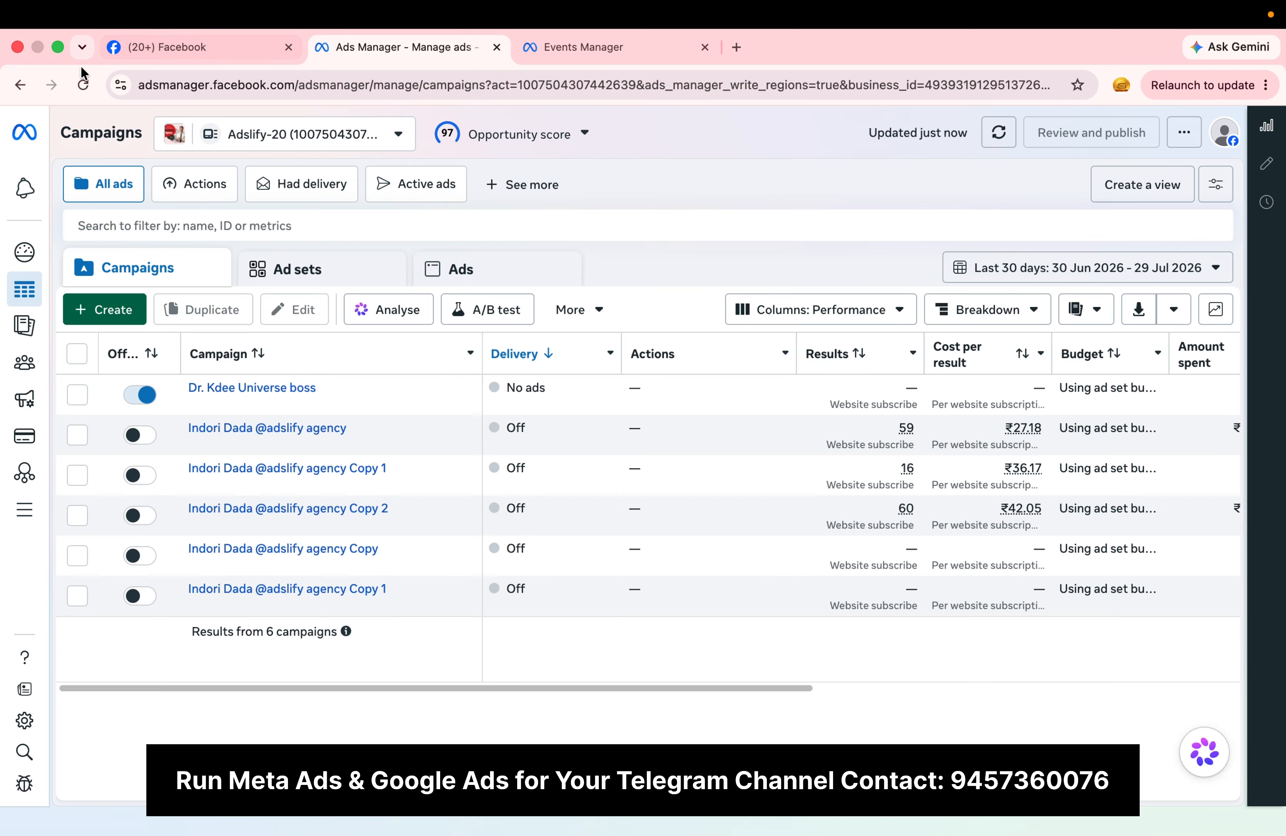
pyautogui.click(83, 85)
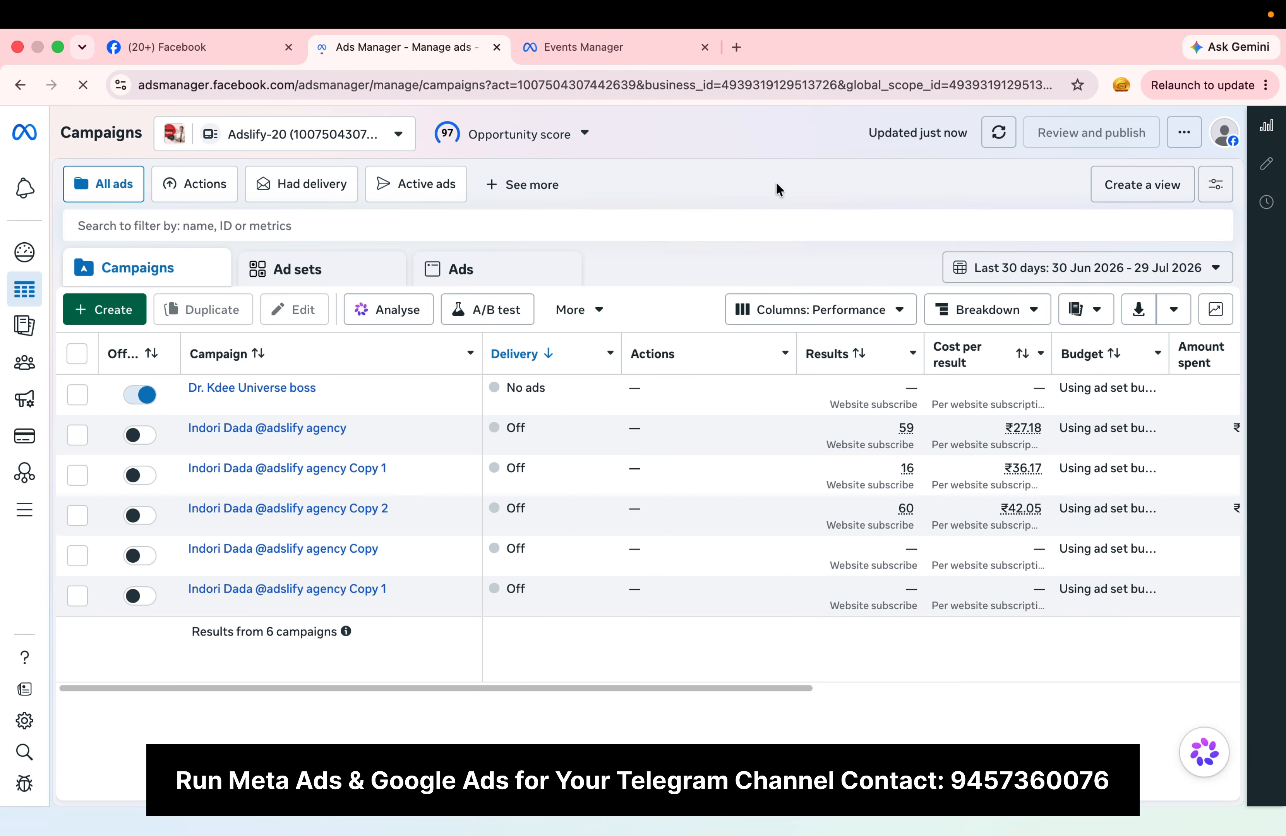